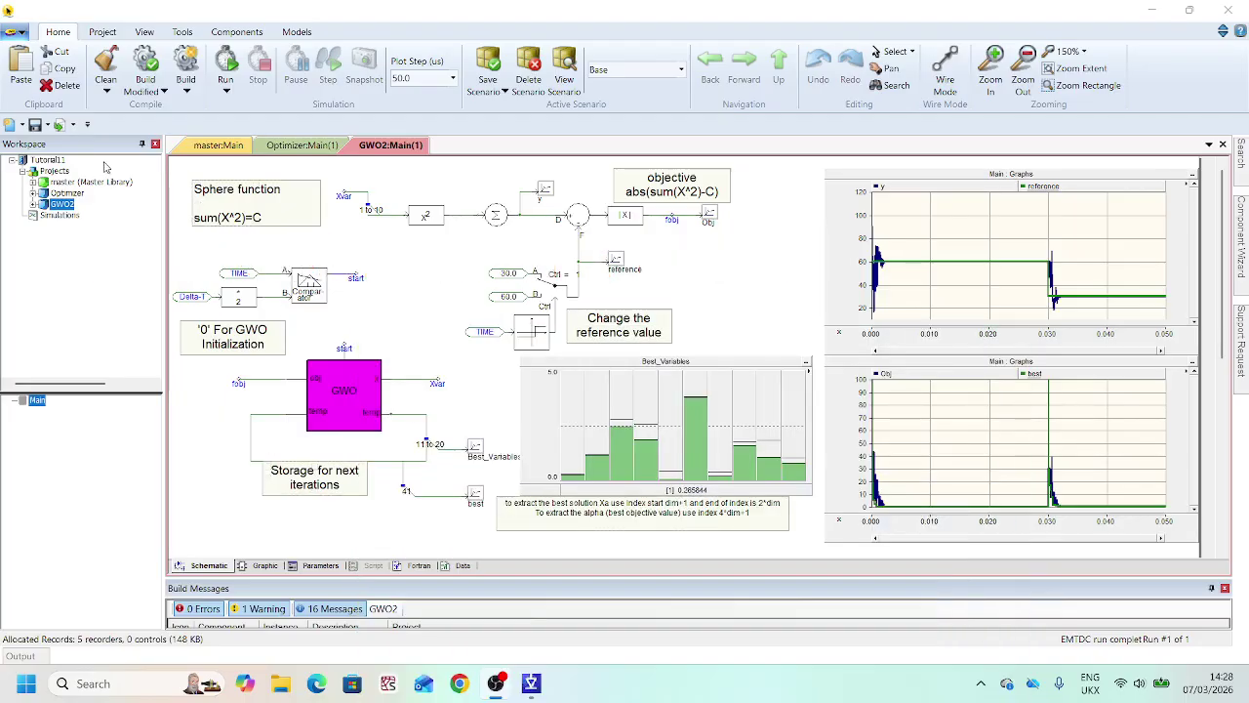
- Create a new case project named GreyWolf in the current workspace
click(20, 126)
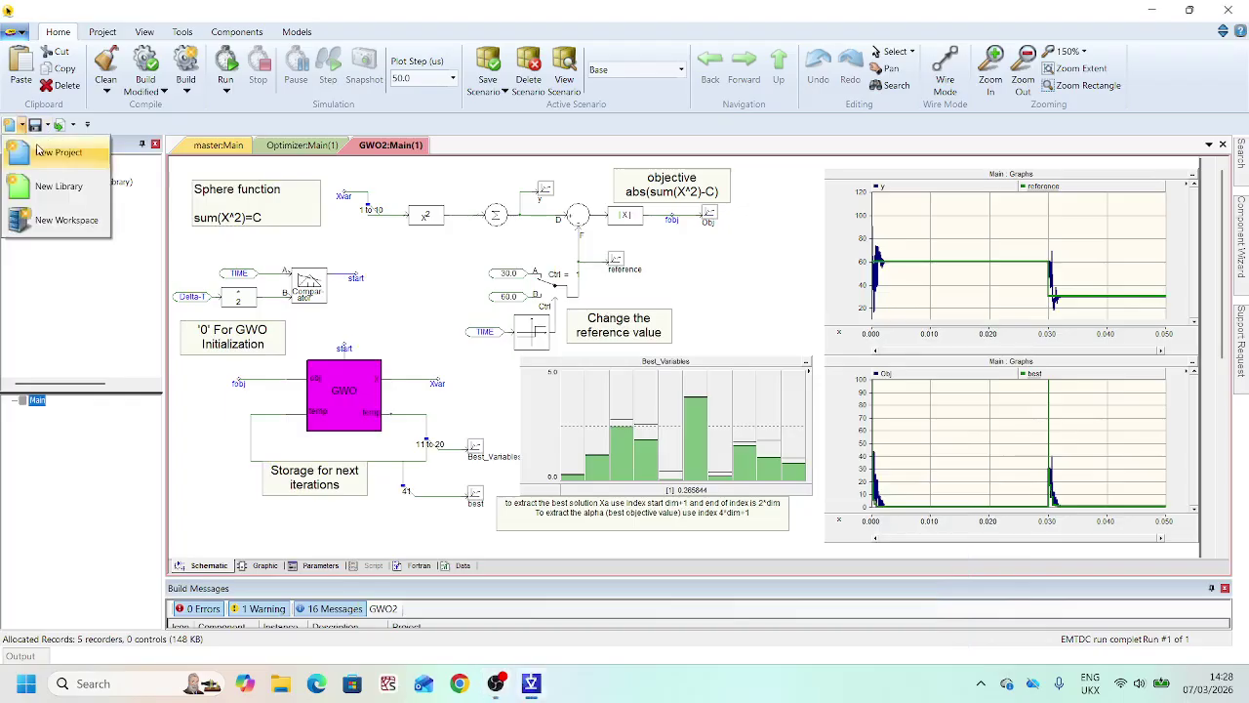
click(40, 153)
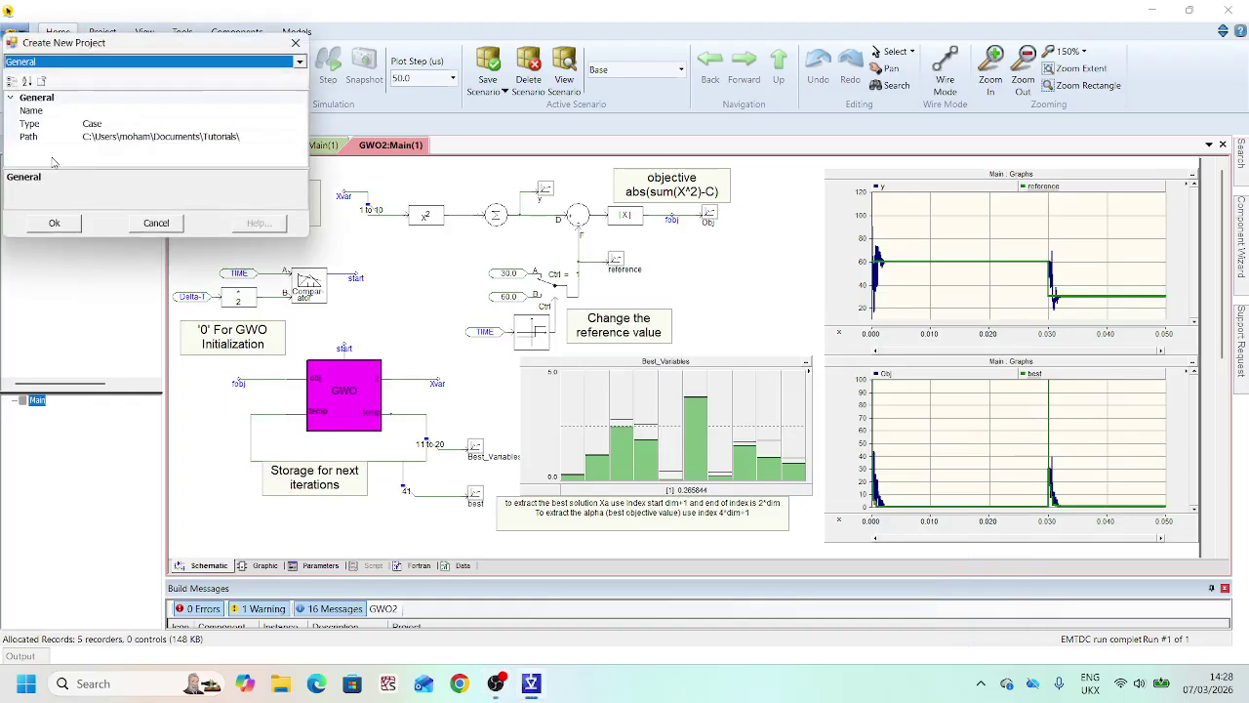
click(142, 122)
click(143, 114)
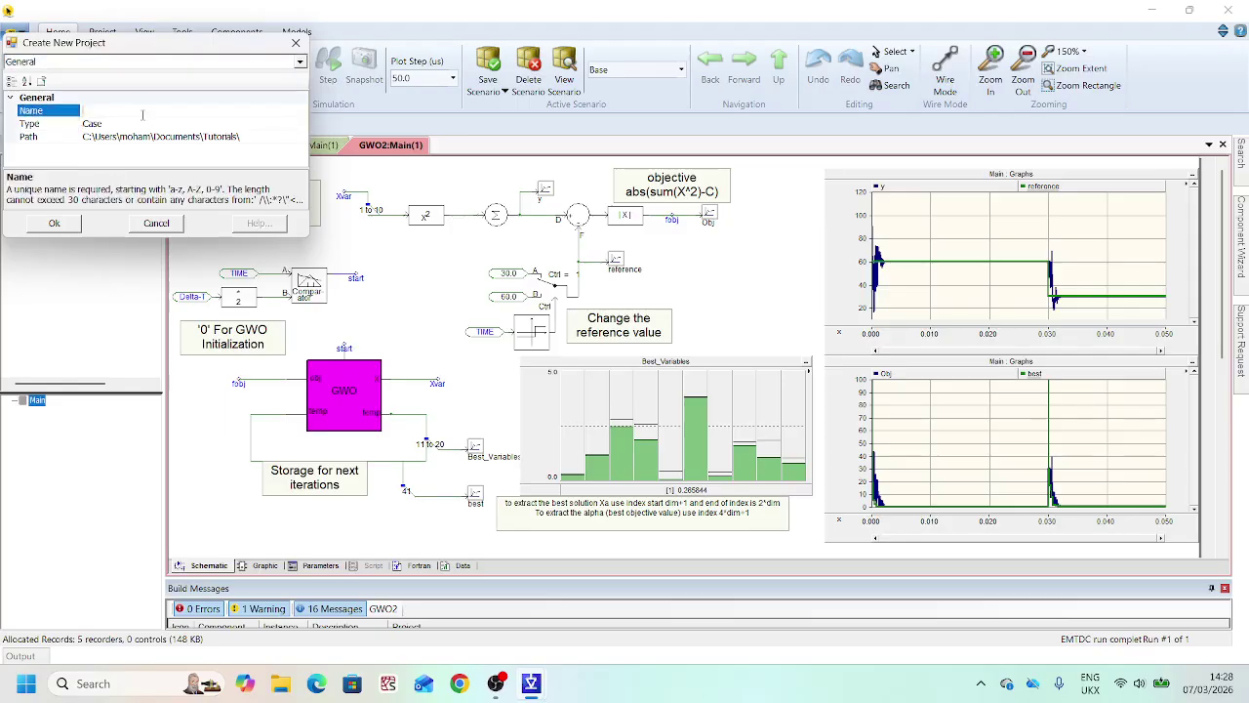
text(GreyWolf)
click(55, 223)
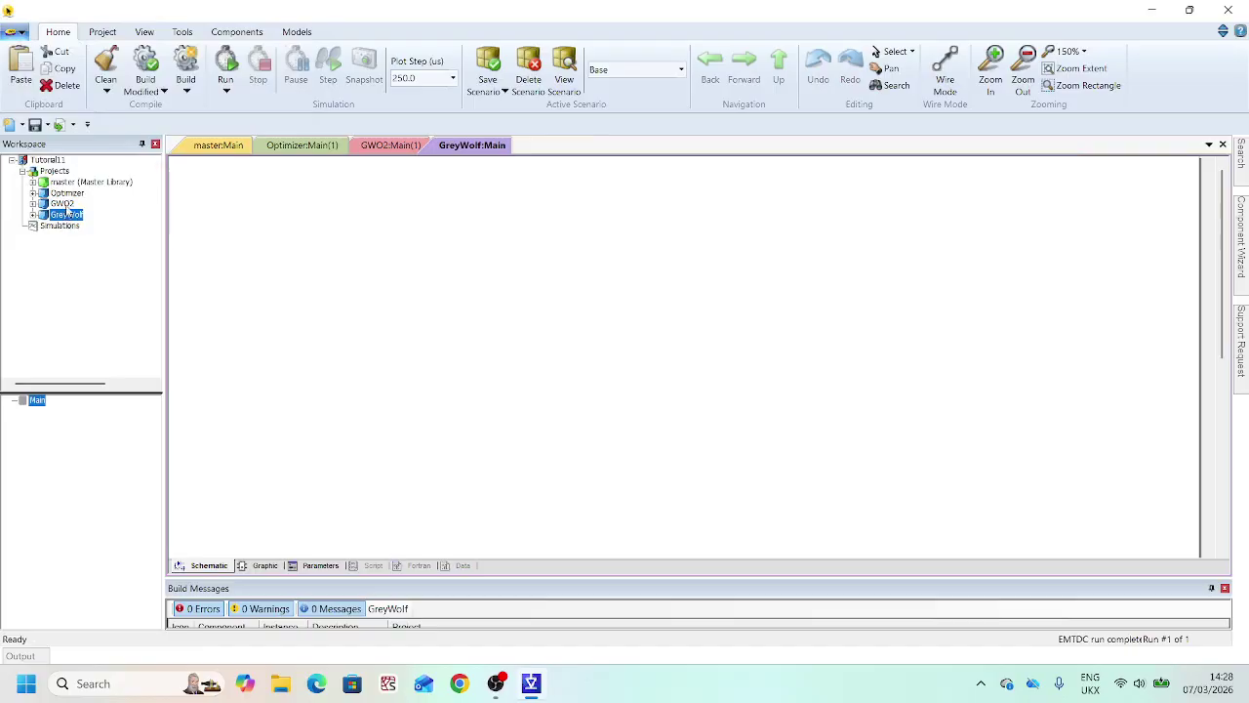
- Copy the magenta GWO block from the main schematic of the GWO2 project
double_click(62, 203)
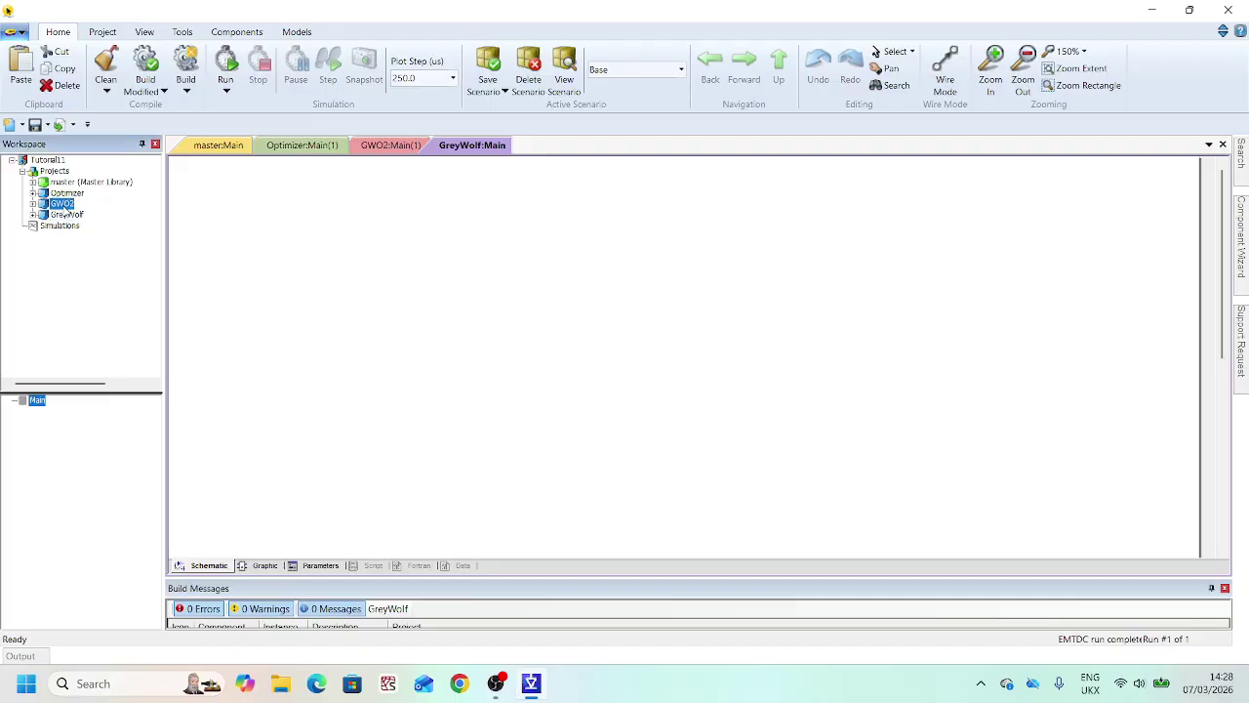
click(352, 386)
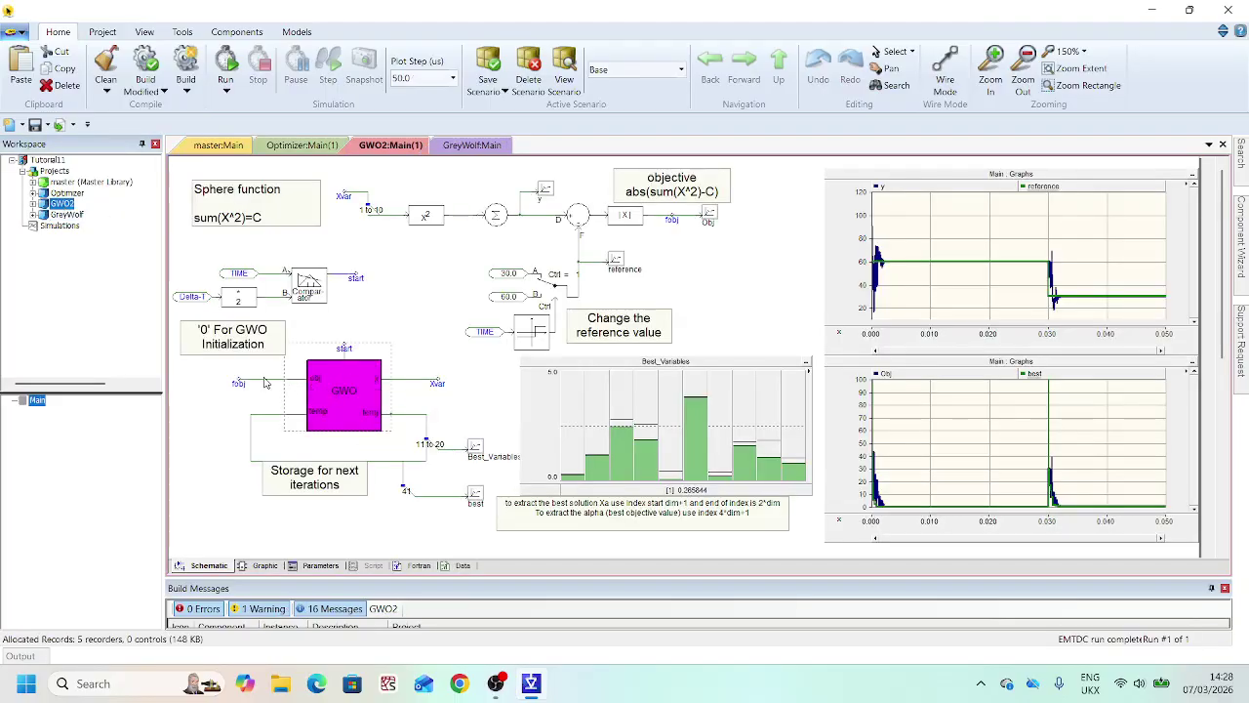
scroll(371, 426, up, 2)
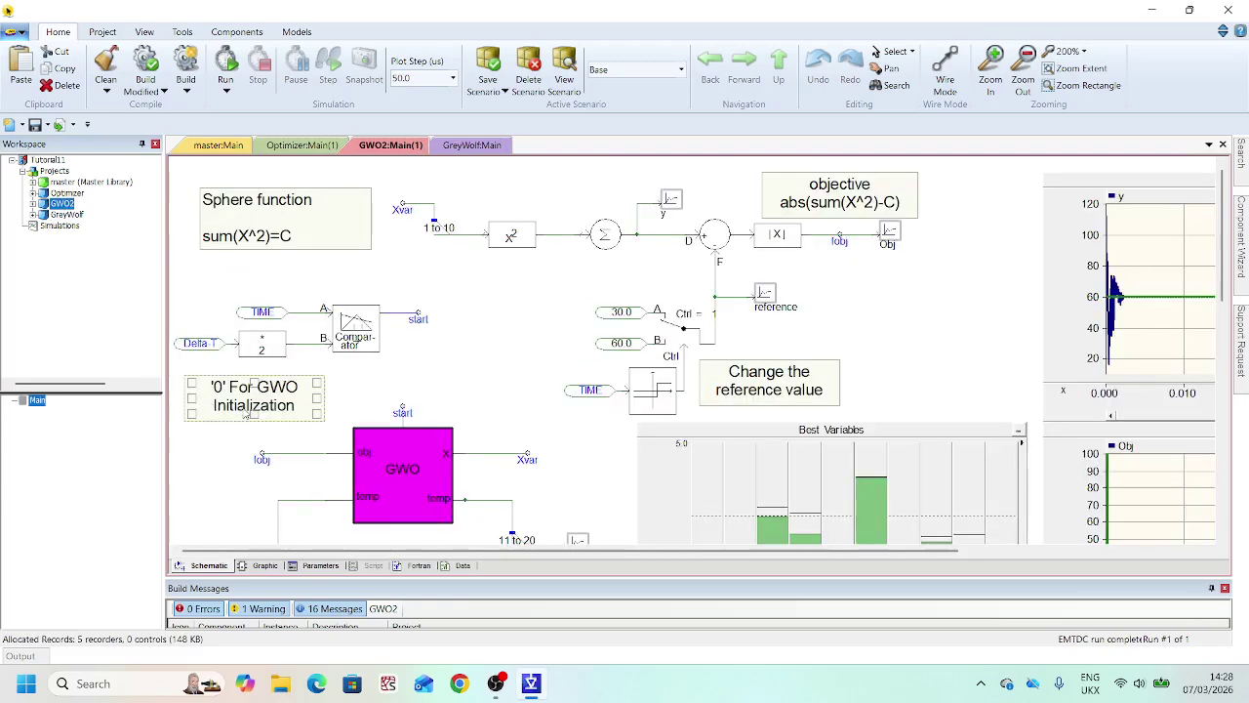
click(398, 341)
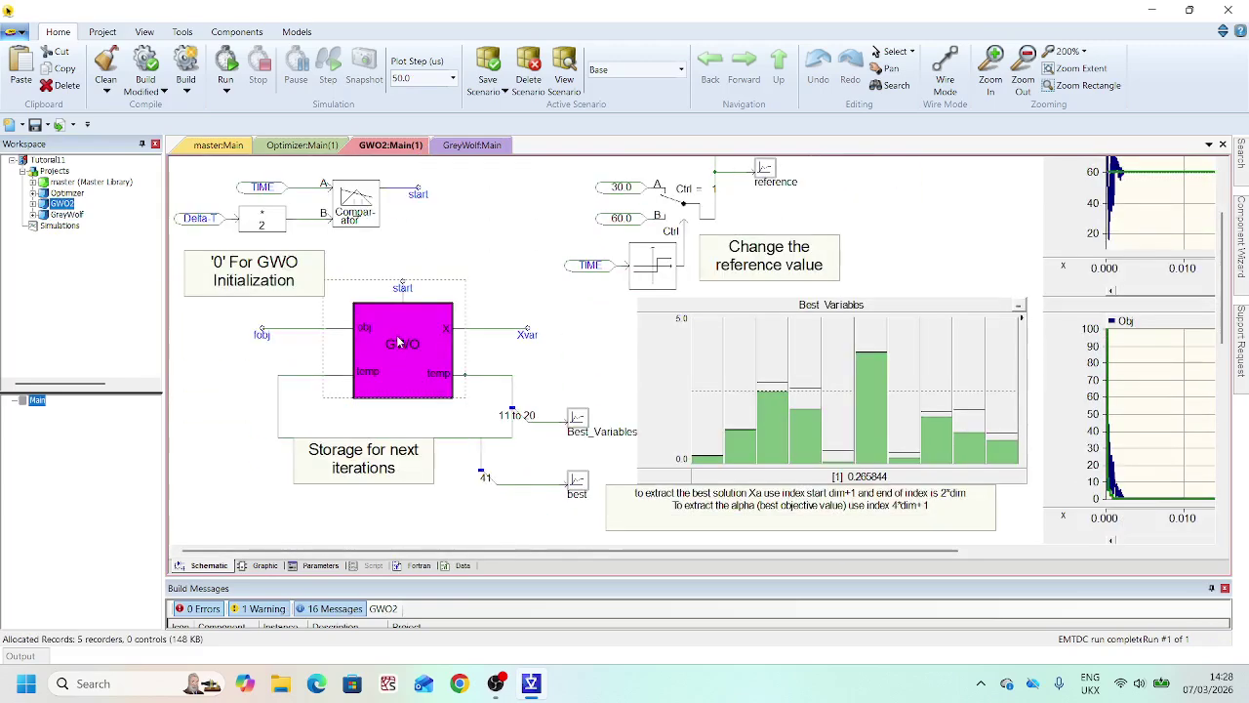
right_click(398, 340)
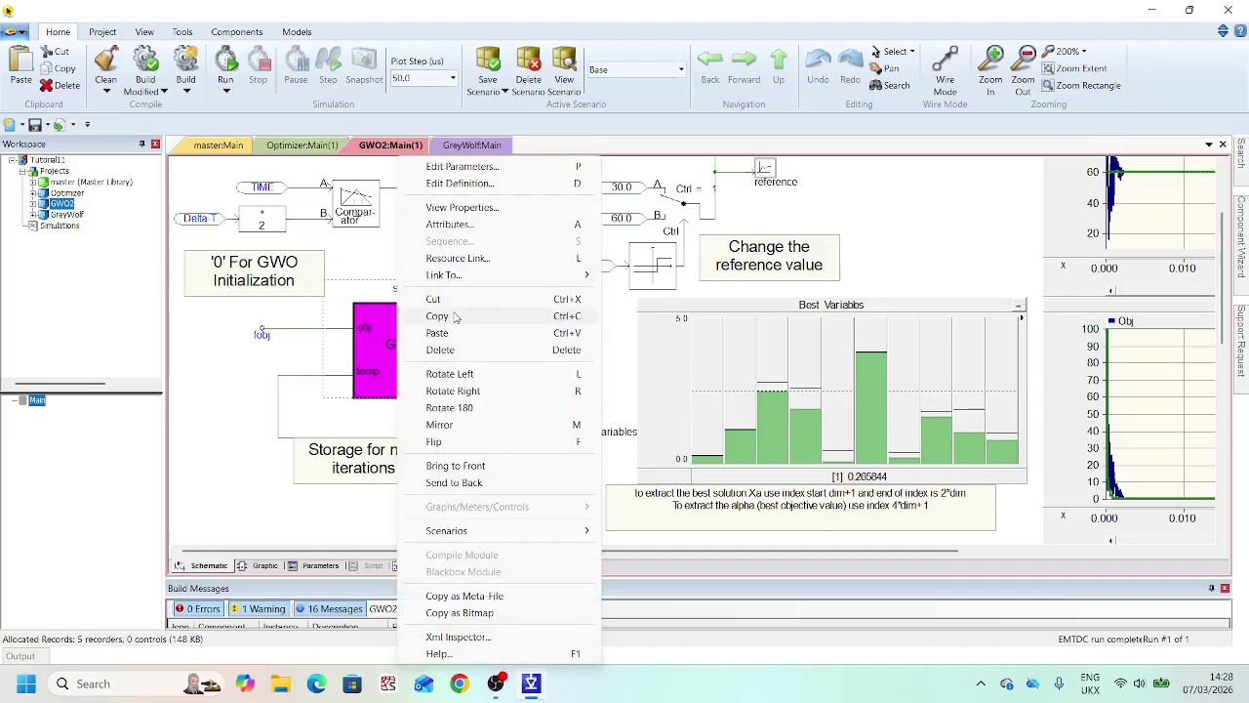
click(437, 316)
- Paste the GWO block into the GreyWolf project's main schematic and position it near the middle of the visible canvas
double_click(66, 213)
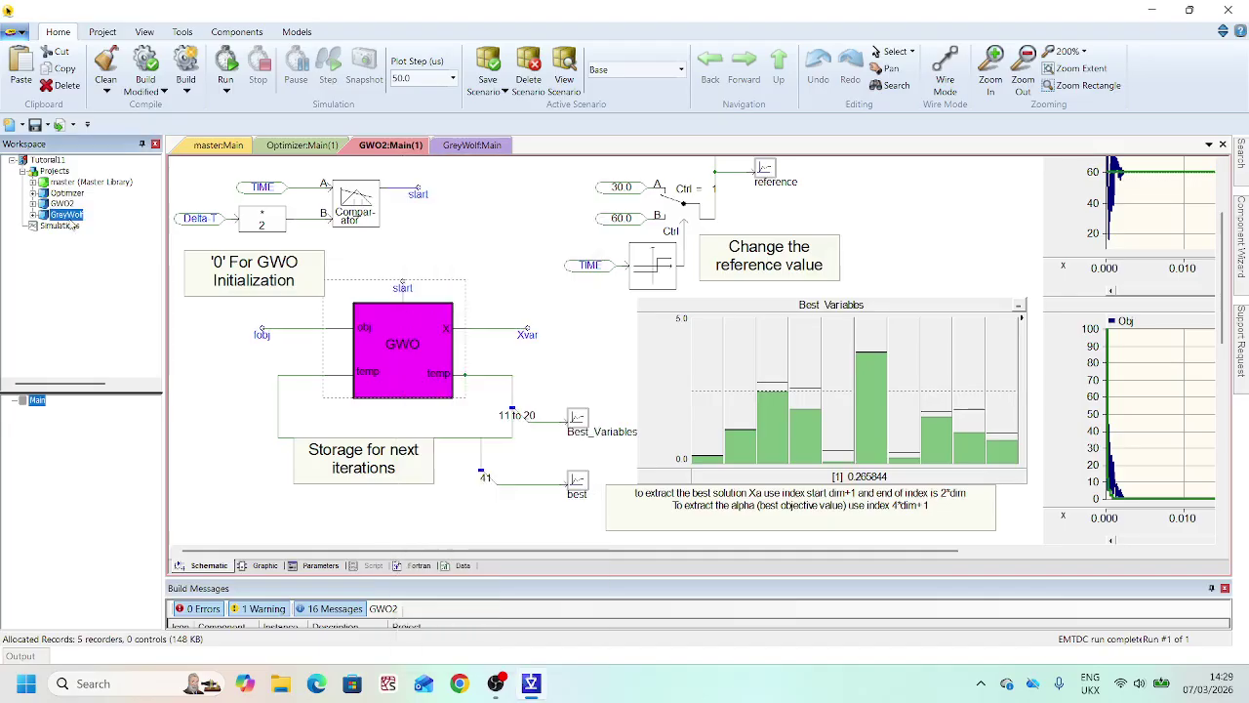
right_click(424, 294)
click(465, 347)
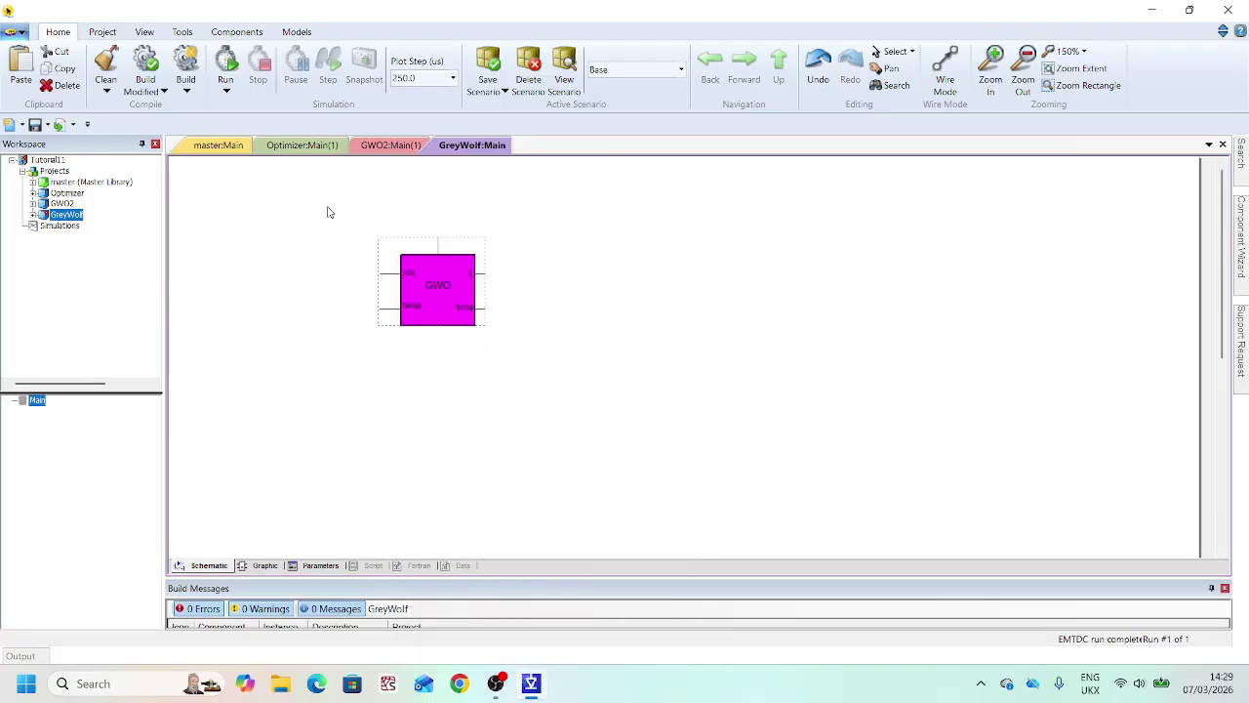
drag(426, 282, 450, 352)
click(362, 271)
scroll(504, 421, up, 2)
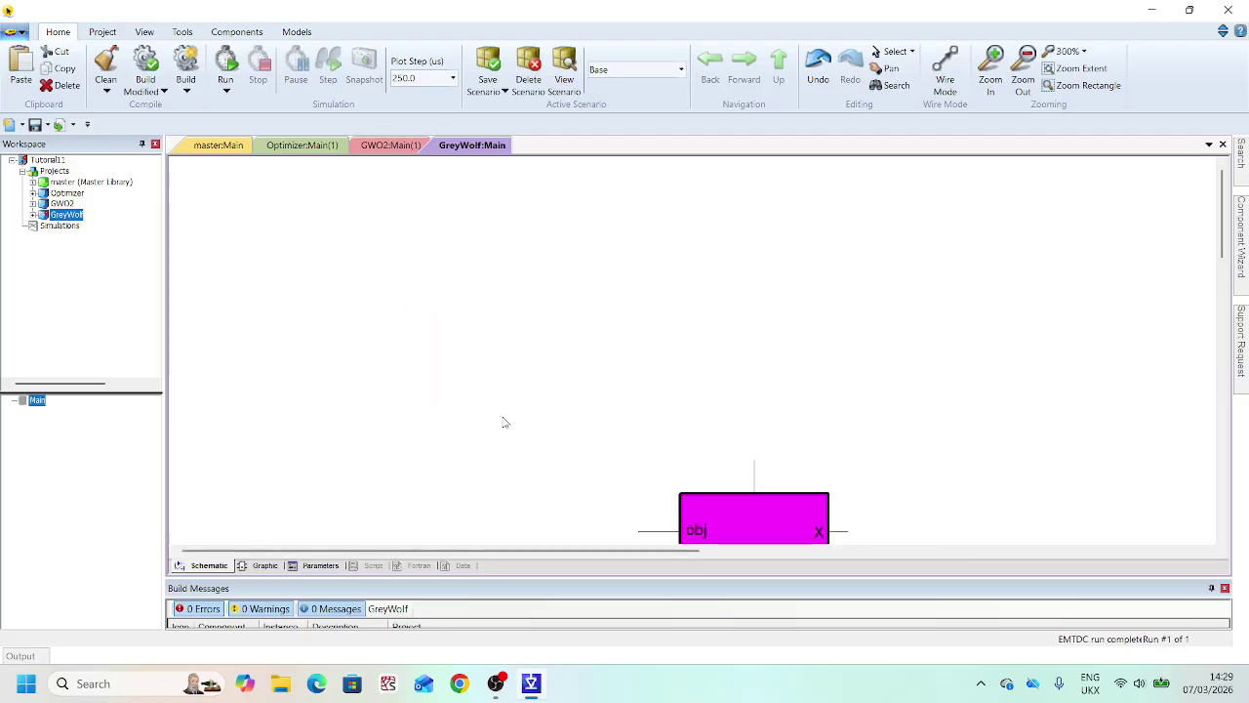
drag(758, 510, 595, 316)
click(491, 337)
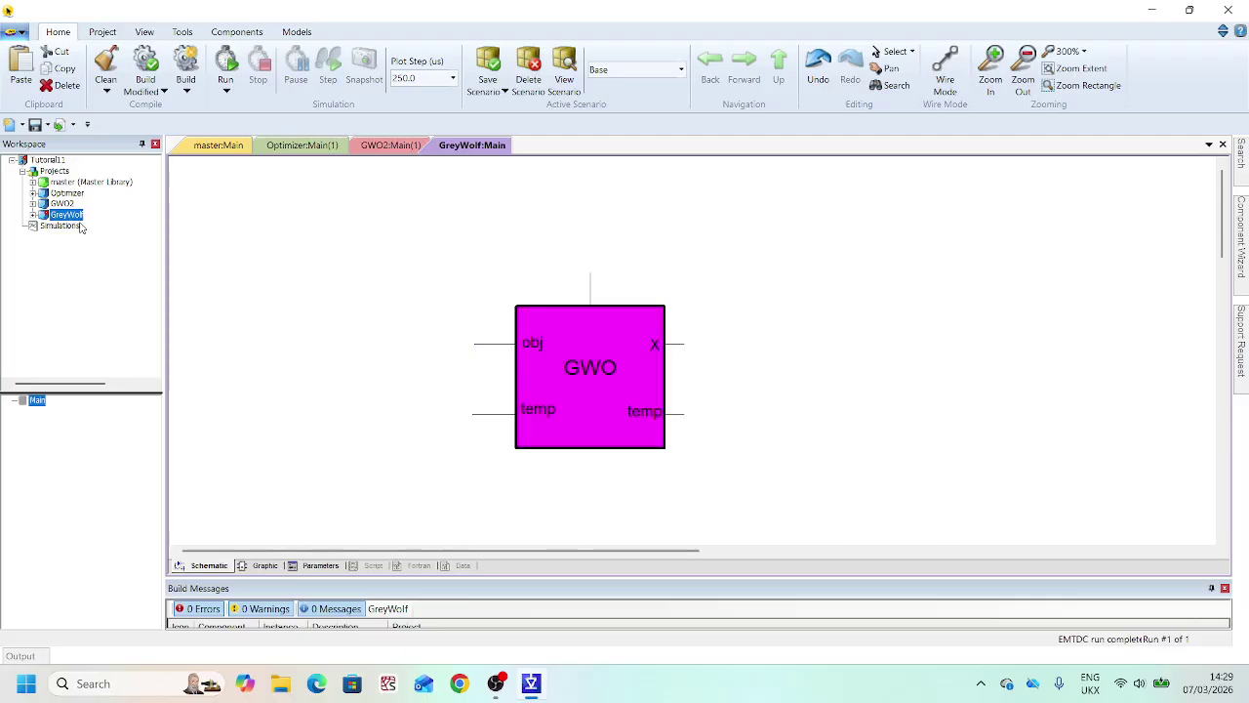
- Check which definition the pasted GWO block is linked to
click(646, 416)
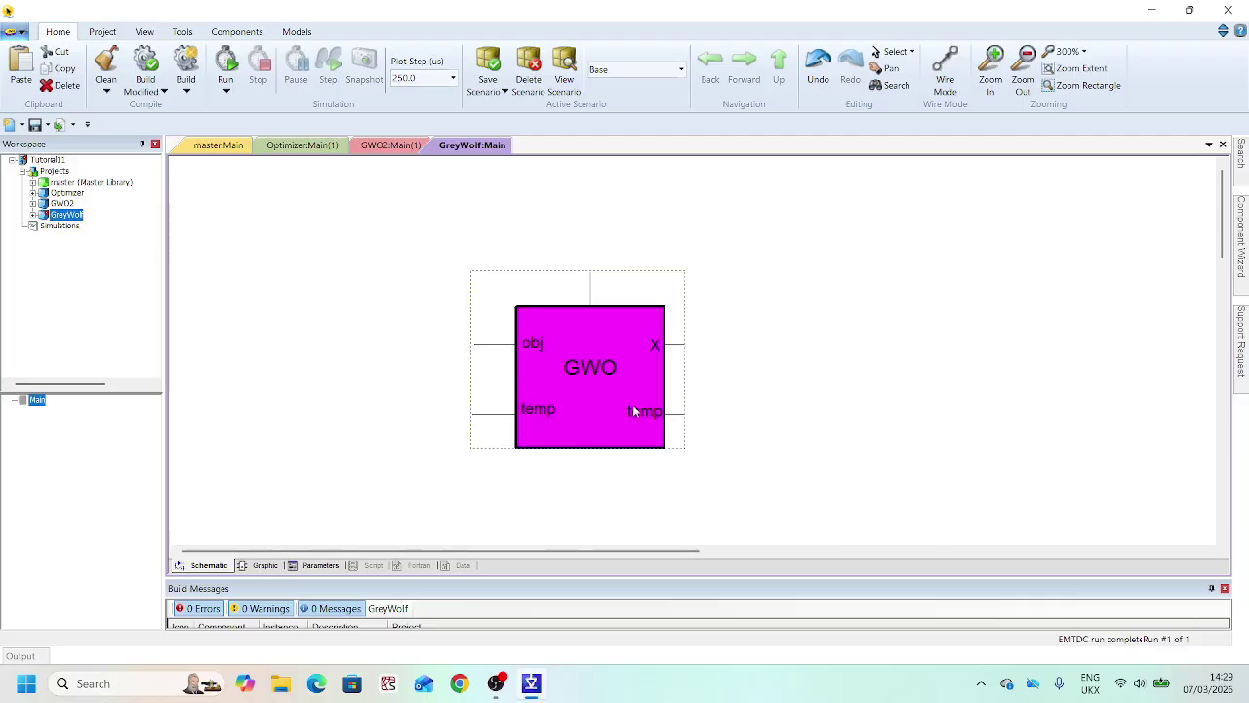
right_click(597, 351)
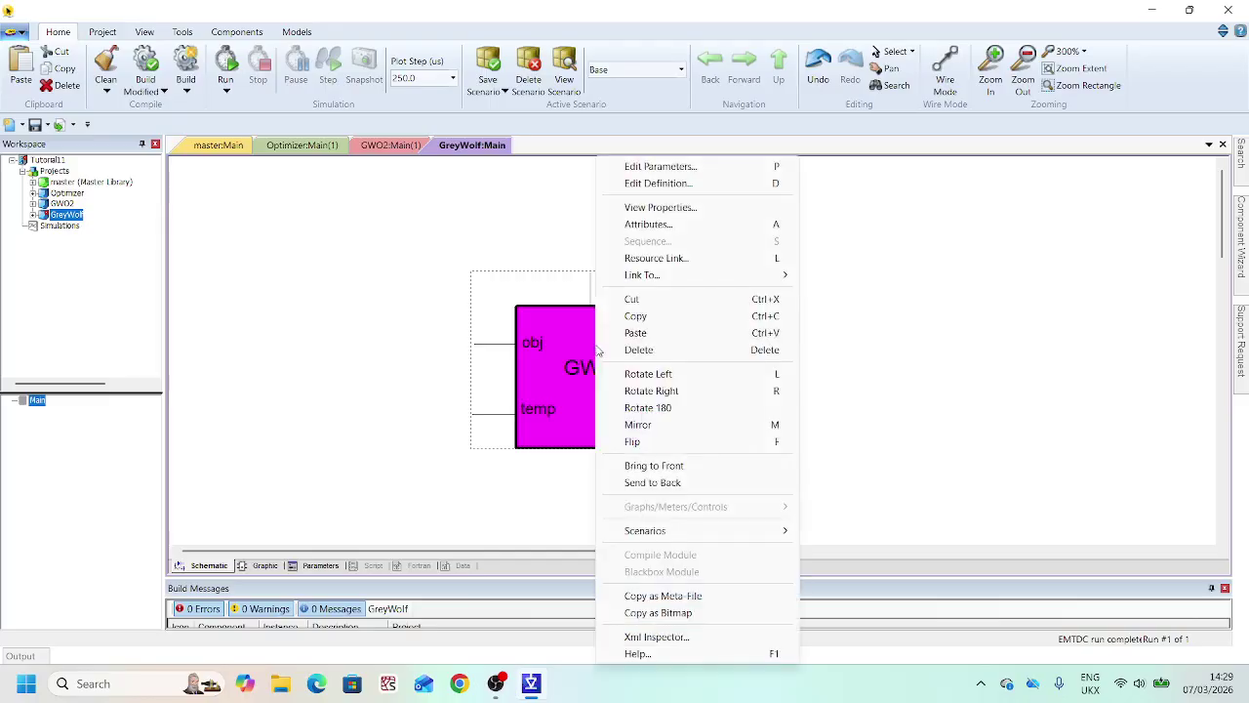
mouse_move(655, 277)
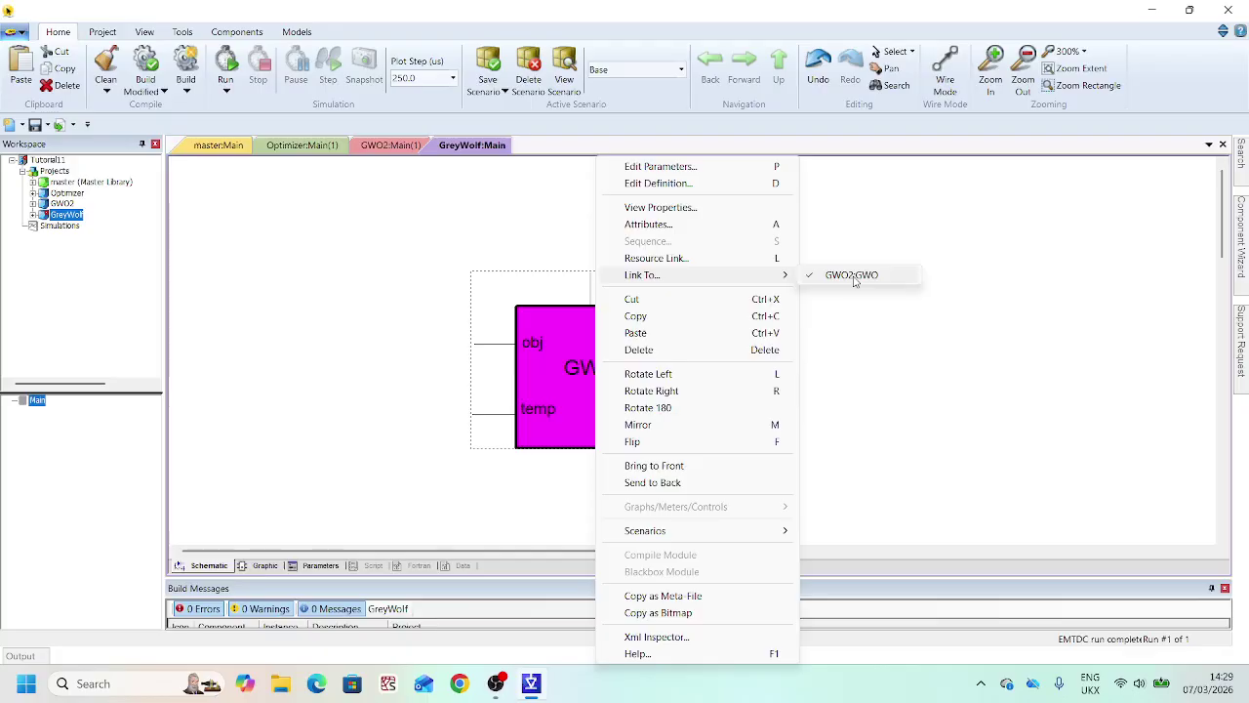
click(393, 271)
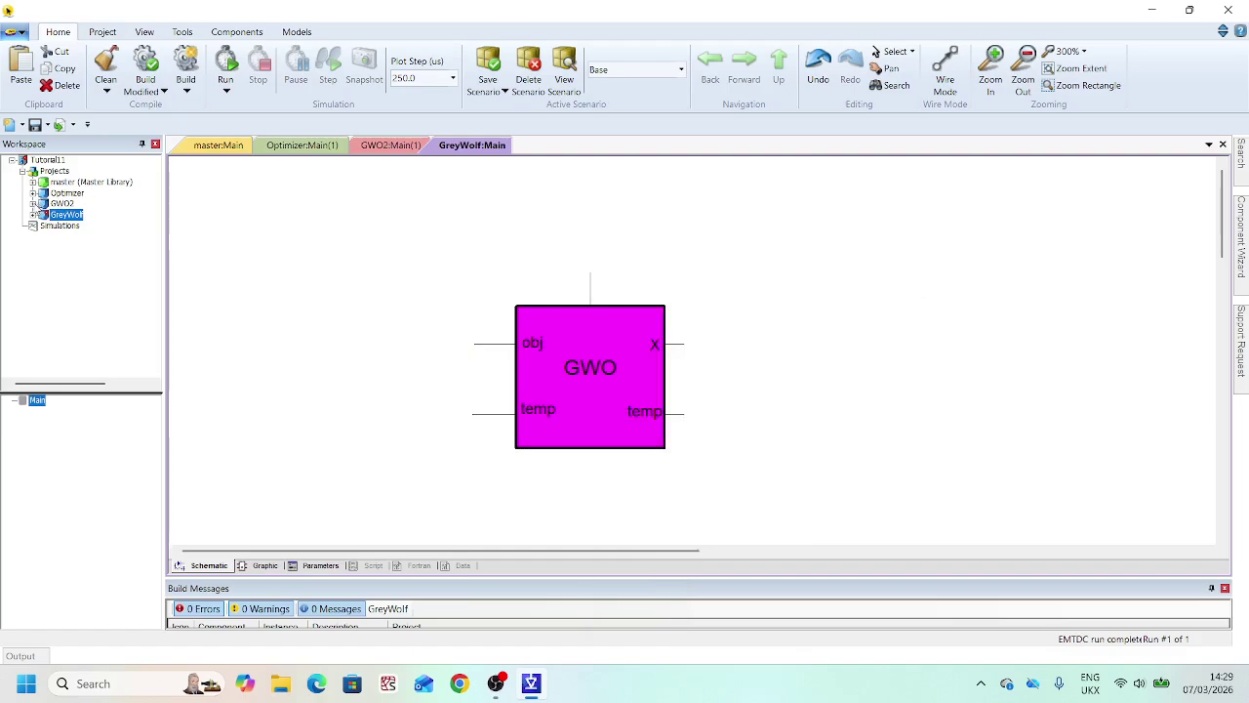
- Copy the GWO definition, including its dependents, from the GWO2 project's definitions
double_click(61, 203)
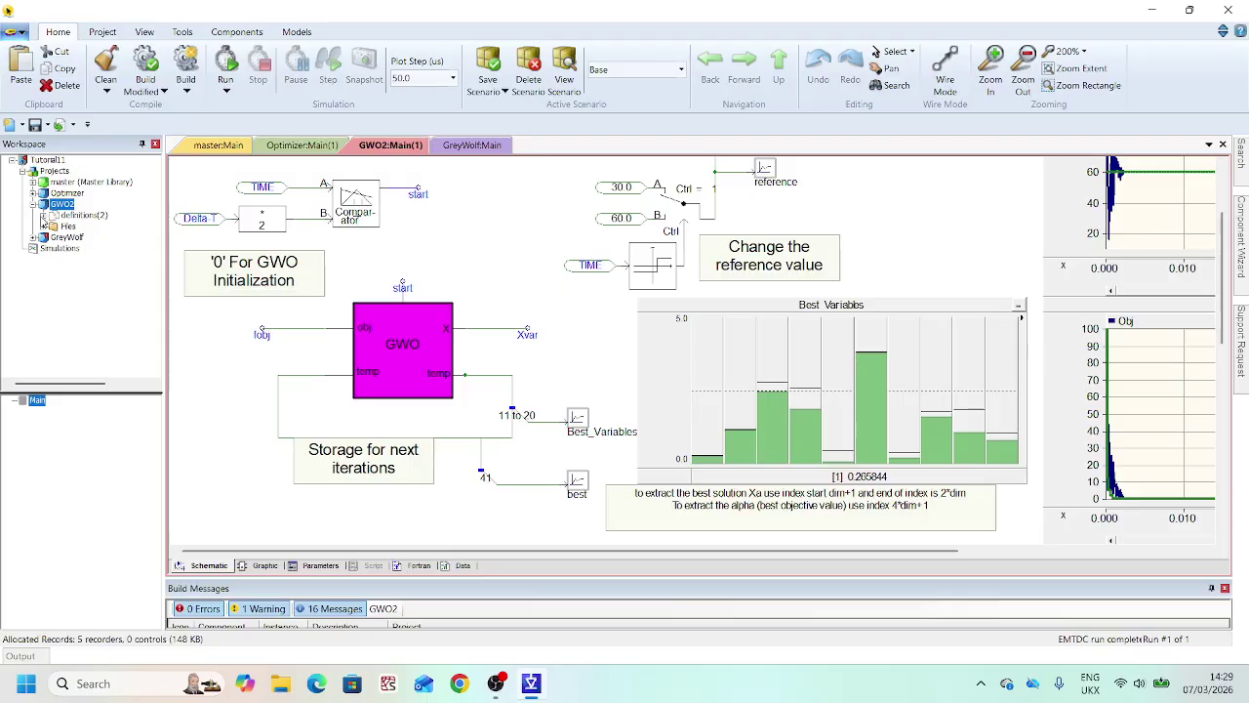
double_click(45, 216)
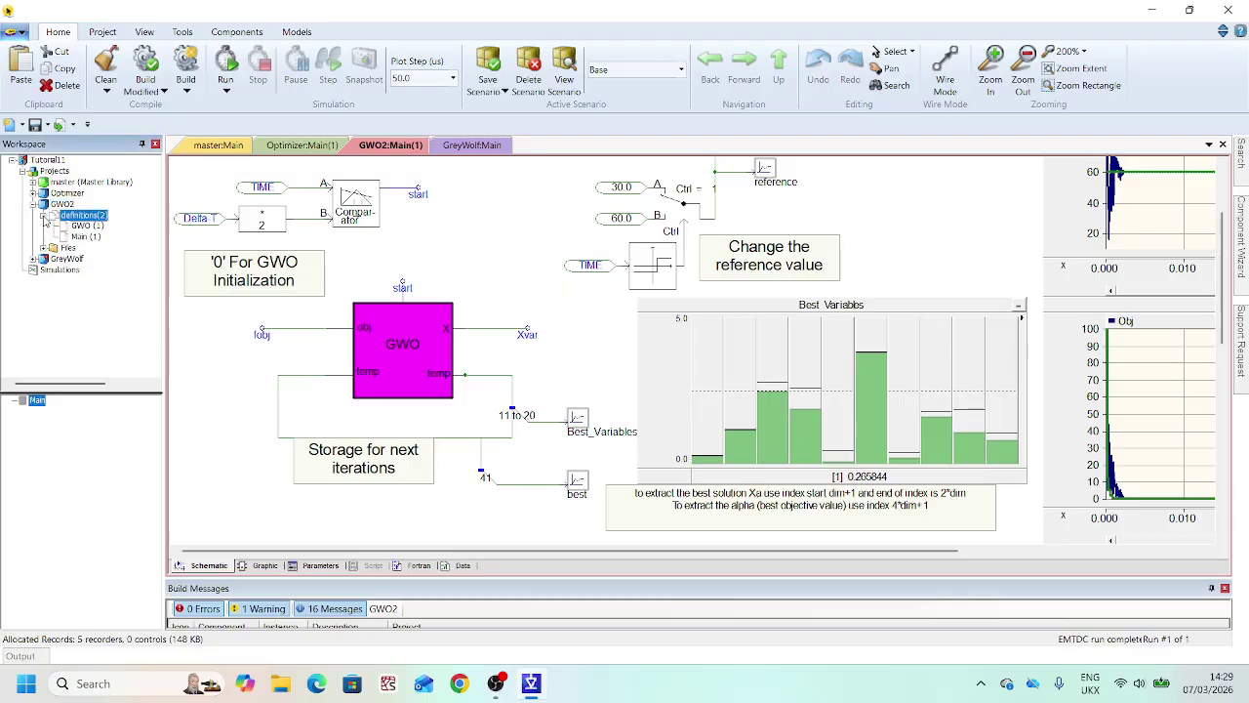
click(83, 226)
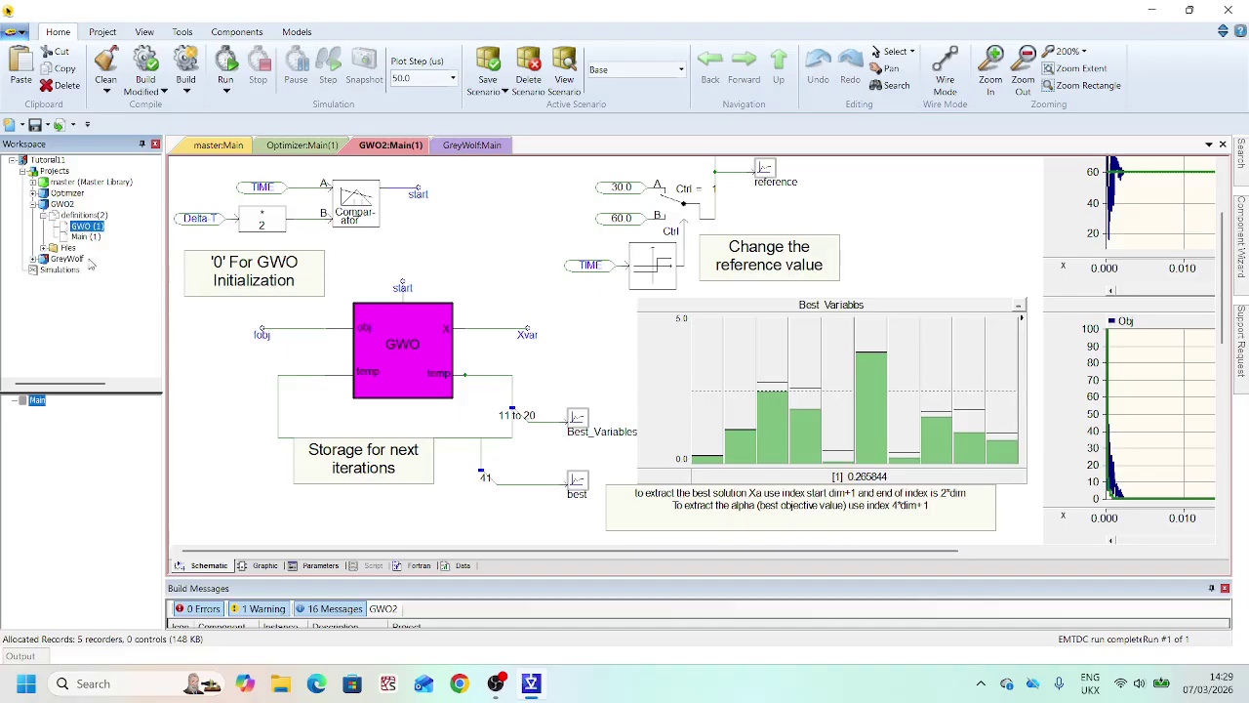
right_click(82, 228)
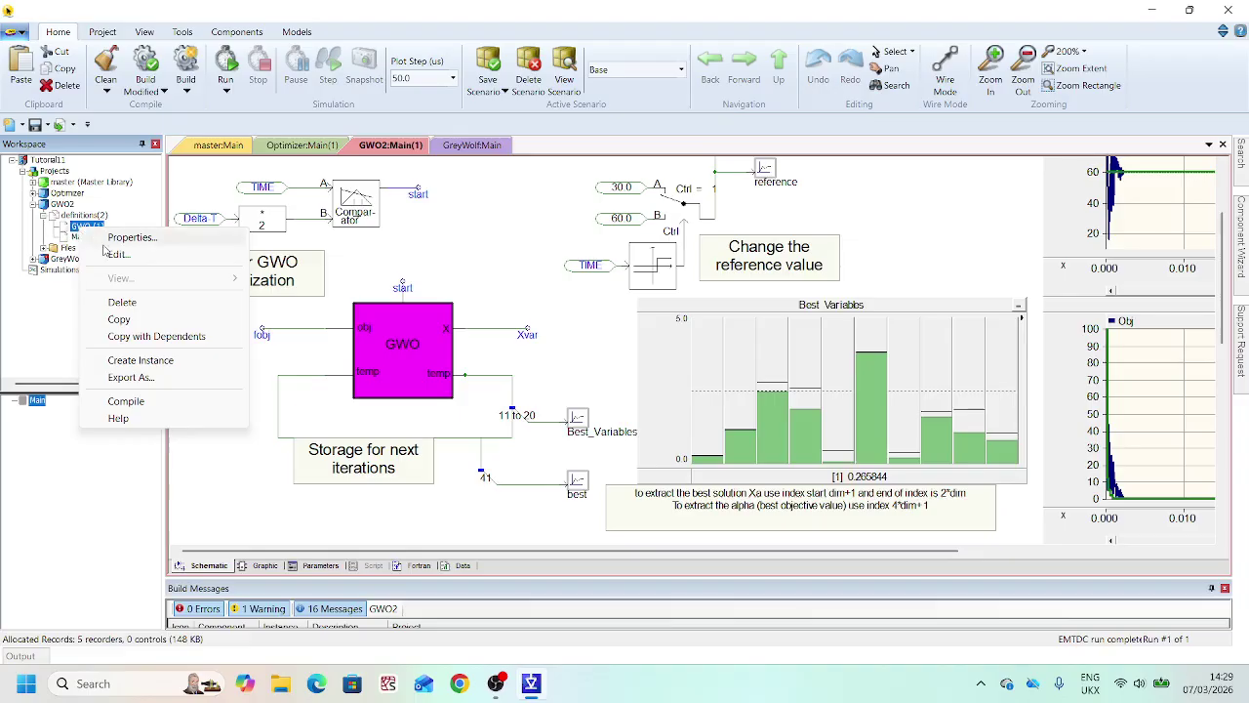
click(145, 337)
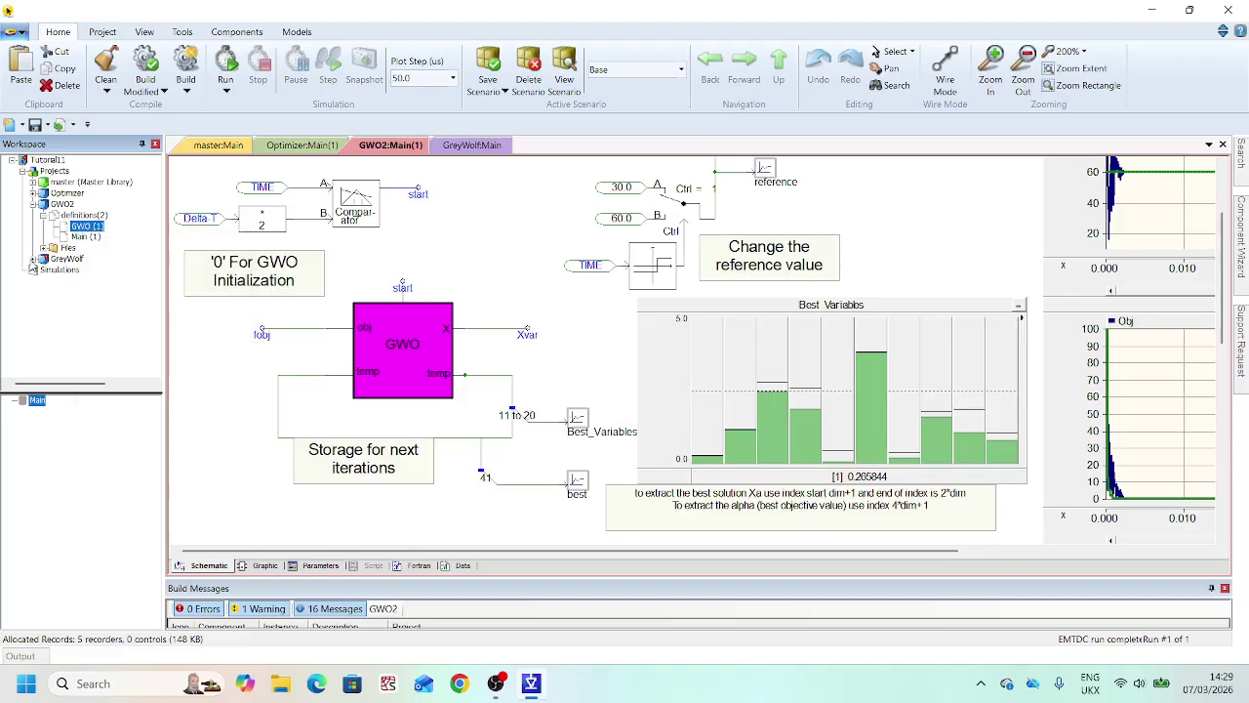
- Paste the copied GWO definition into the GreyWolf project's definitions and expand that list
click(32, 259)
click(75, 272)
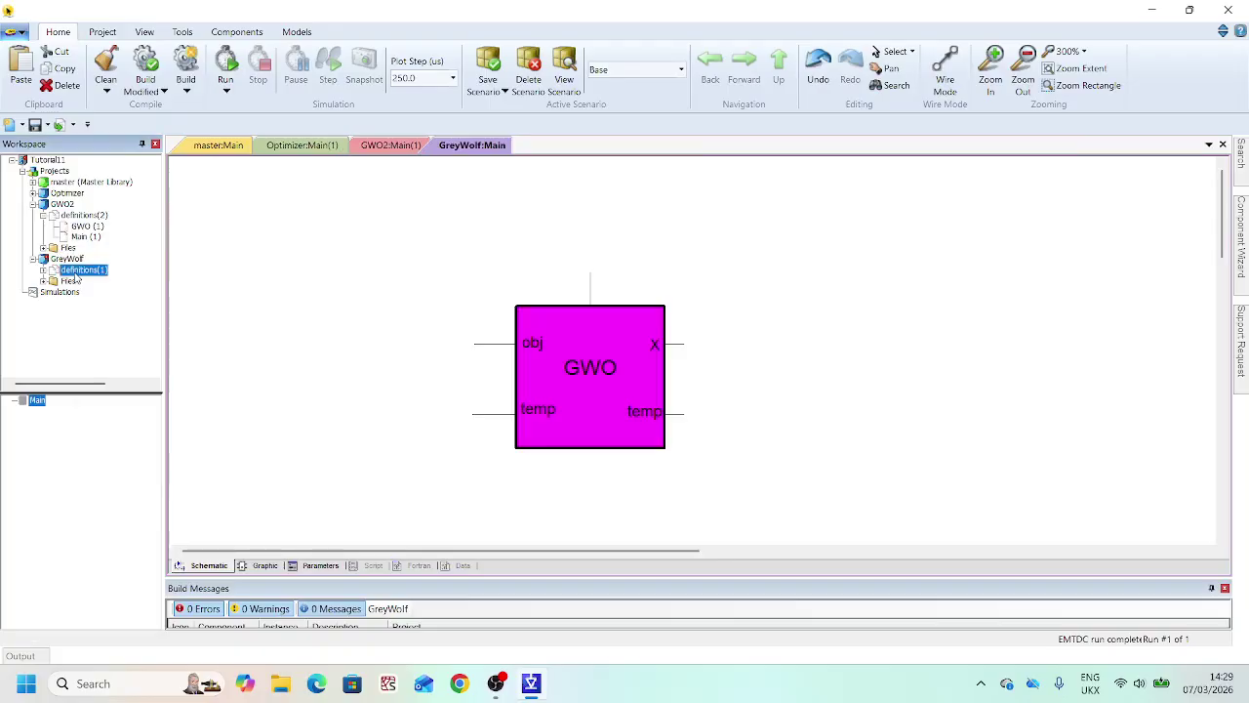
right_click(76, 276)
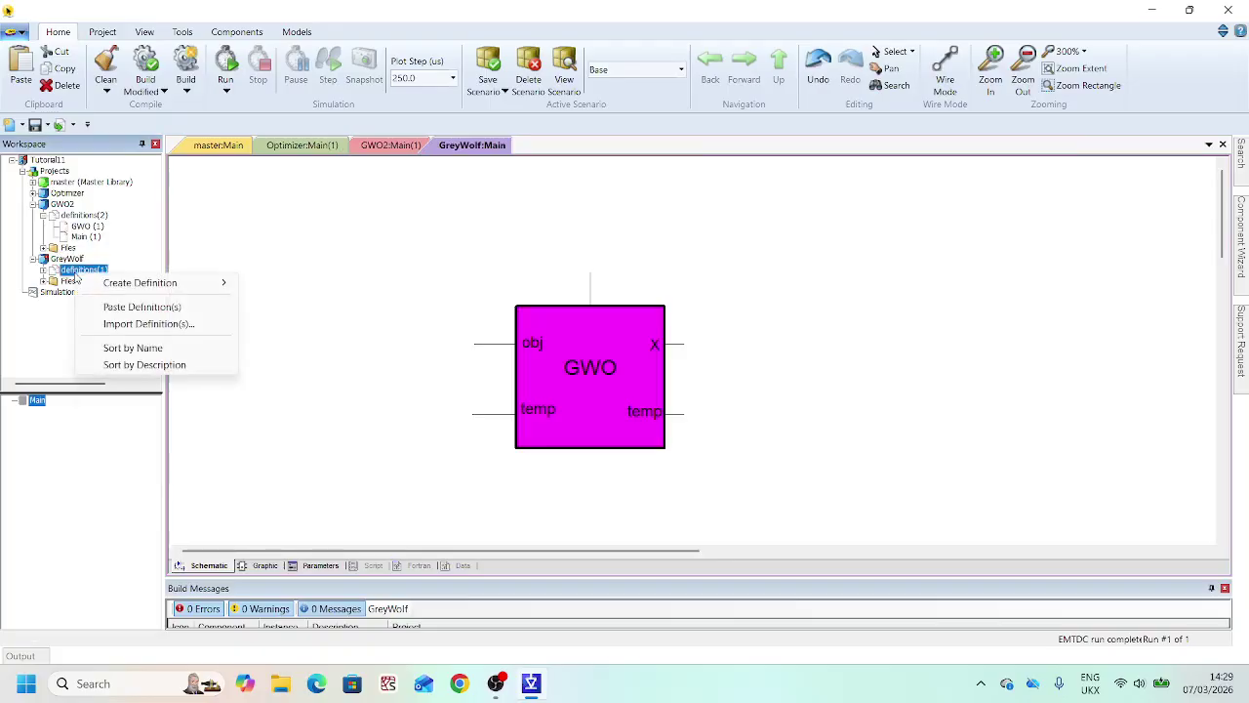
click(129, 308)
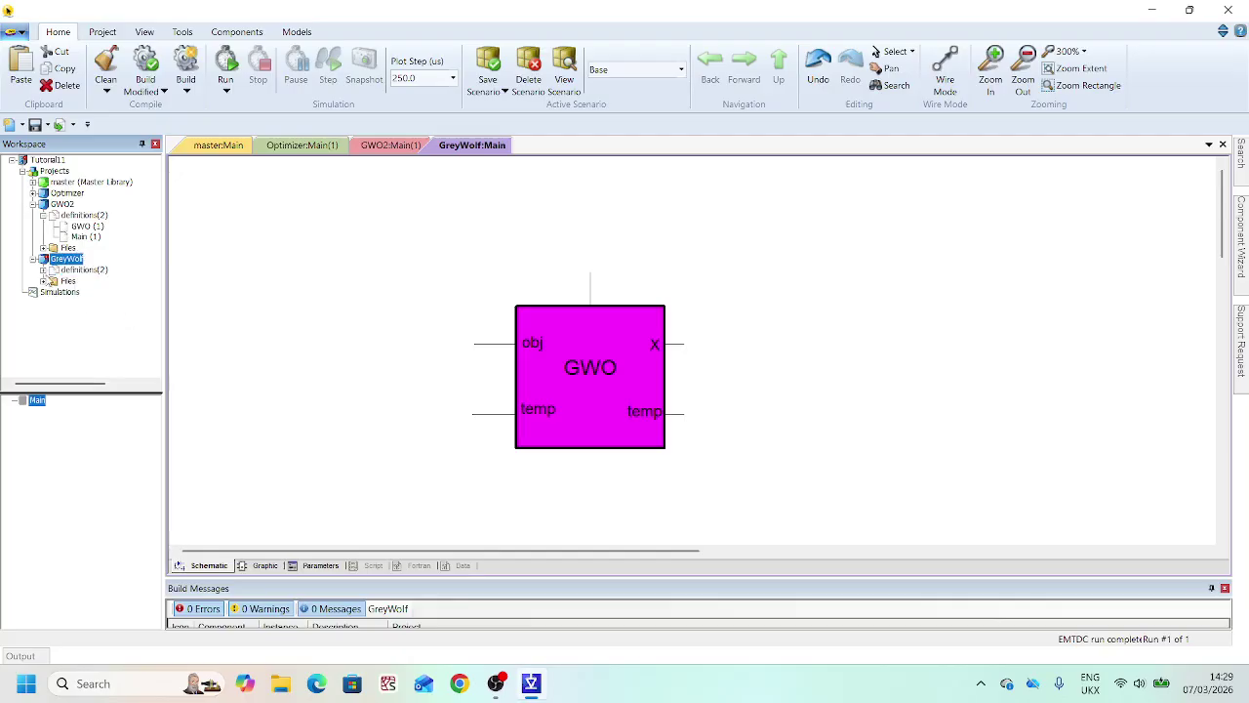
double_click(84, 269)
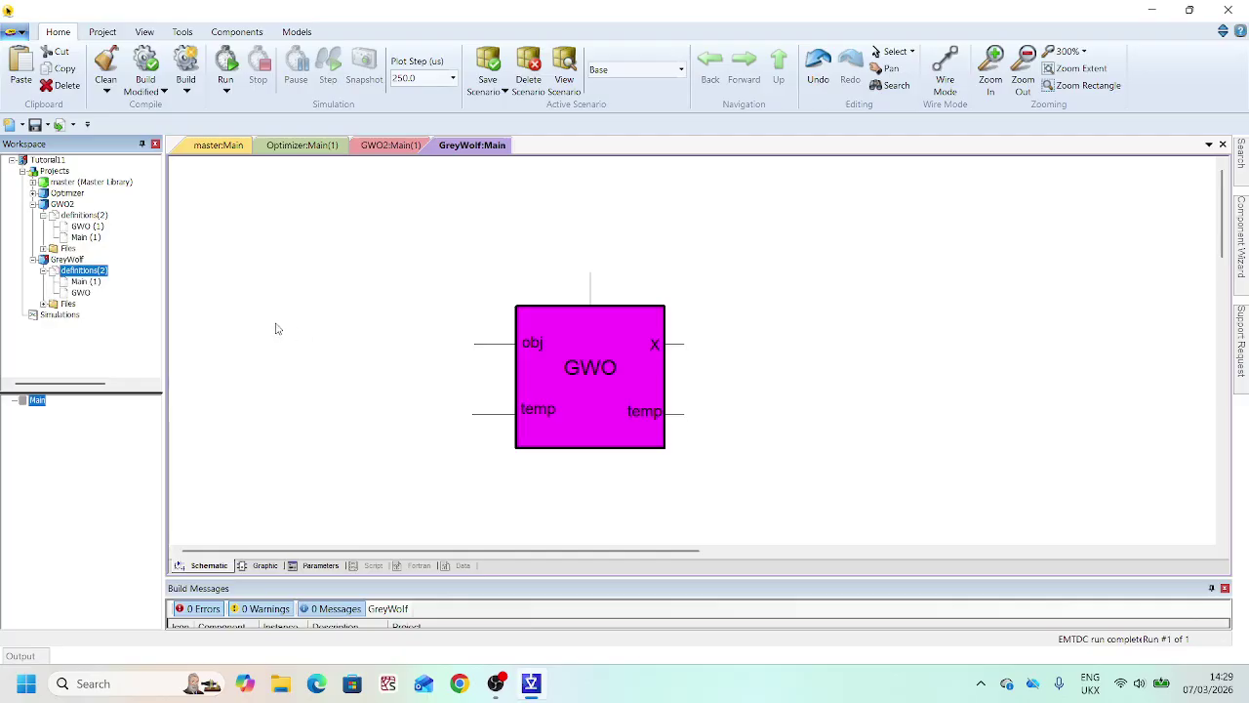
- Link the GWO block to the GreyWolf:GWO definition and shift the block slightly up and to the left
click(589, 367)
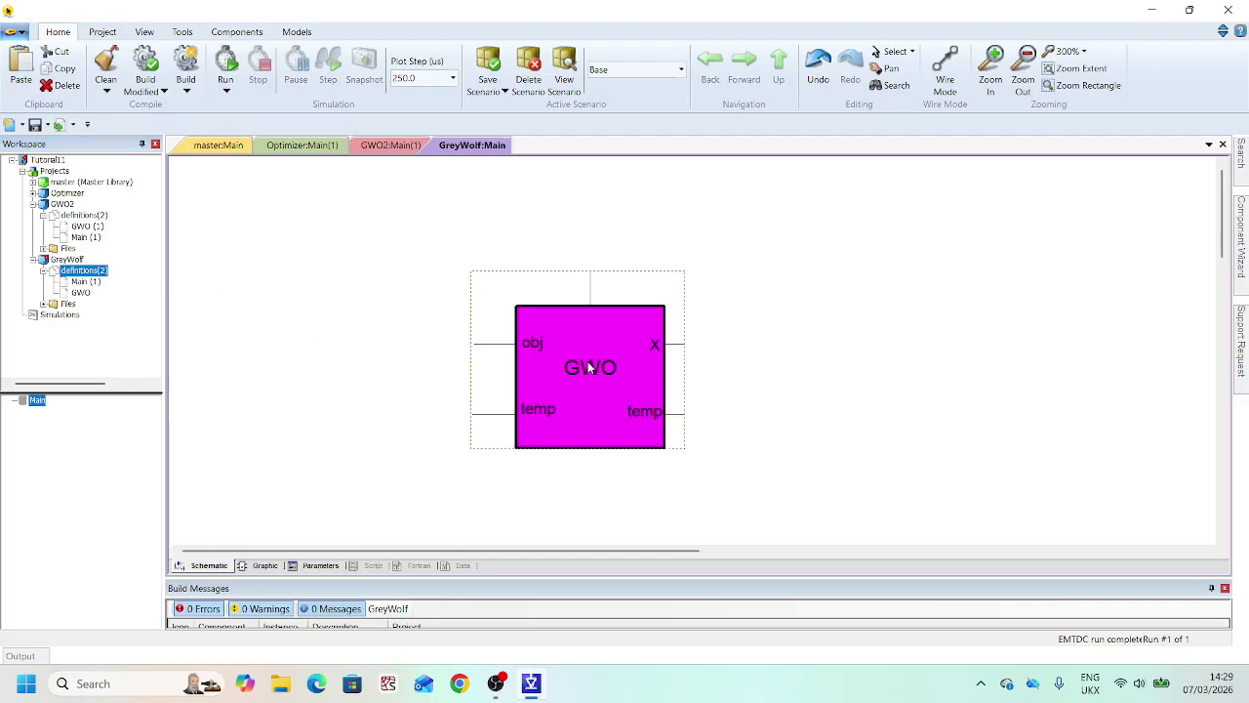
right_click(590, 367)
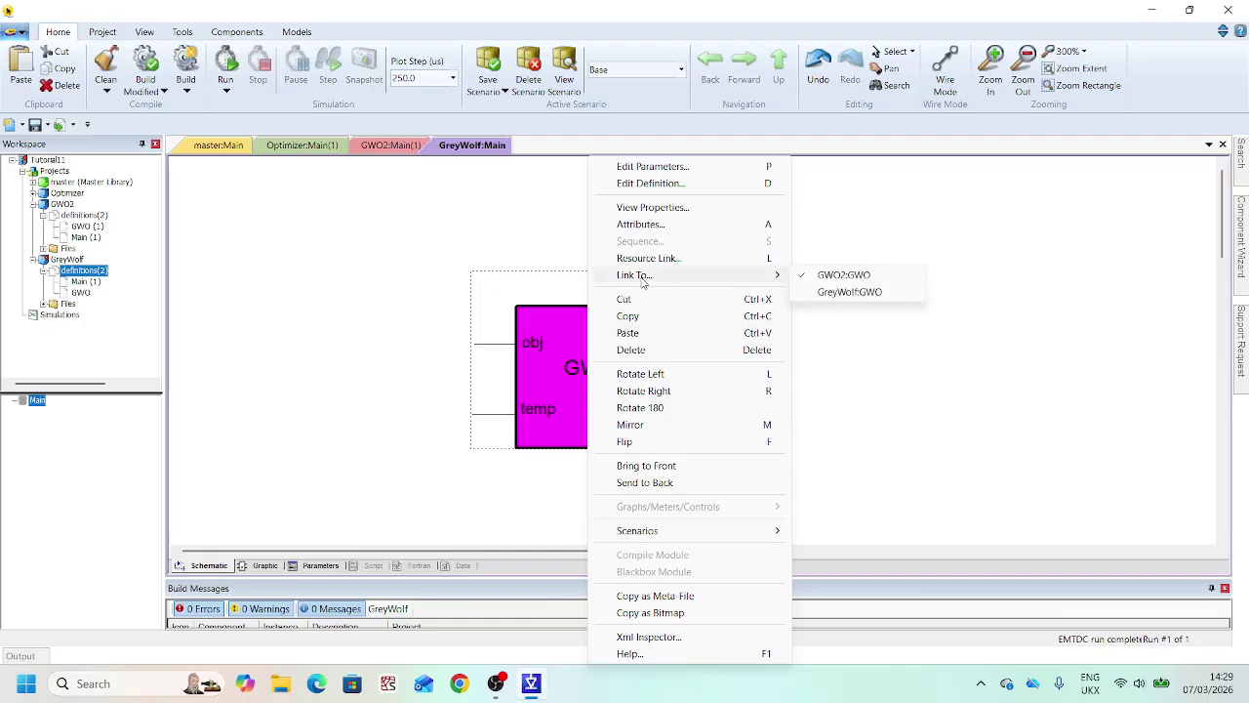
click(852, 293)
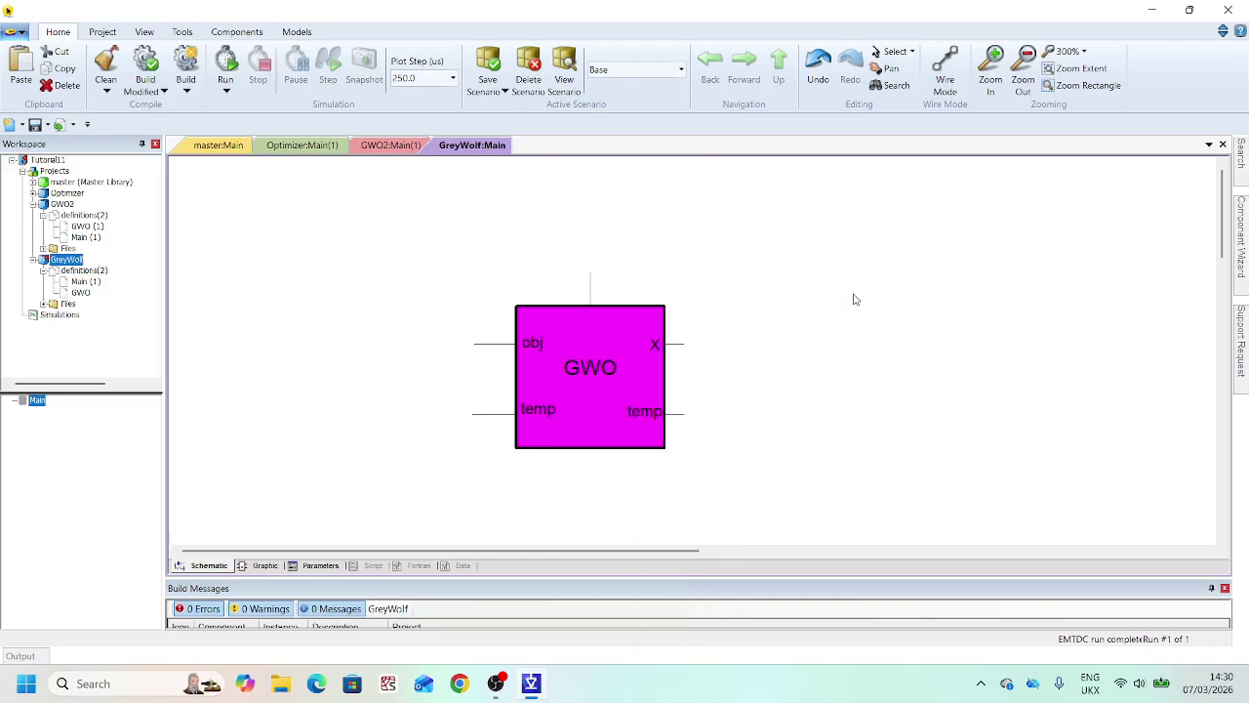
click(625, 379)
drag(626, 379, 602, 355)
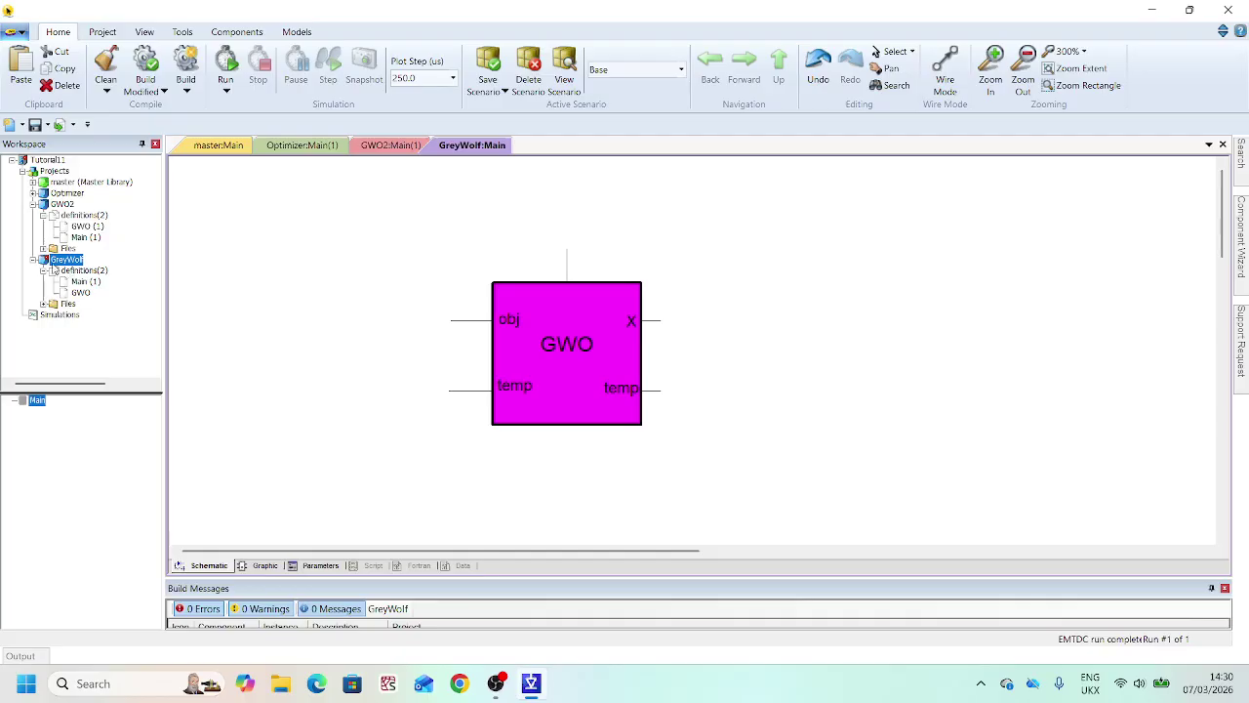
- Collapse the GWO2 and GreyWolf project trees and save the GreyWolf project
click(32, 203)
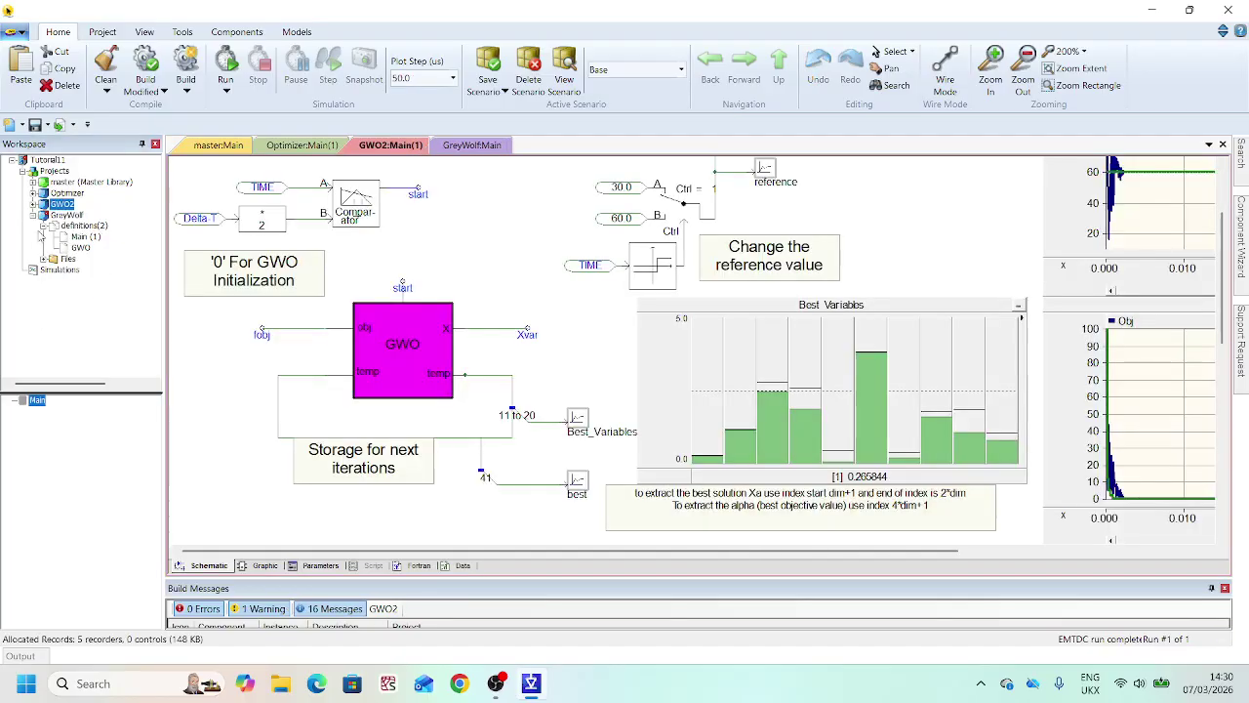
click(33, 215)
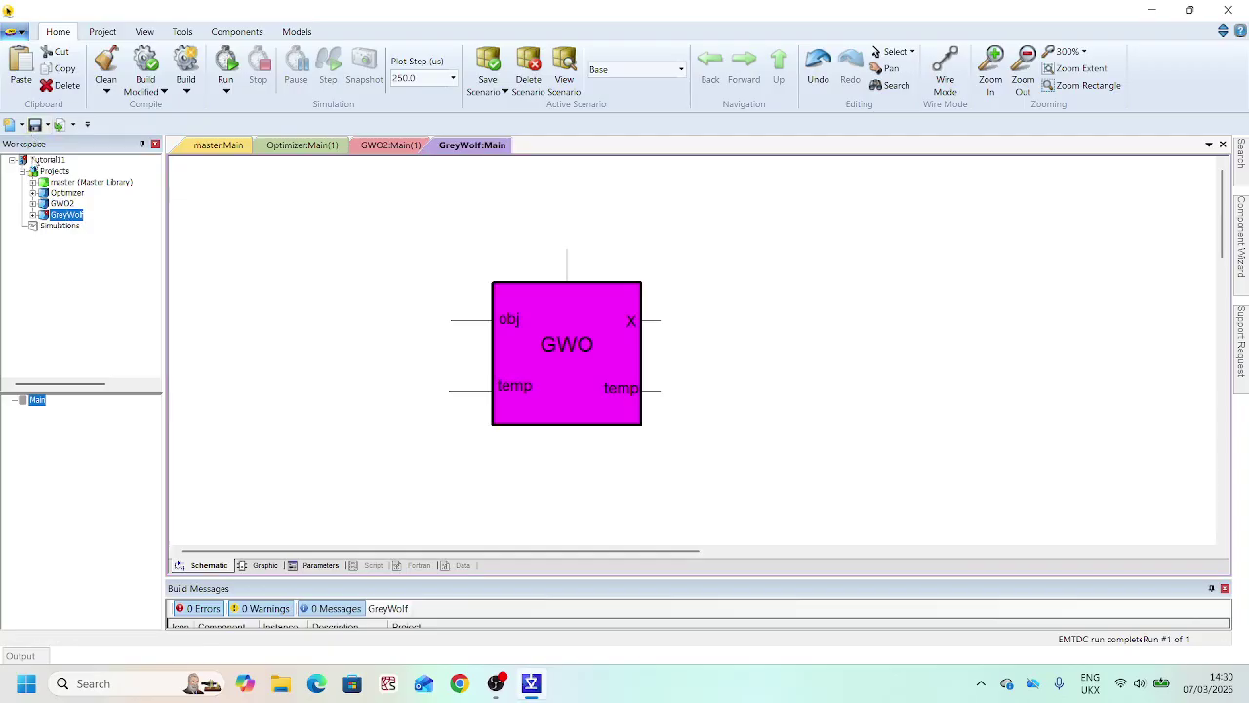
click(34, 125)
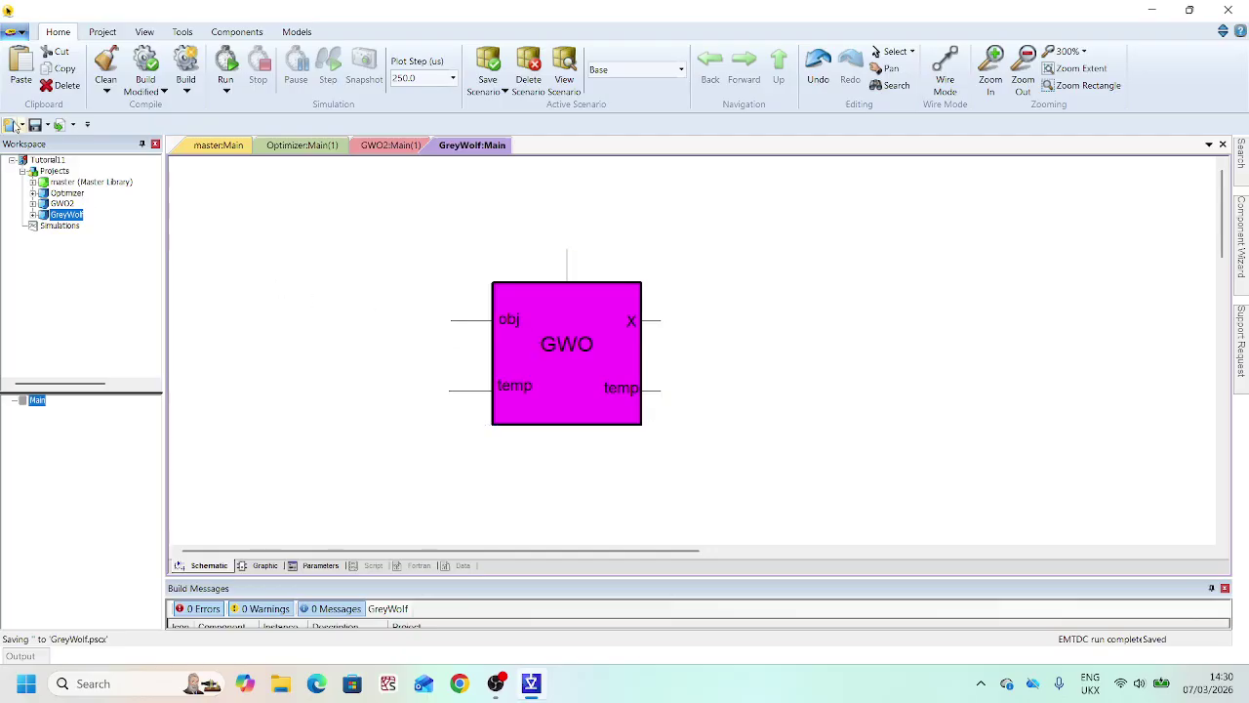
- Create a new project named MyProject and open its main page
click(21, 125)
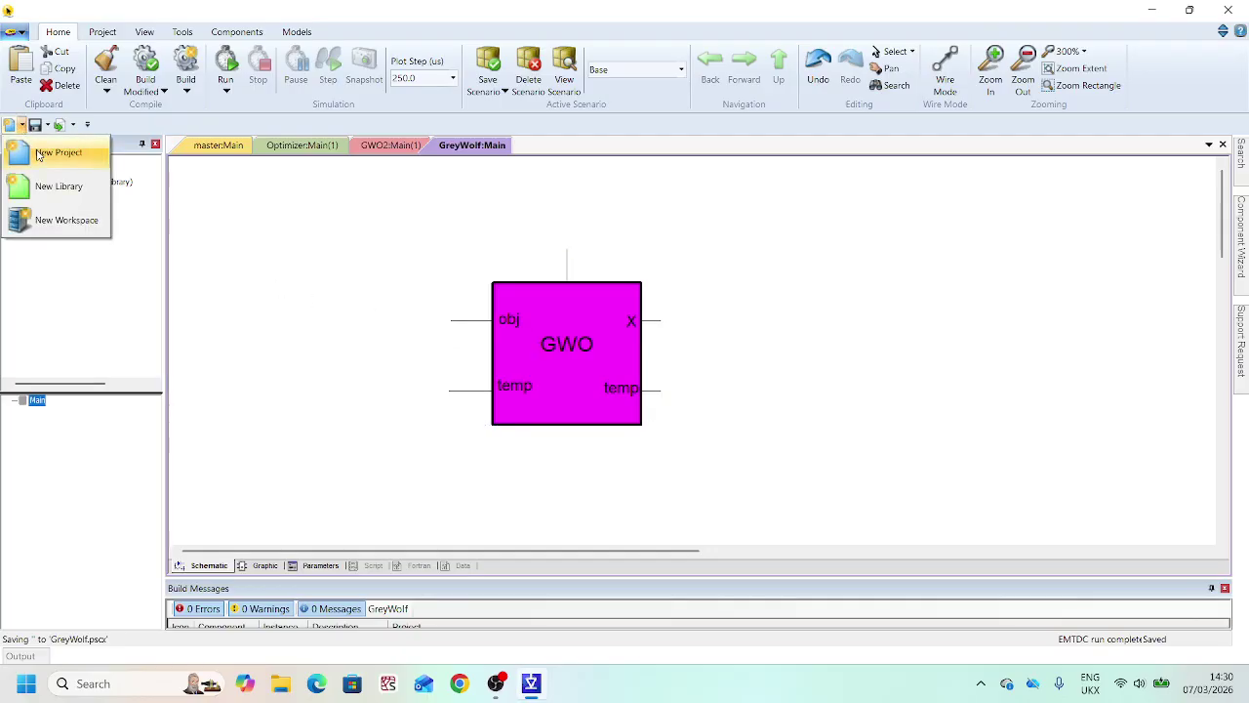
click(39, 154)
click(165, 111)
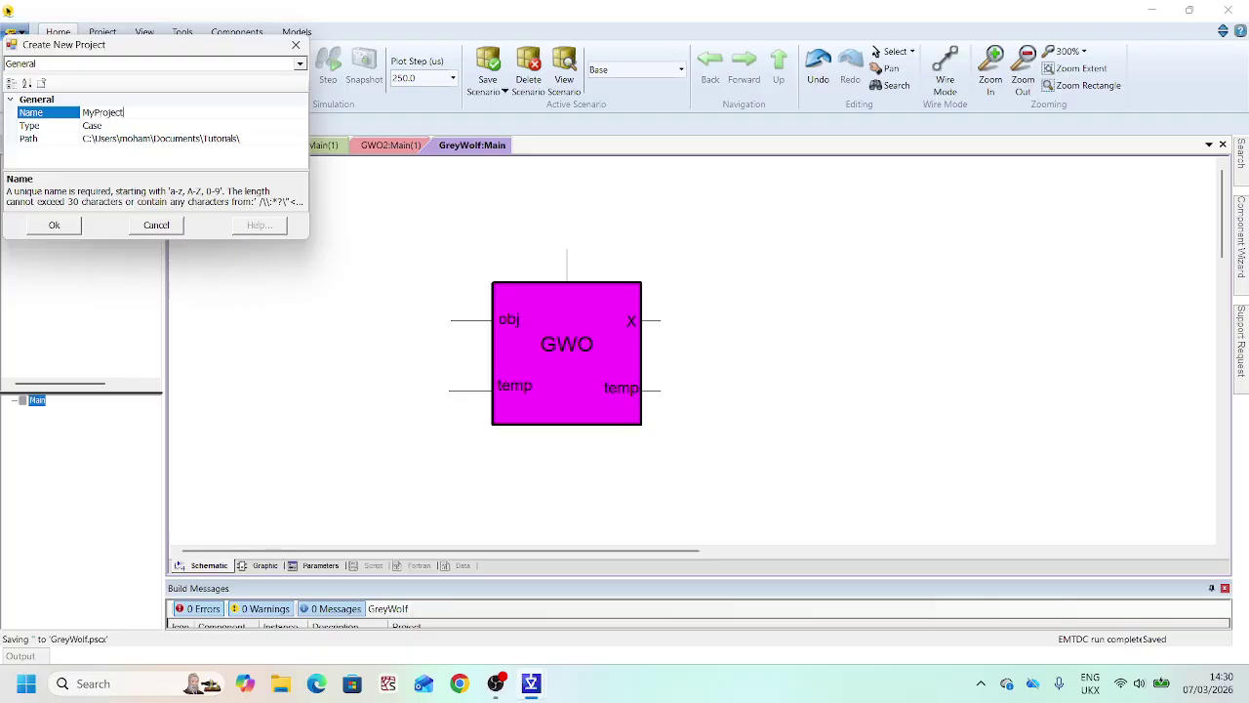
click(53, 225)
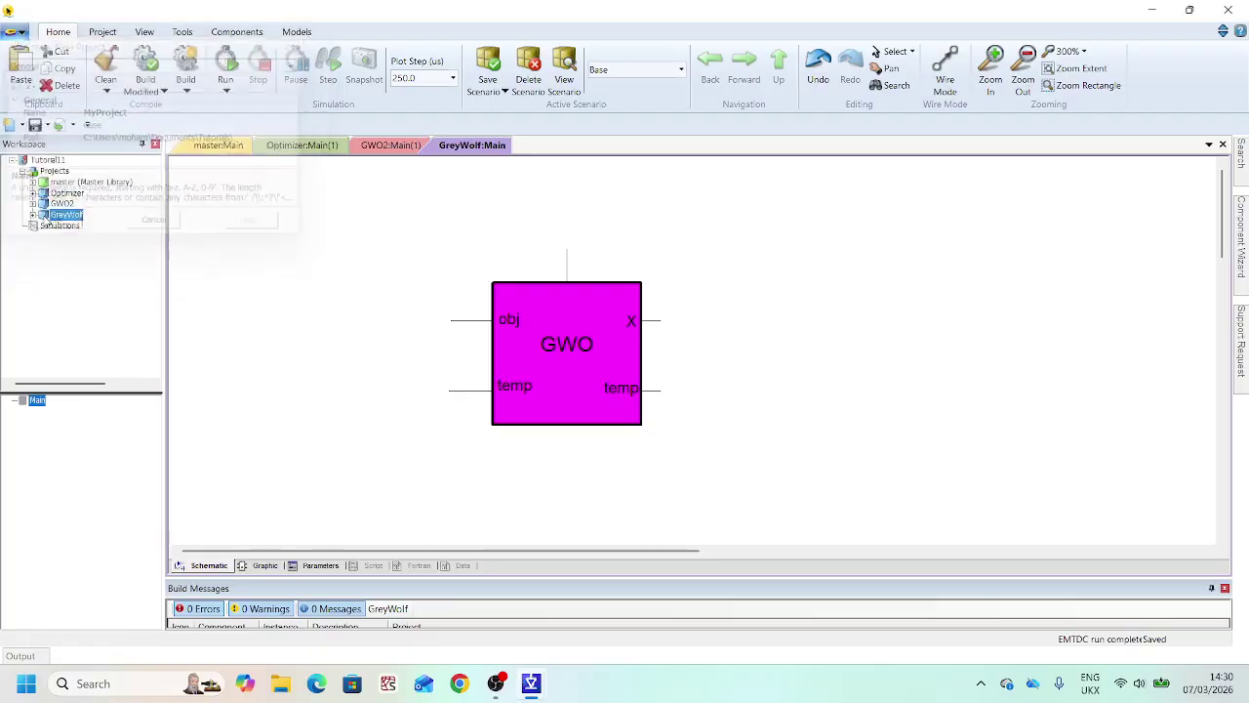
double_click(66, 214)
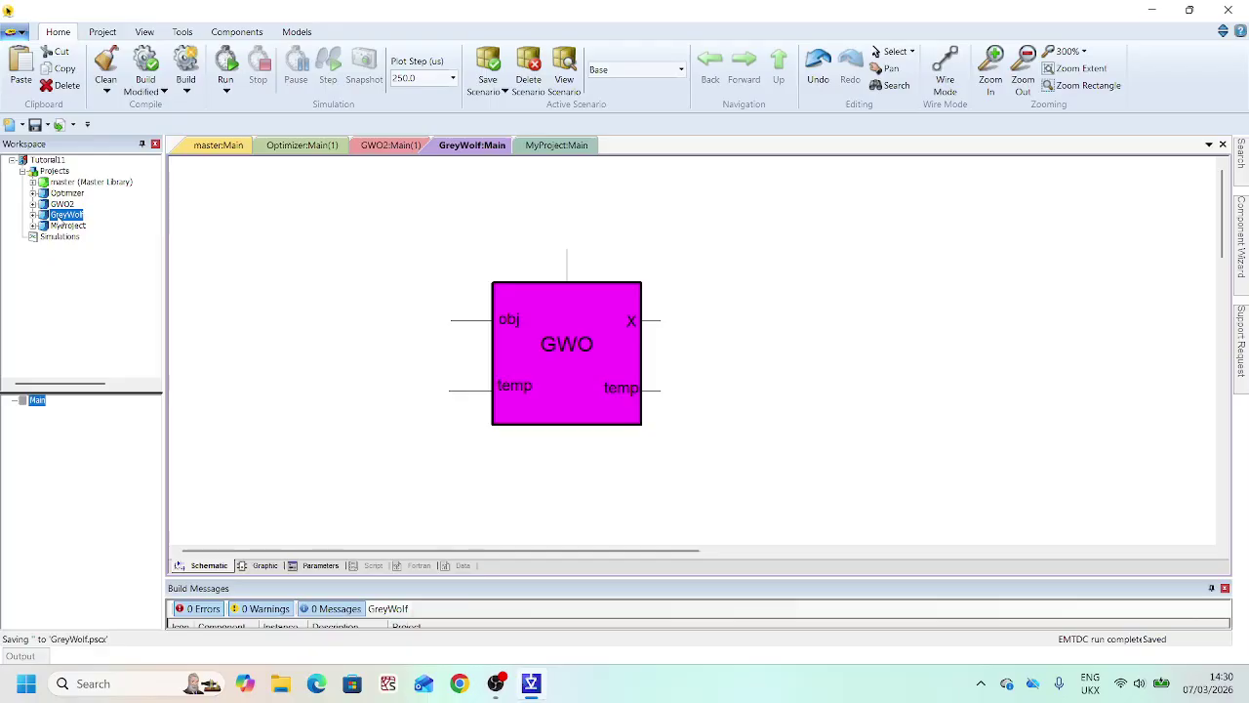
double_click(64, 225)
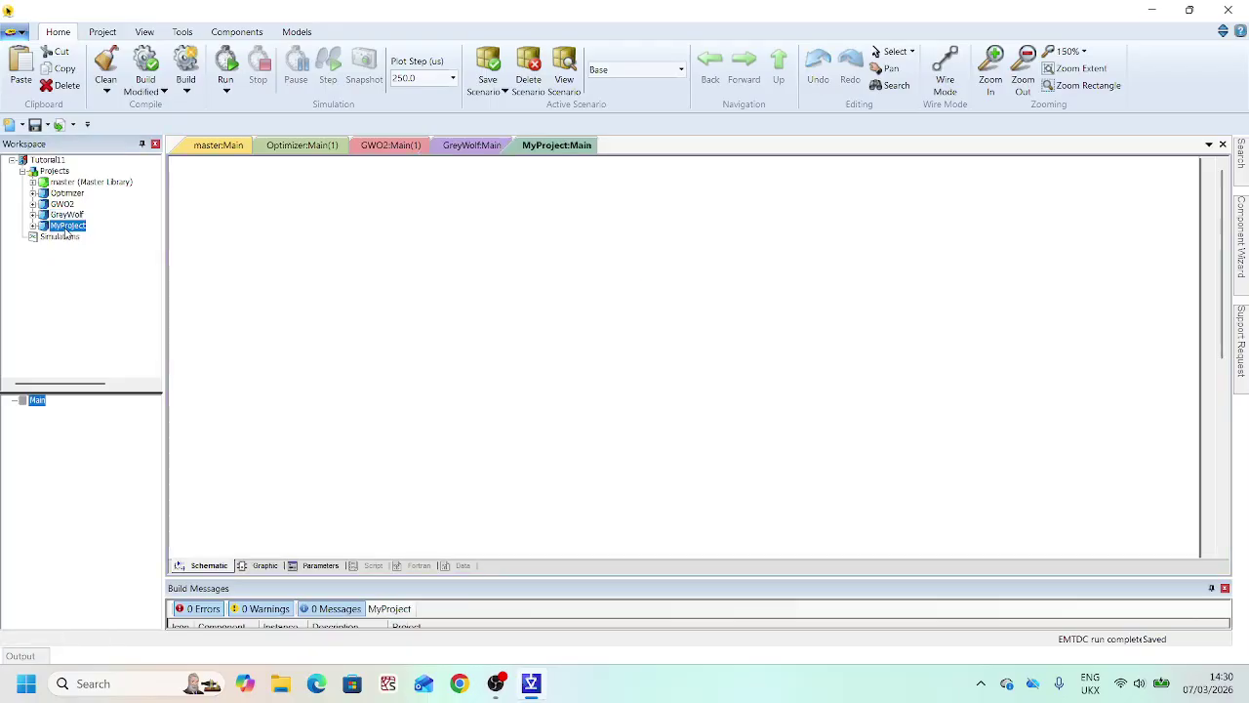
- Copy the objective function circuit, from the Xvar input to the Obj output channel with its note, on the GWO2 main page
double_click(66, 214)
double_click(63, 203)
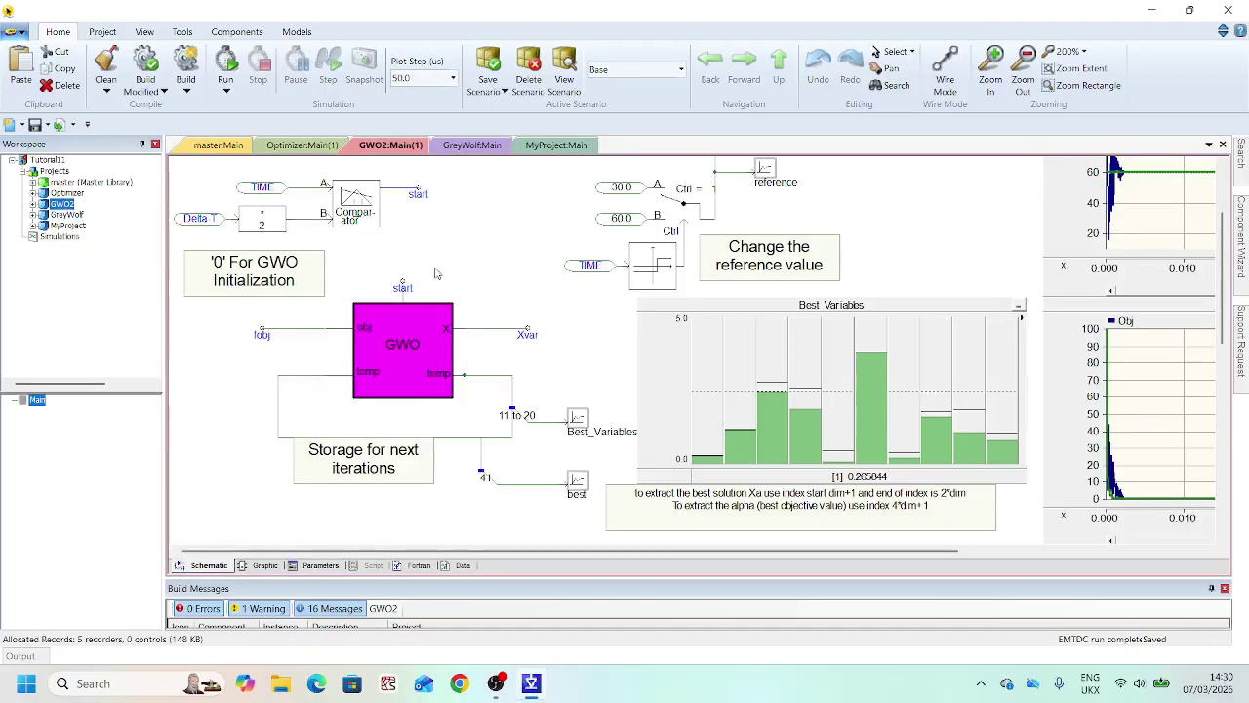
scroll(644, 303, up, 3)
scroll(641, 302, up, 1)
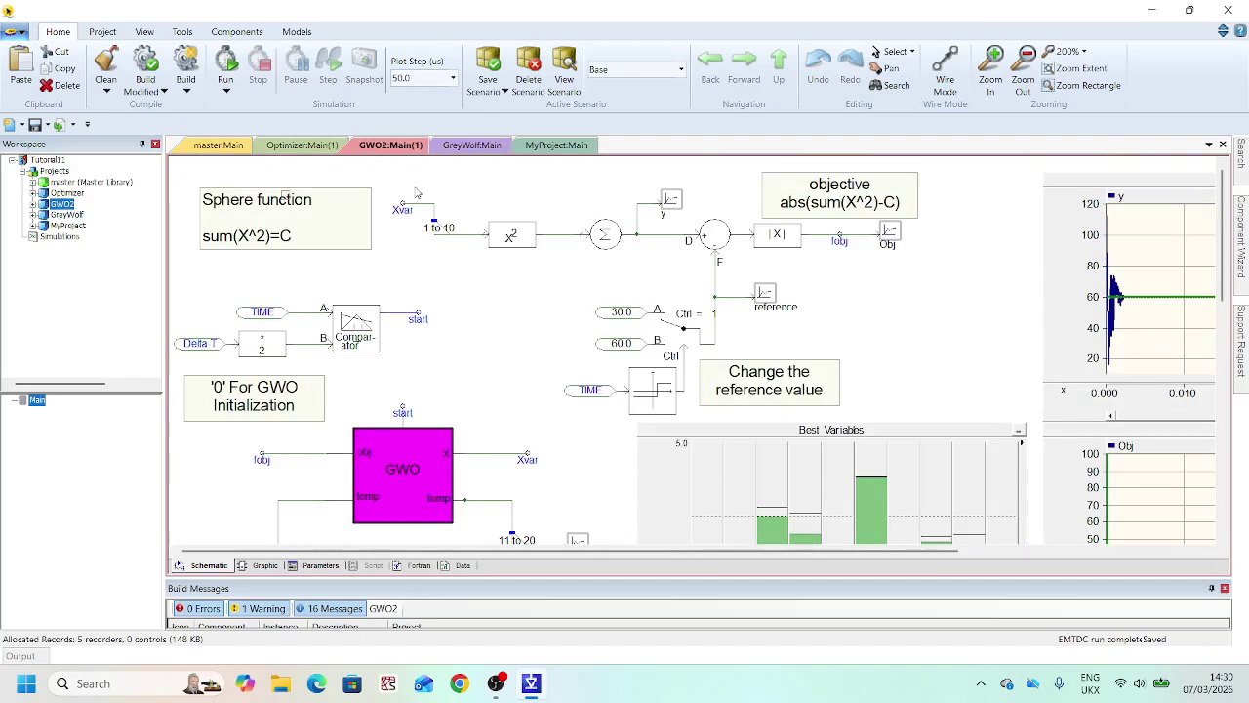
drag(808, 344, 992, 284)
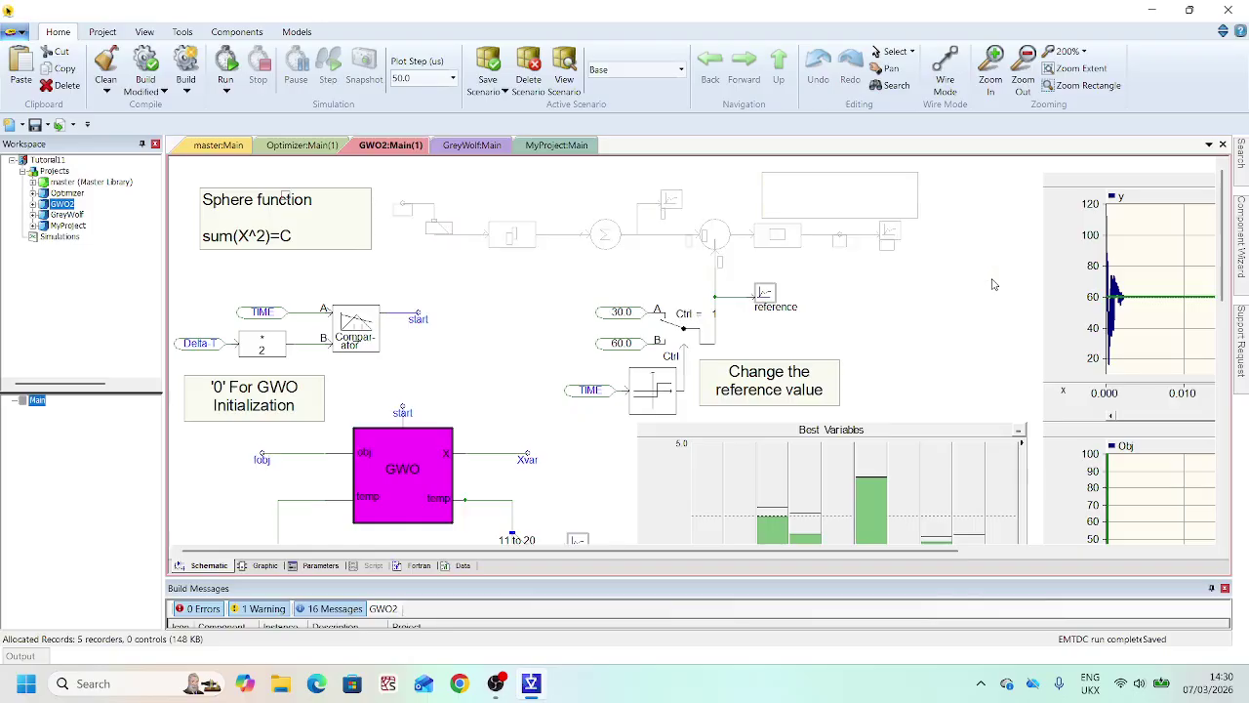
- Paste the objective function circuit into MyProject's main page and move it up and to the left
click(66, 226)
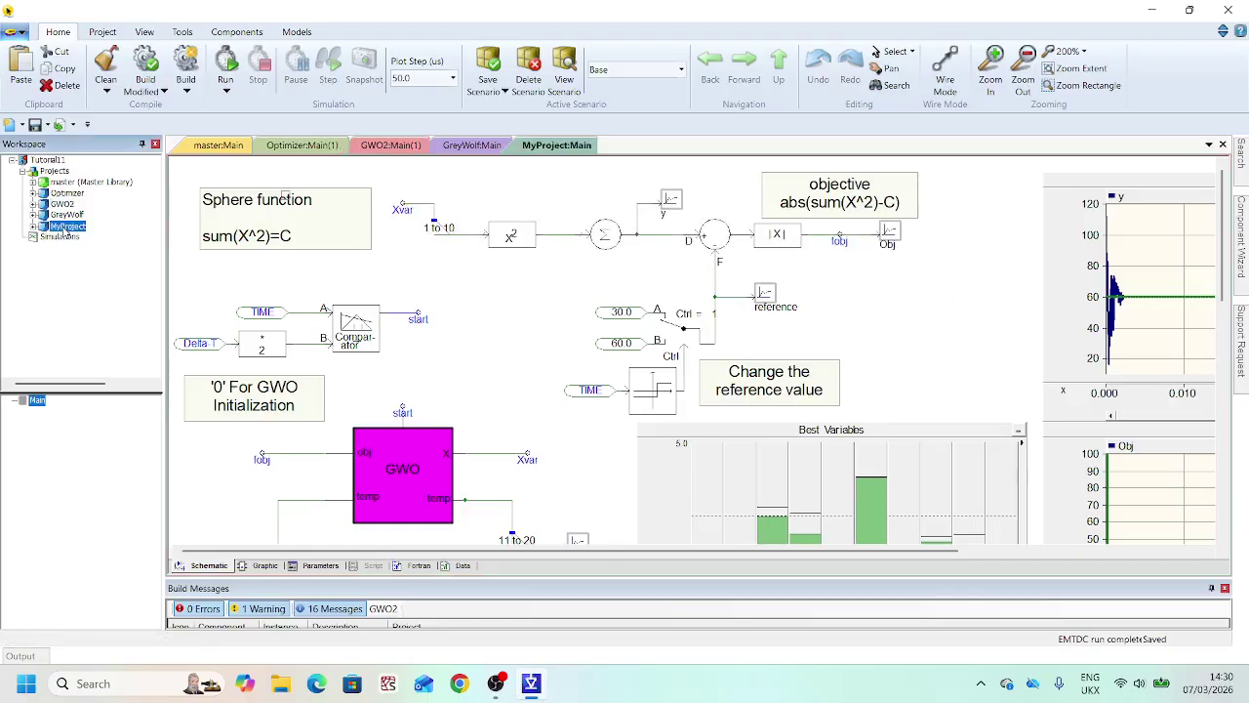
key(ctrl+v)
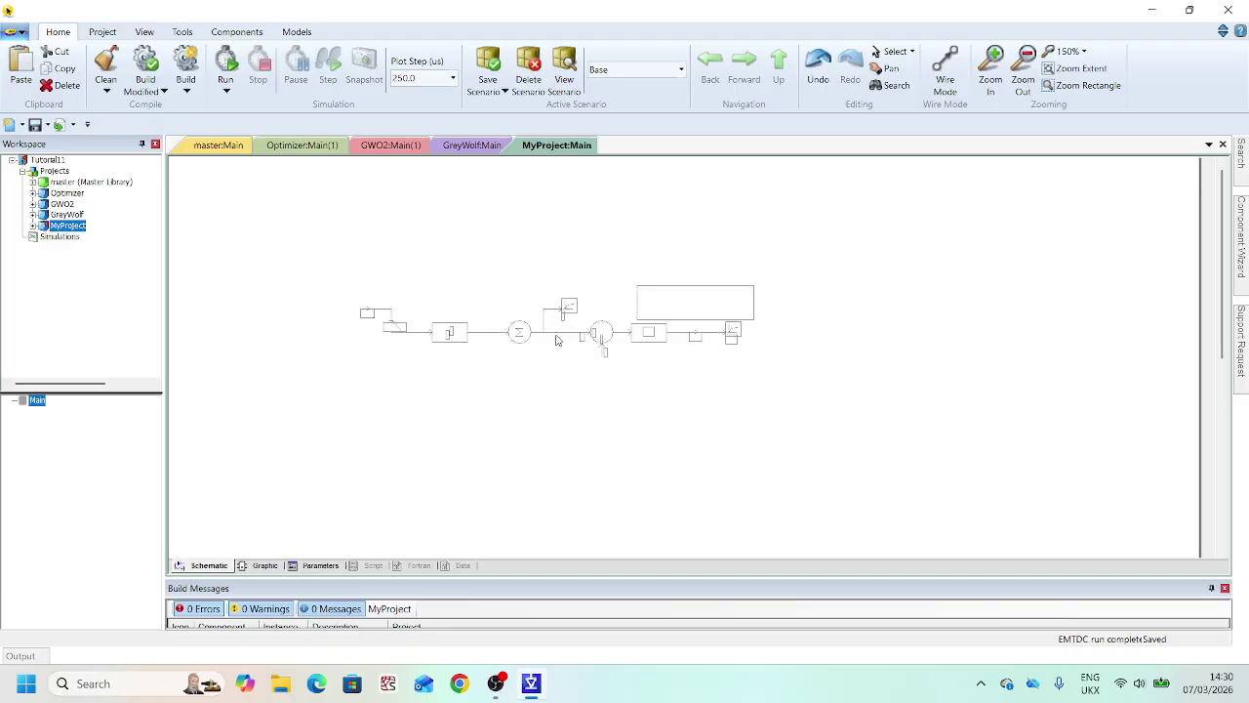
click(409, 248)
scroll(350, 264, up, 1)
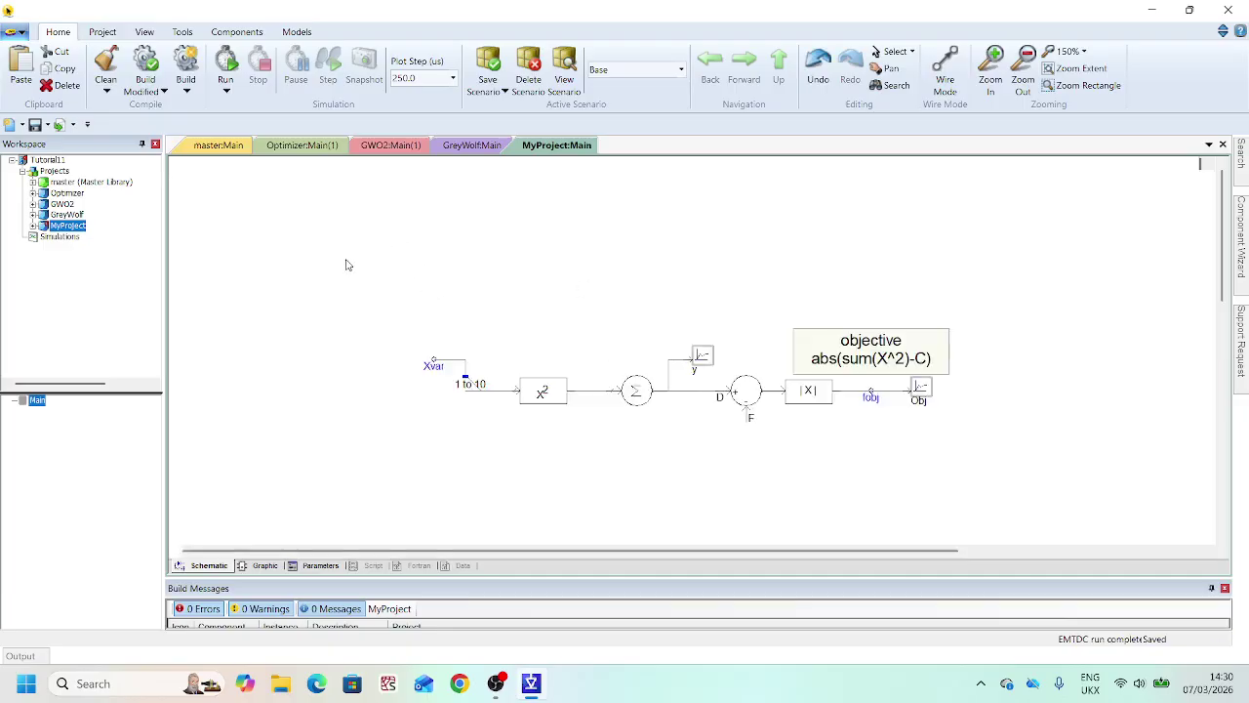
drag(943, 557, 957, 557)
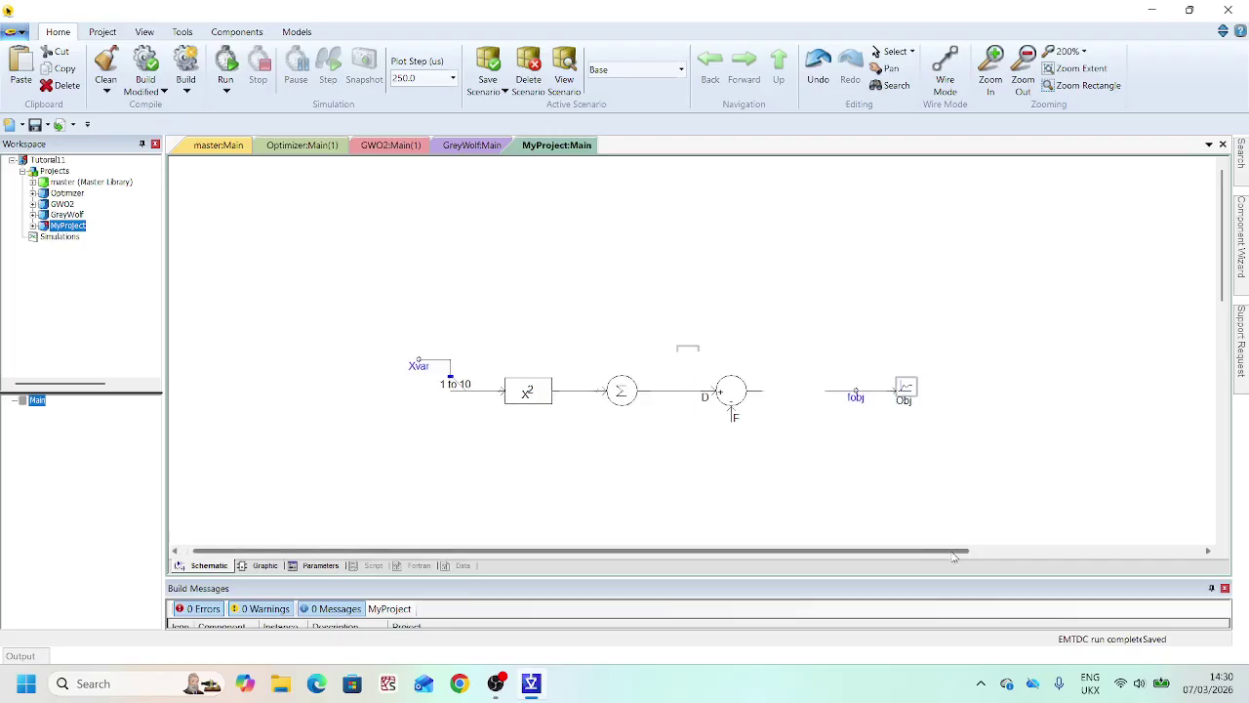
drag(359, 275, 993, 475)
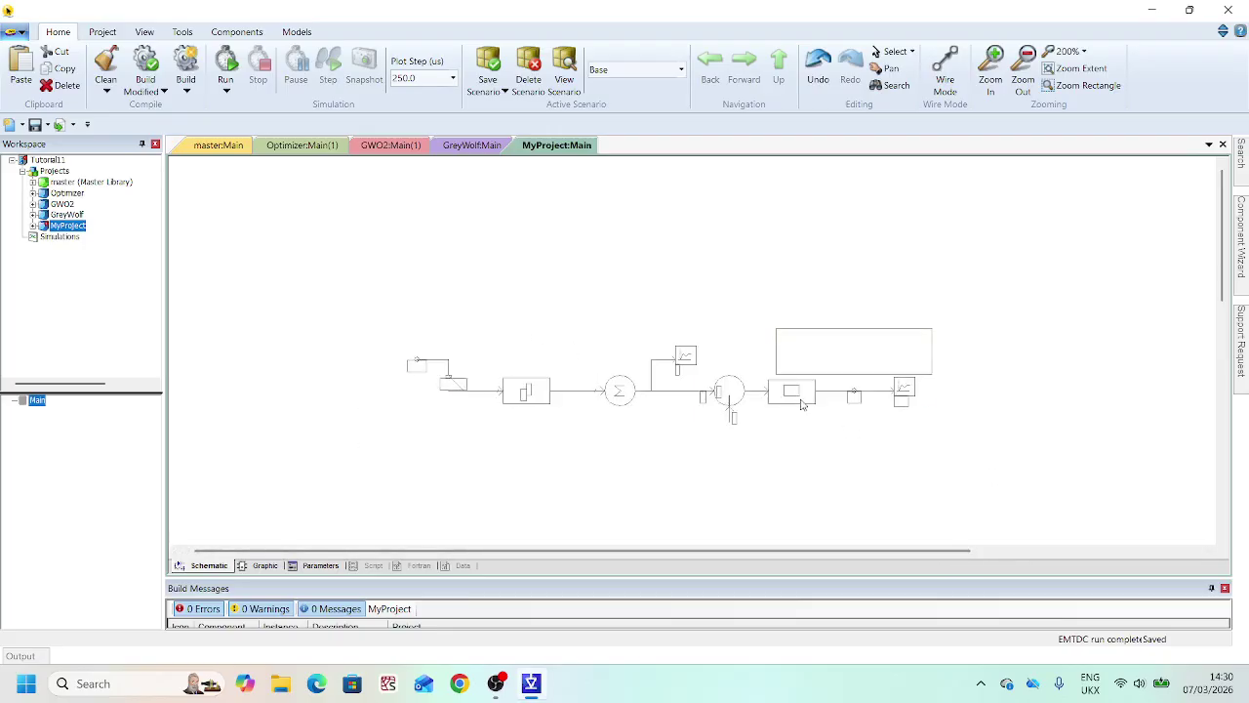
drag(798, 395, 626, 253)
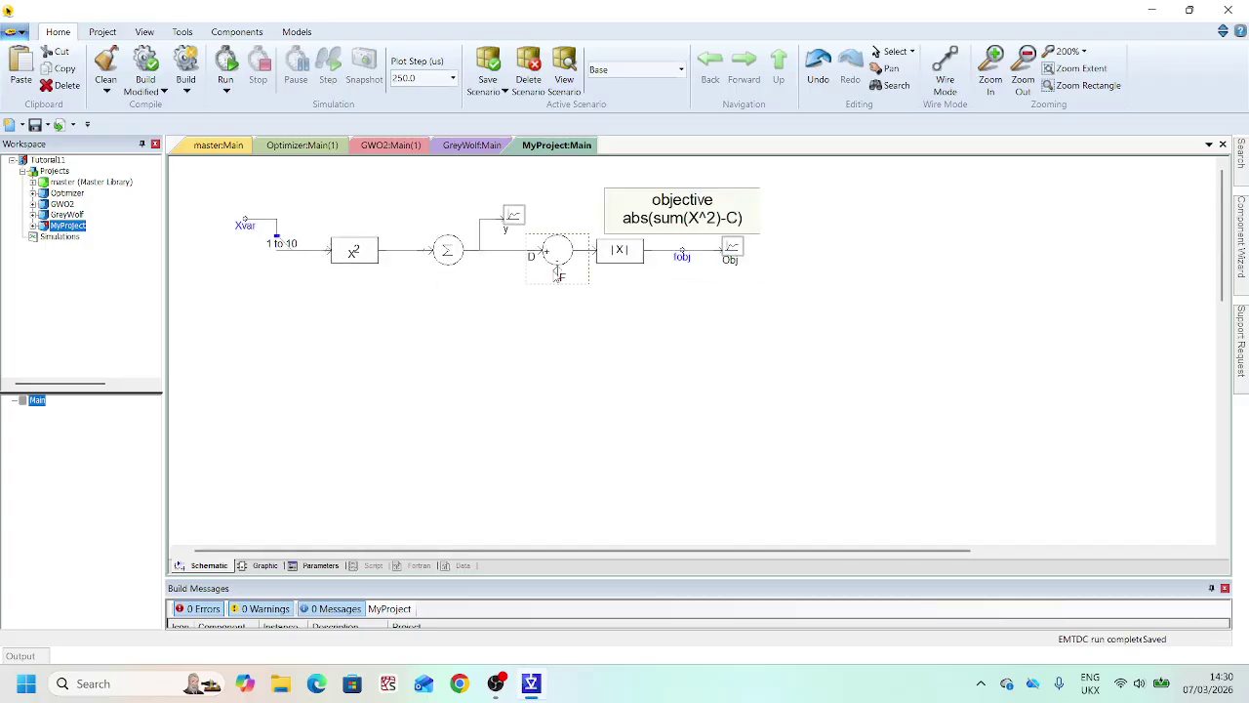
- Copy the Sphere function note from GWO2 and paste it below the start of the circuit in MyProject
double_click(62, 204)
click(230, 235)
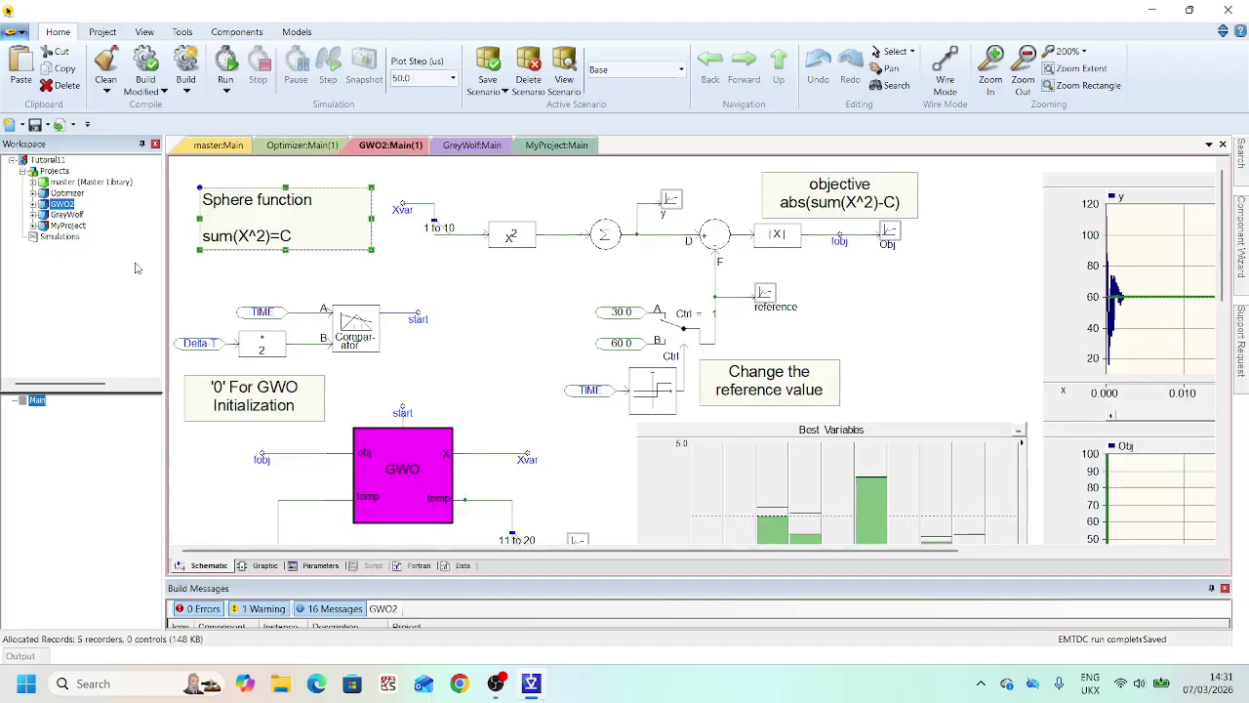
double_click(82, 226)
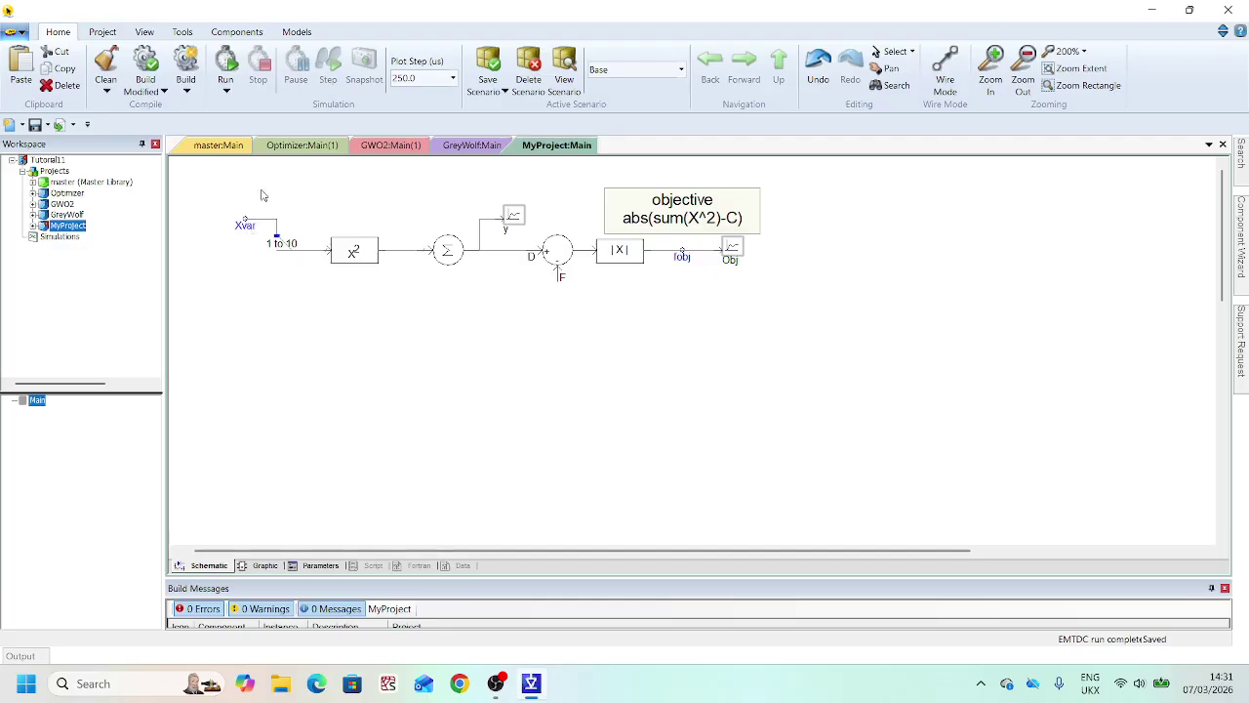
key(ctrl+v)
click(296, 332)
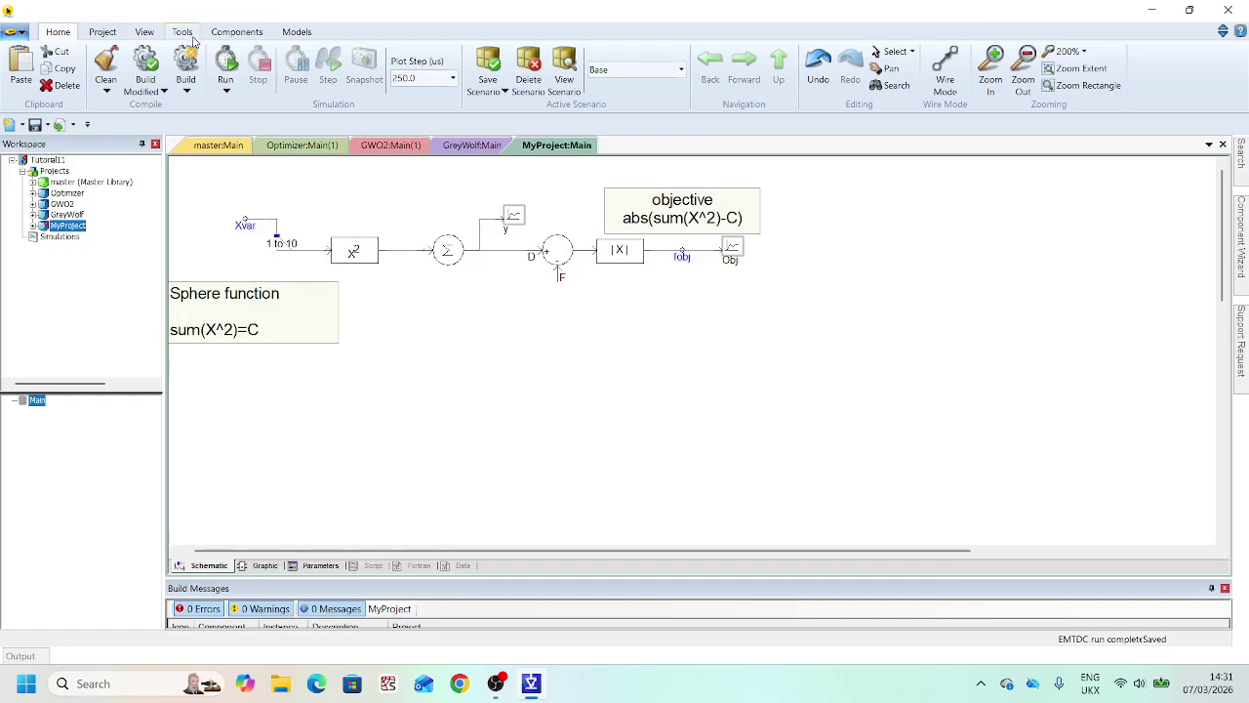
- Place a real constant below the summing junction and set its value to 50
click(236, 33)
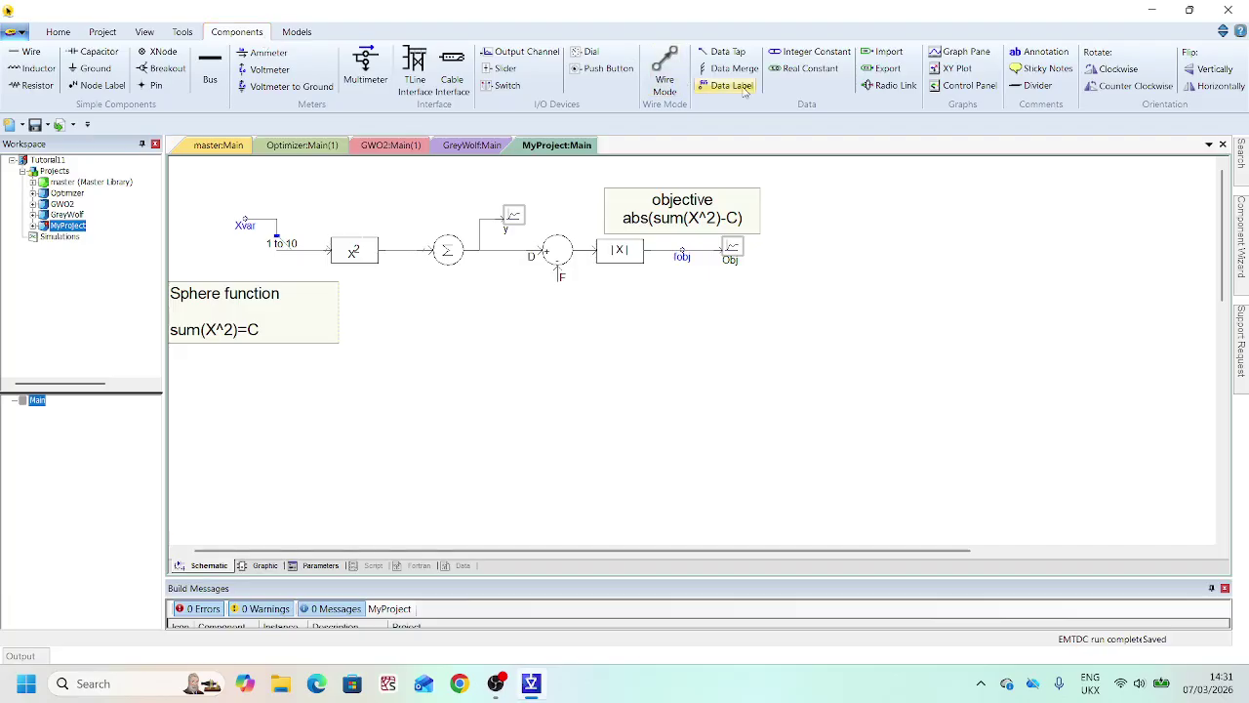
click(803, 68)
double_click(510, 333)
double_click(585, 305)
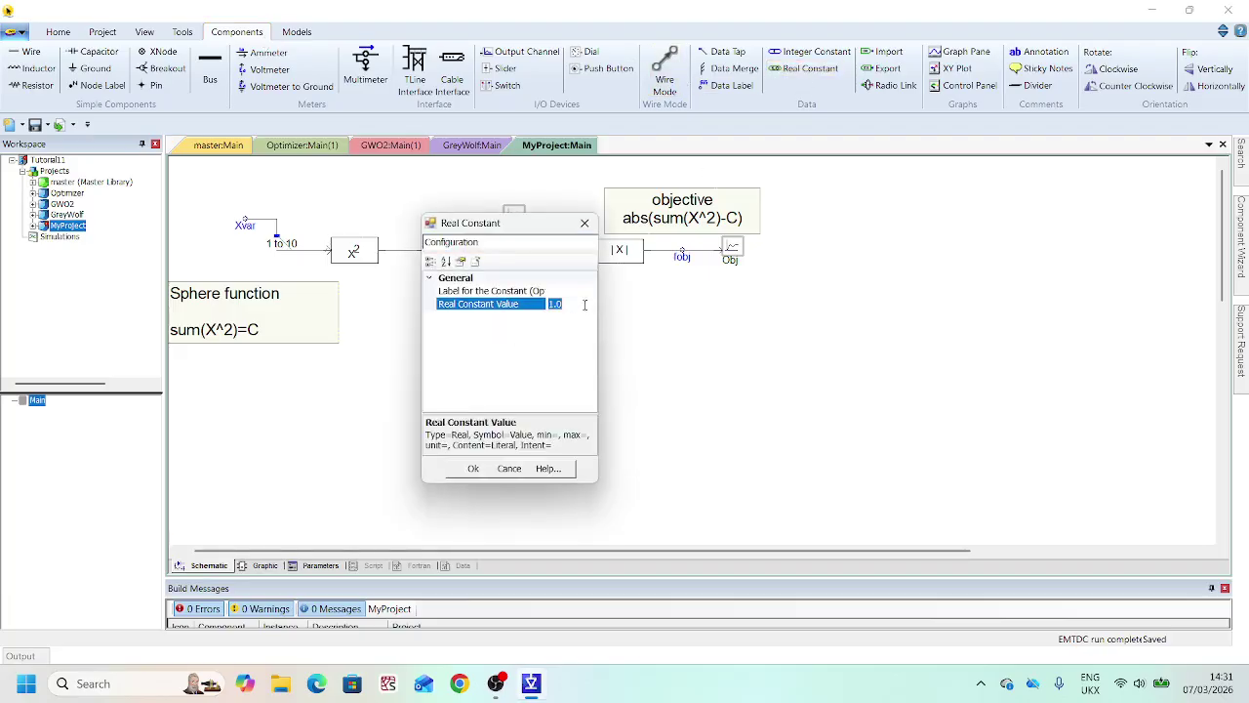
text(50)
click(459, 474)
- Wire the 50.0 constant to the F input of the summing junction
click(651, 58)
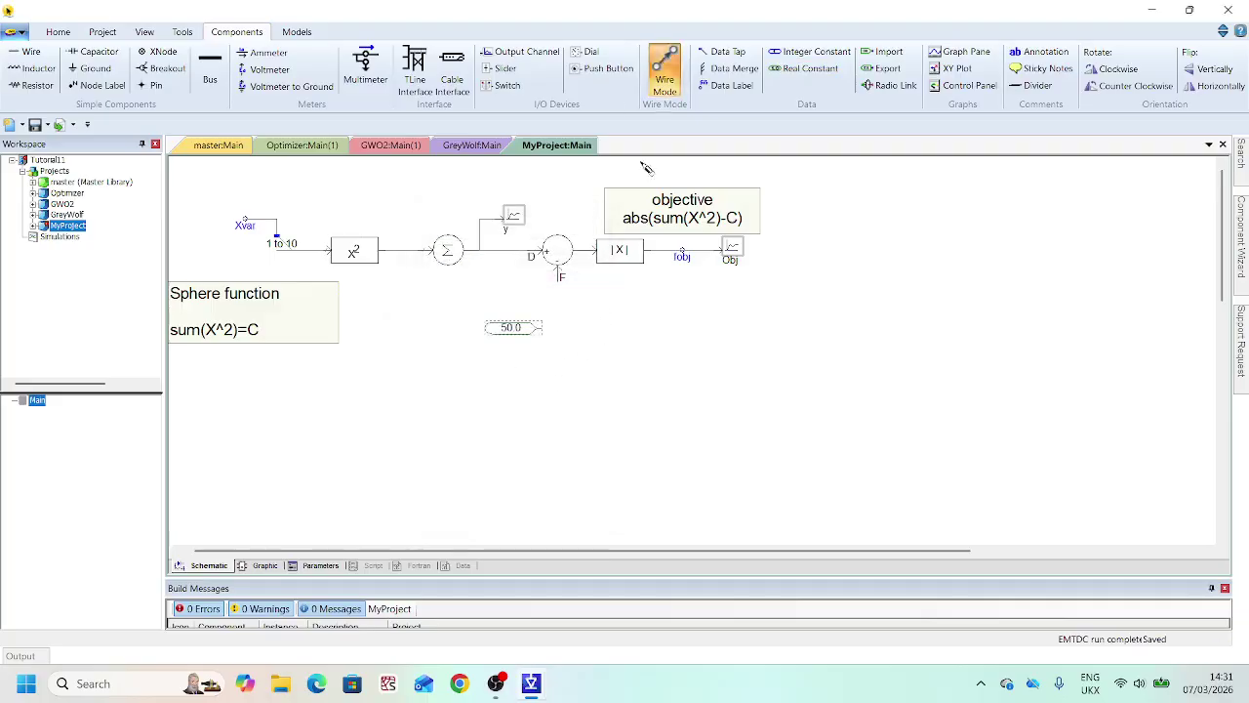
click(558, 278)
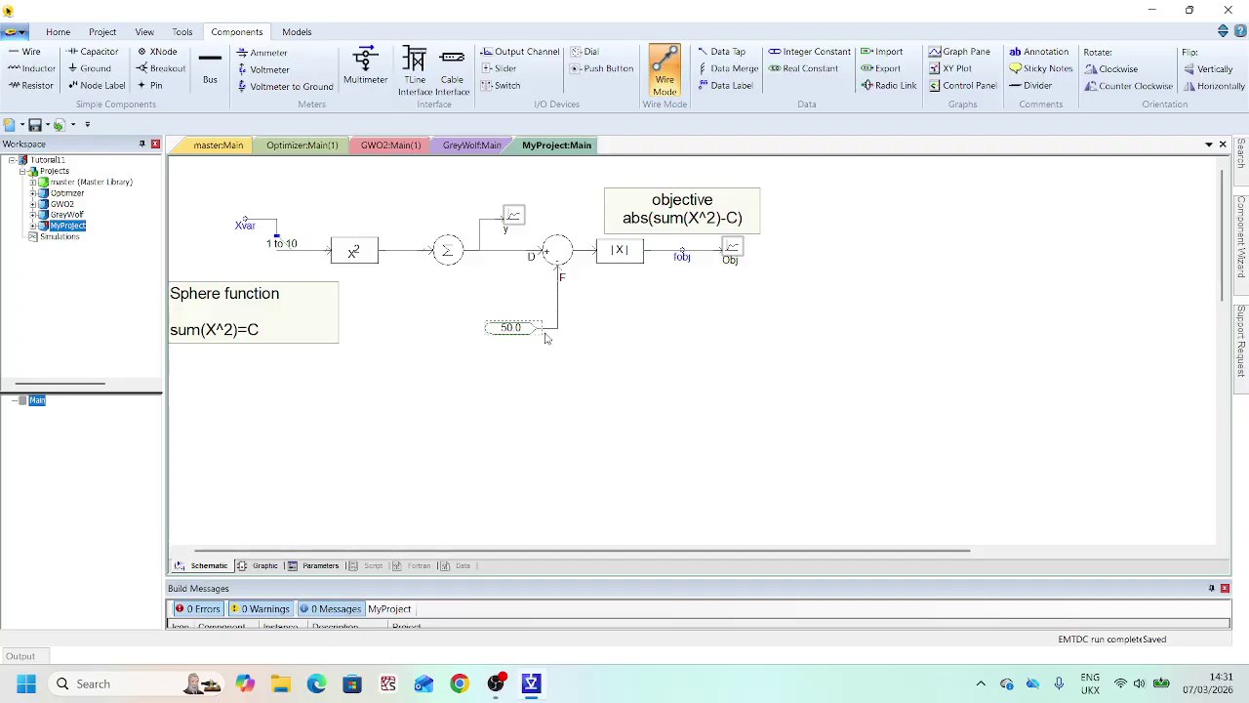
click(550, 339)
key(Escape)
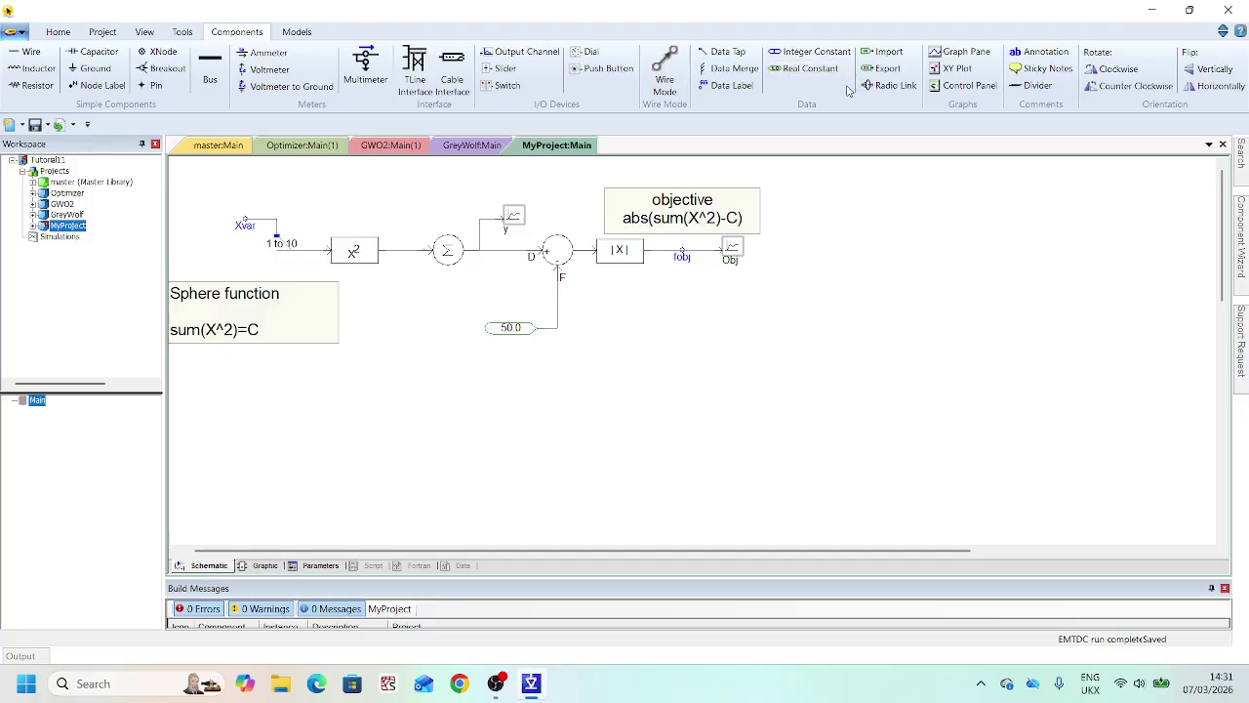
- Place an output channel beside the constant's wire and connect it to that wire
click(517, 52)
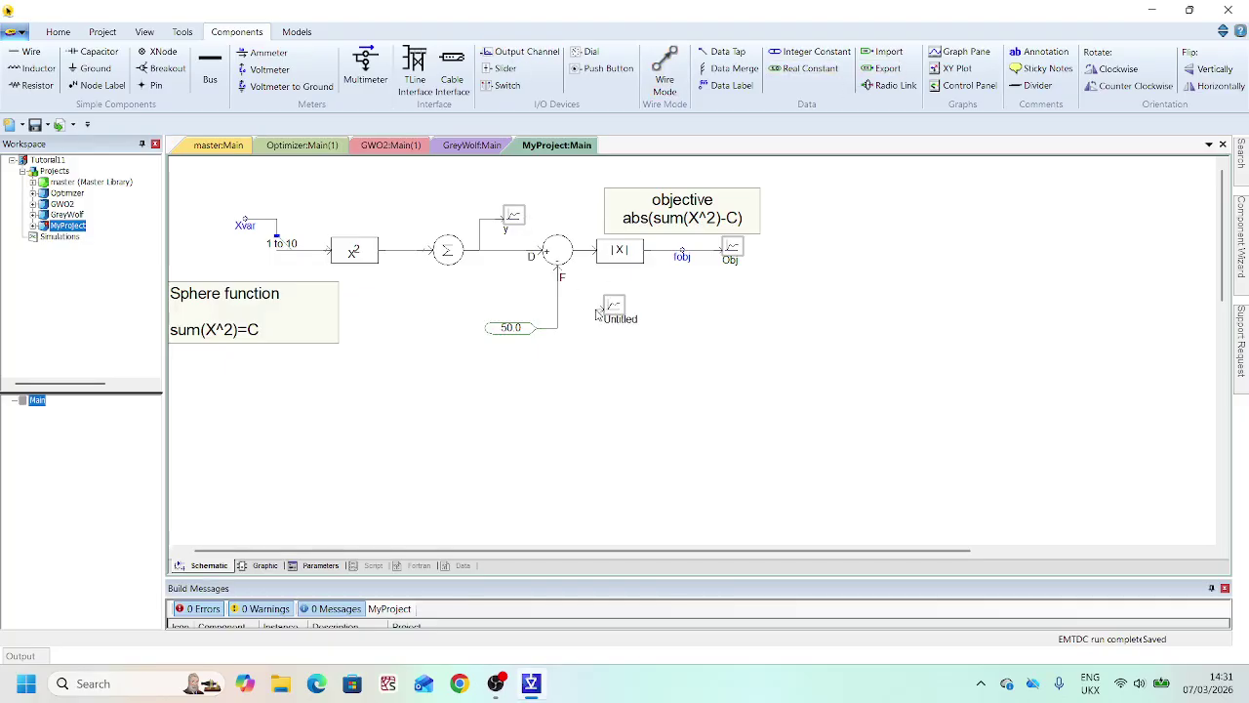
click(595, 315)
key(ctrl+w)
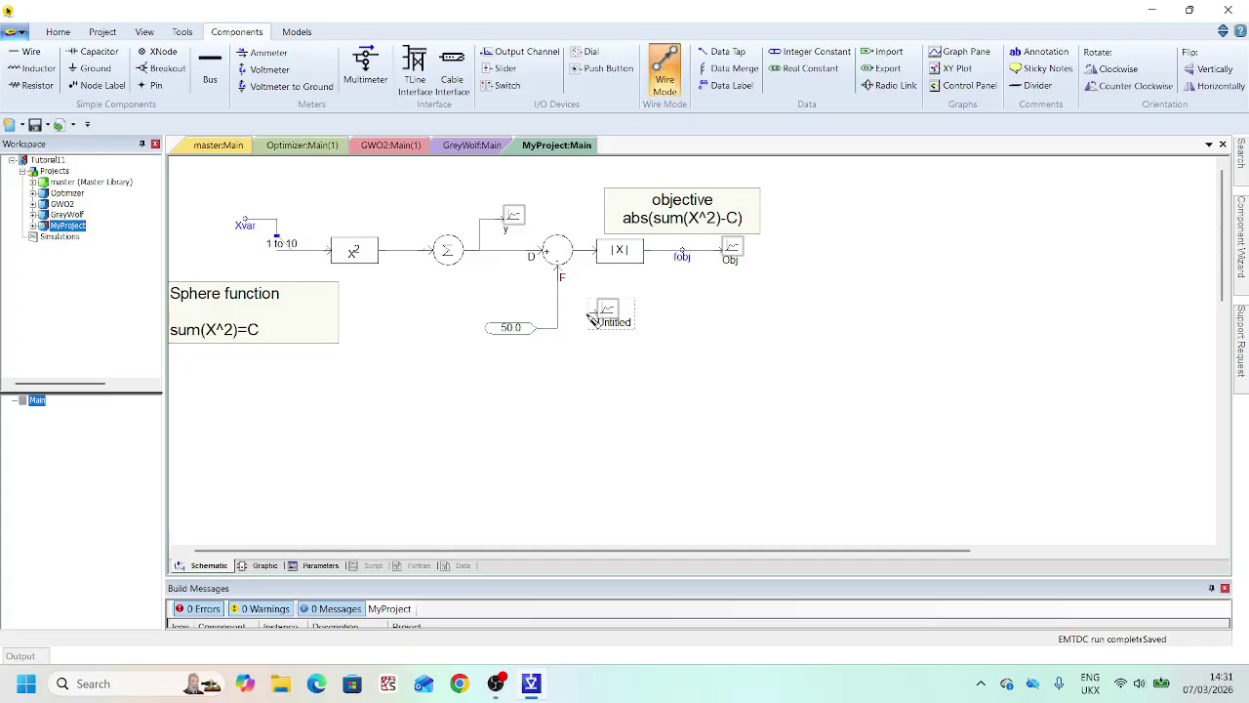
click(589, 314)
key(ctrl+w)
- Set the title of the new output channel to ref
double_click(622, 314)
click(693, 272)
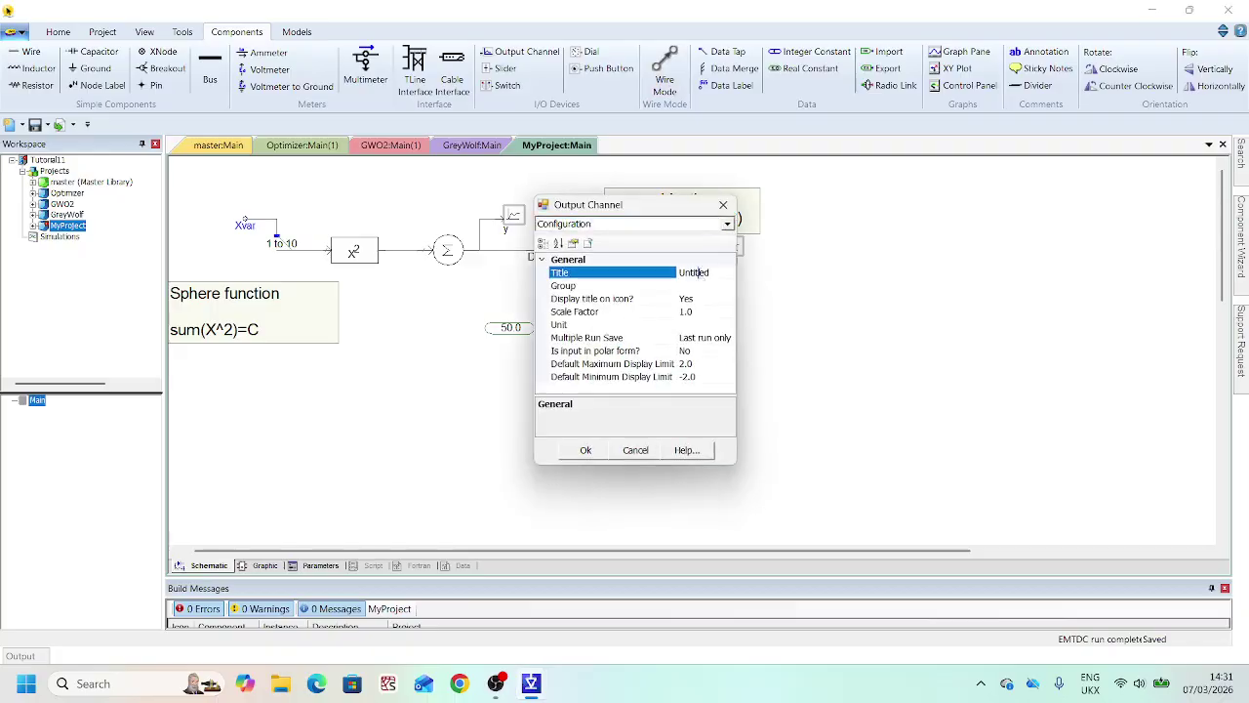
text(ref)
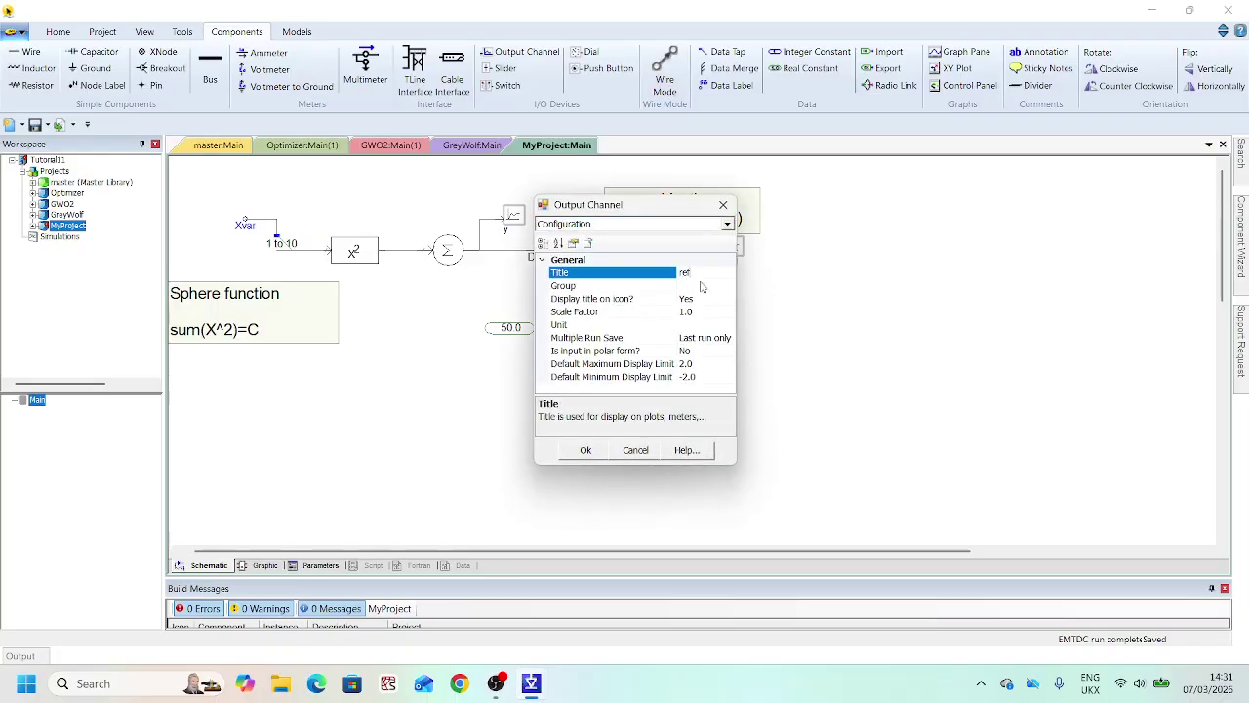
key(Return)
click(622, 413)
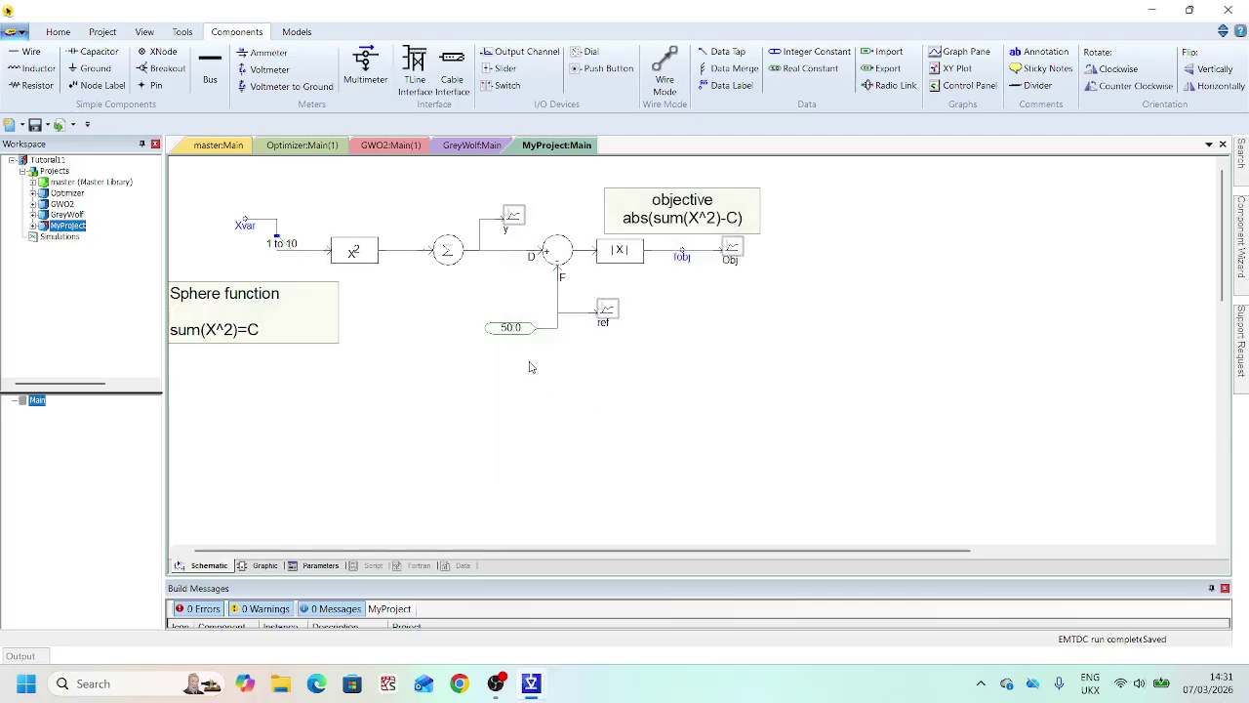
double_click(58, 215)
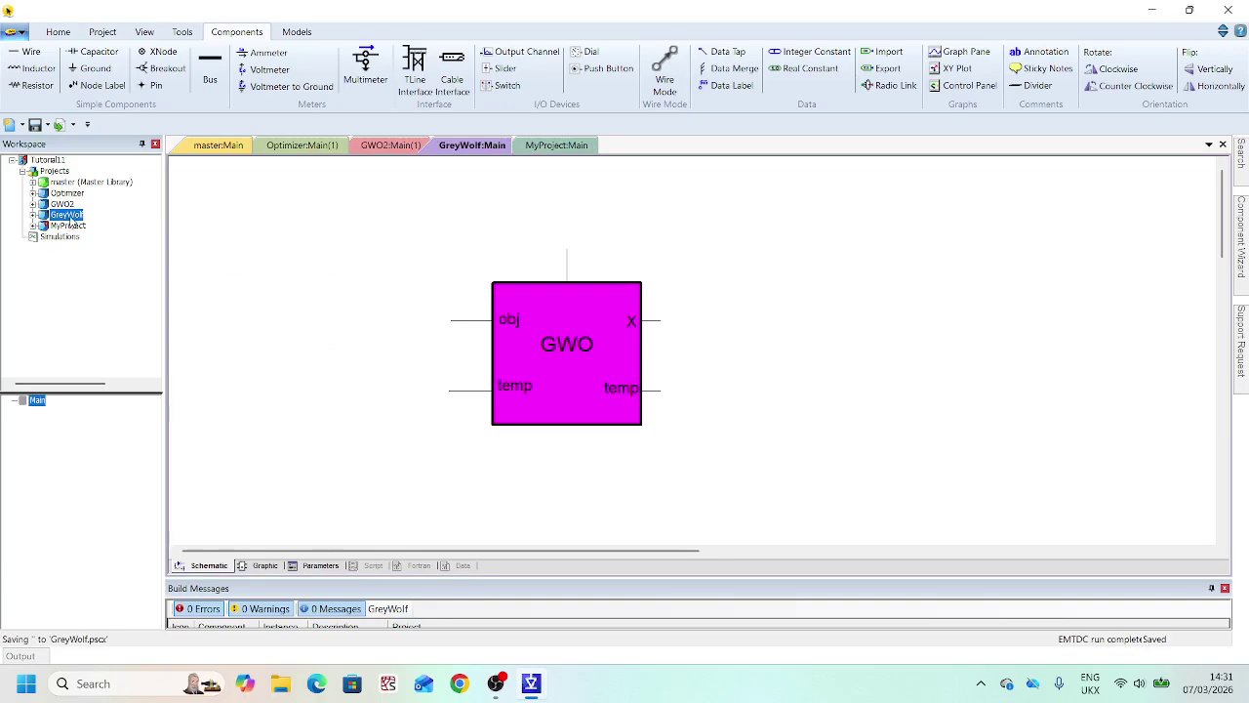
double_click(71, 226)
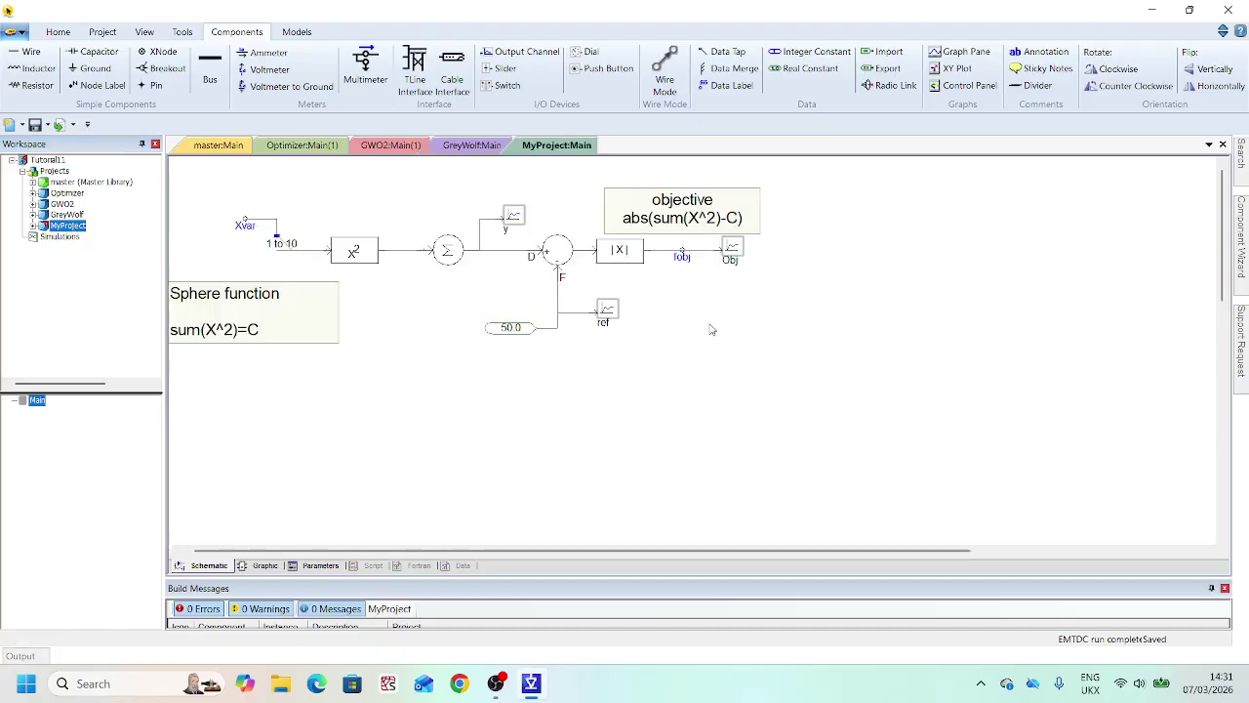
double_click(60, 215)
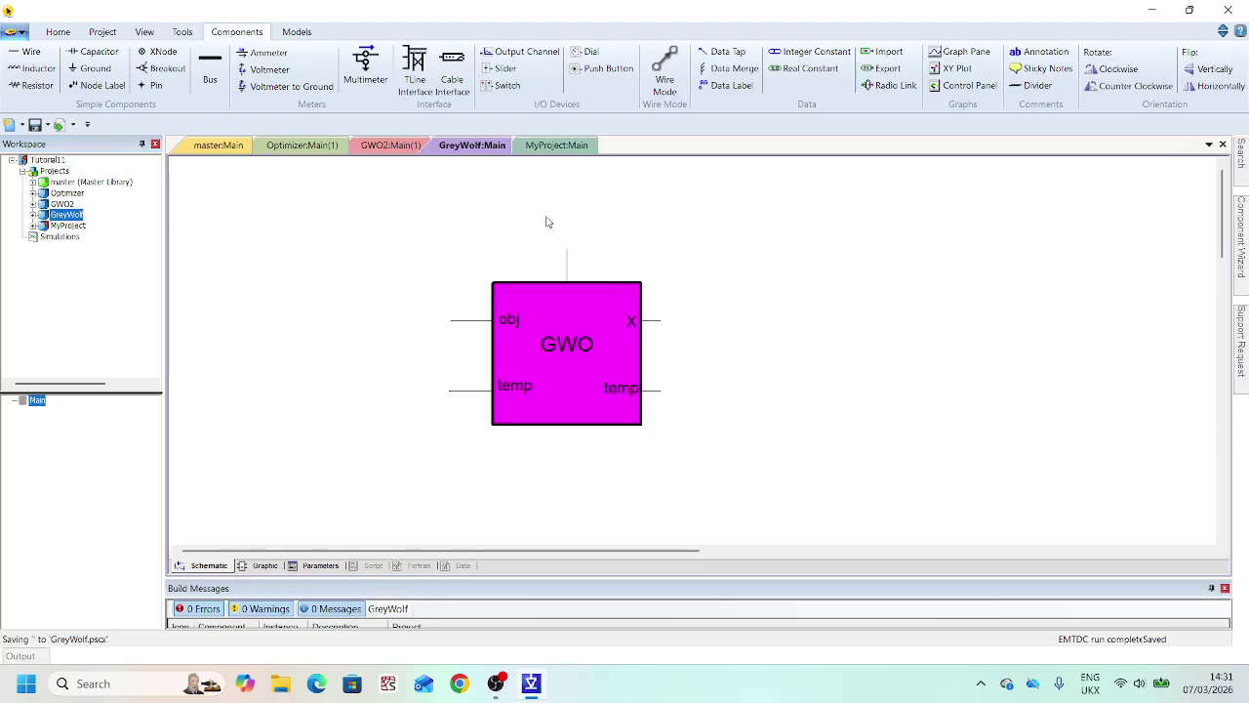
- Copy the radio link transmitter from the master library and paste it beside the GWO block's X output in GreyWolf
click(226, 146)
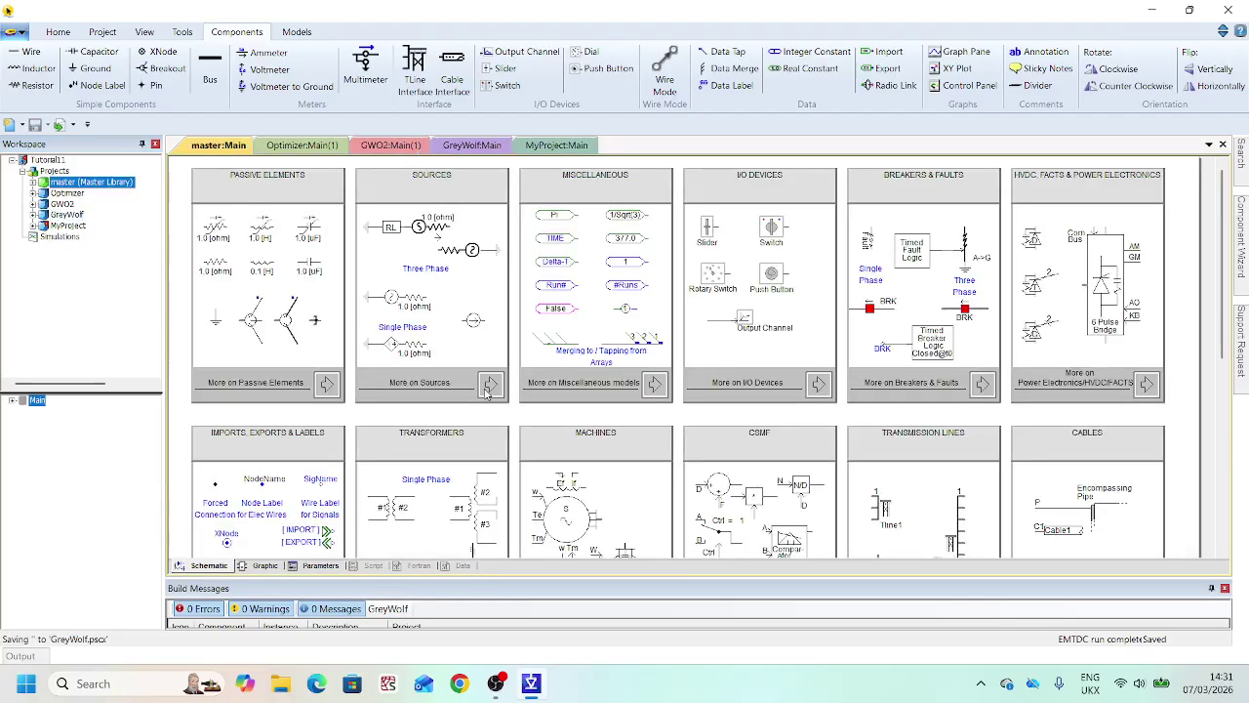
scroll(486, 391, down, 3)
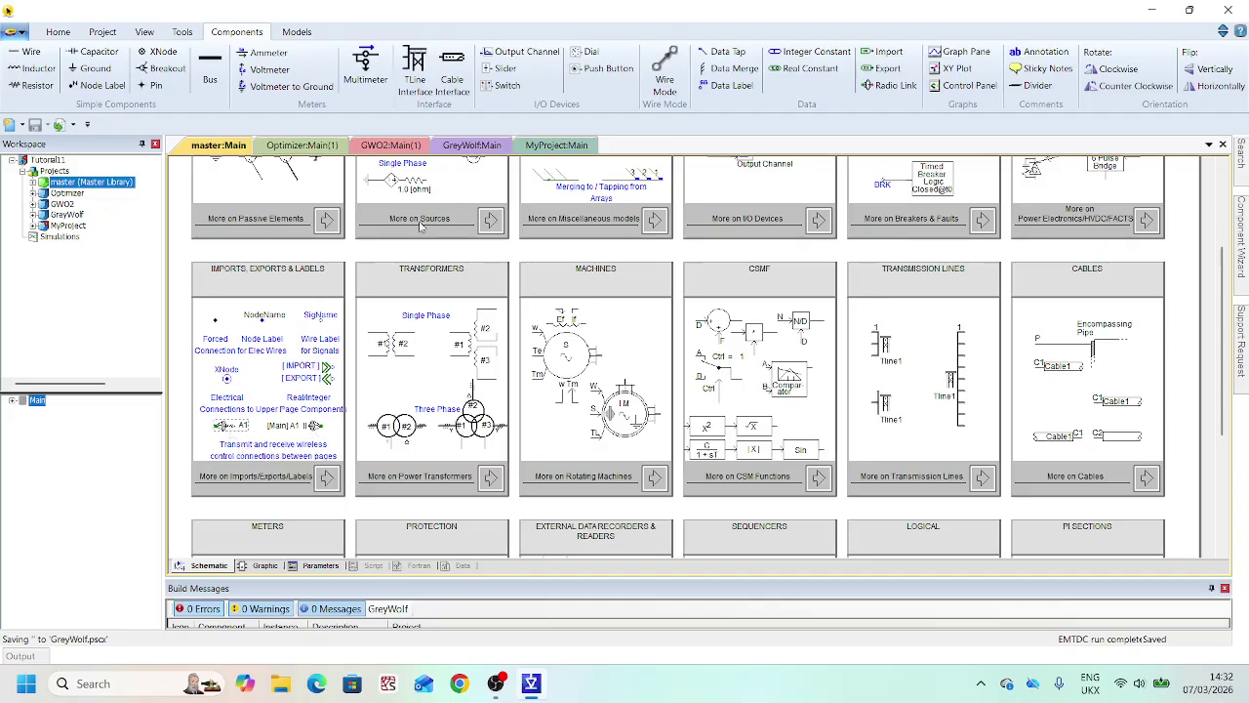
click(479, 148)
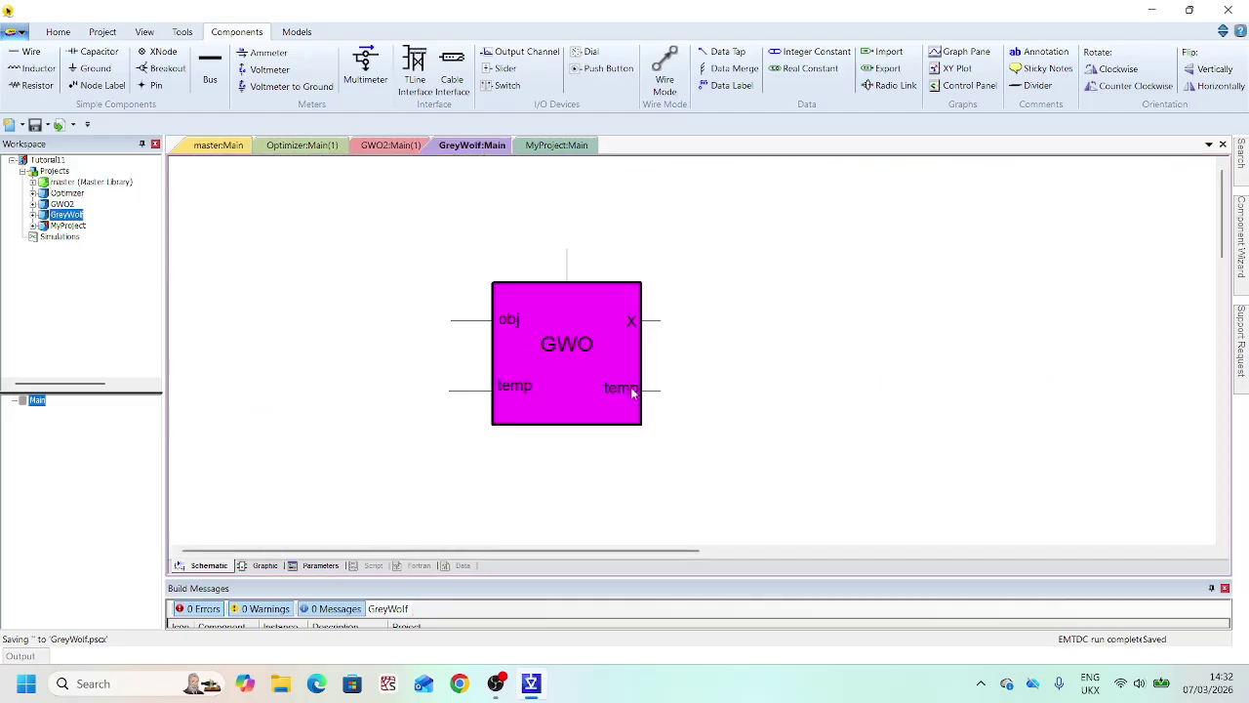
key(ctrl+v)
click(762, 320)
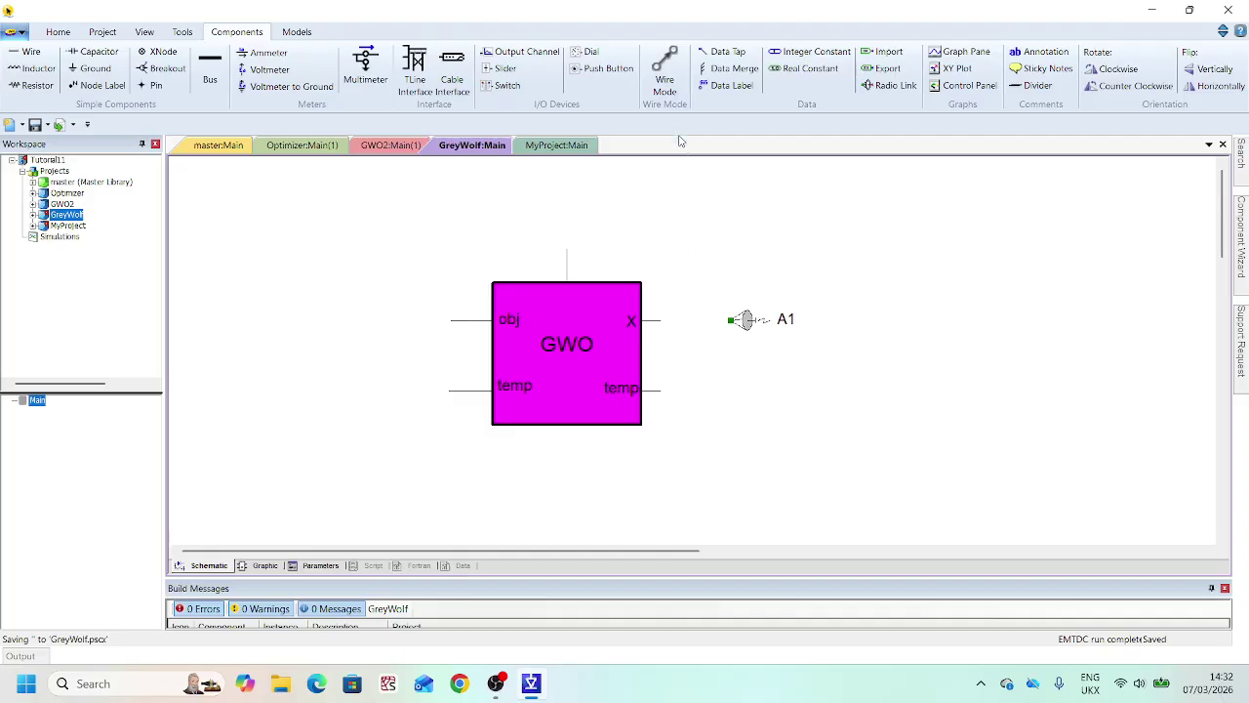
- Wire the GWO block's X output to the radio link transmitter beside it
click(664, 70)
drag(661, 321, 728, 321)
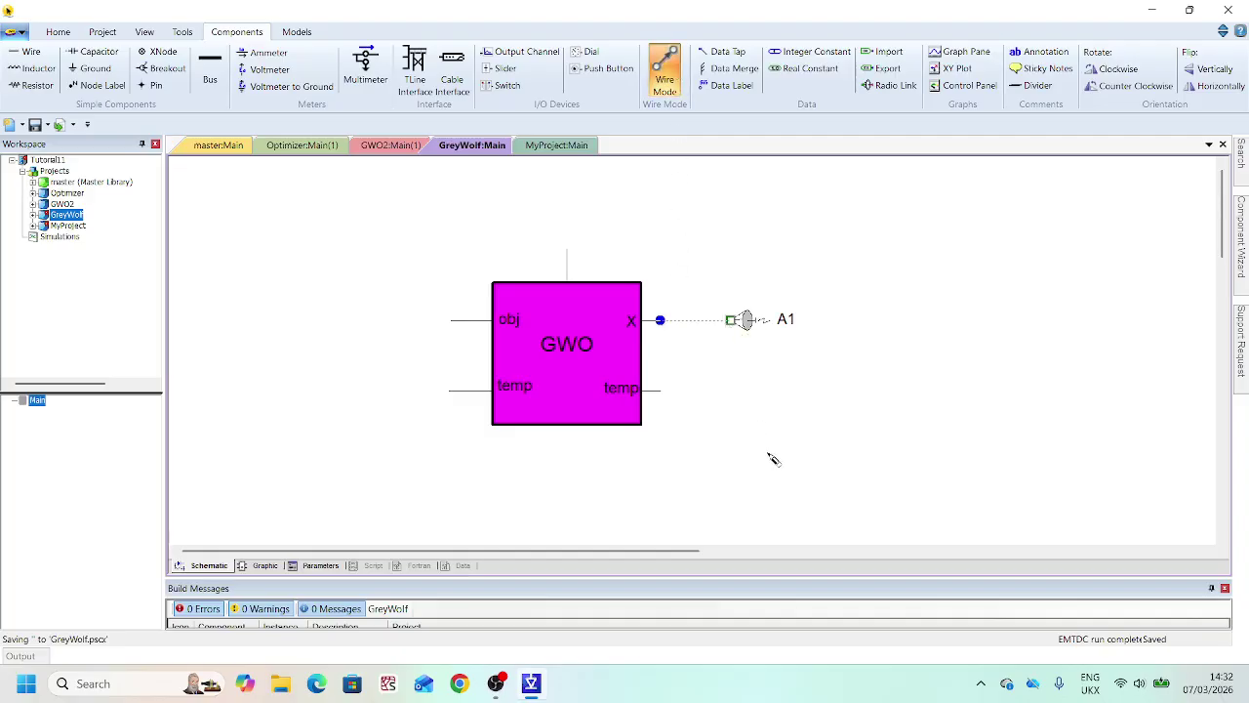
key(Escape)
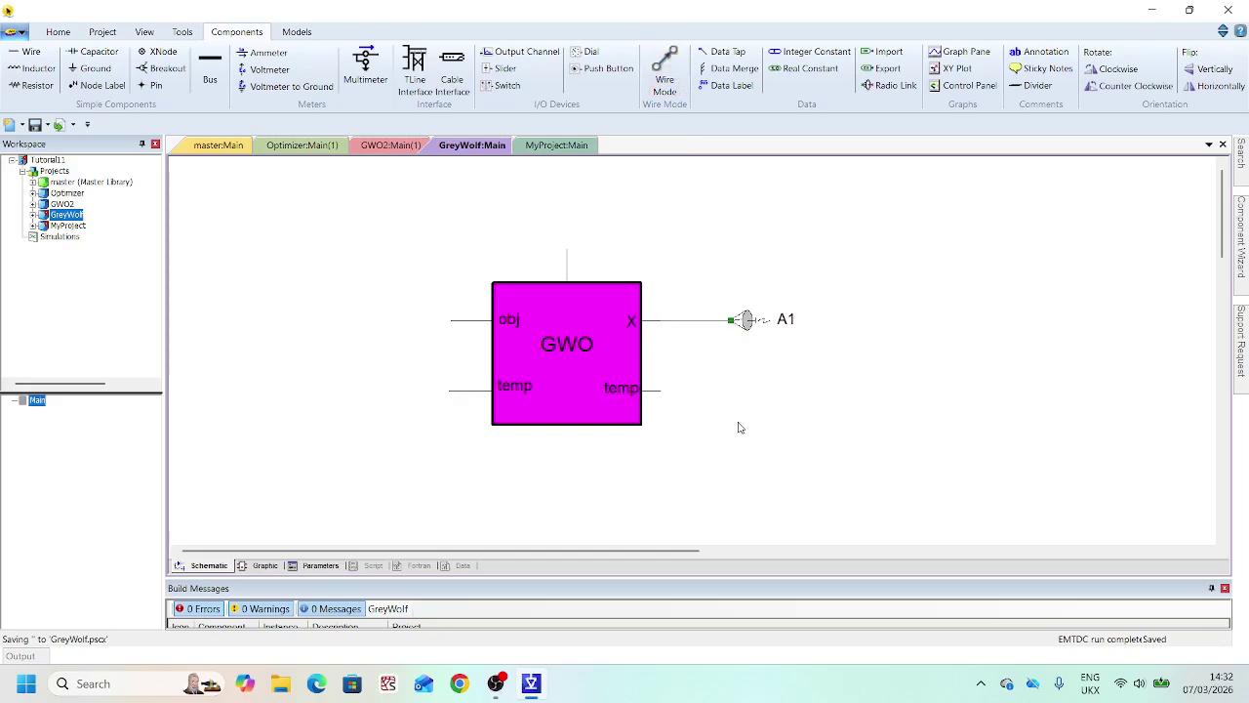
- Name the radio link transmitter at the X output Xv and set its dimension to 10
double_click(746, 321)
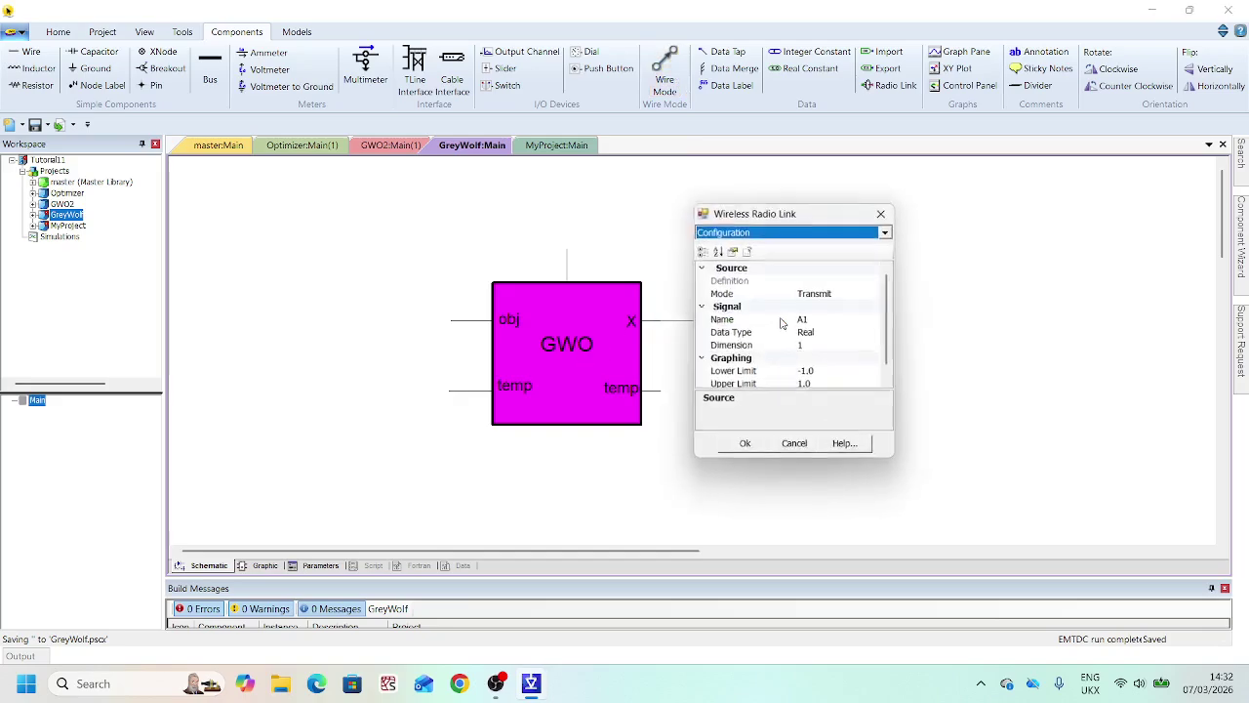
click(837, 319)
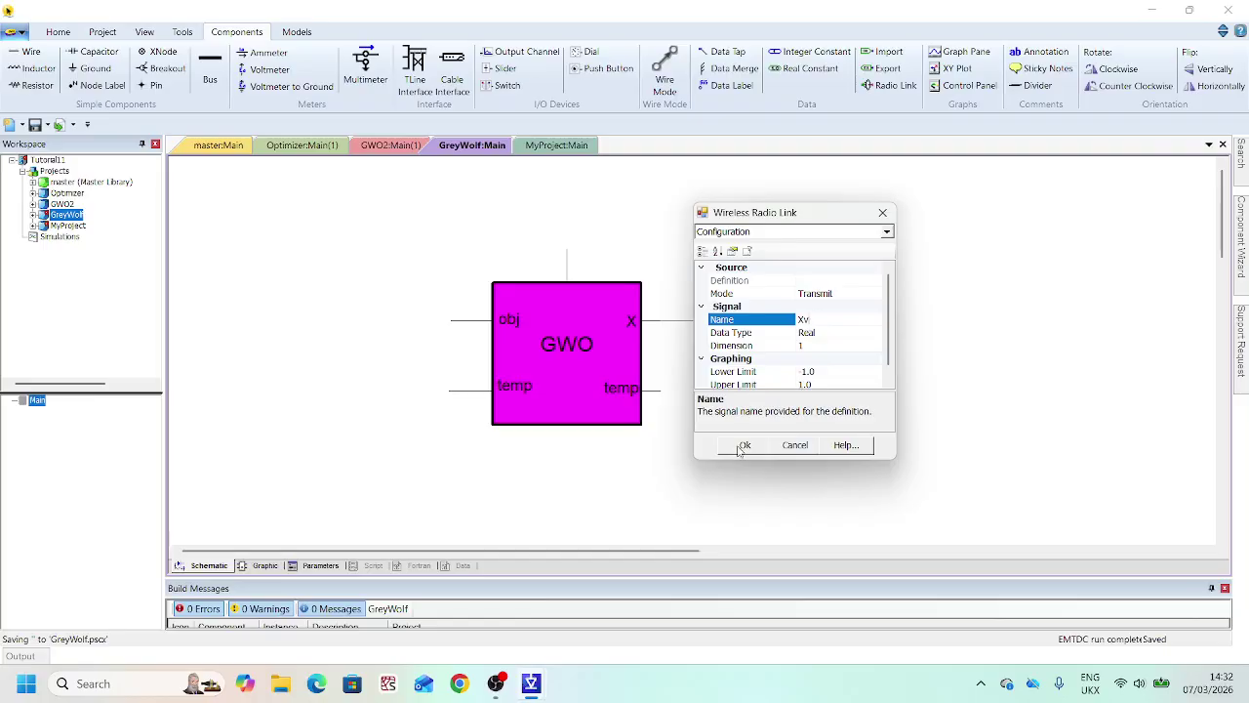
click(822, 344)
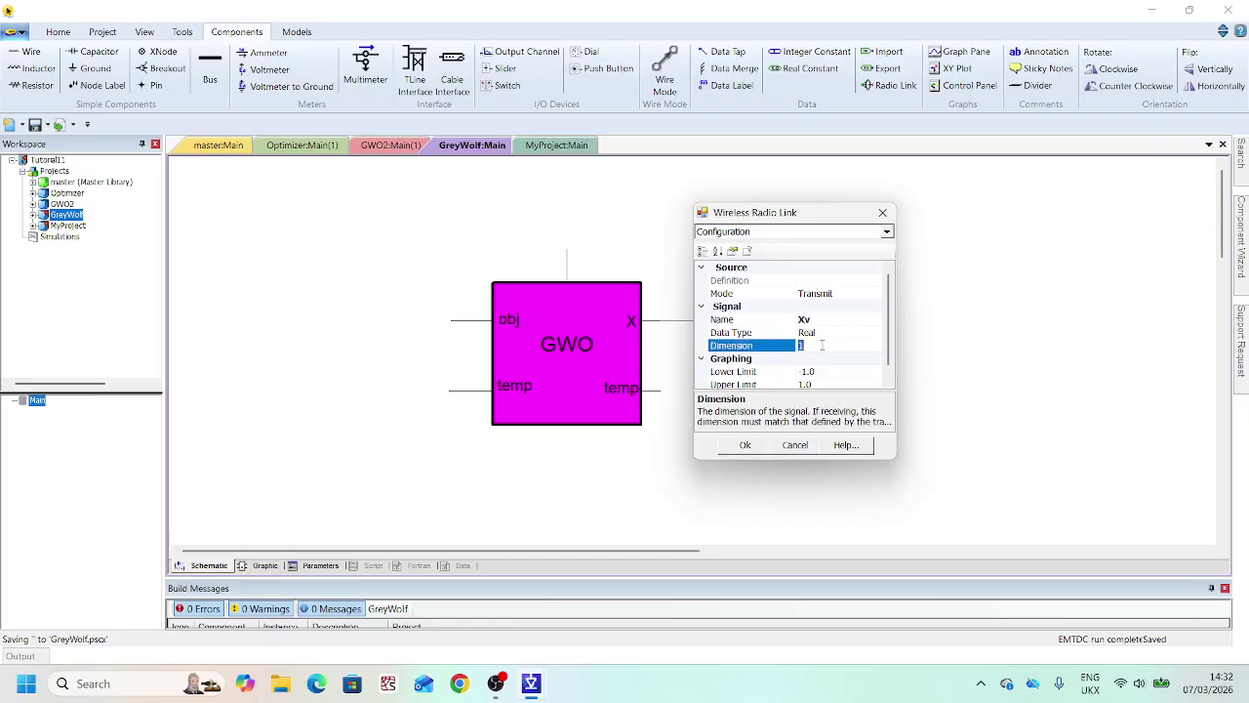
text(10)
click(745, 445)
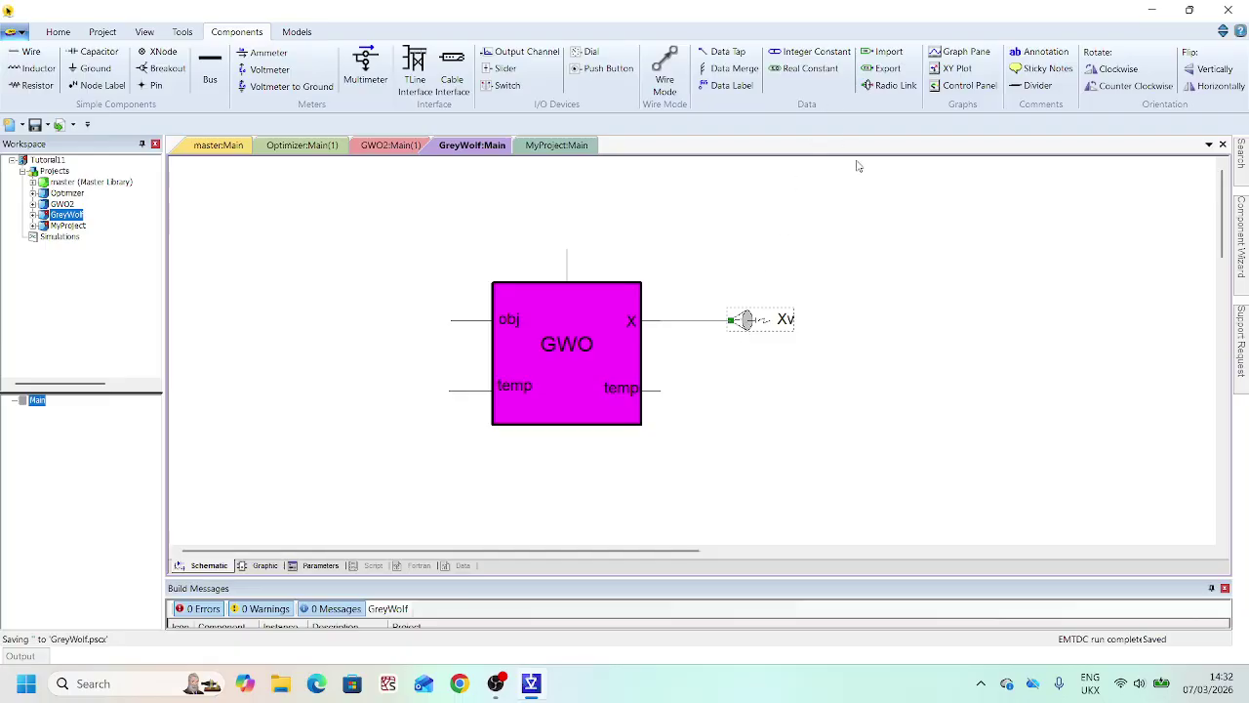
- Place a second radio link beside the GWO block's temp output, in Transmit mode with signal name Store1 and dimension 44
click(877, 88)
click(743, 398)
double_click(748, 395)
click(804, 371)
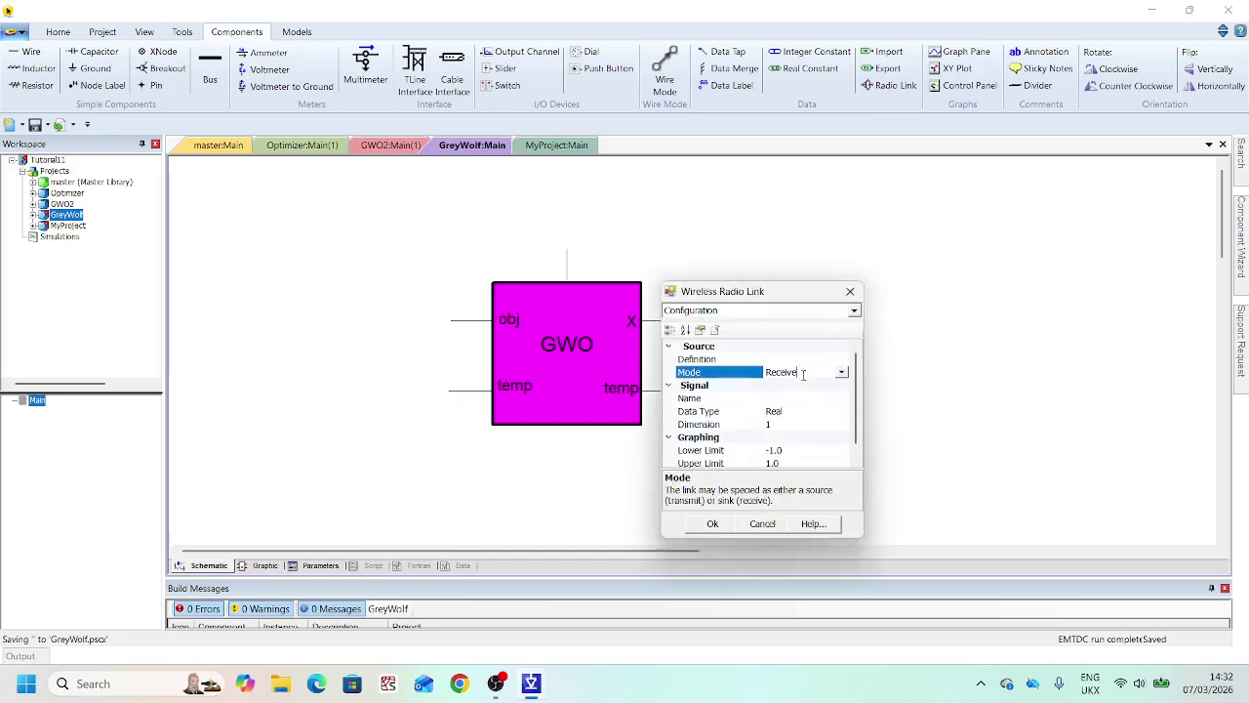
double_click(803, 372)
click(798, 396)
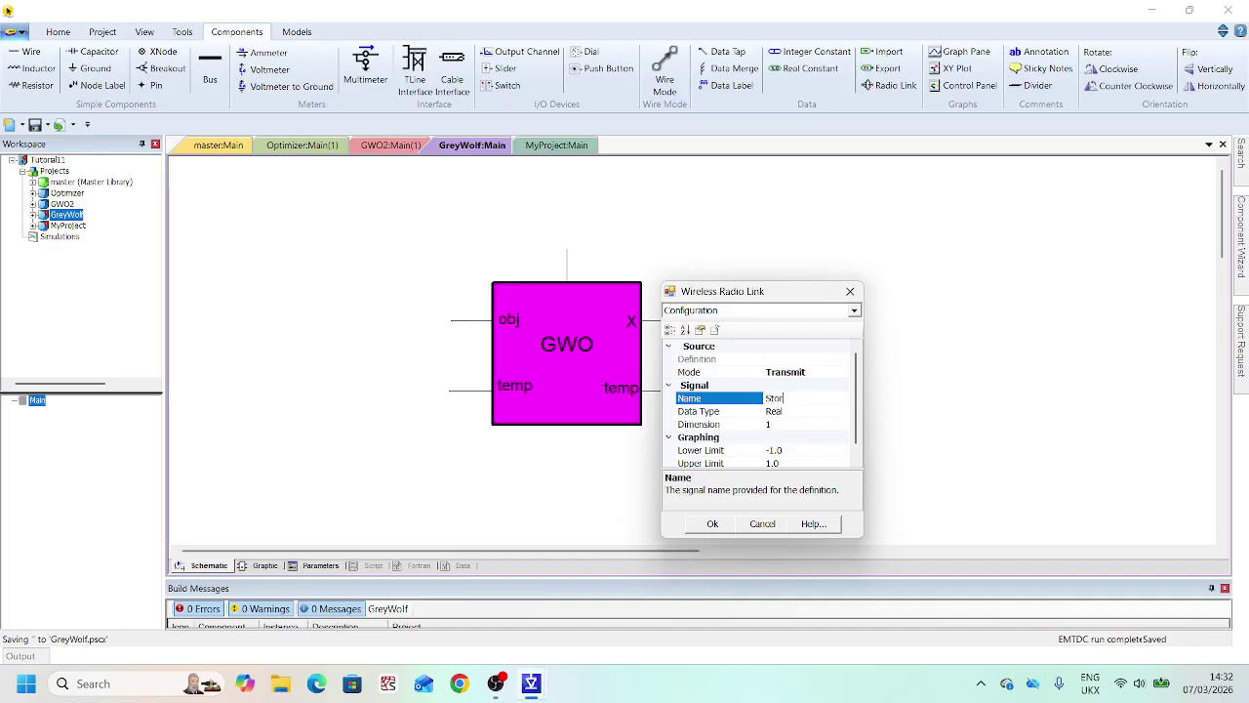
click(794, 424)
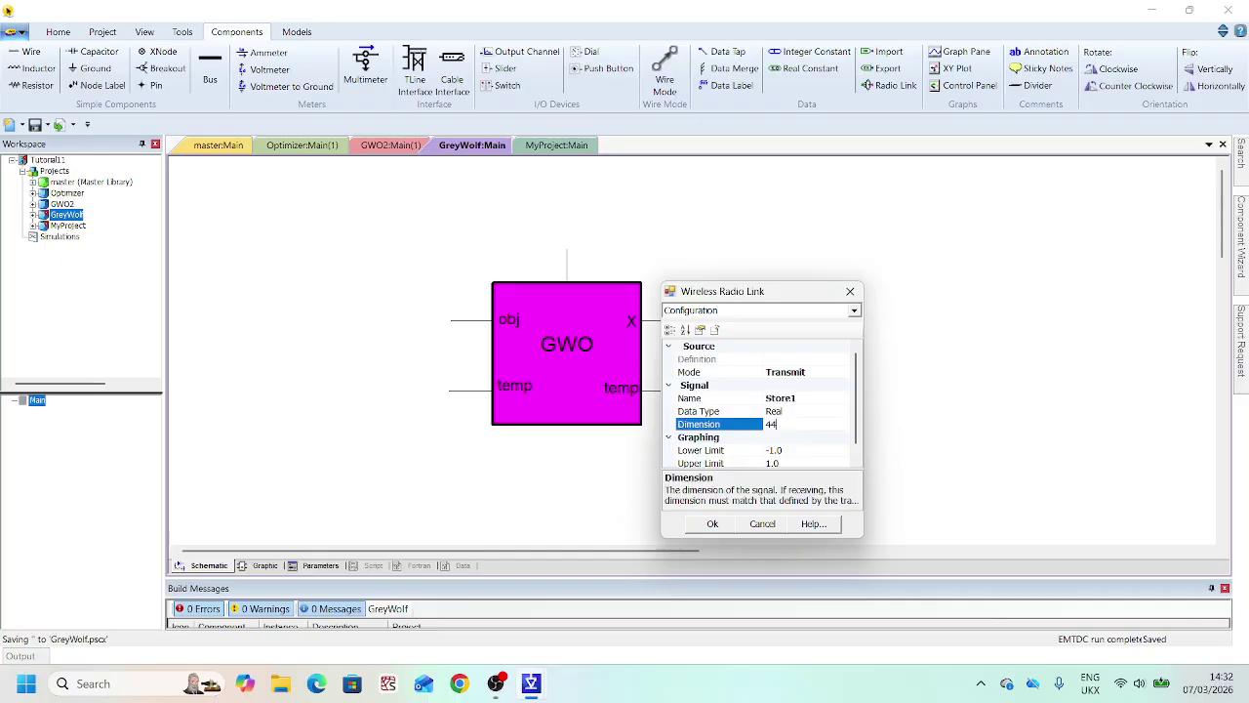
text(44)
click(713, 523)
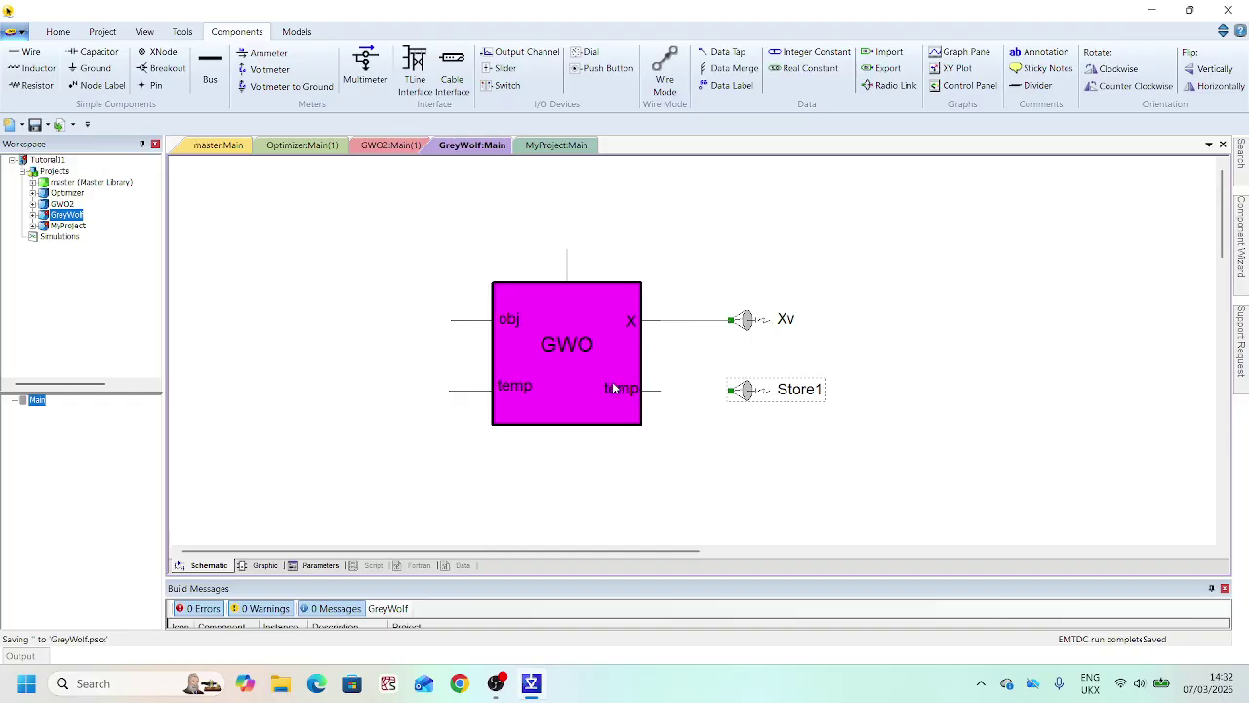
- Check the variable and storage dimensions in the GWO block's configuration
click(667, 368)
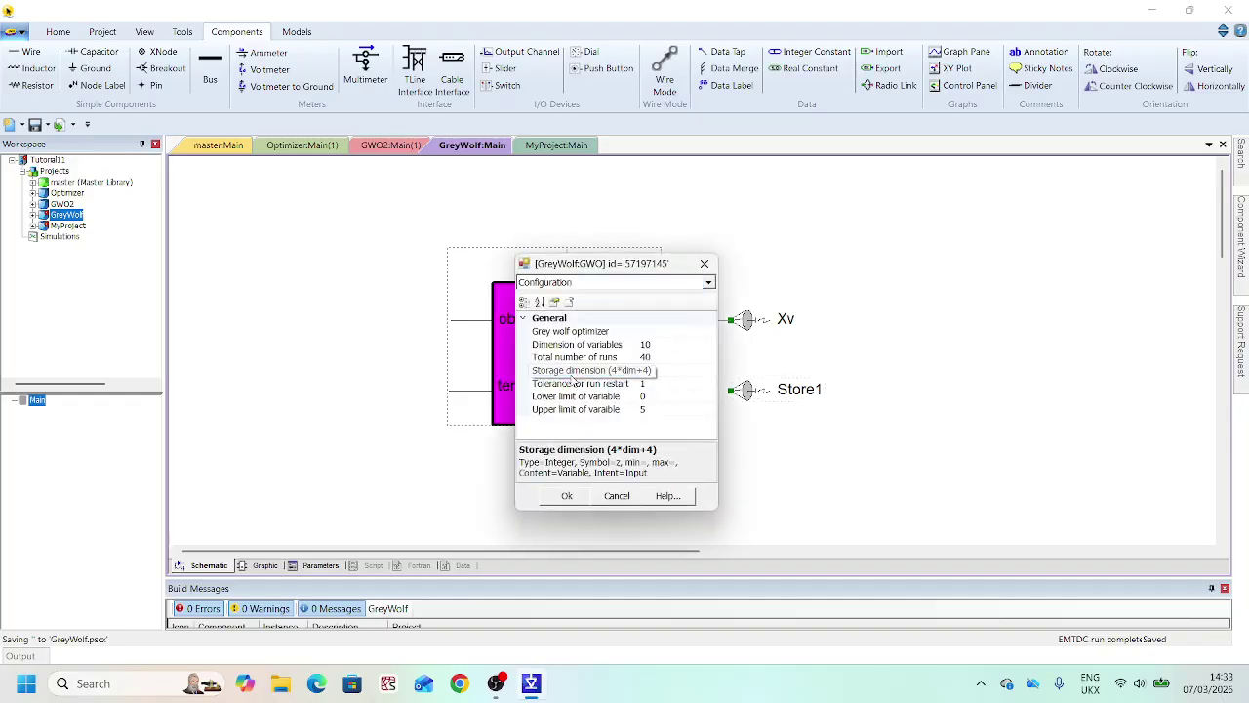
click(674, 344)
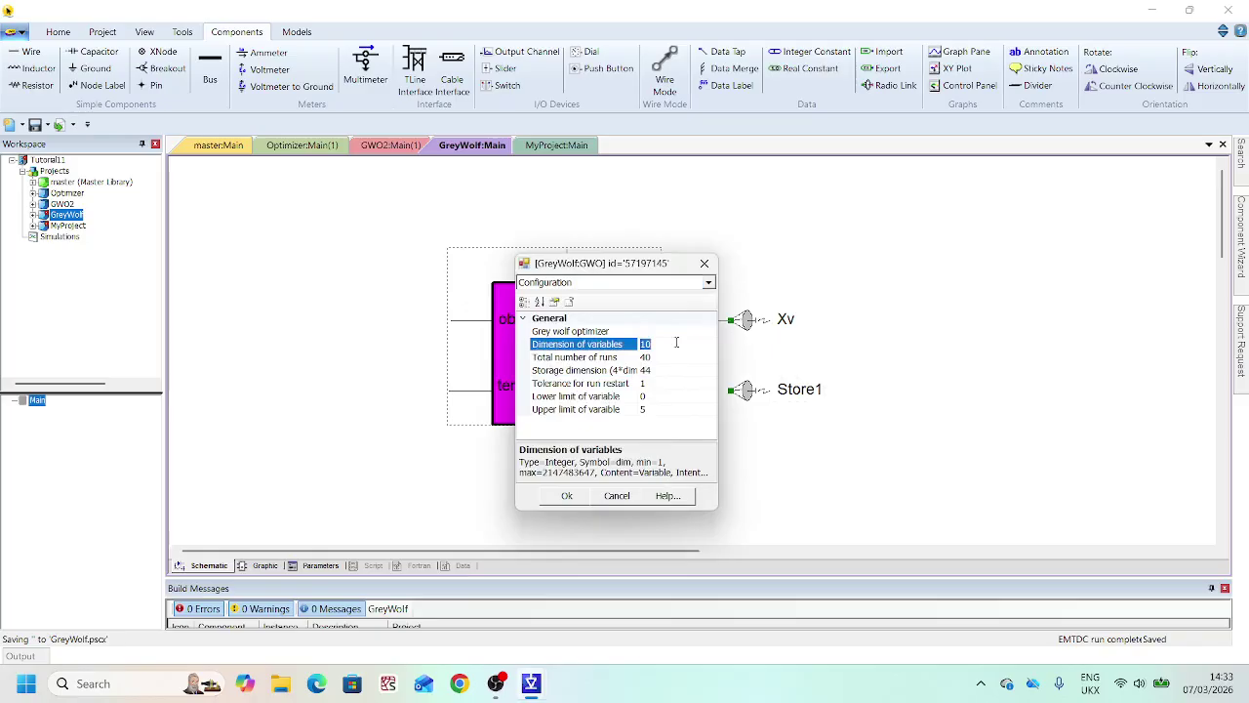
click(567, 495)
- Wire the GWO block's temp output to the Store1 transmitter
click(664, 69)
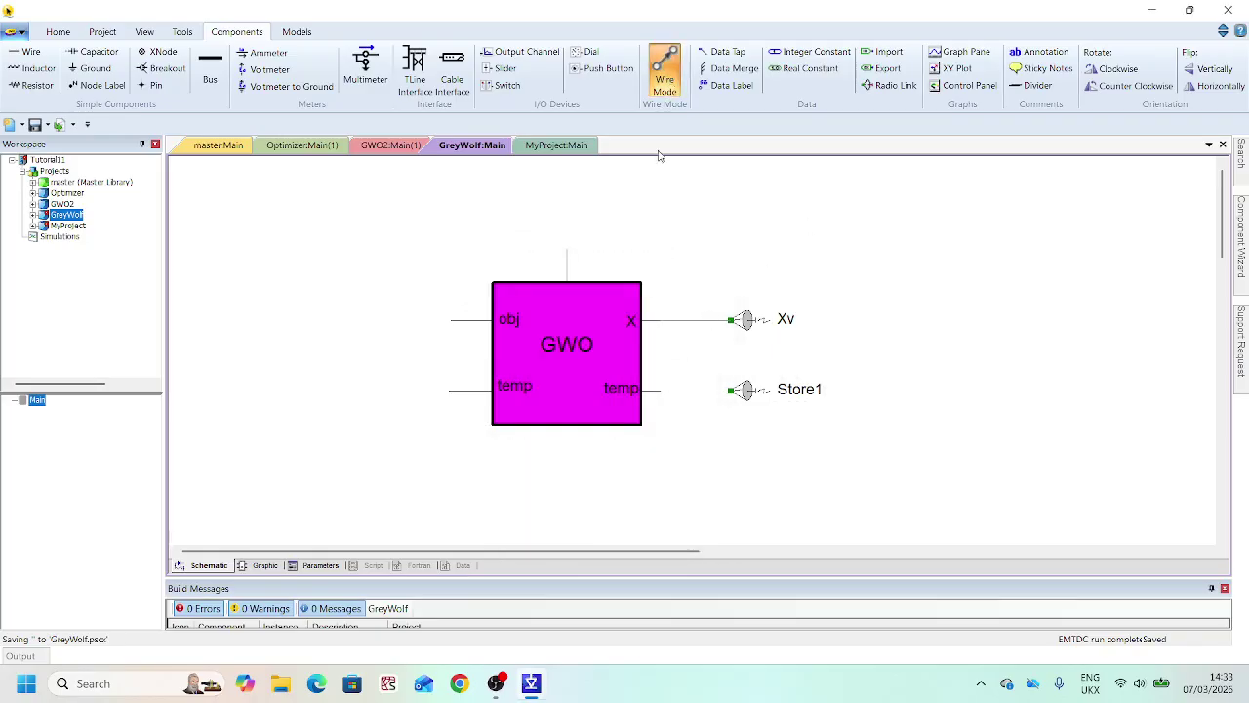
click(662, 396)
click(729, 391)
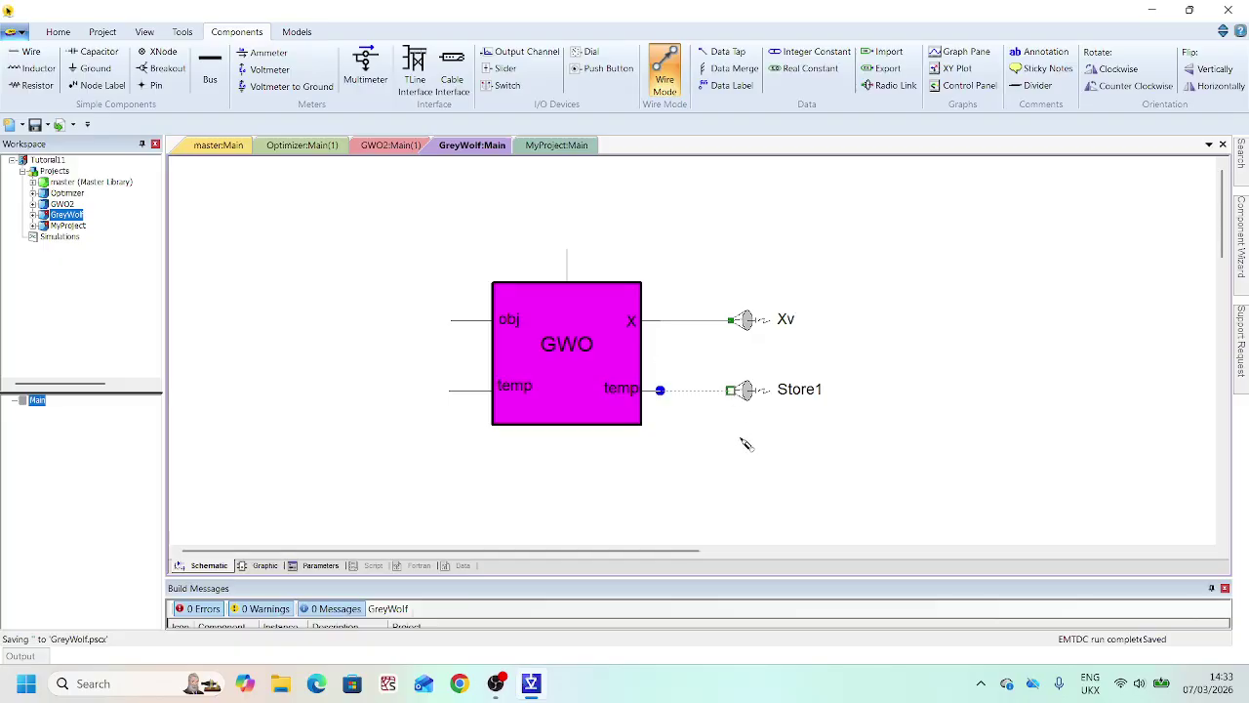
- Extend the GWO block's temp and obj inputs outward with short wires
click(450, 391)
click(402, 390)
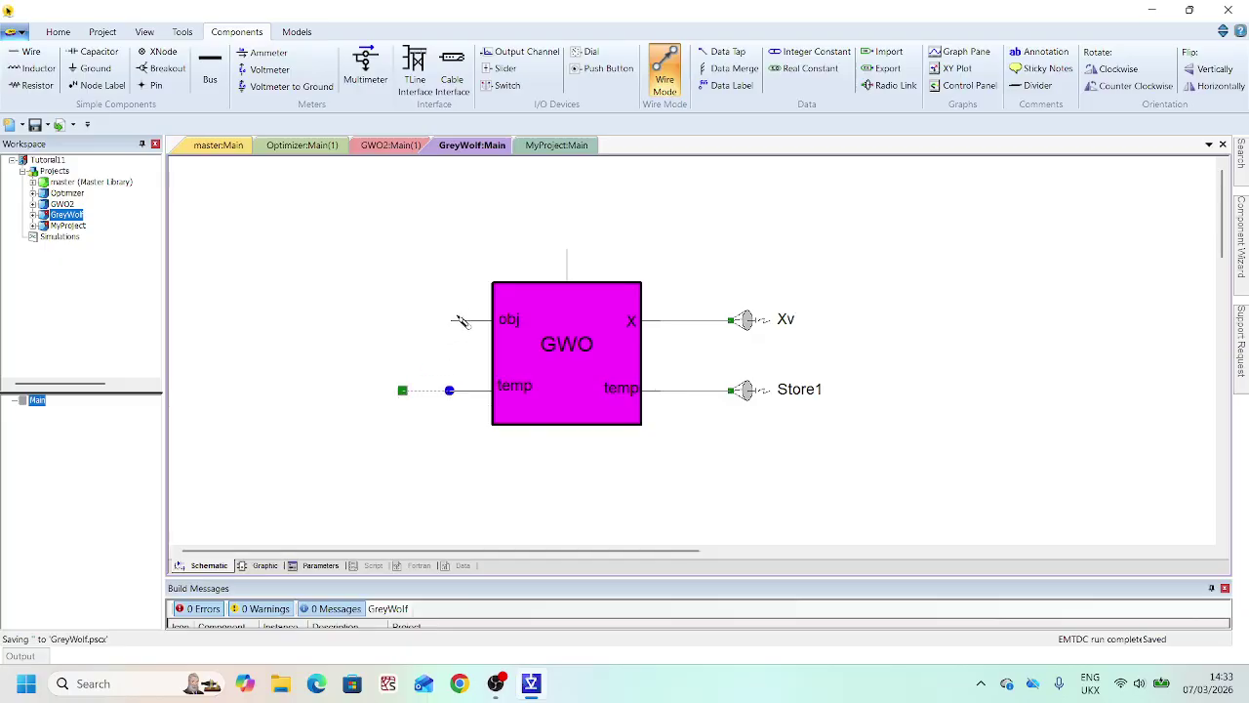
click(450, 320)
click(402, 321)
key(Escape)
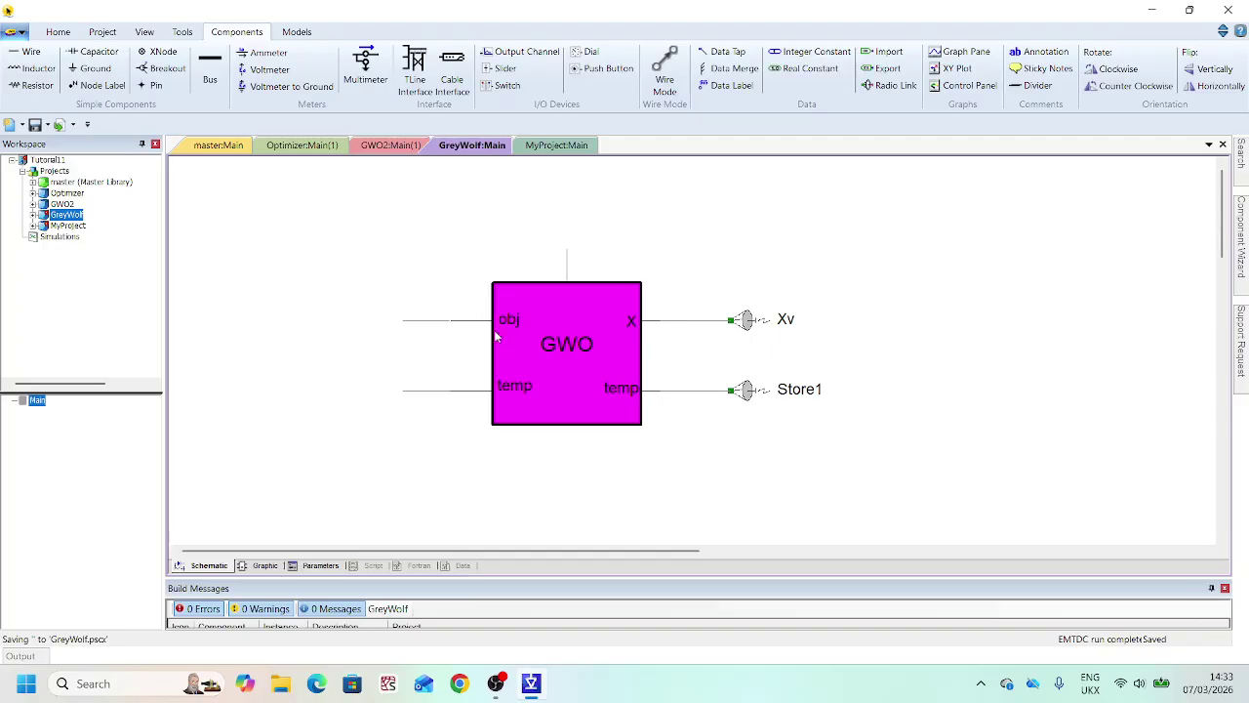
- Place a mirrored receiving radio link at the end of the obj input wire and name its signal Obj
click(895, 85)
key(ctrl+m)
click(384, 336)
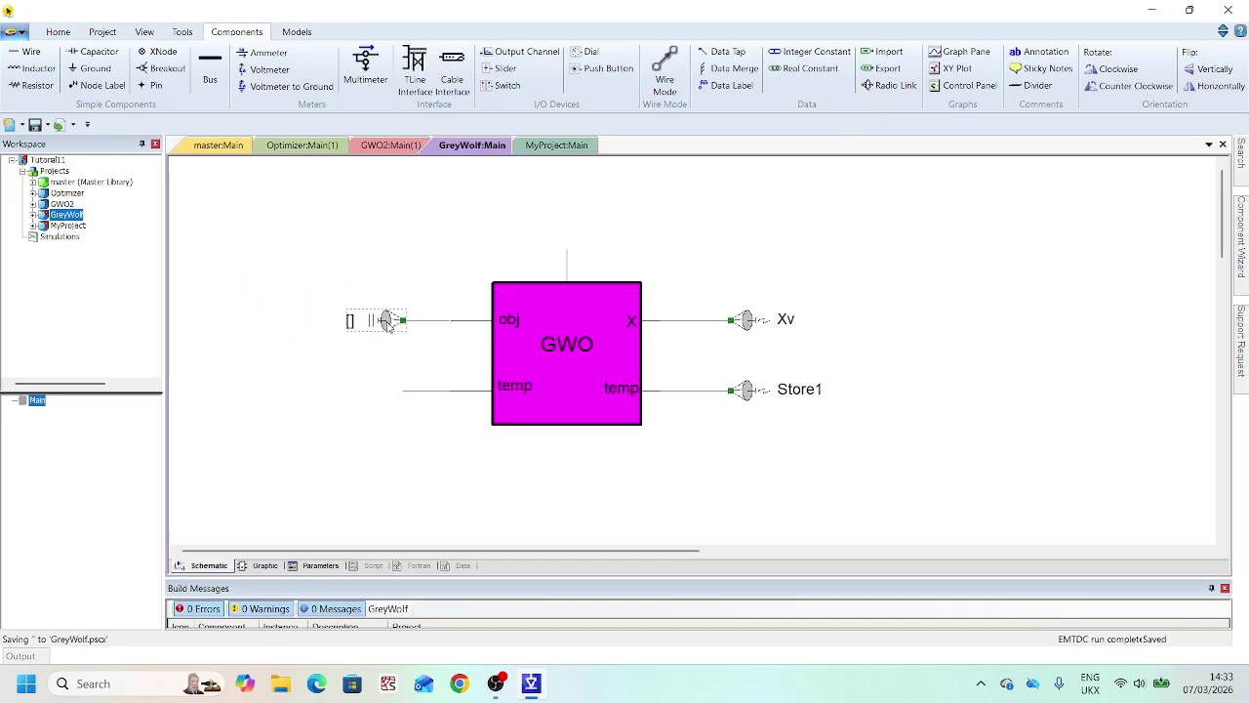
double_click(388, 322)
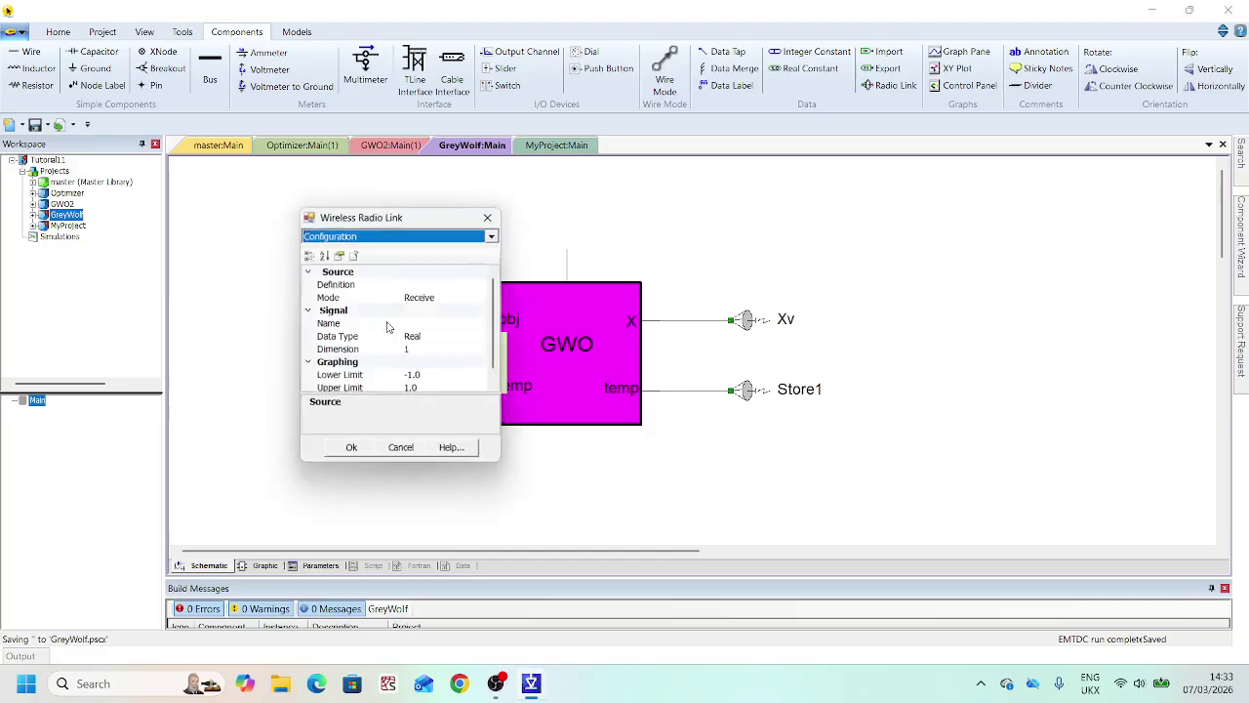
click(445, 323)
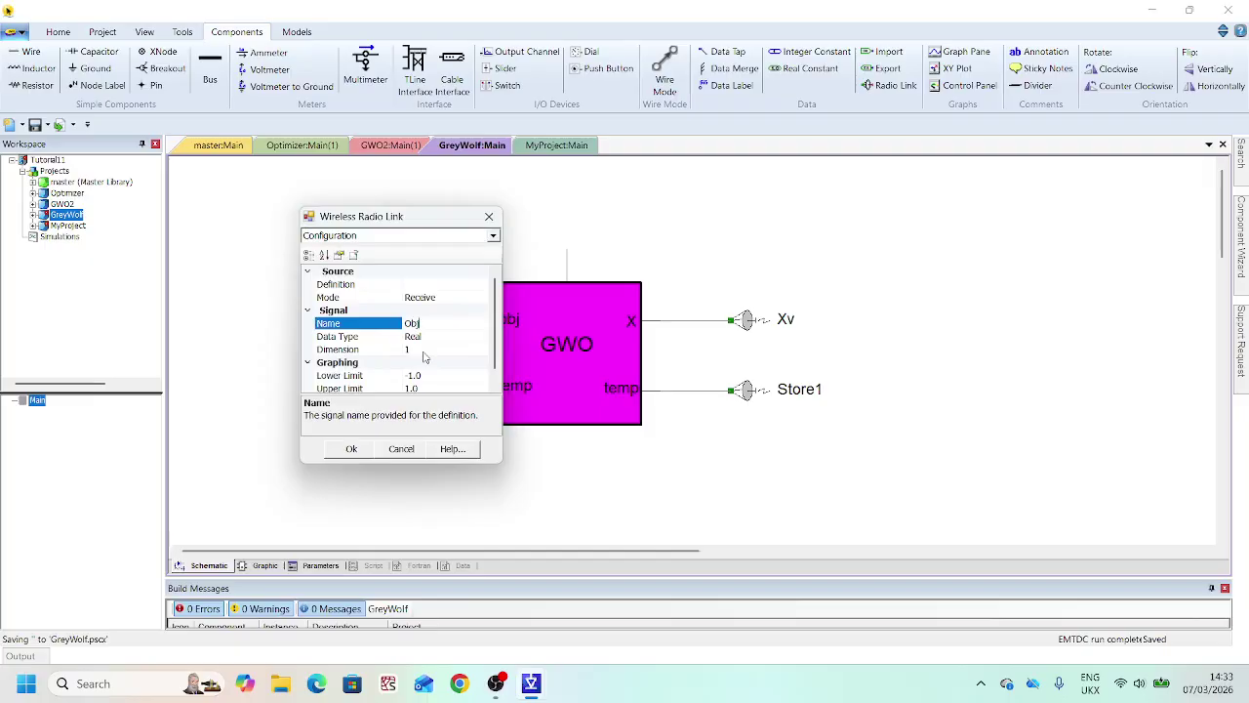
click(351, 450)
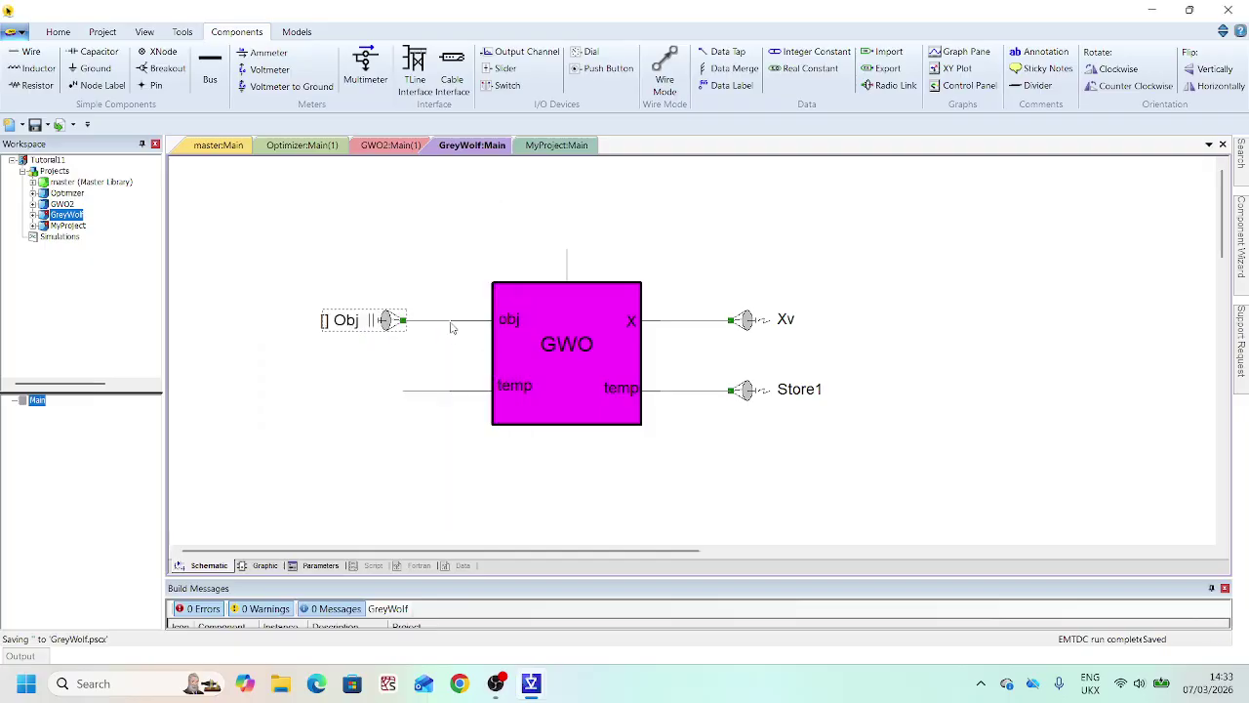
- Place a mirrored receiving radio link at the temp input wire, with signal name Store2 and dimension 44
click(452, 328)
click(339, 383)
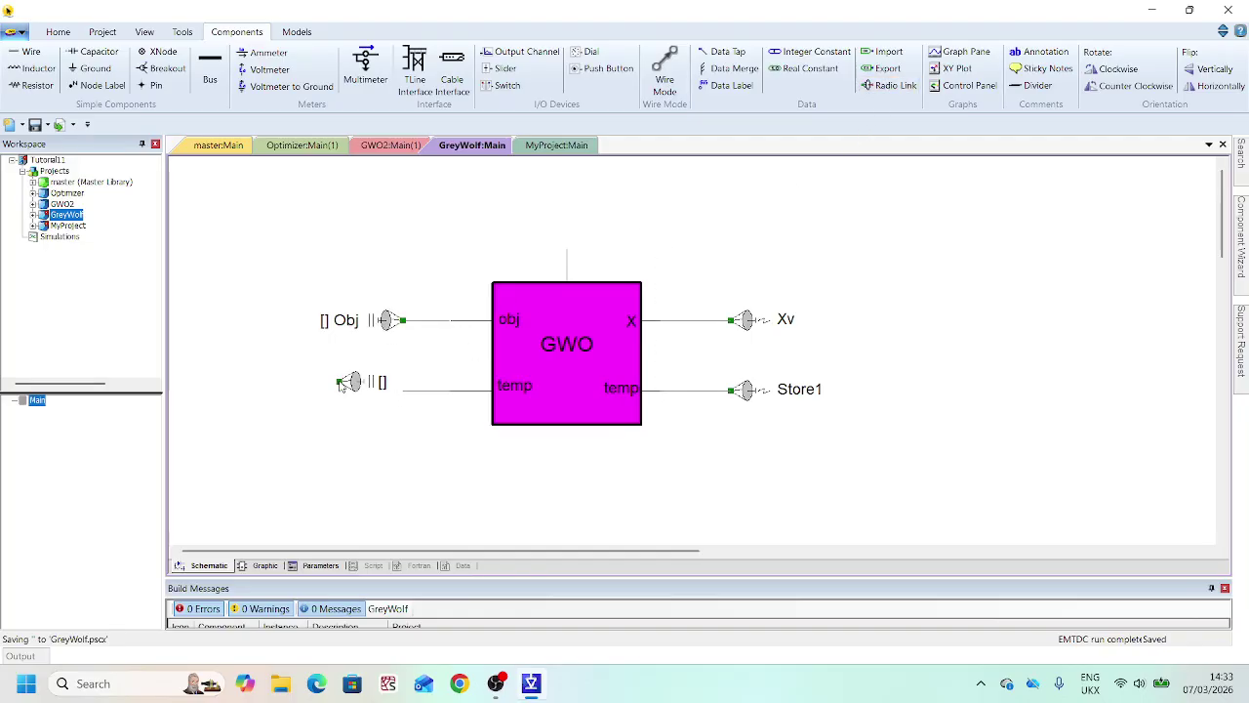
key(ctrl+m)
drag(342, 385, 370, 393)
double_click(372, 391)
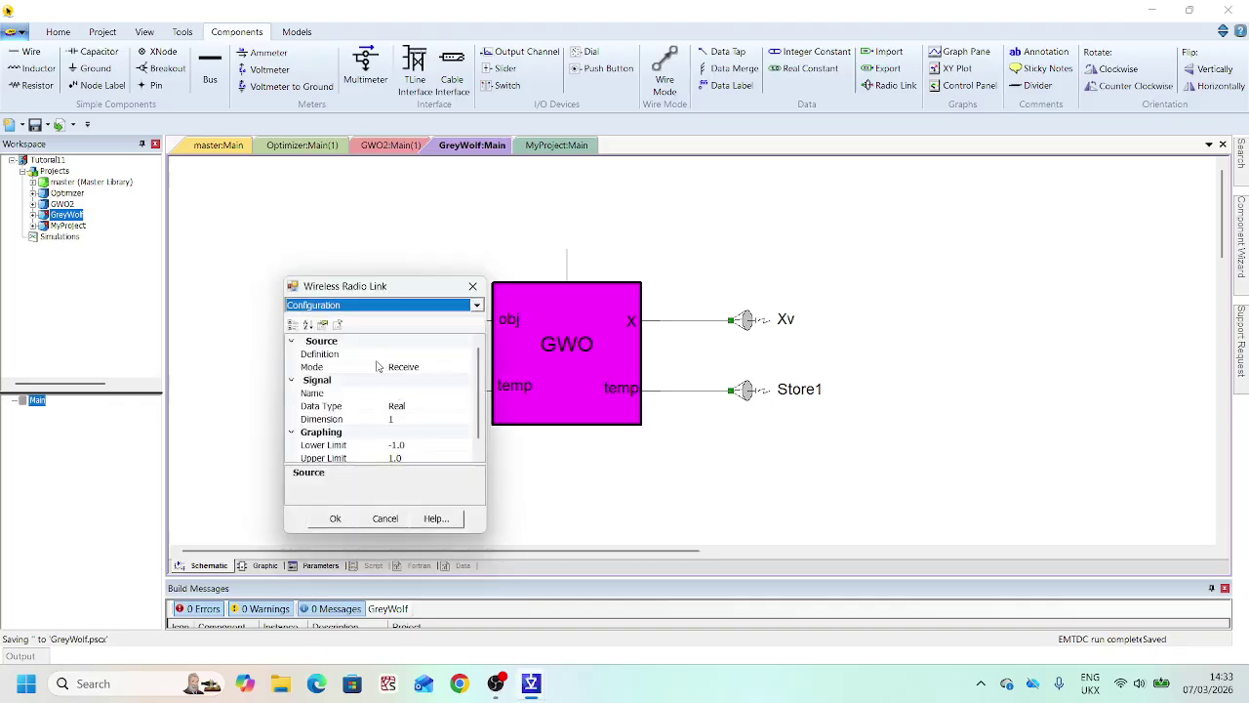
click(414, 393)
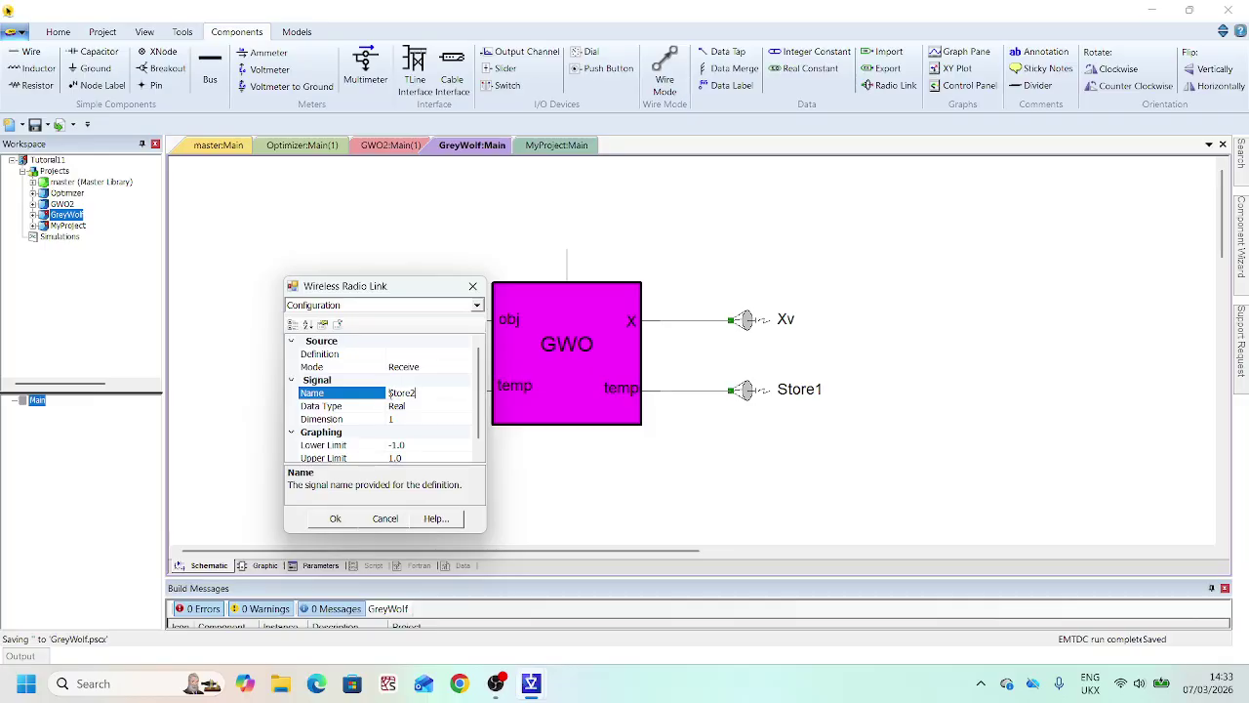
click(409, 418)
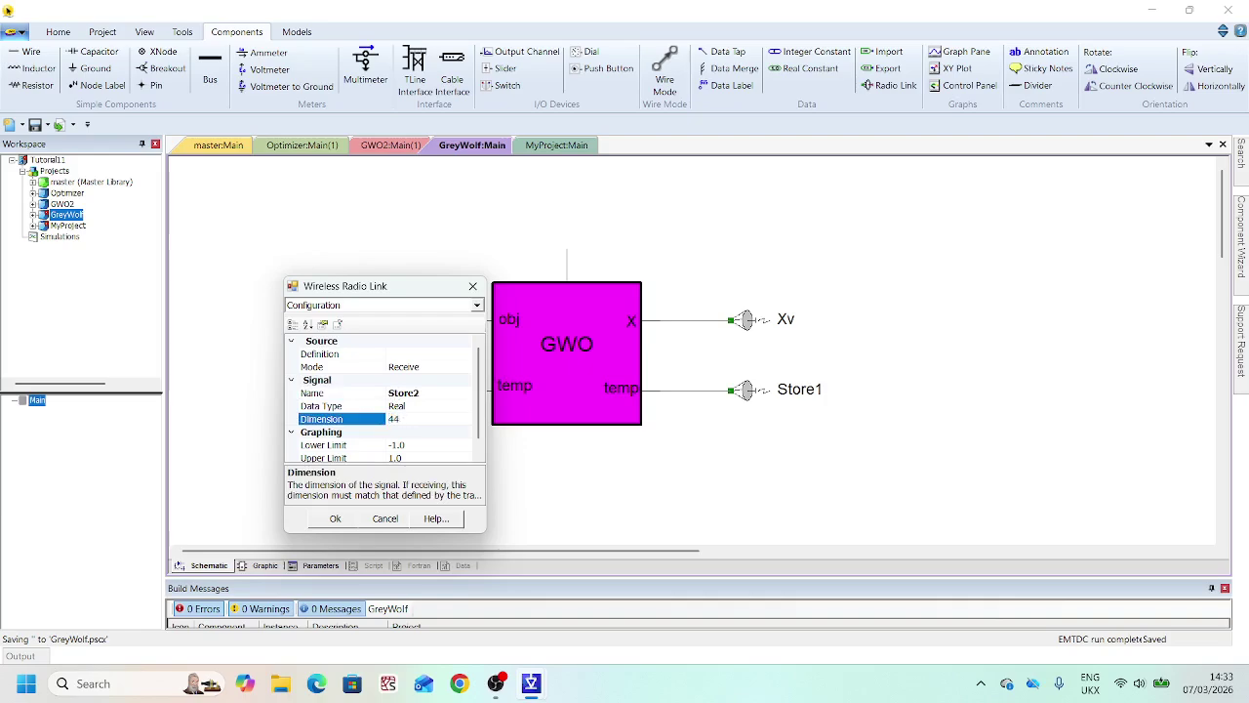
click(334, 518)
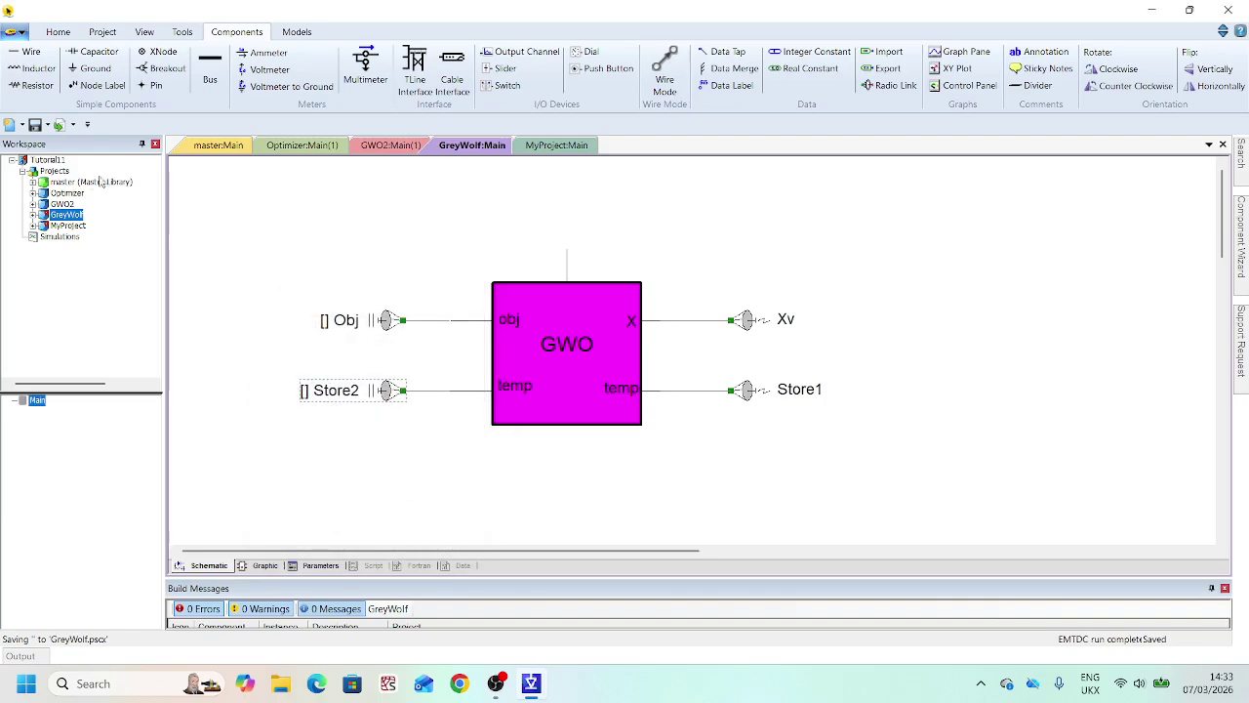
- Review how the GWO block's temp storage is wired in the GWO2 project, and return to GreyWolf
double_click(74, 204)
scroll(536, 469, down, 1)
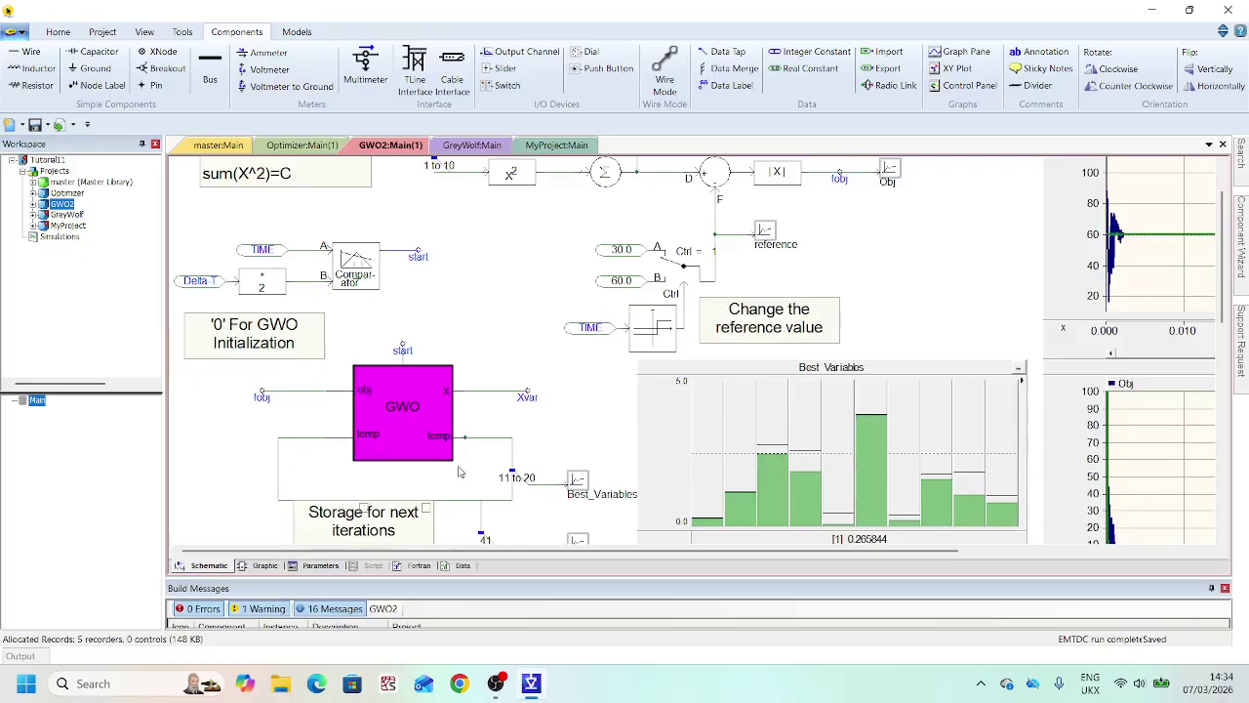
double_click(73, 215)
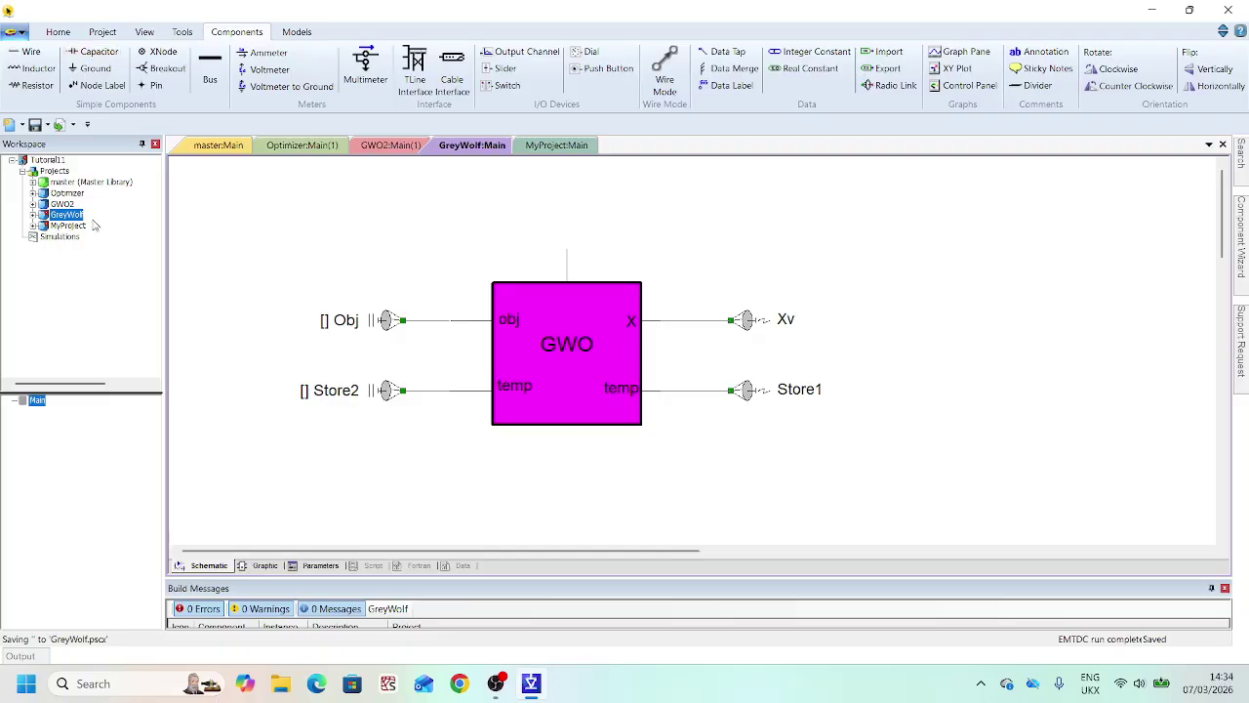
click(395, 322)
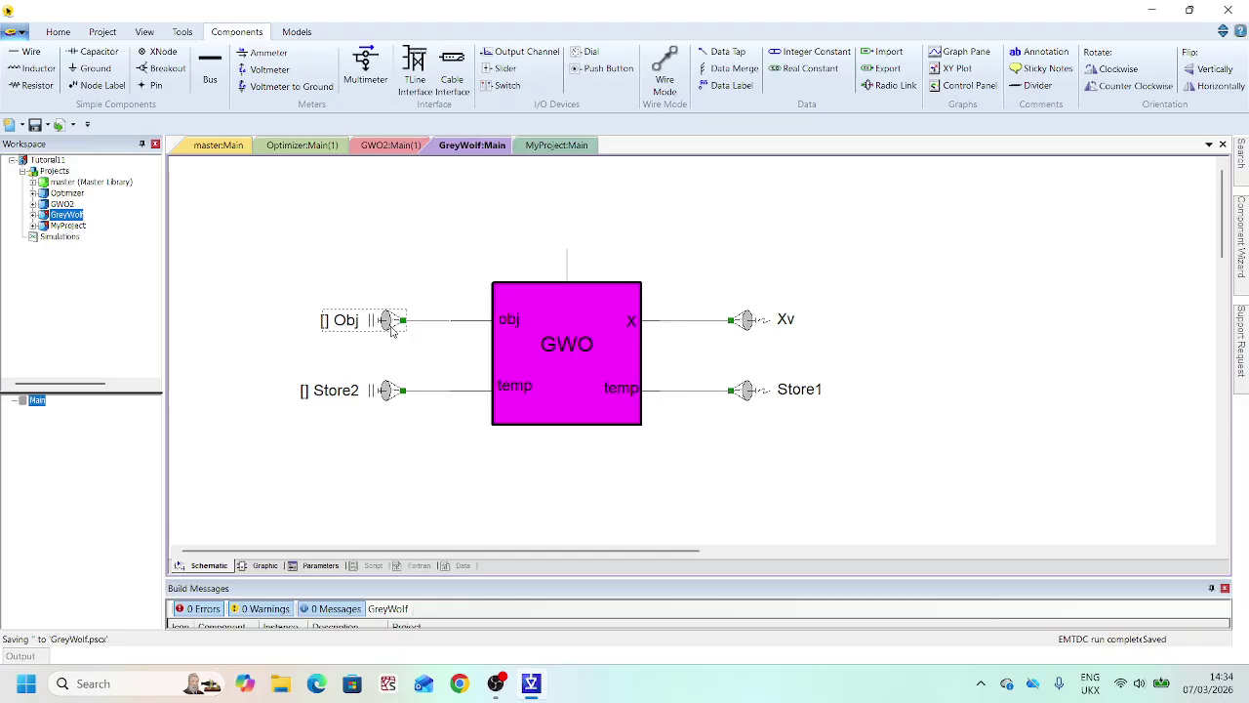
- Place a radio link below the objective circuit in MyProject, in Transmit mode with signal name obj
double_click(75, 226)
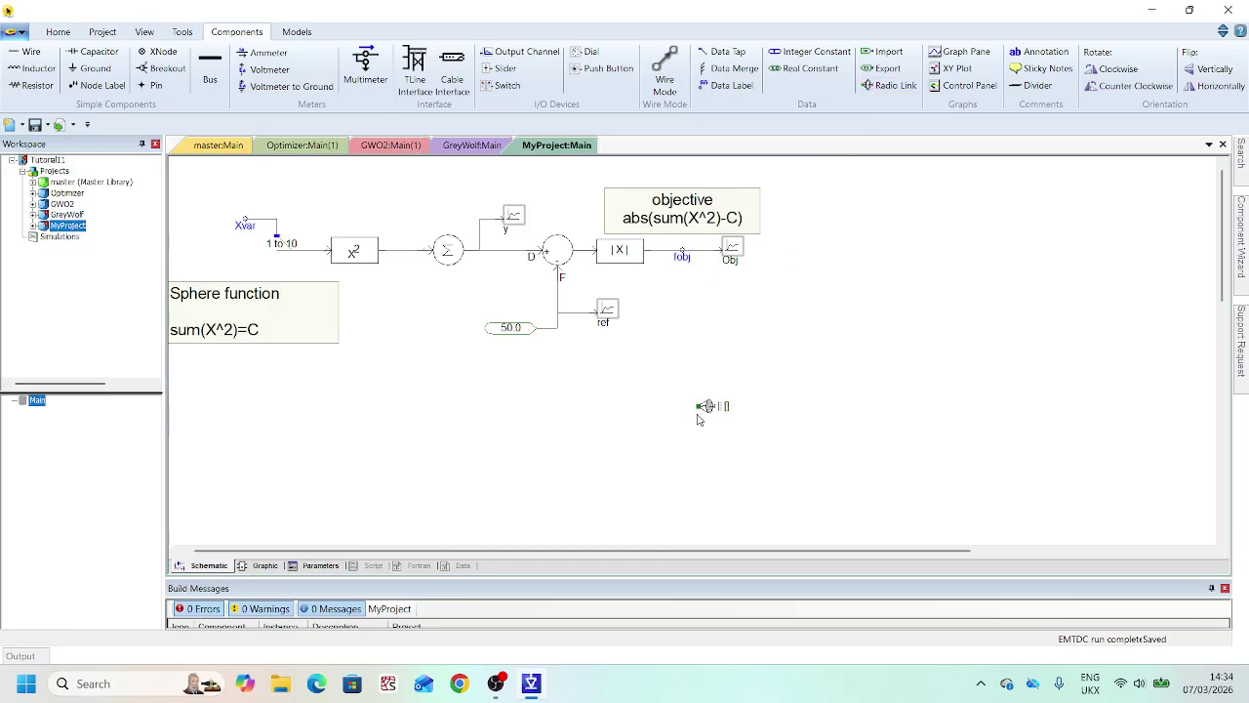
double_click(698, 407)
double_click(747, 383)
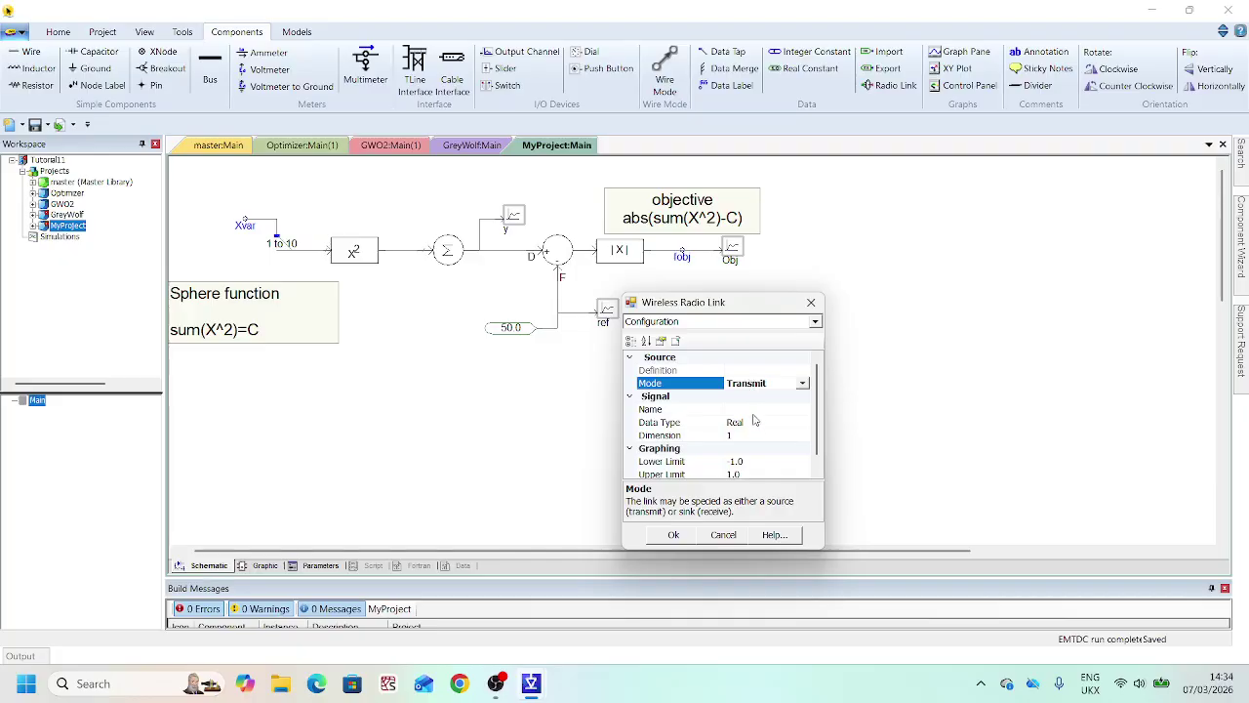
click(756, 410)
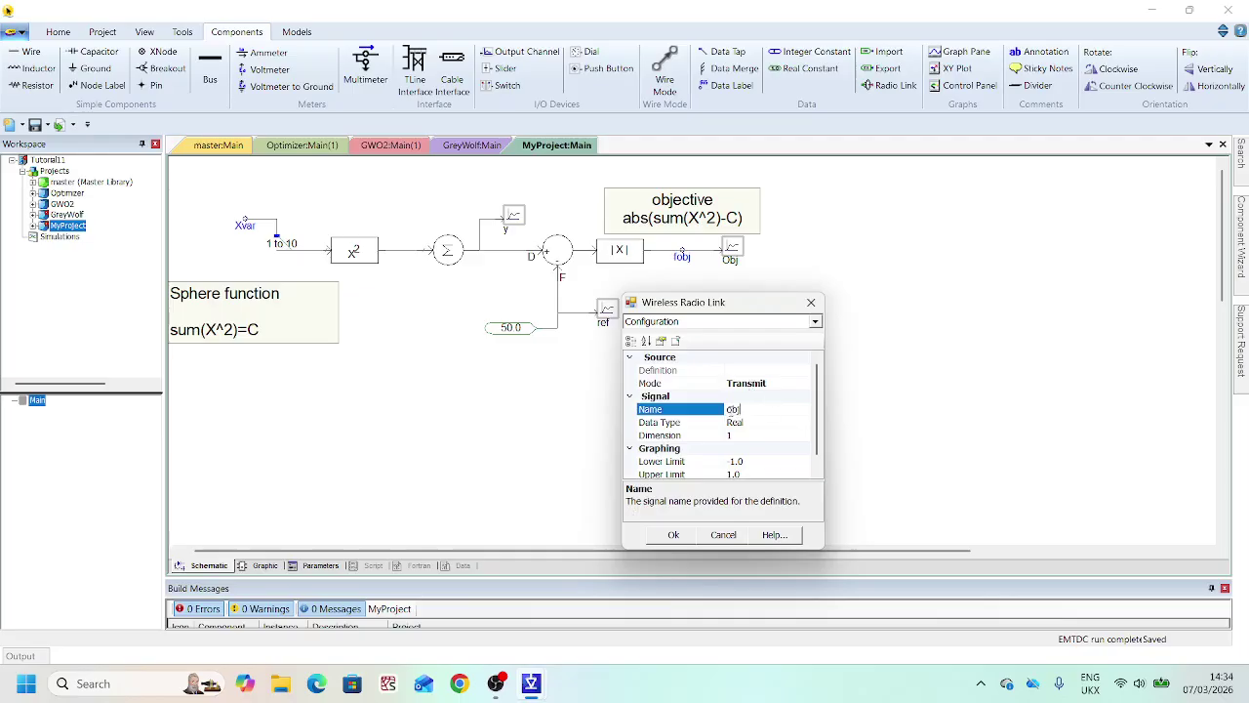
click(673, 534)
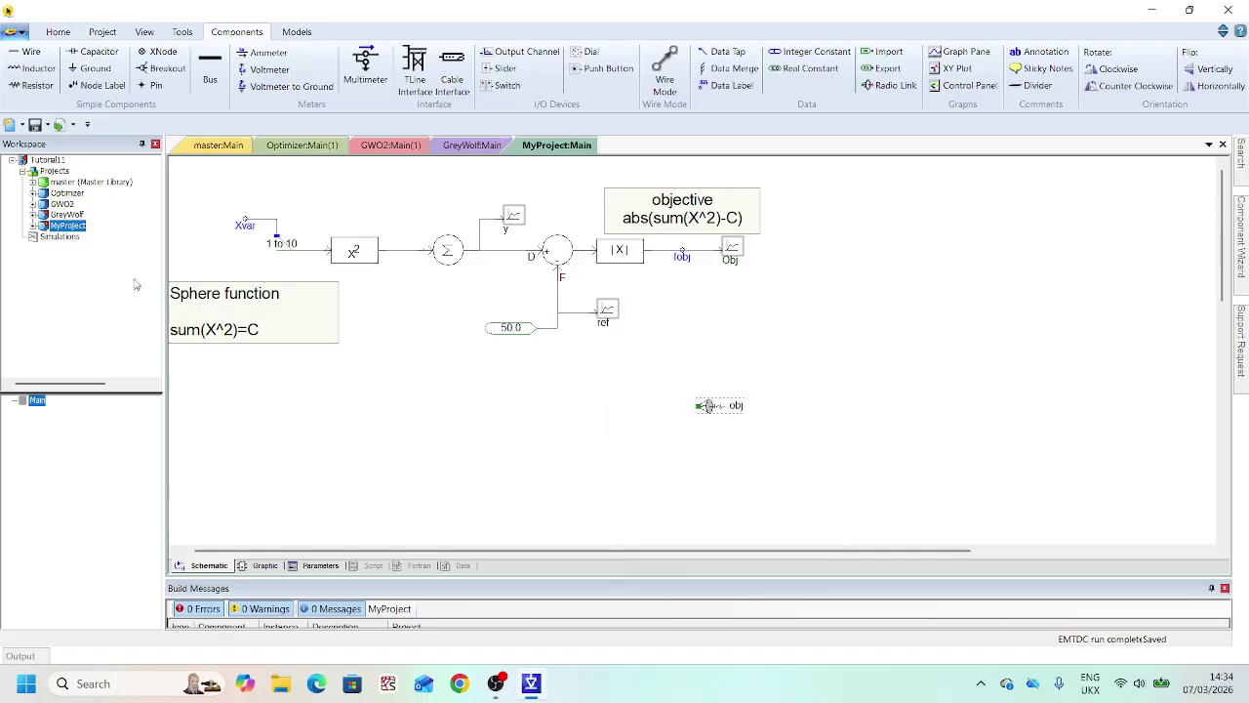
- Check the objective signal name in GreyWolf, and rename the transmitting radio link's signal in MyProject to Obj
click(68, 216)
double_click(68, 215)
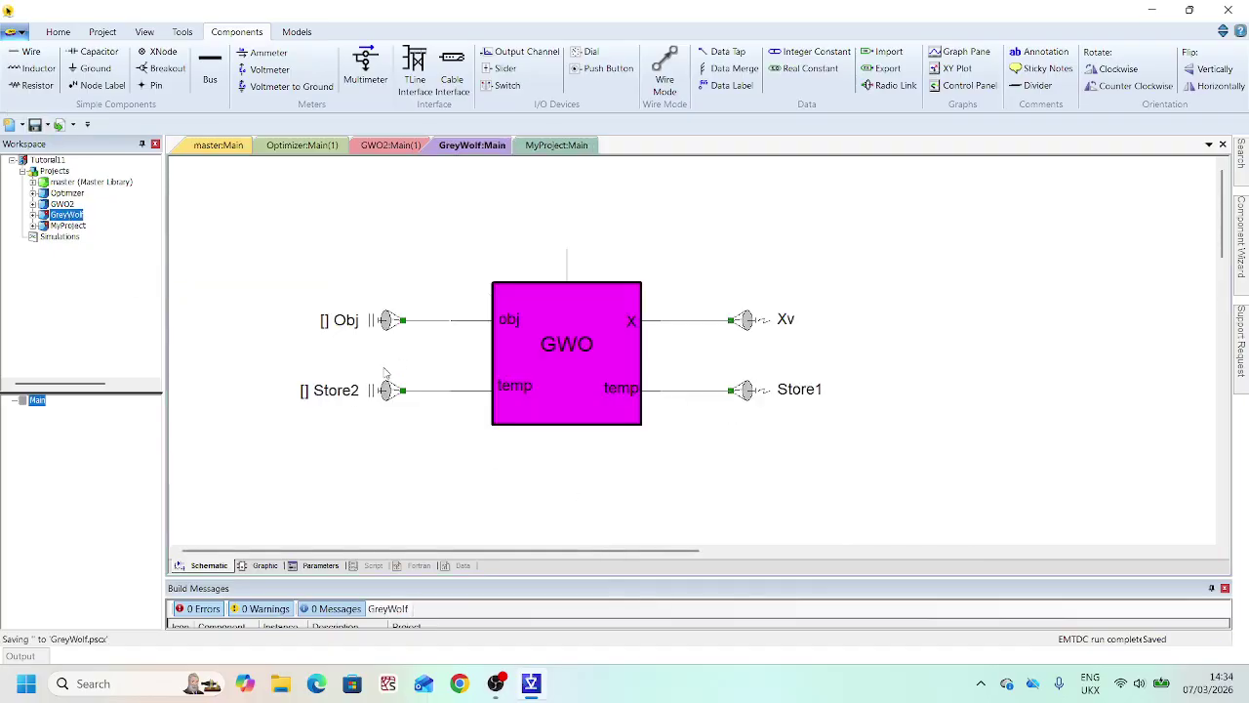
double_click(68, 226)
double_click(738, 413)
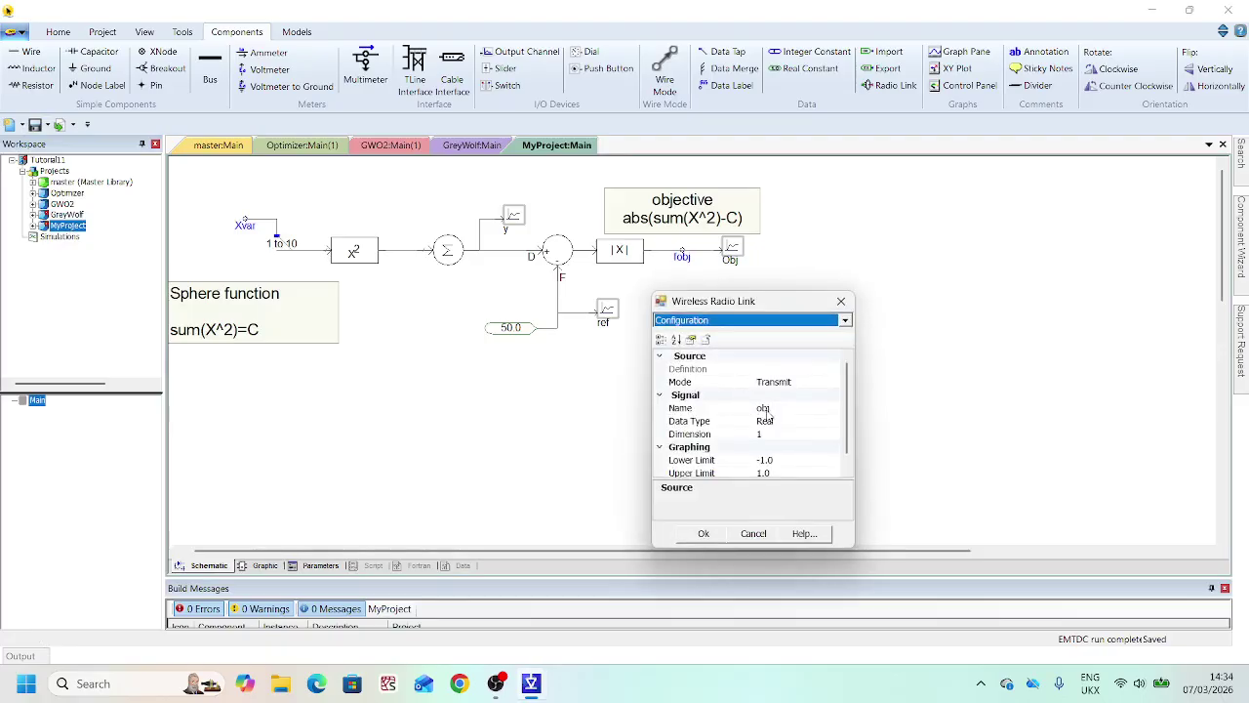
click(762, 408)
text(Obj)
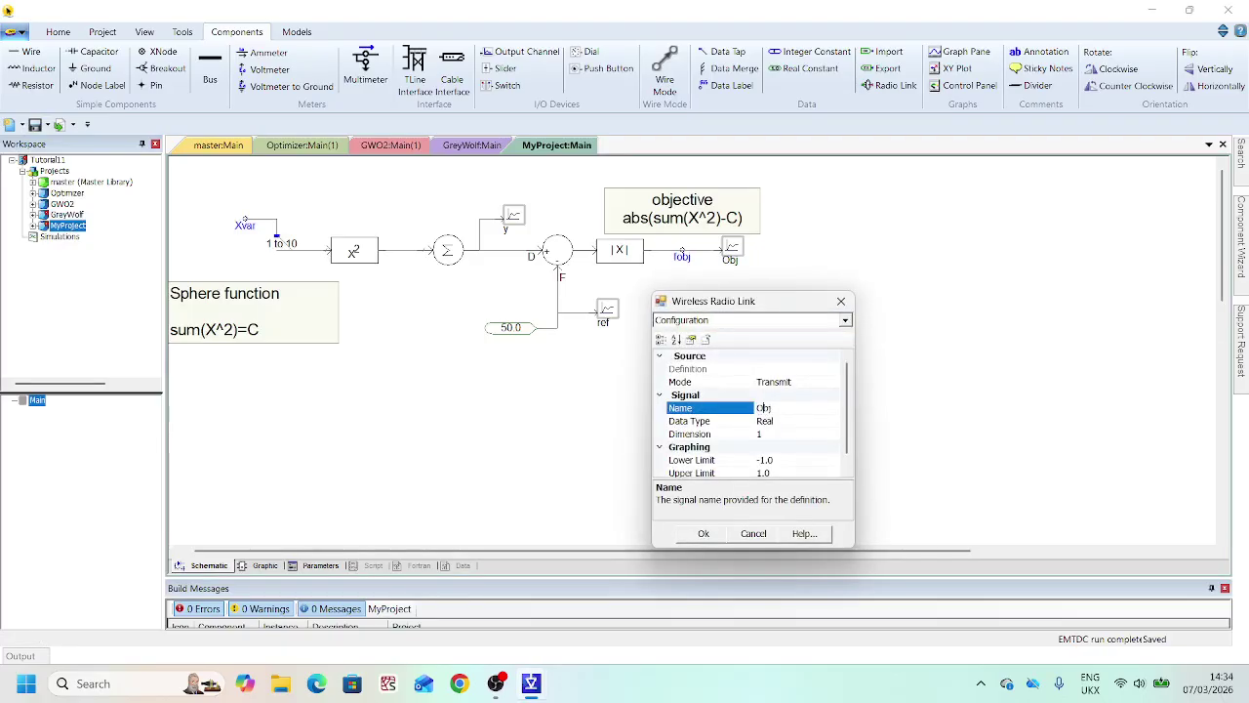
click(703, 534)
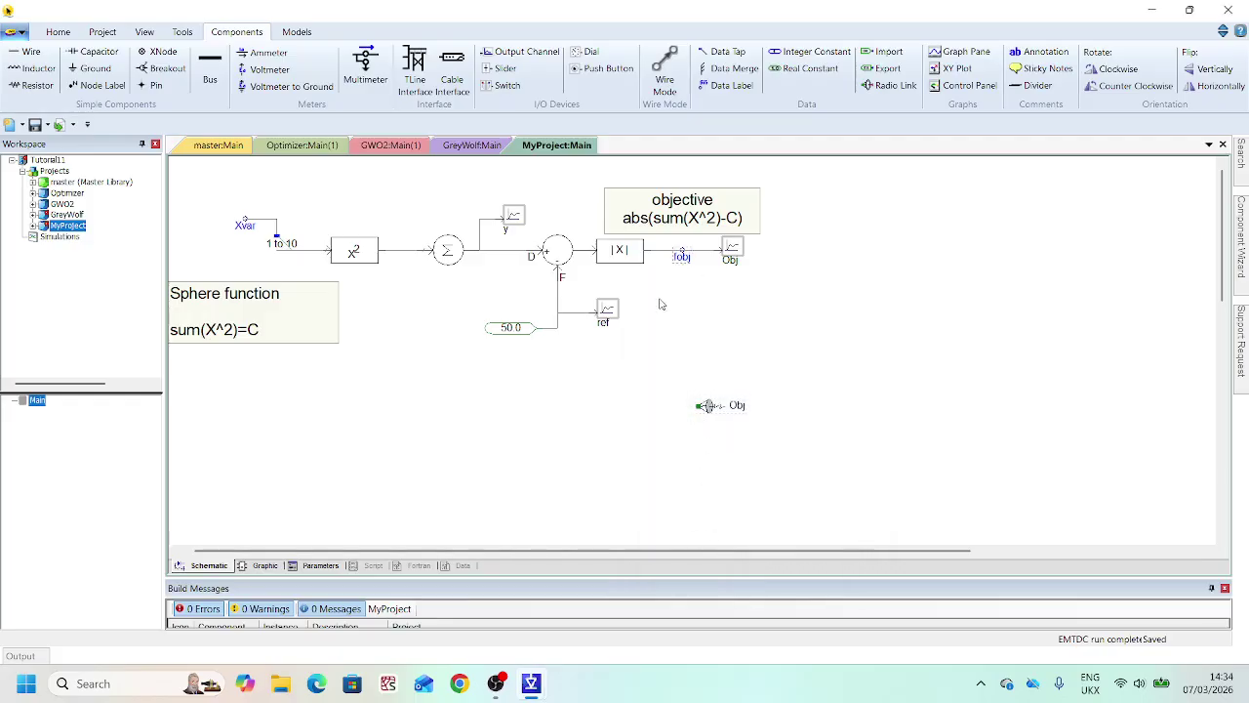
- Paste a copy of the fobj label beside the transmitting Obj radio link and wire the two together
key(ctrl+v)
click(661, 415)
click(664, 73)
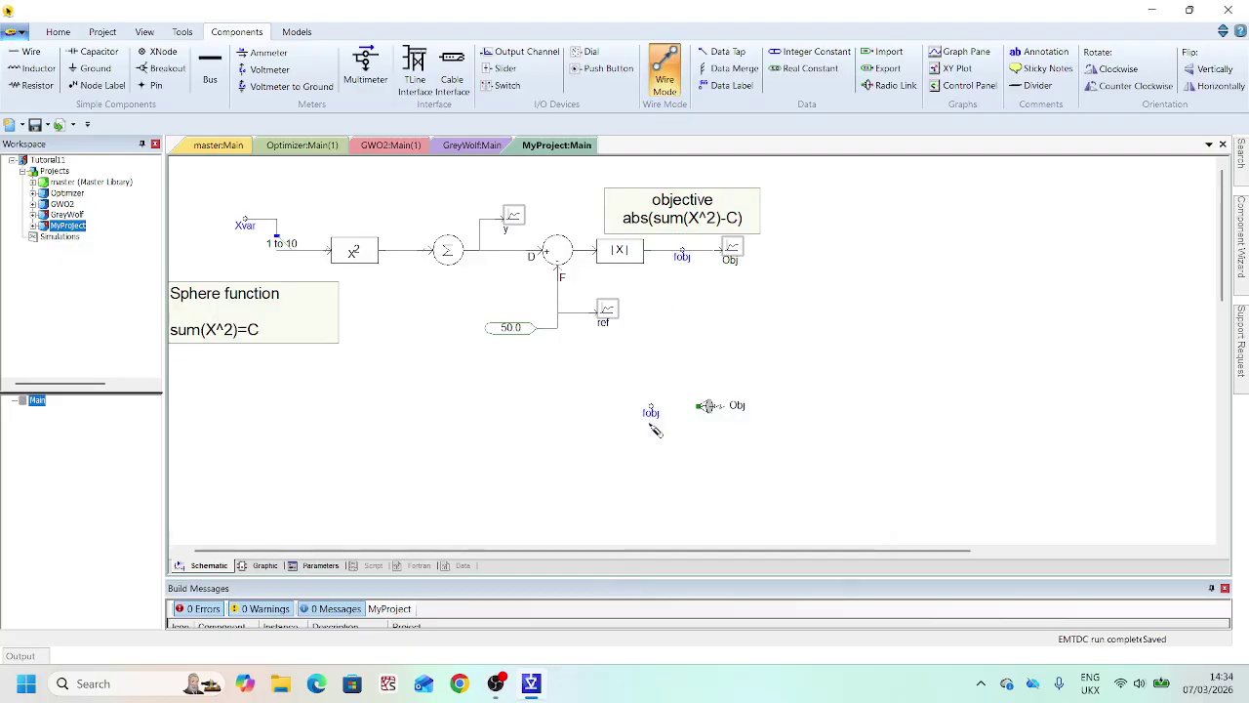
drag(652, 407, 696, 411)
right_click(694, 412)
key(Escape)
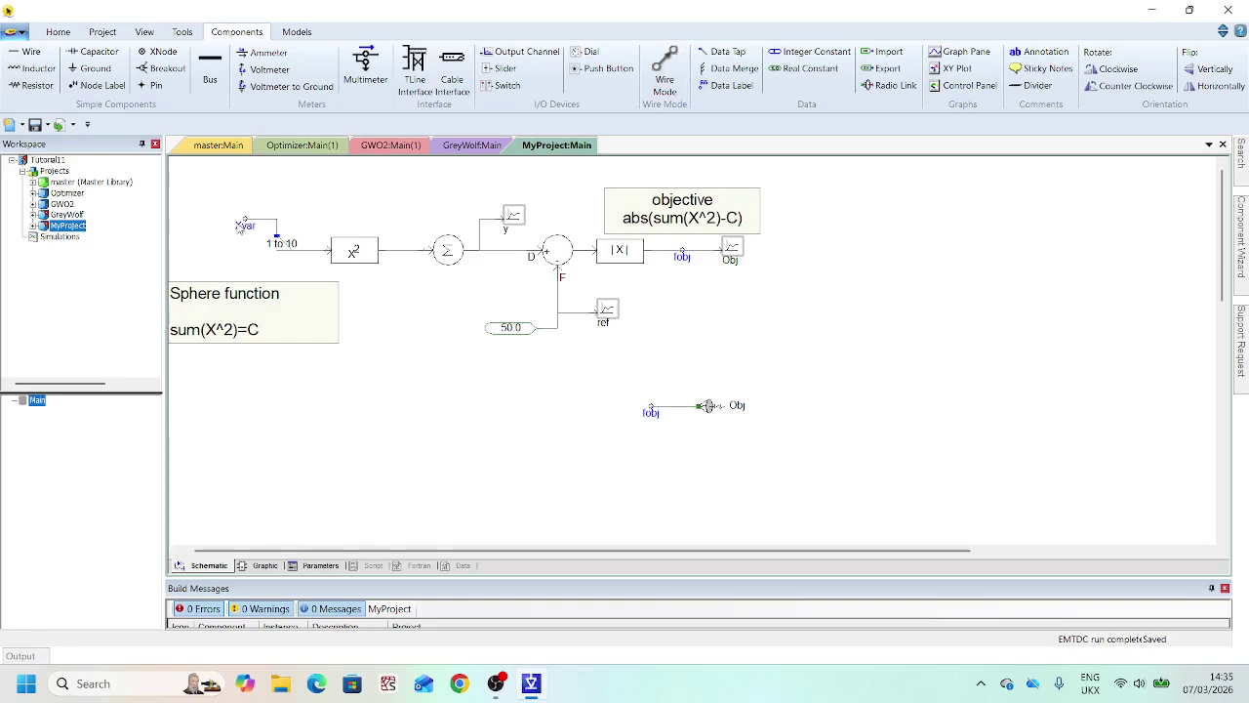
- Place a mirrored radio link below the sphere function note and wire it to a pasted copy of the Xvar label
click(884, 92)
key(m)
click(375, 423)
key(ctrl+v)
click(659, 92)
click(376, 422)
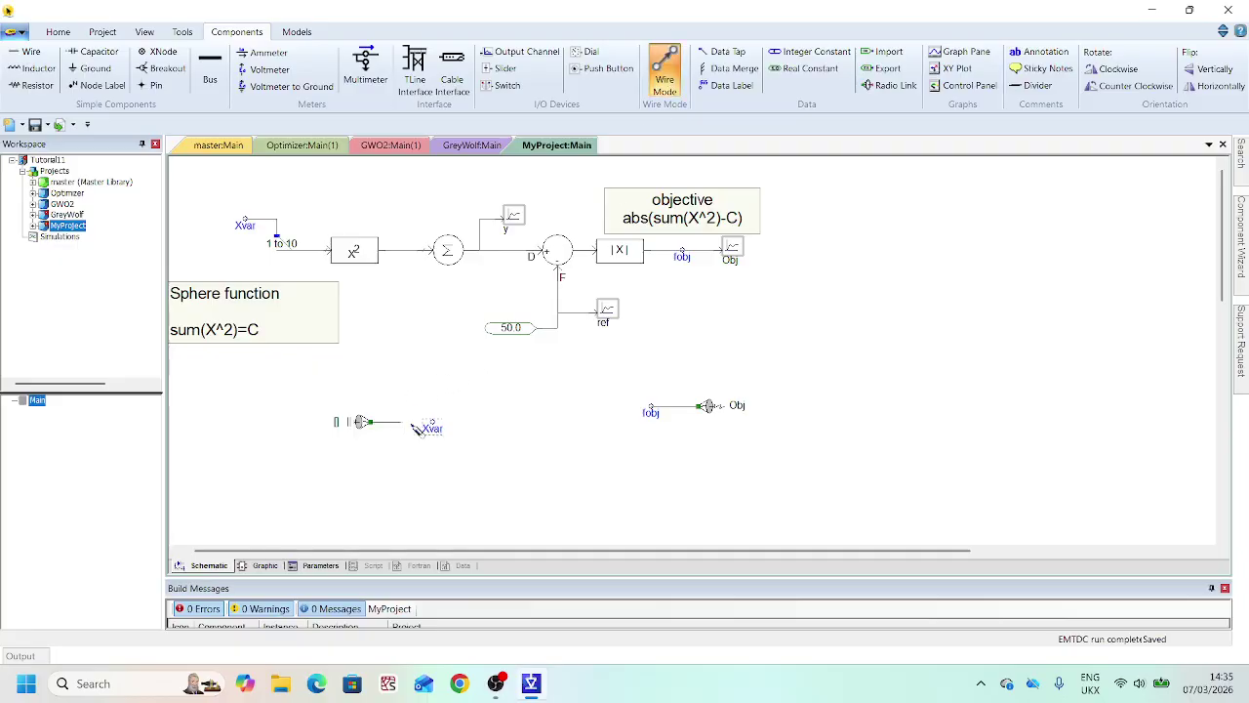
click(432, 424)
key(Escape)
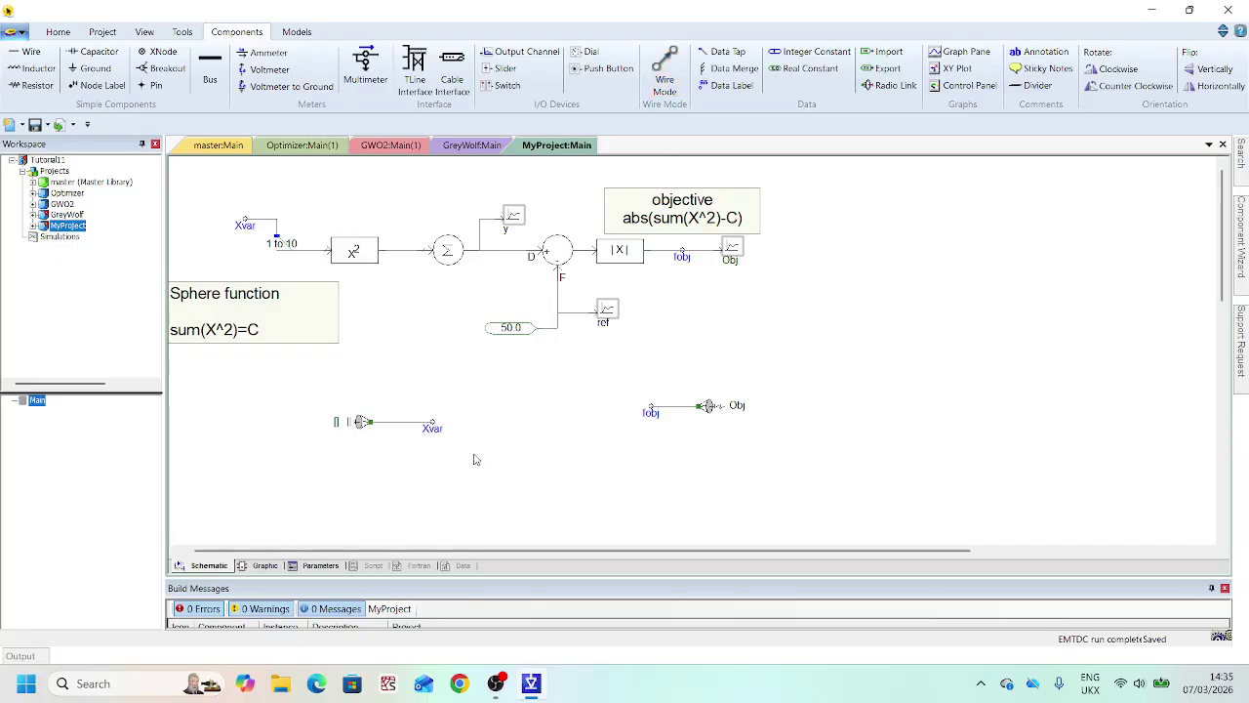
- Check the output signal name in GreyWolf, and set MyProject's receiving link at Xvar to signal name Xv and dimension 10
double_click(66, 214)
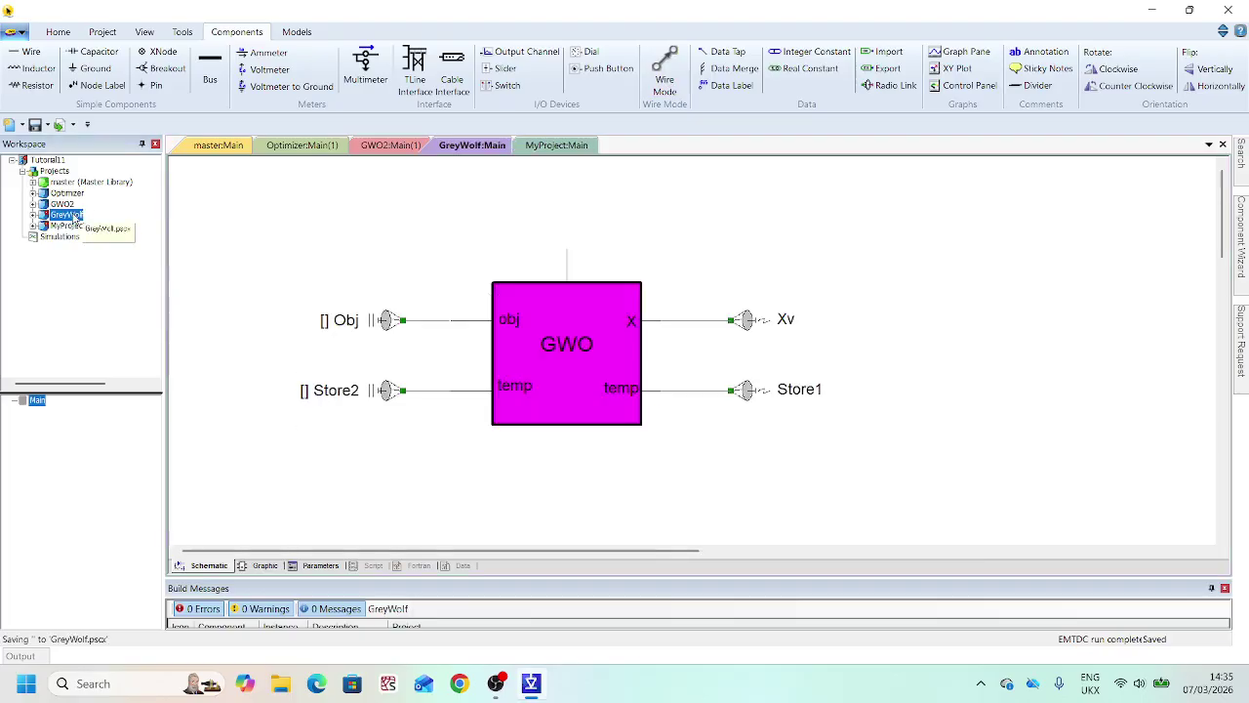
double_click(70, 226)
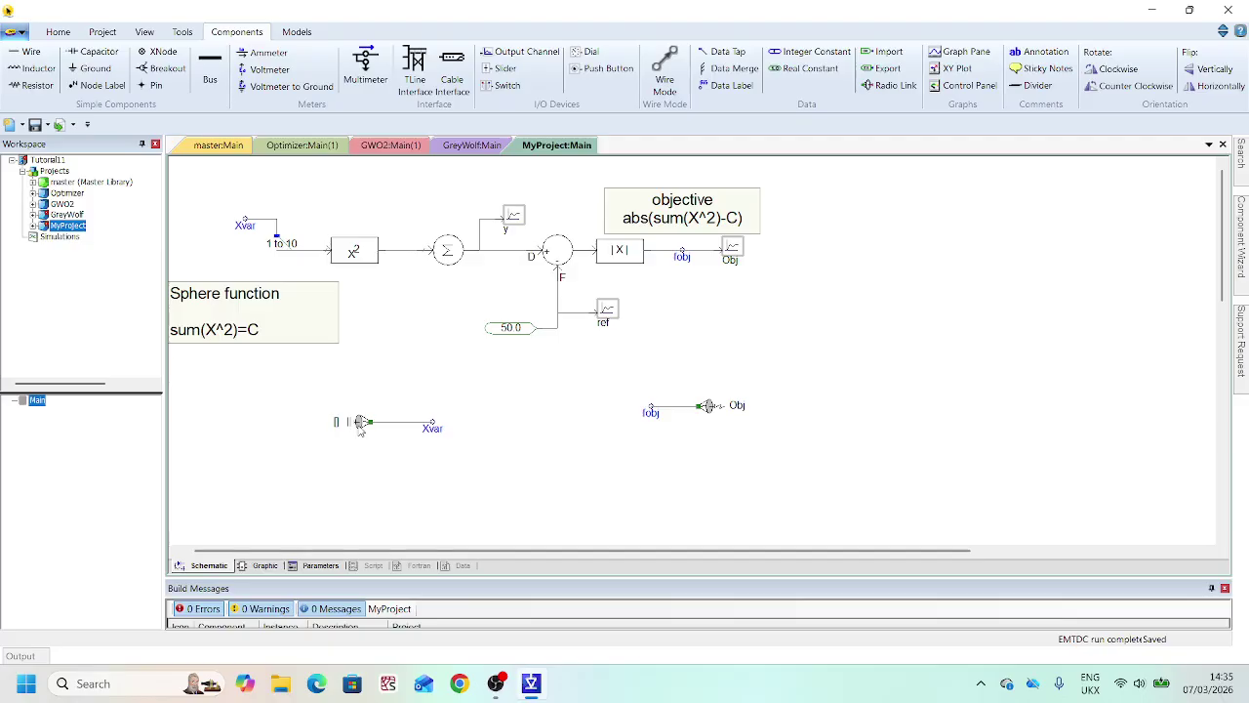
double_click(357, 422)
click(419, 426)
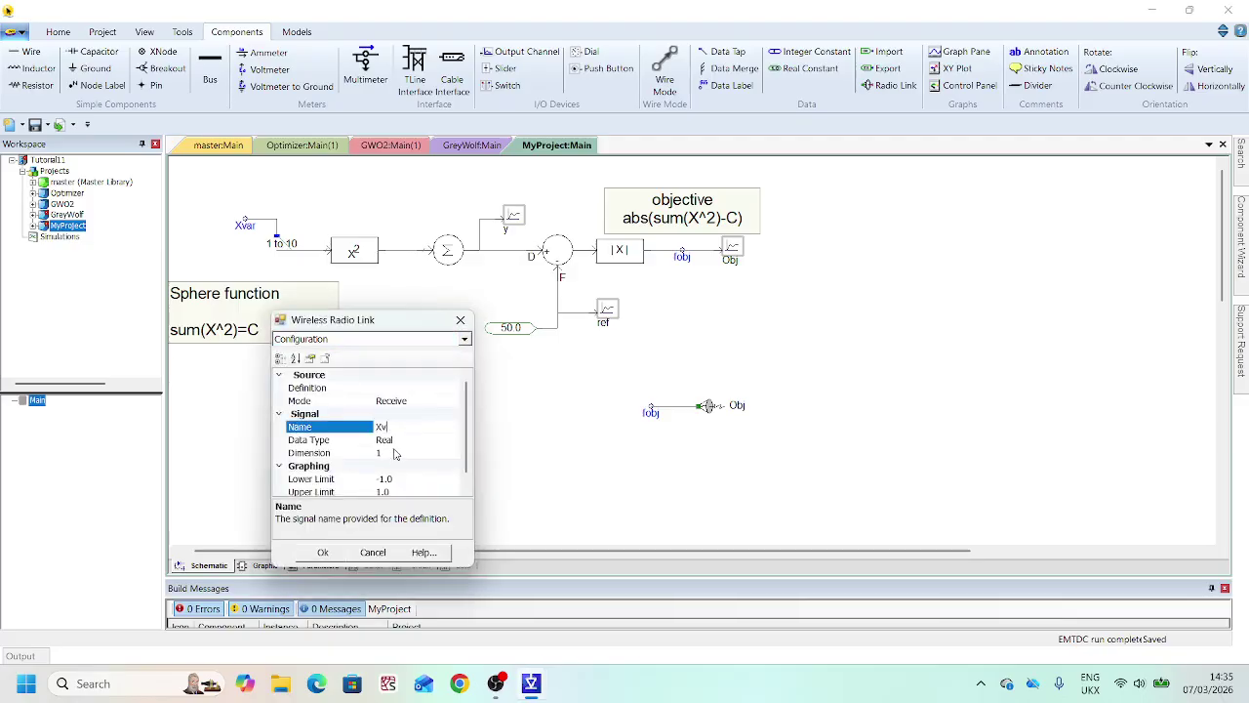
click(392, 452)
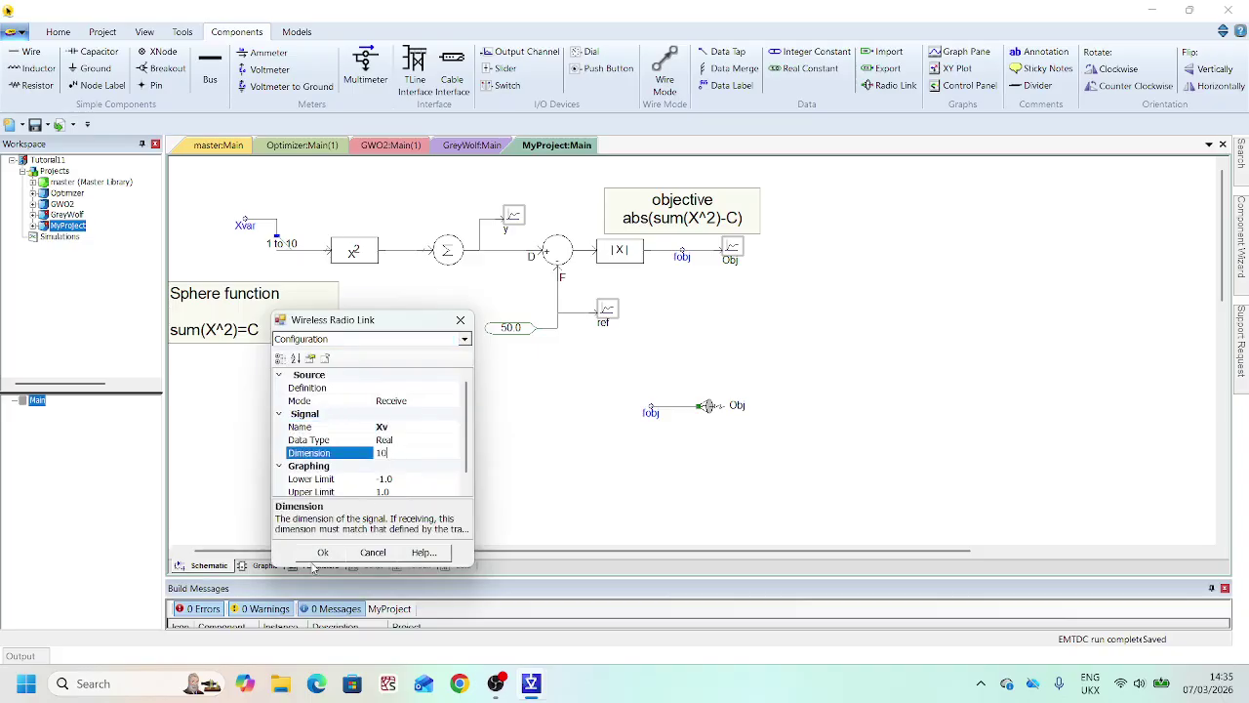
click(322, 553)
click(219, 340)
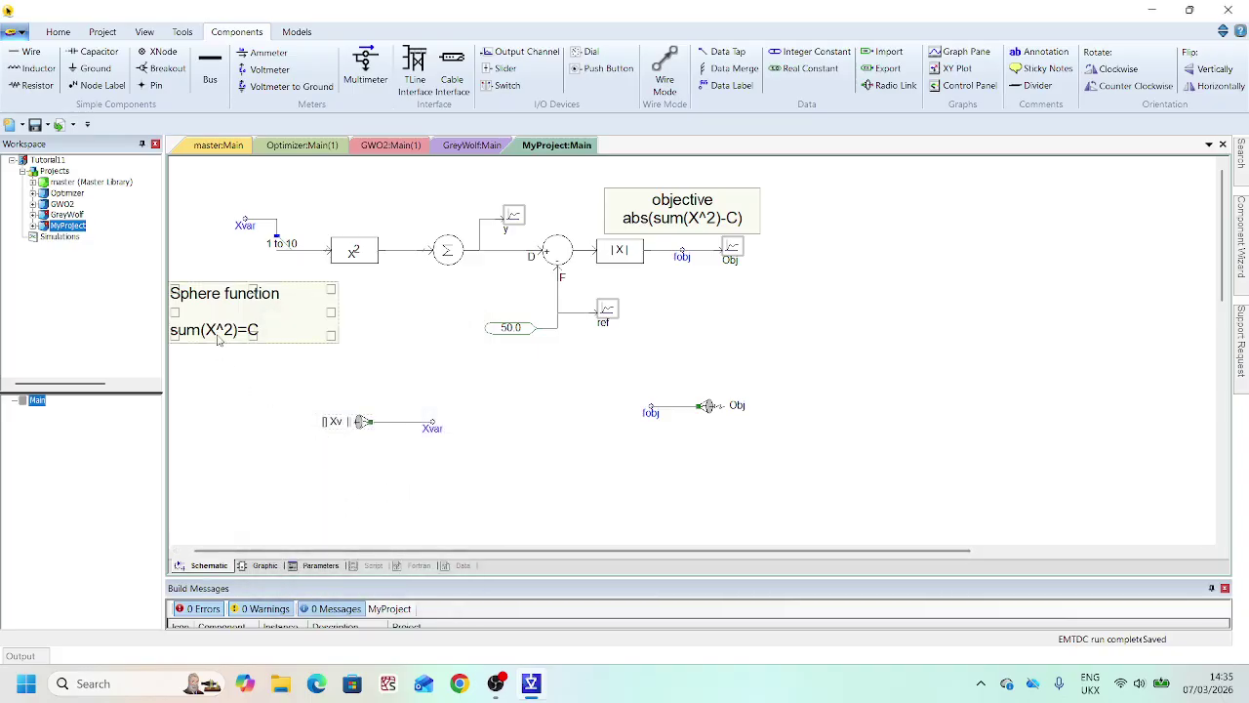
- Check the storage signal name in GreyWolf, and place a mirrored receiving radio link named Store1 below the Xv link in MyProject
double_click(66, 215)
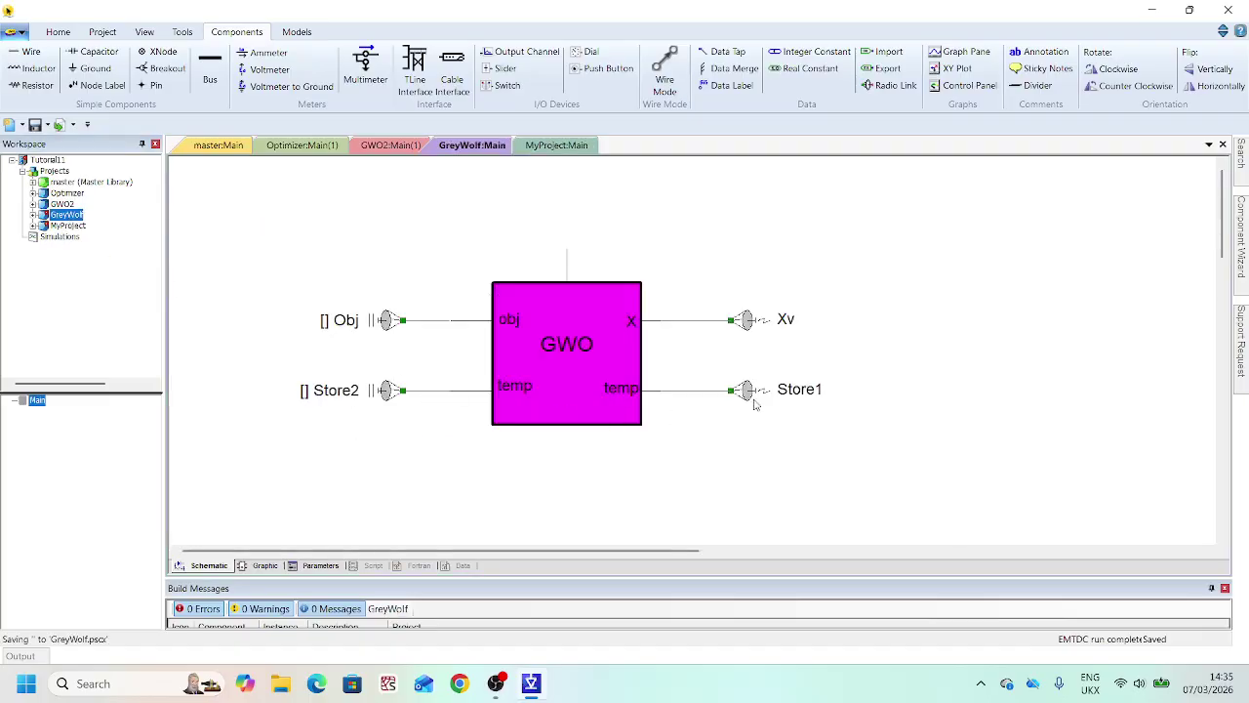
double_click(68, 225)
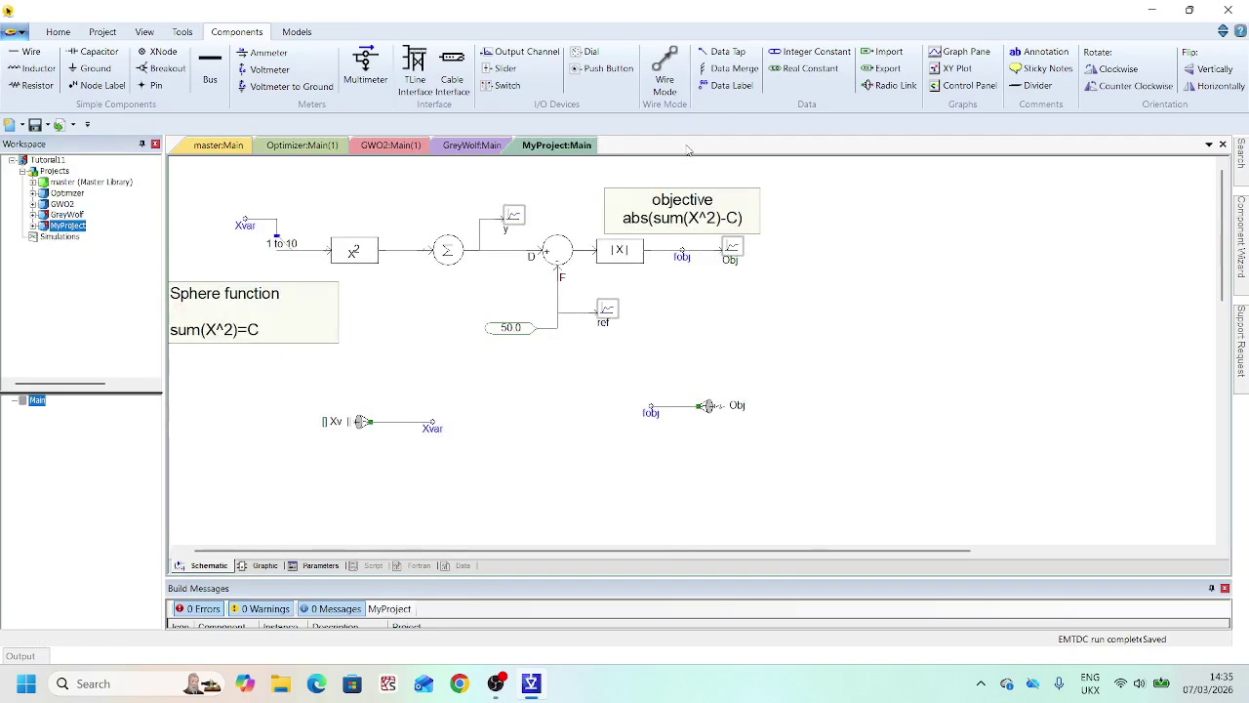
click(898, 87)
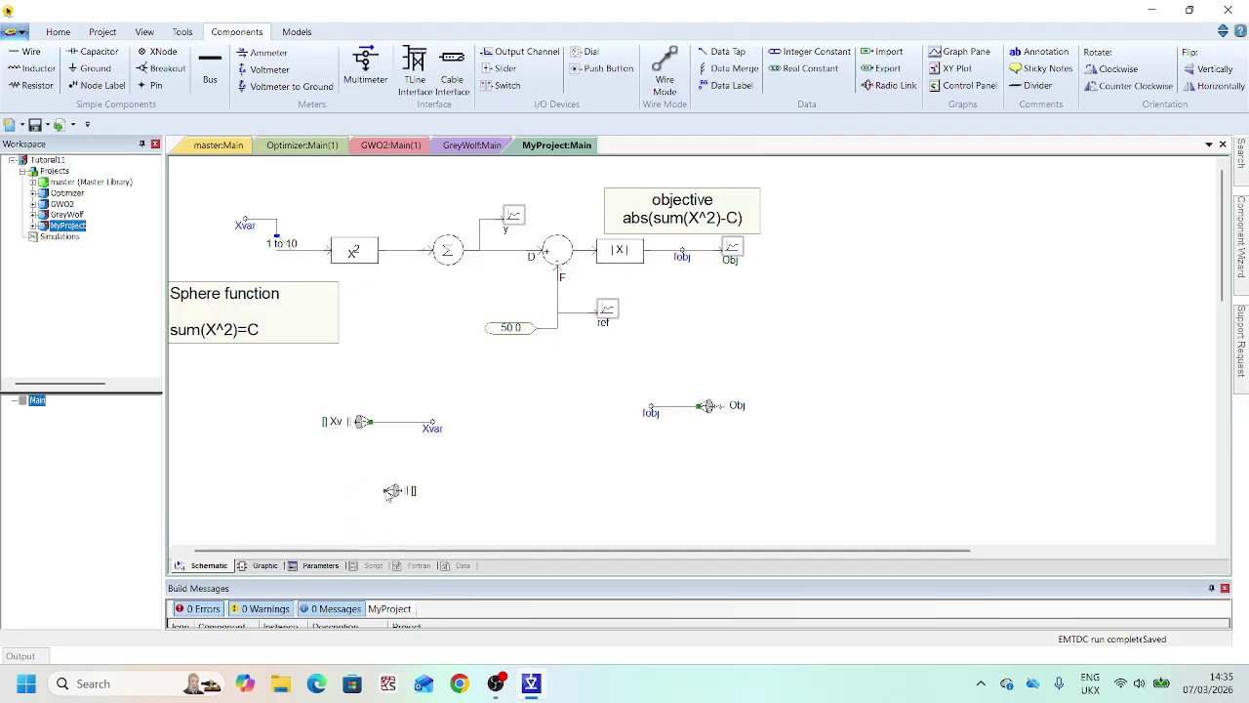
key(ctrl+f)
double_click(358, 500)
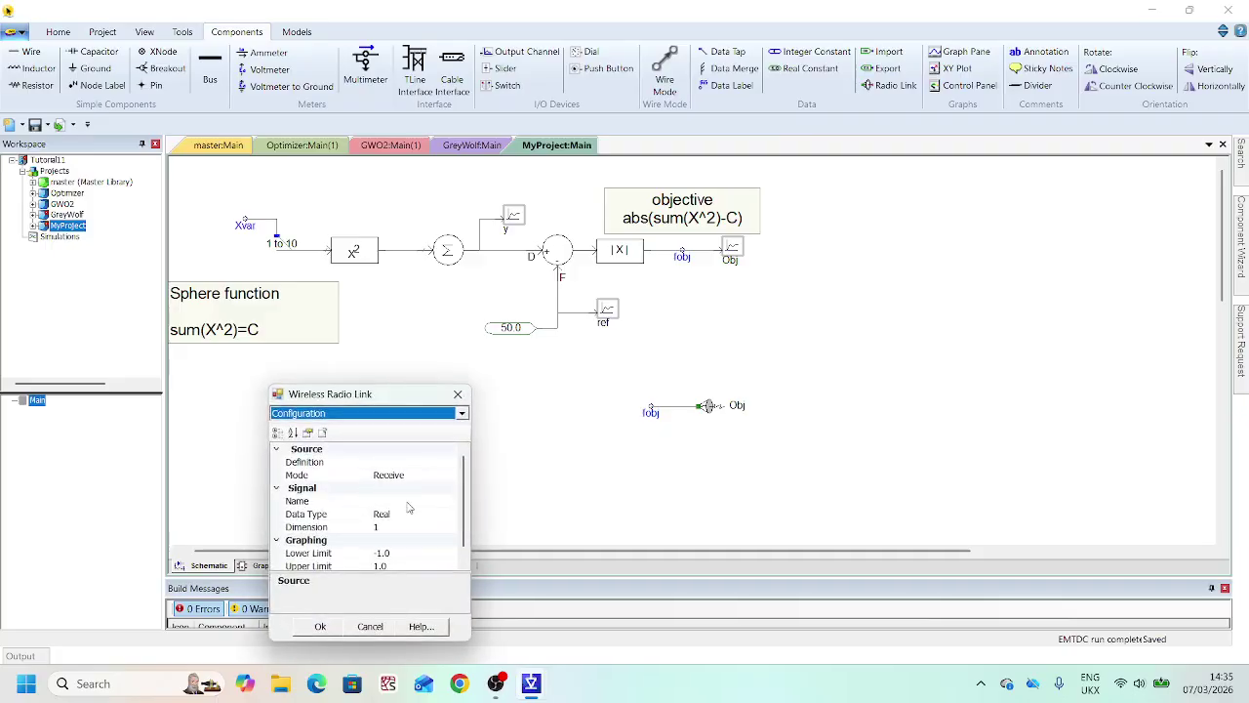
click(405, 502)
text(Sto)
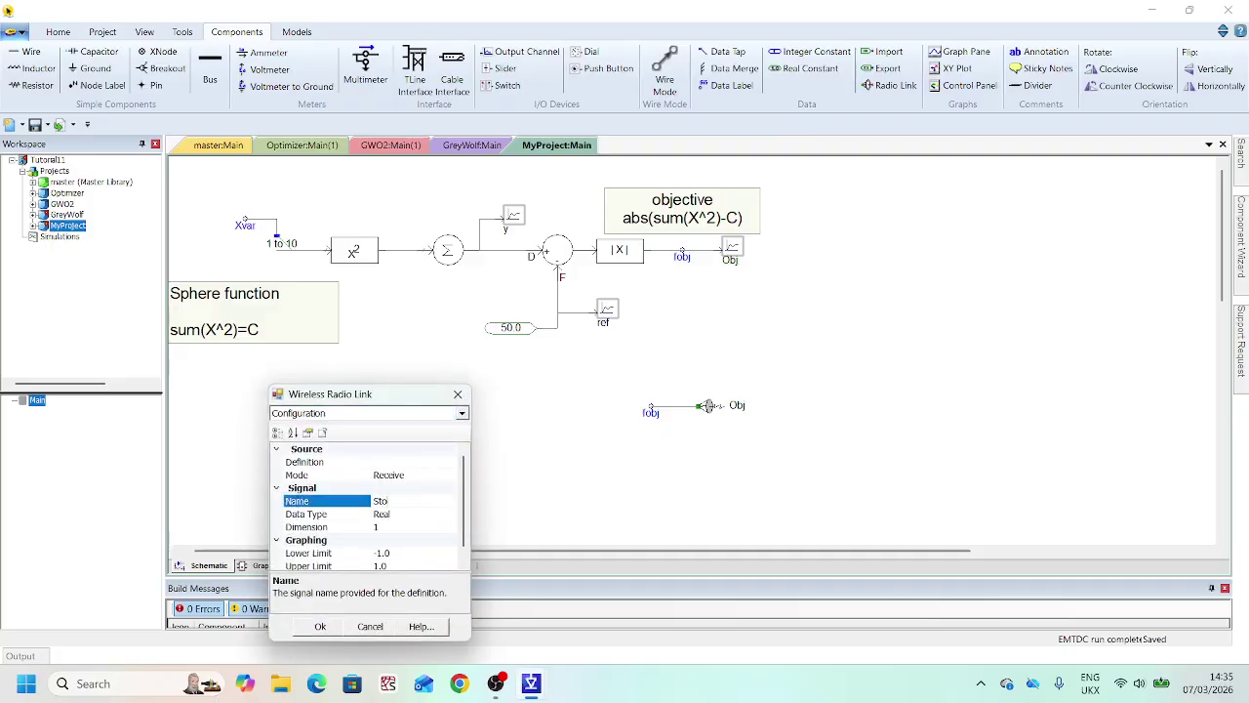
text(re1)
click(393, 527)
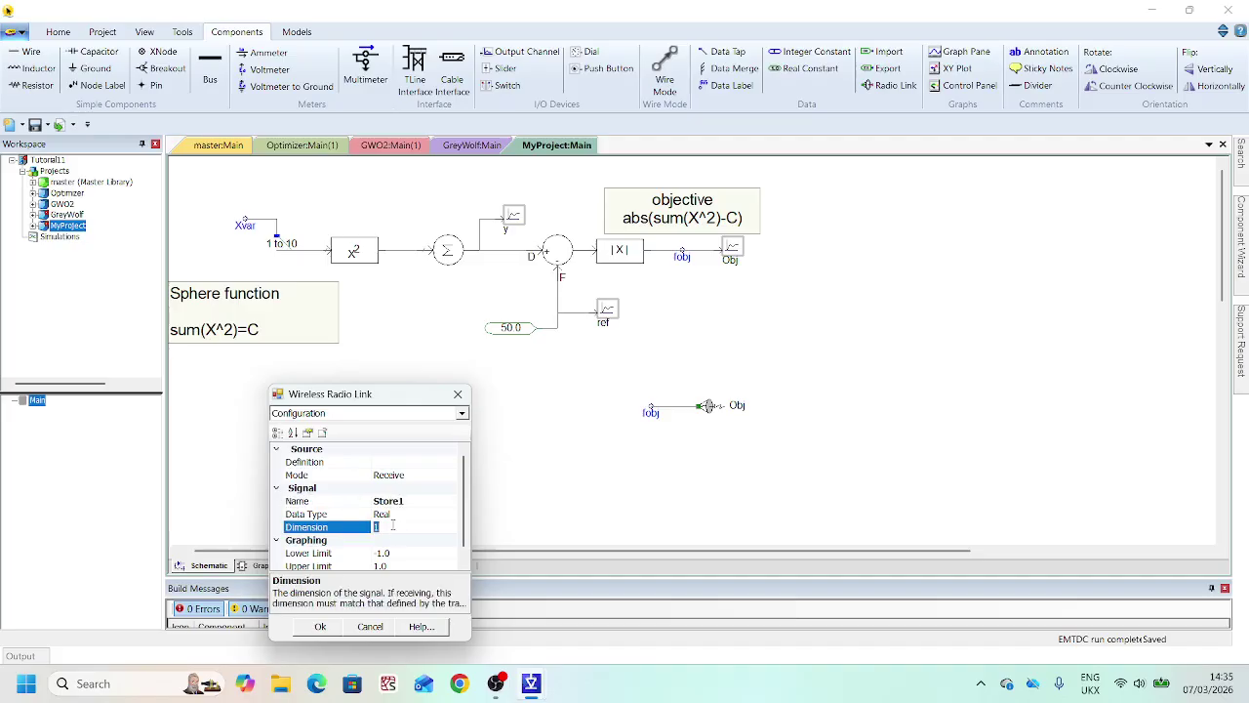
click(314, 628)
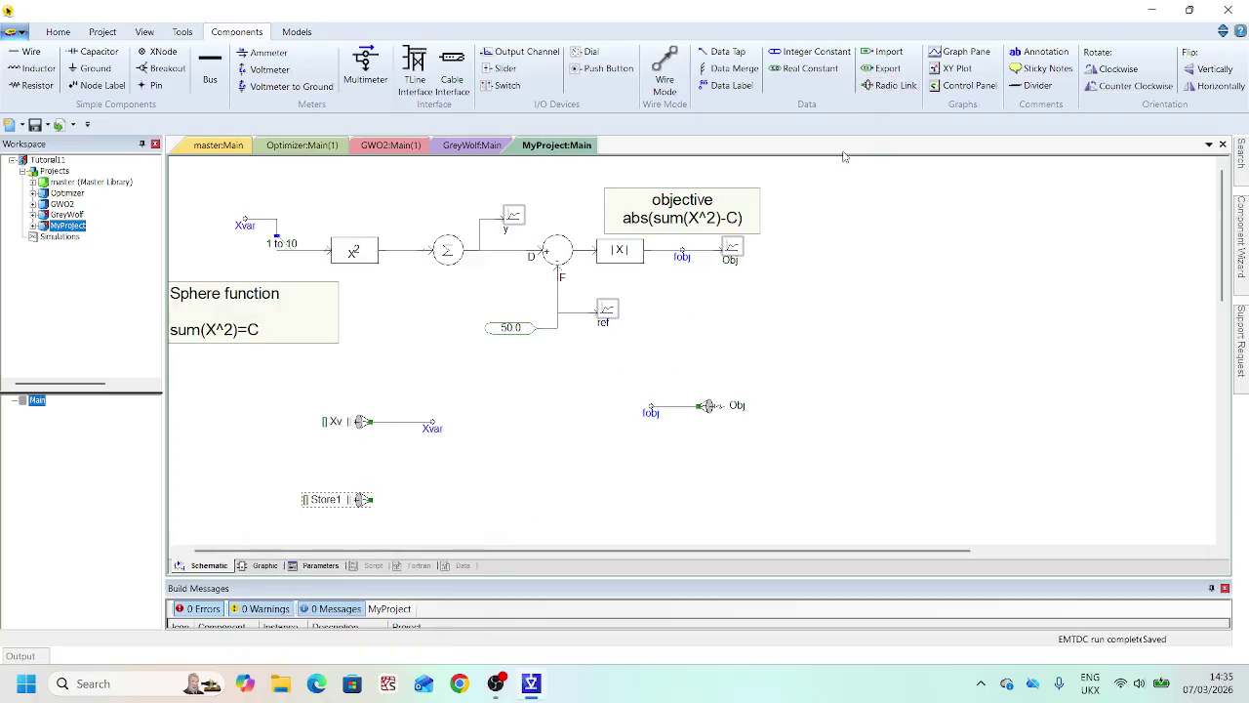
- Place a radio link opposite Store1 in Transmit mode with signal name Store2, and move it slightly closer to Store1
click(552, 498)
double_click(550, 501)
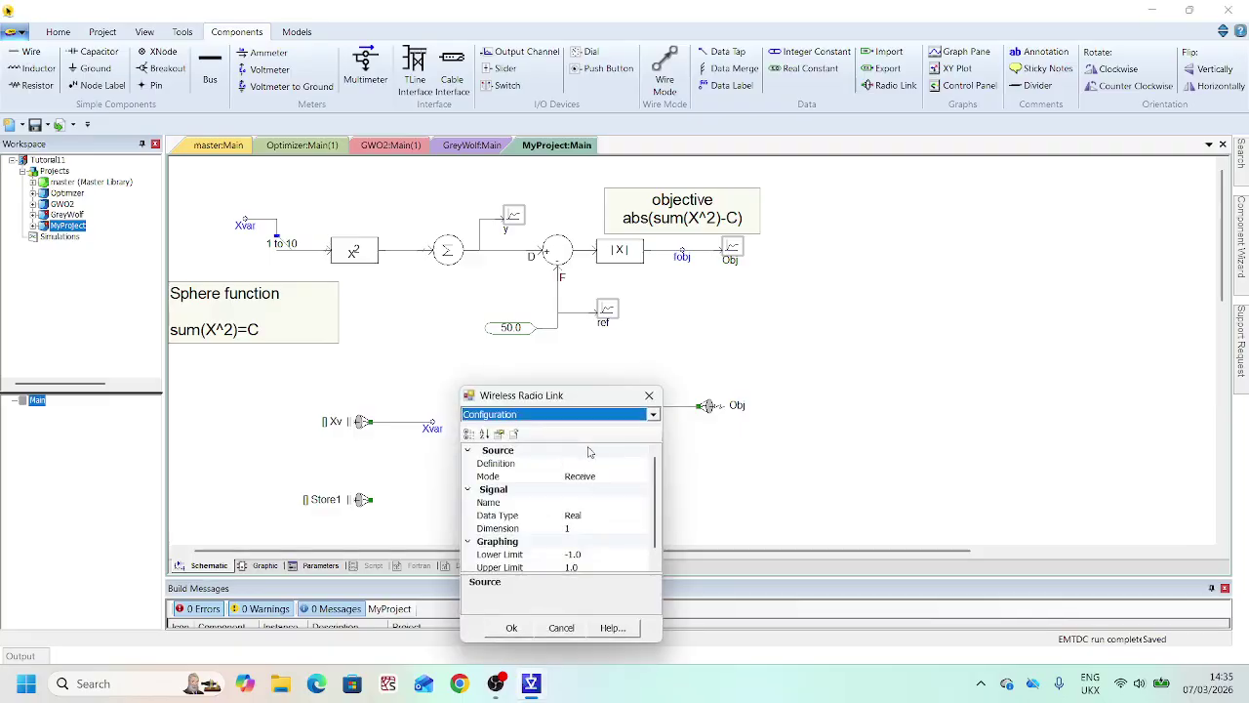
click(595, 477)
double_click(595, 476)
click(585, 502)
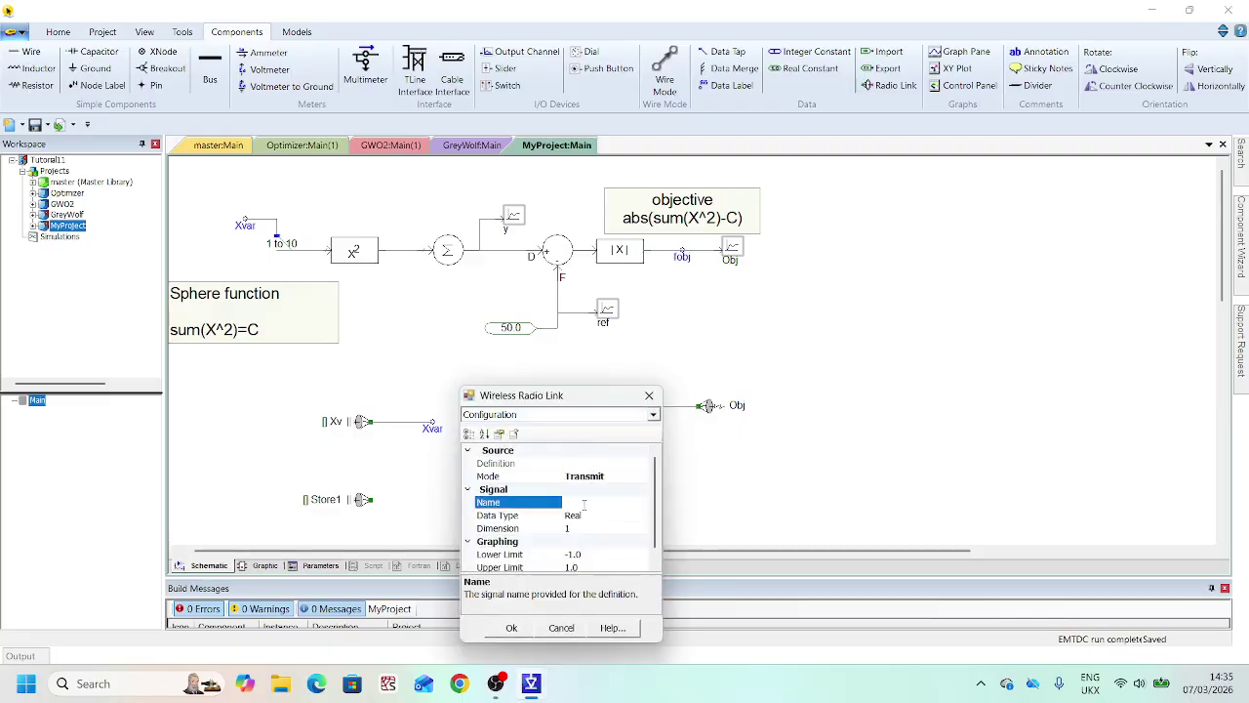
text(Store2)
click(511, 628)
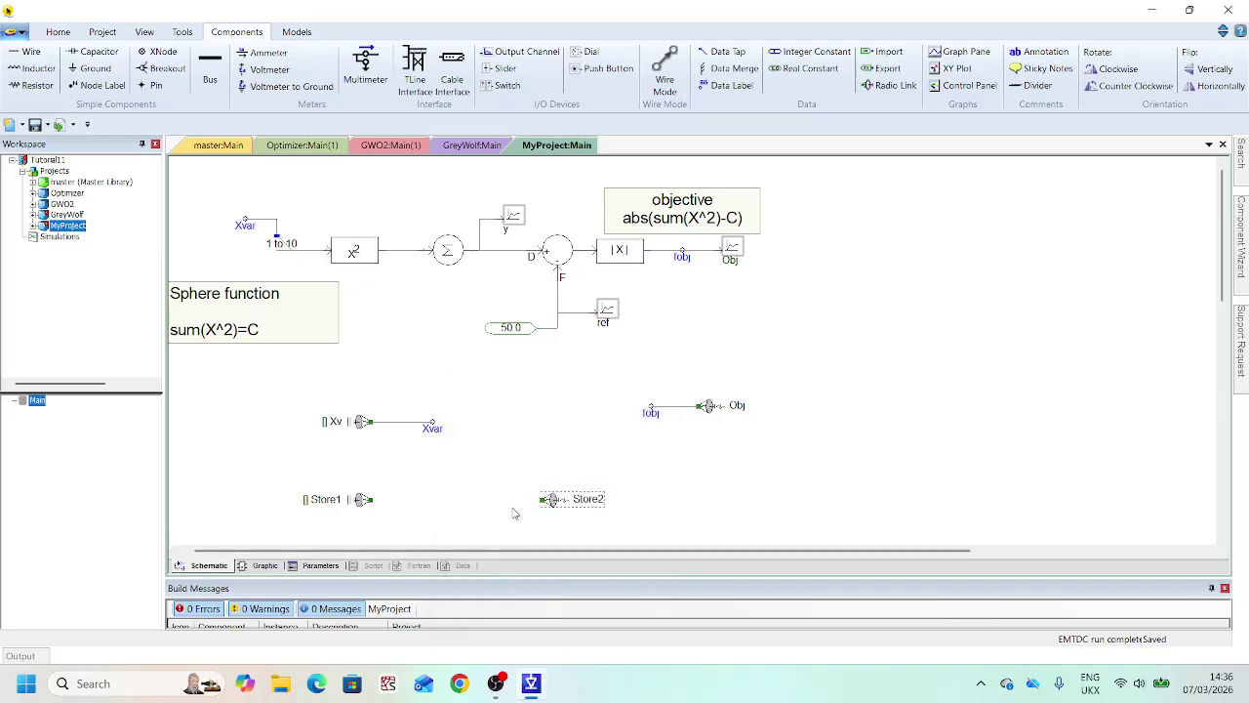
drag(548, 515, 518, 514)
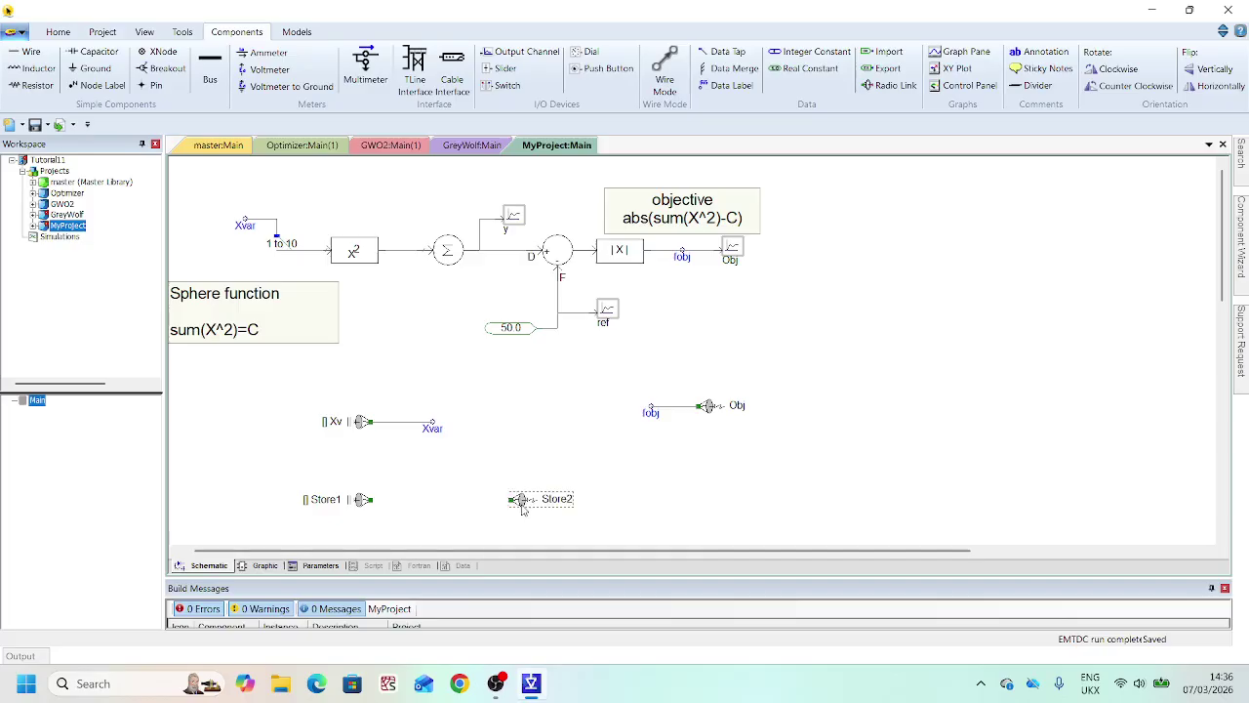
- Wire the receiving Store1 radio link to the transmitting Store2 radio link
click(664, 73)
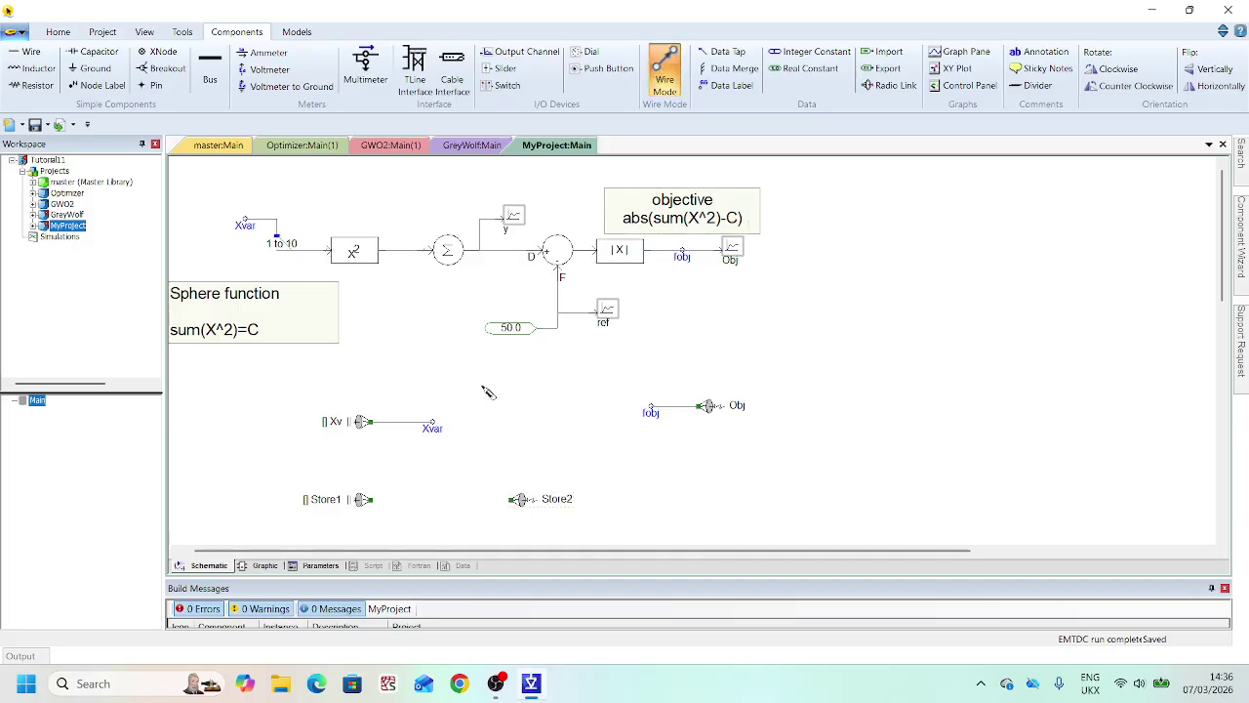
click(371, 500)
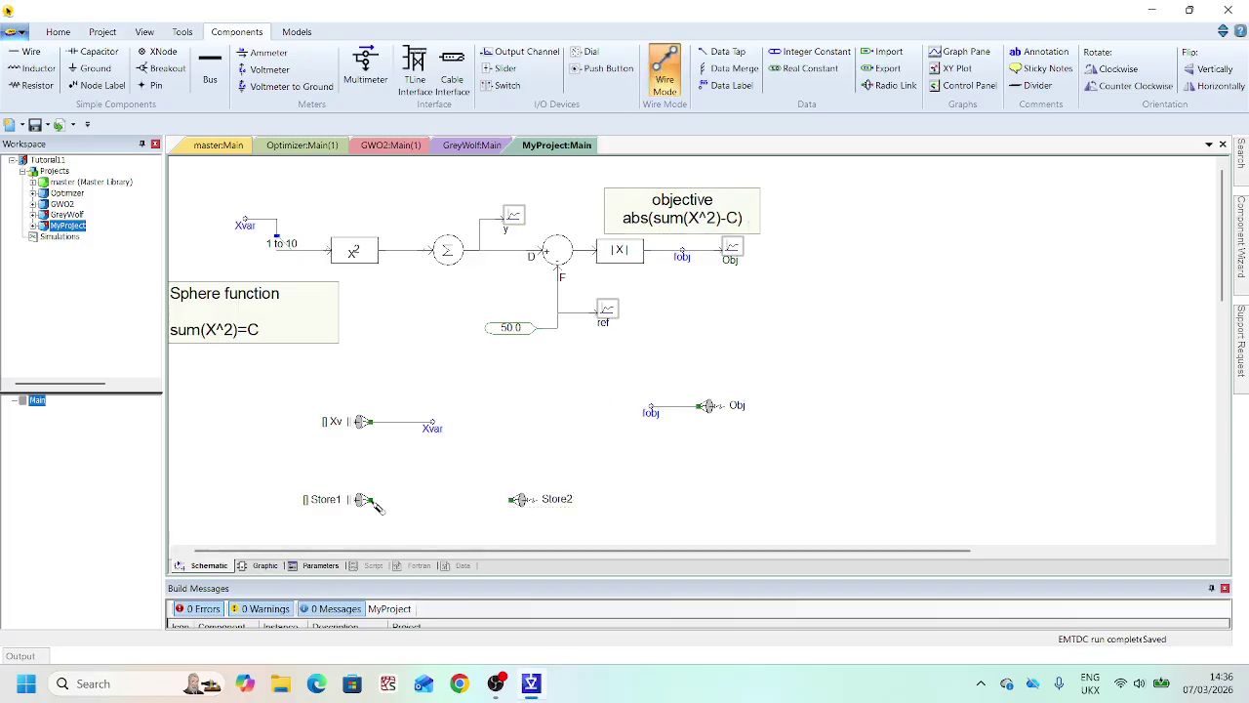
click(511, 499)
right_click(516, 503)
key(Escape)
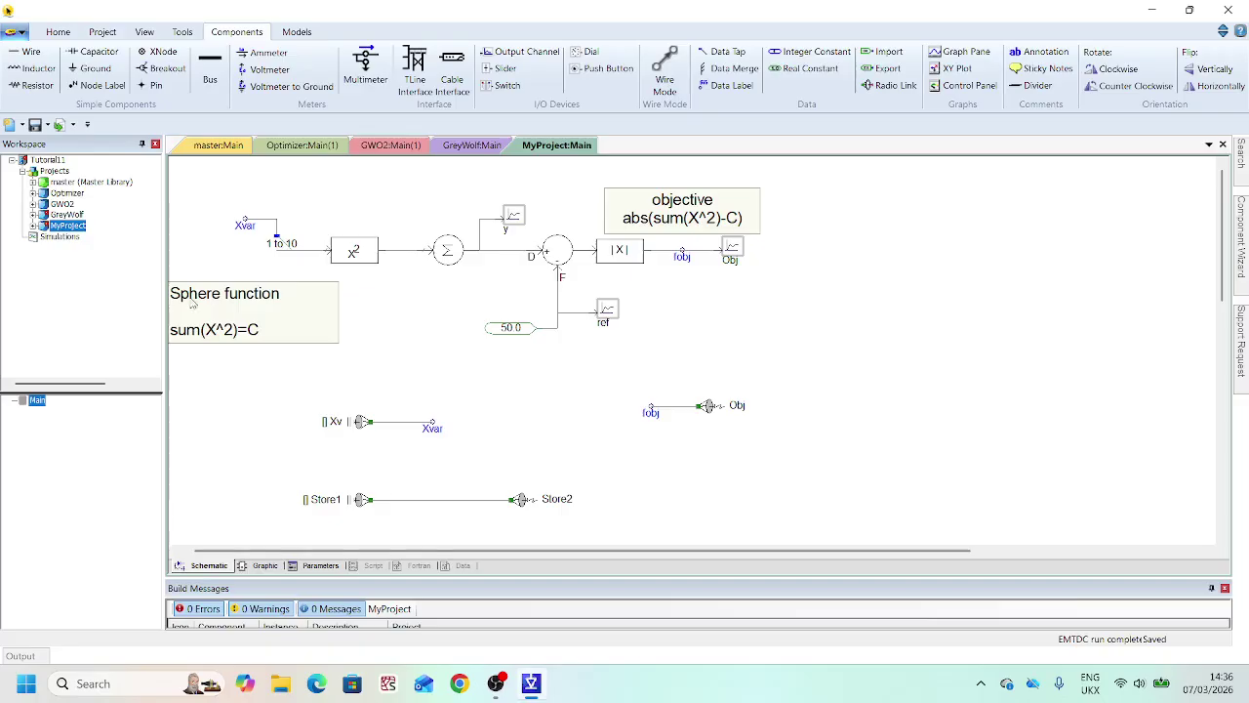
- Set the source definition of GreyWolf's receiving Obj radio link to MyProject:Main and copy that text
click(77, 215)
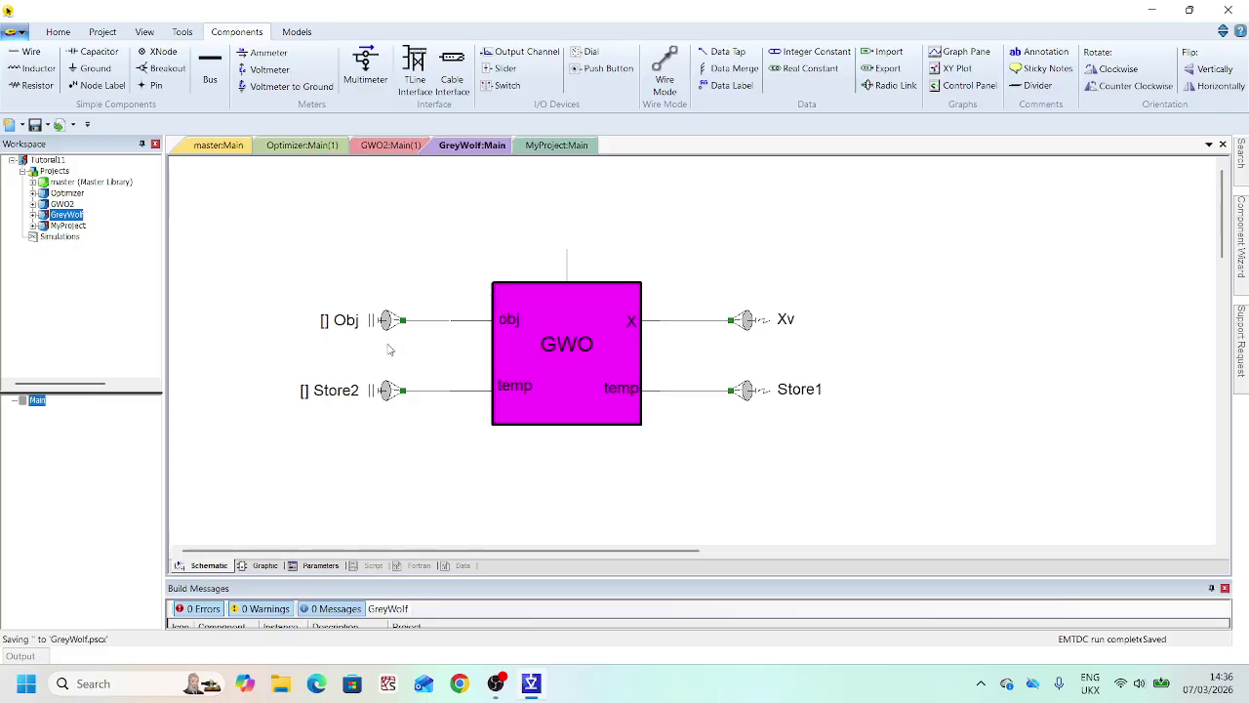
click(326, 327)
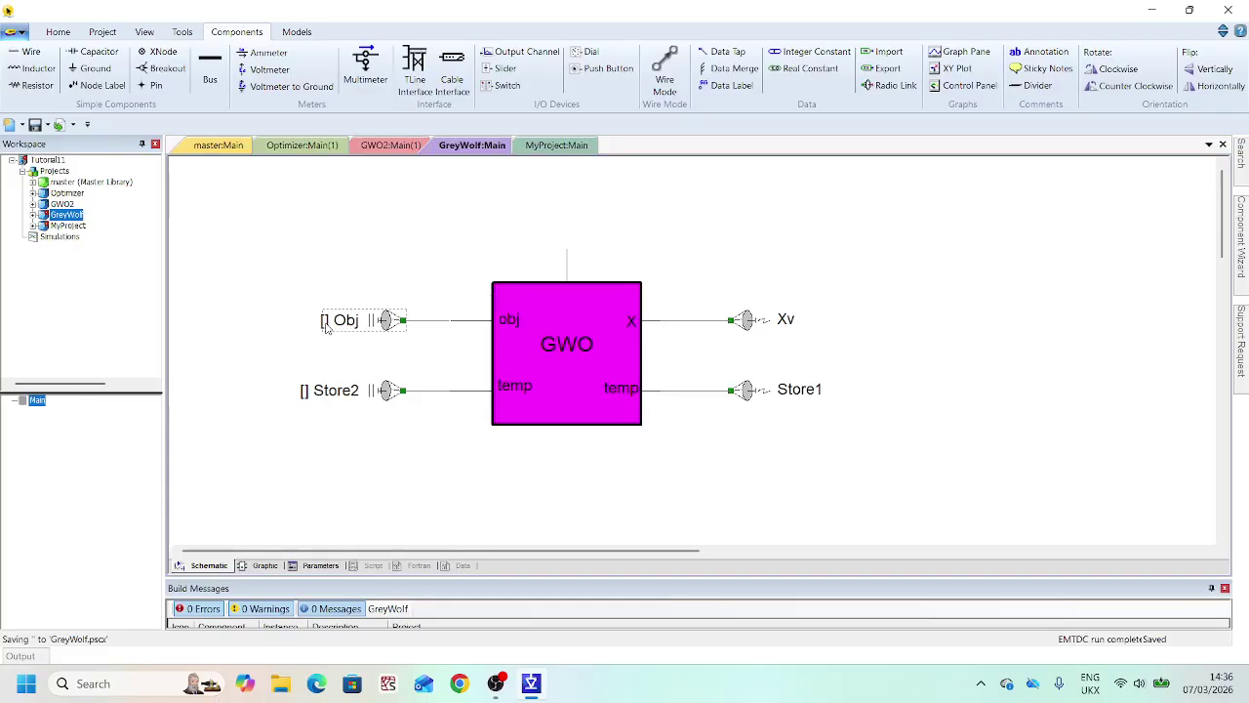
double_click(385, 326)
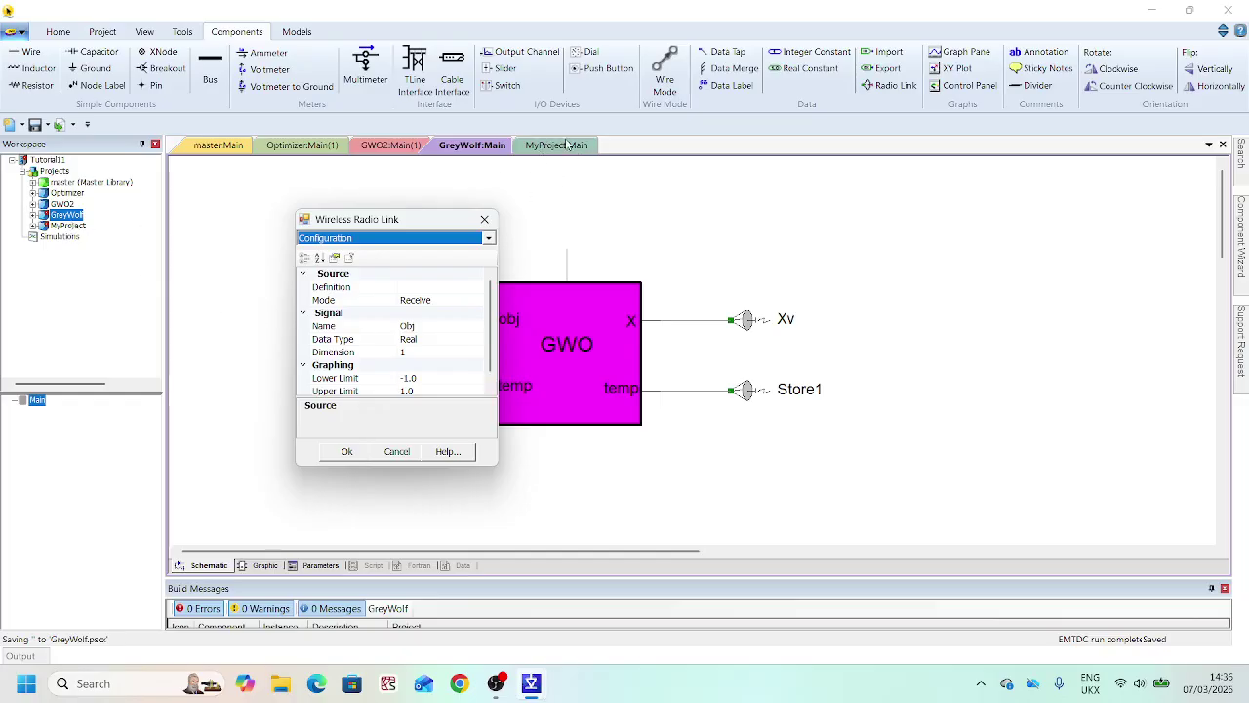
click(419, 288)
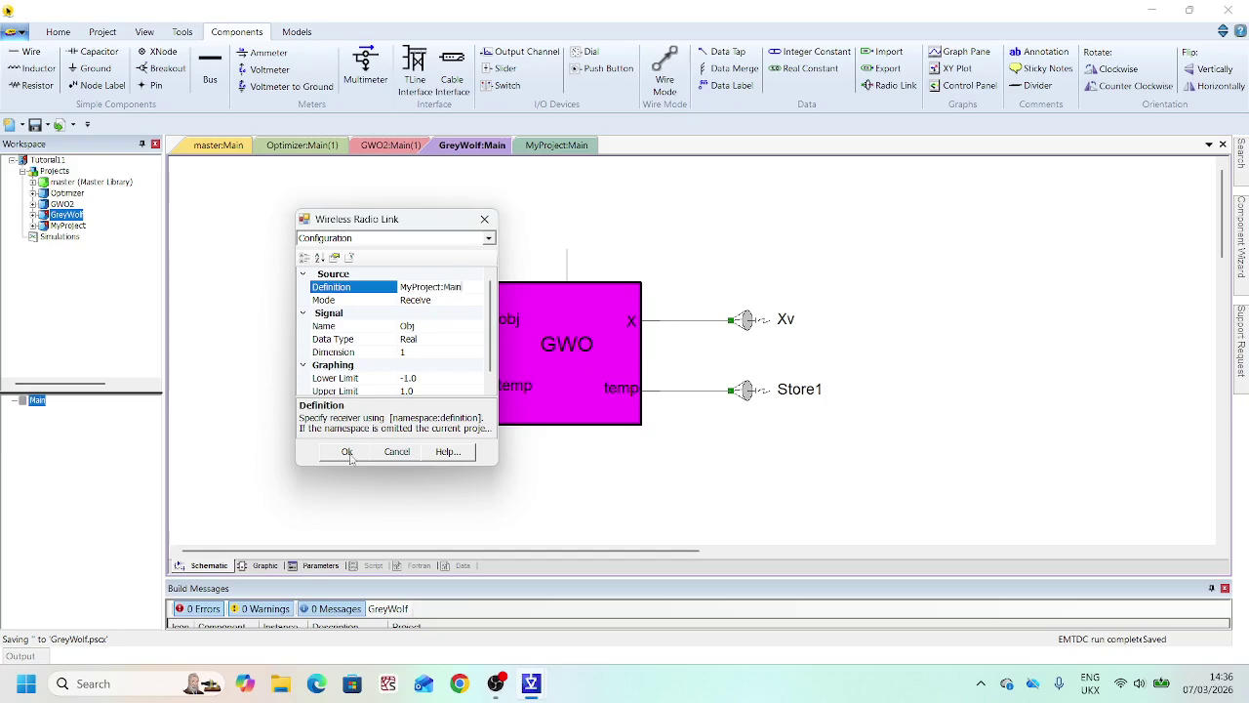
double_click(442, 287)
key(ctrl+c)
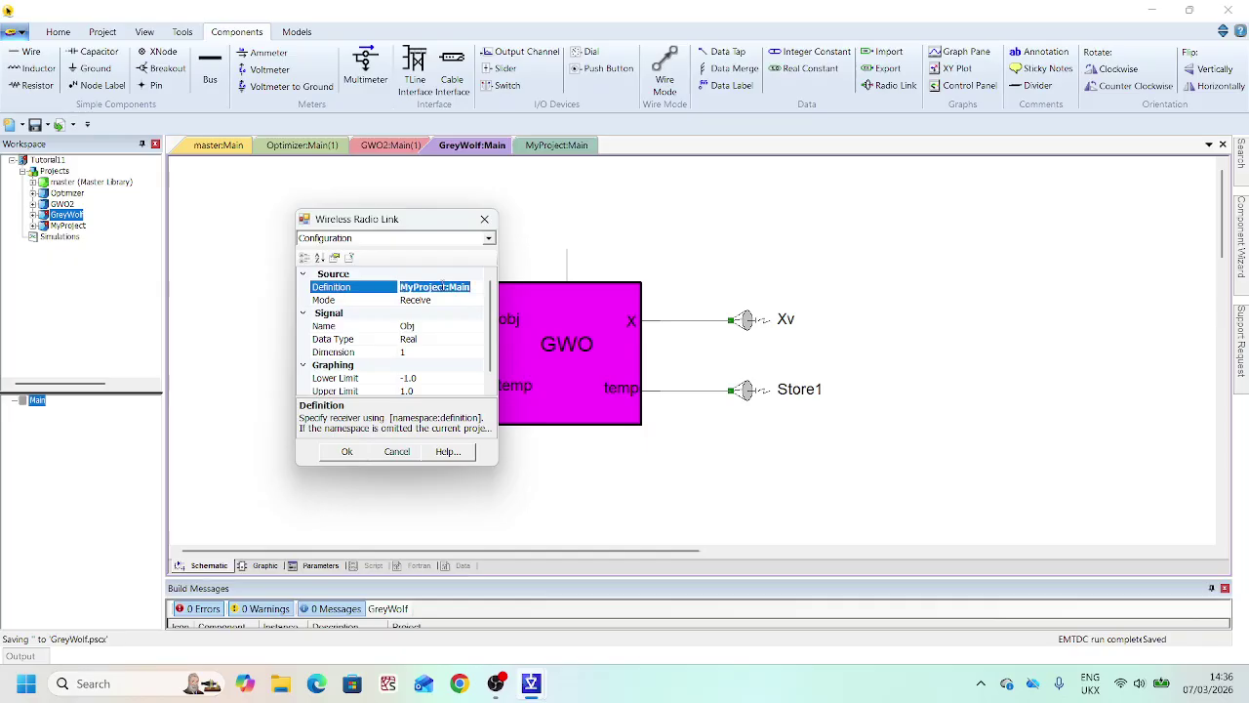
click(348, 451)
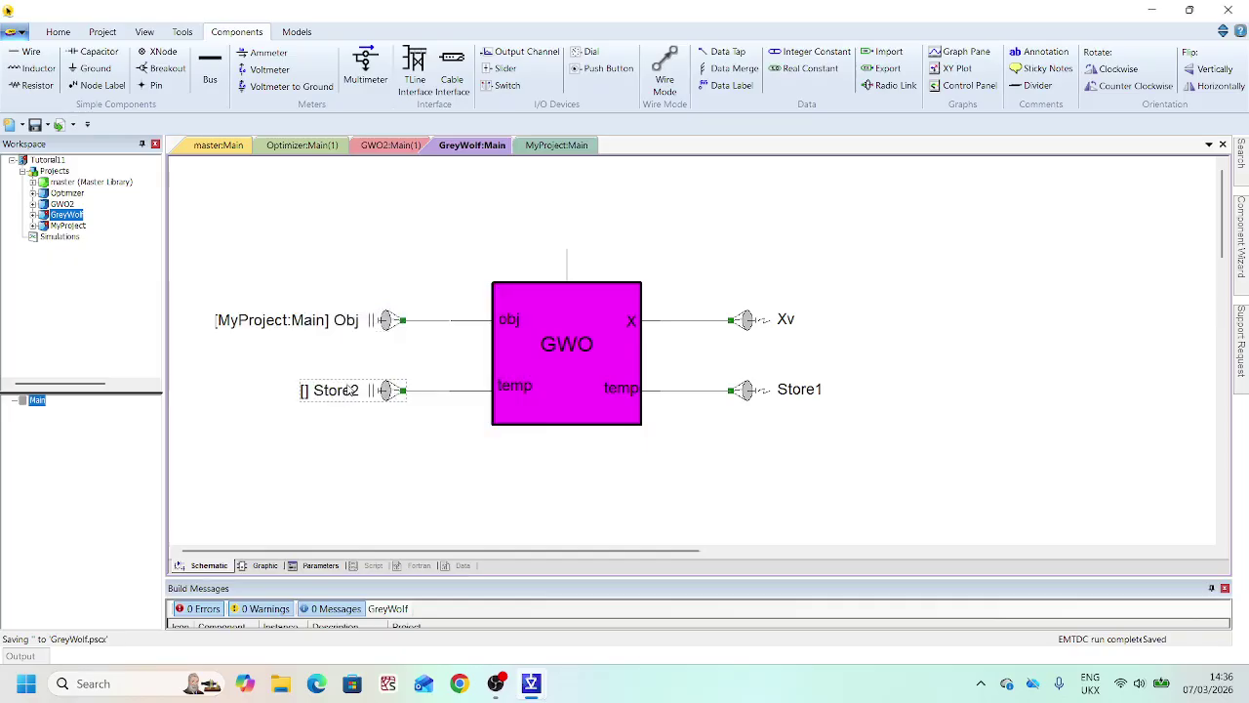
- Set the source definition of GreyWolf's receiving Store2 radio link to MyProject:Main
double_click(348, 390)
click(407, 346)
key(ctrl+v)
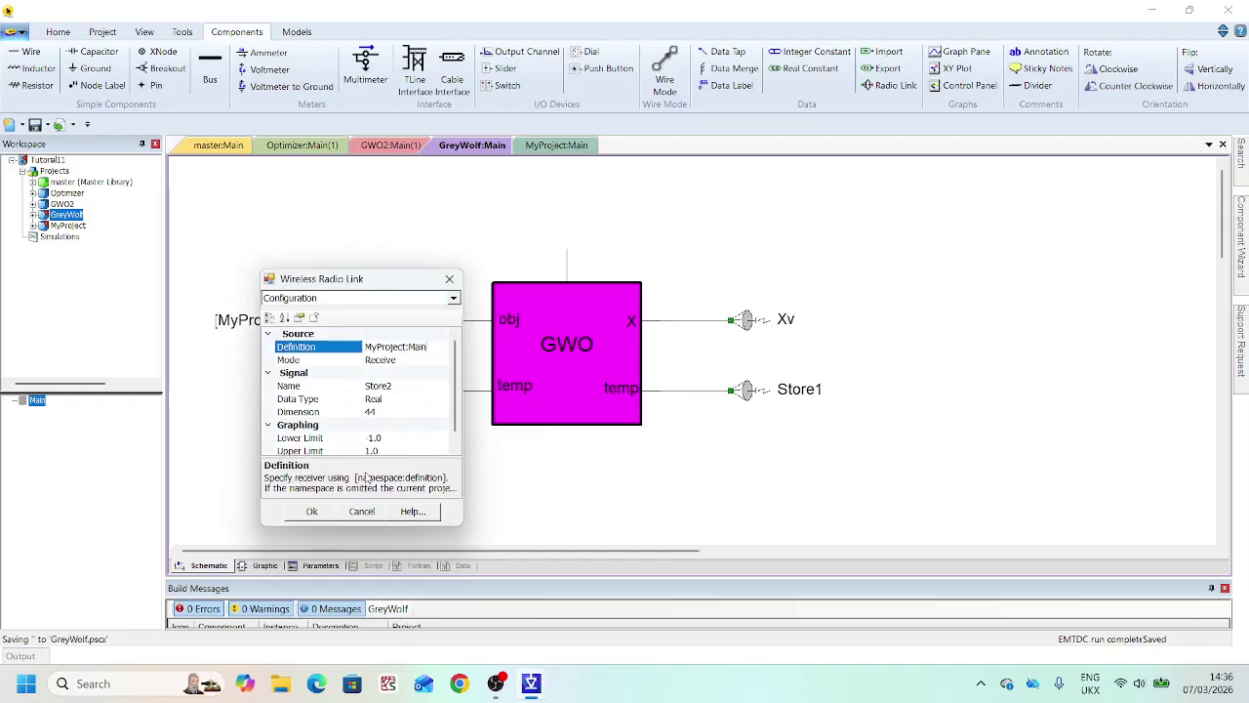
click(312, 511)
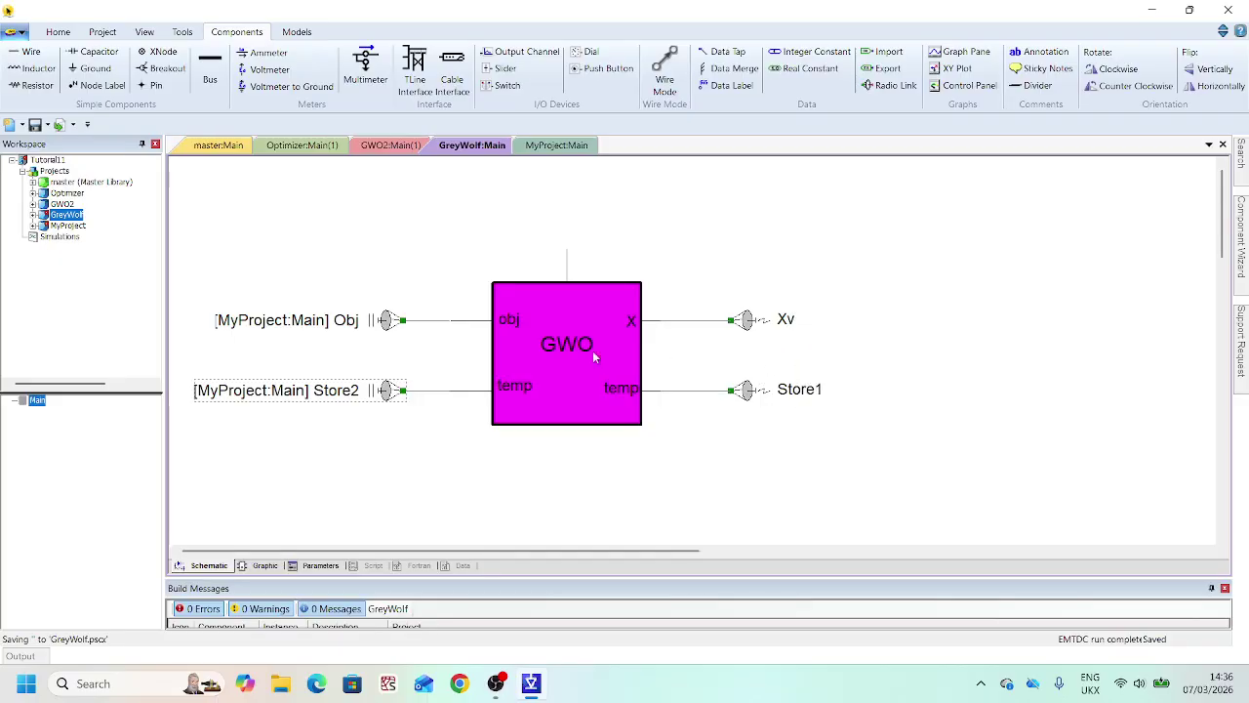
- Set the source definition of MyProject's receiving Xv radio link to GreyWolf:Main and copy that text
double_click(68, 226)
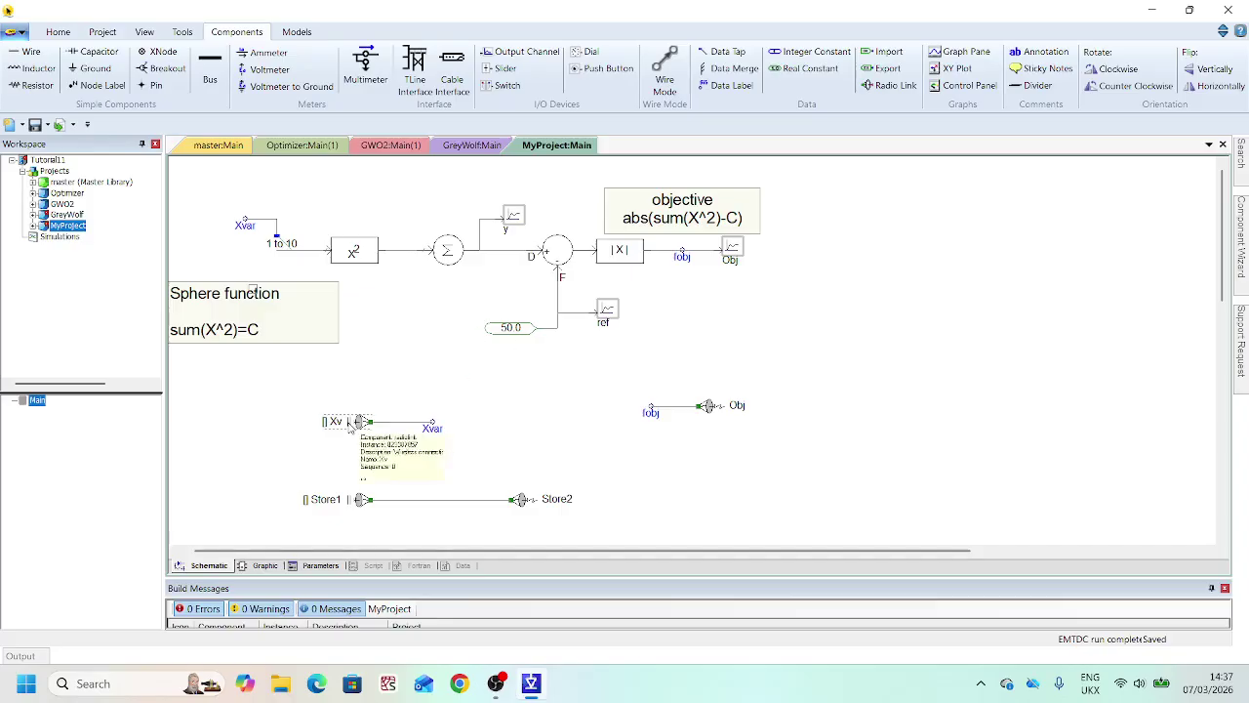
double_click(350, 424)
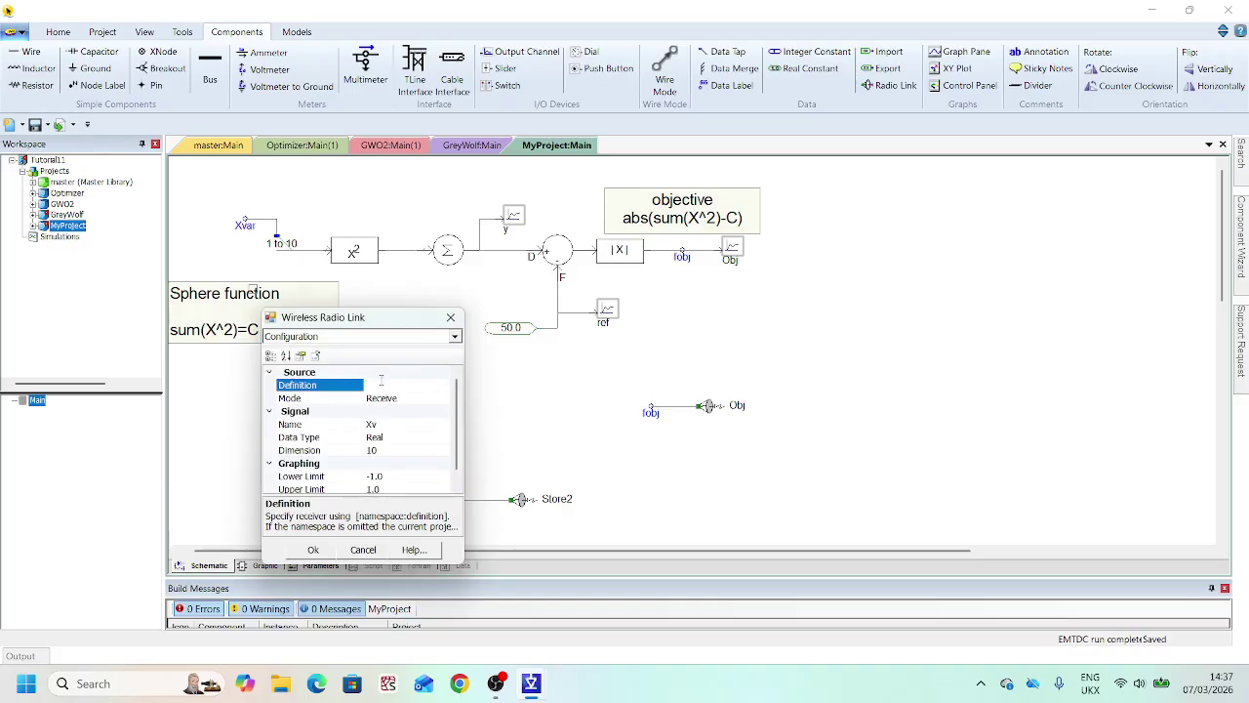
click(384, 381)
text(GreyWolf:Main)
double_click(434, 385)
key(ctrl+c)
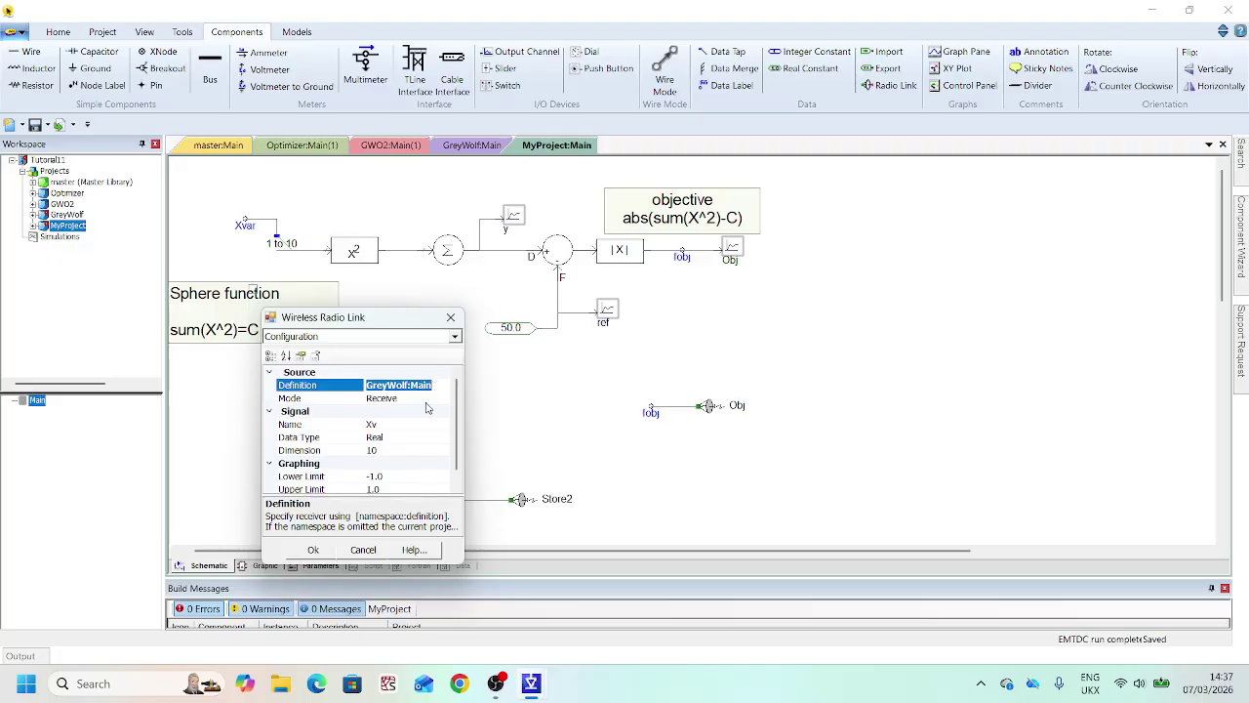
click(310, 552)
- Set the source definition of MyProject's receiving Store1 radio link to GreyWolf:Main
double_click(304, 498)
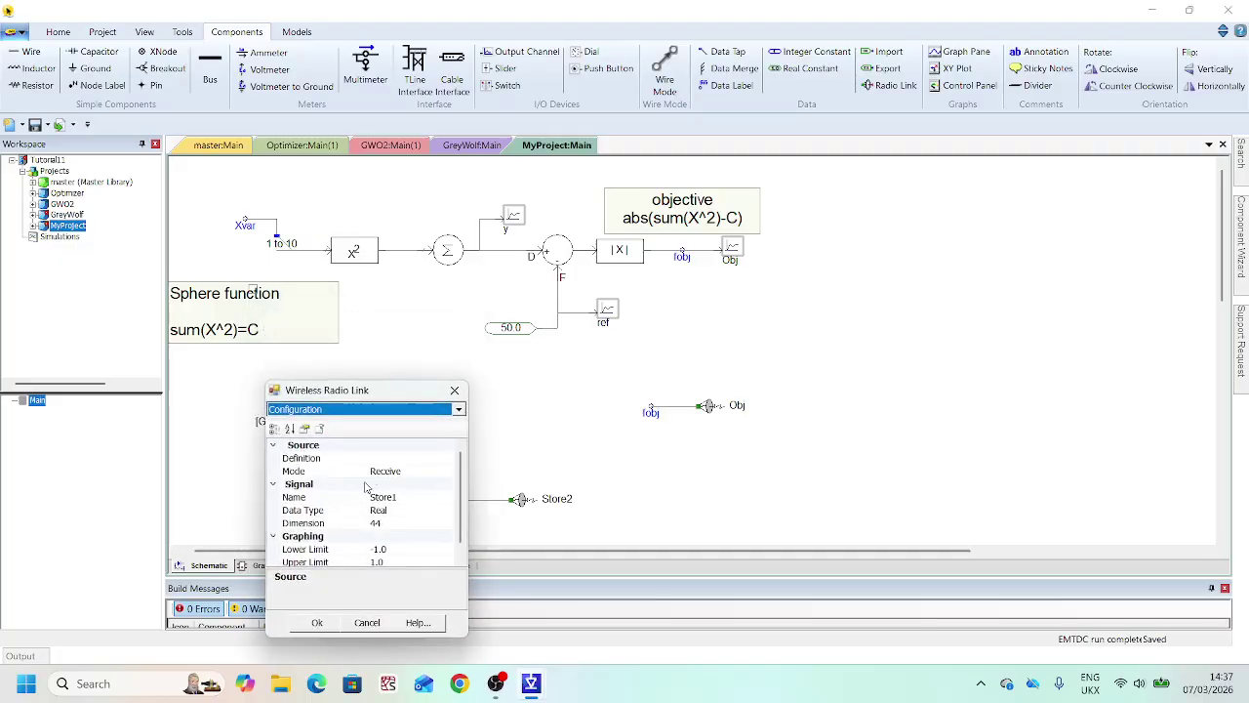
click(417, 457)
key(ctrl+v)
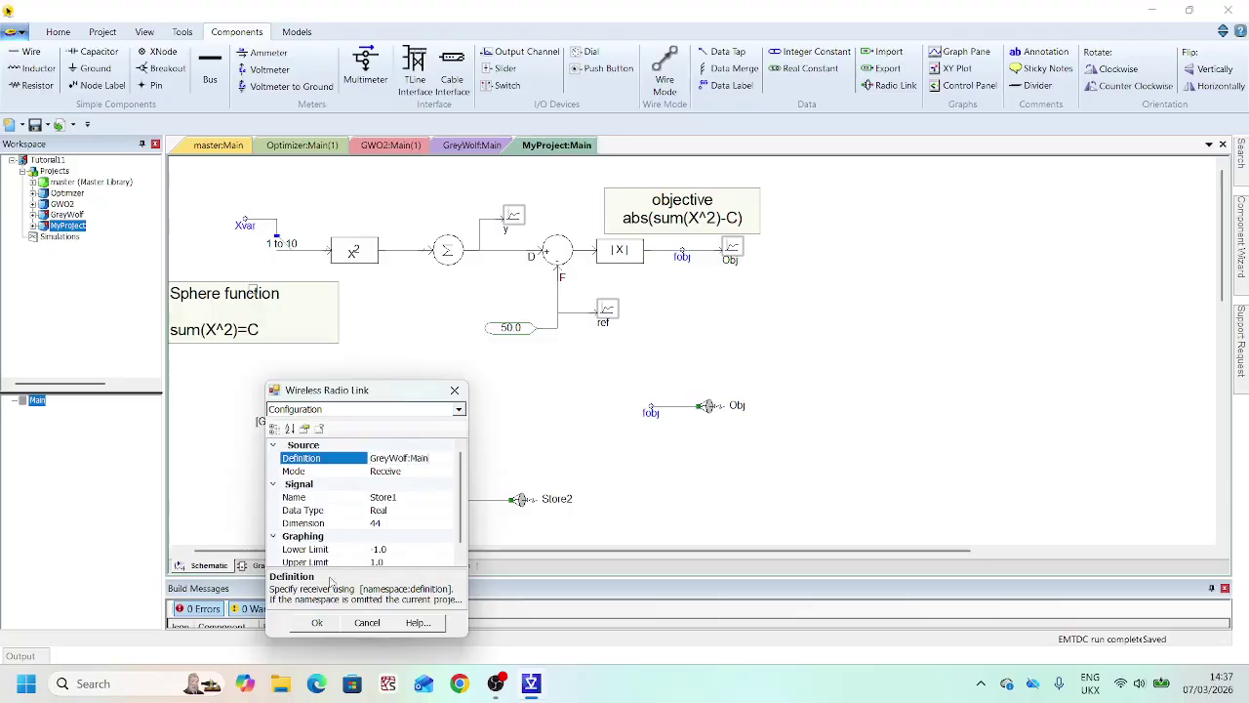
click(316, 623)
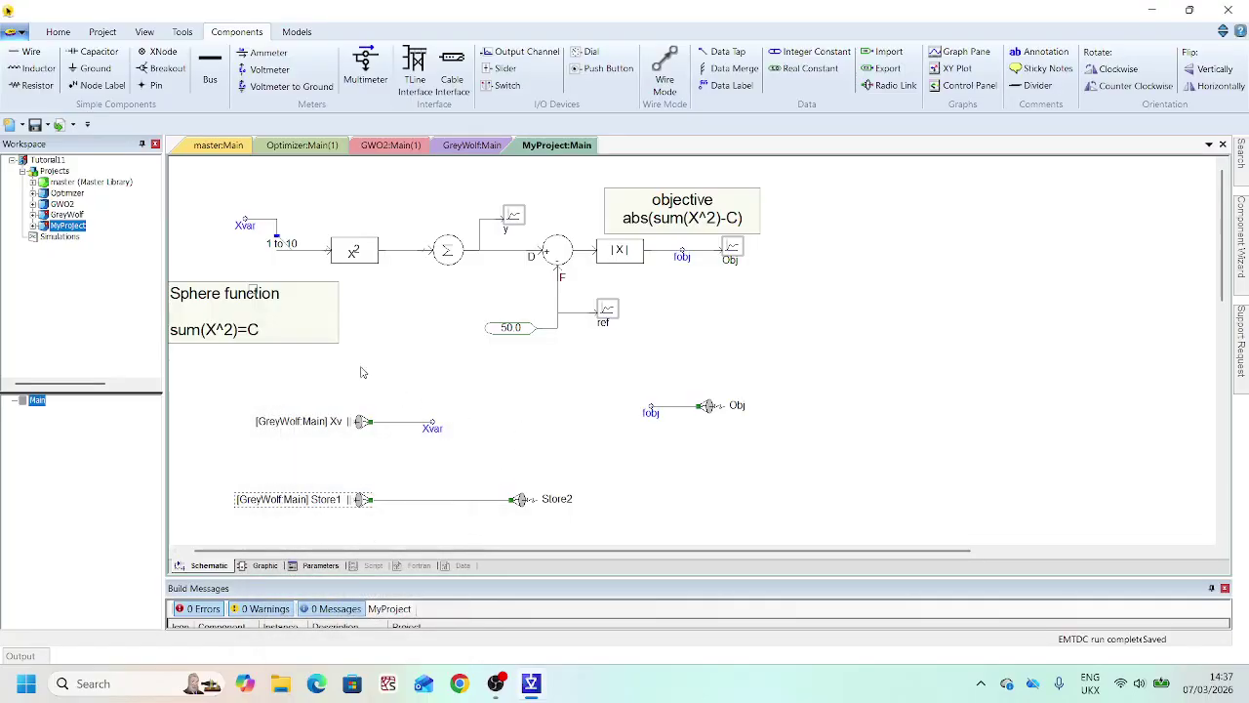
- Check the radio links in the GreyWolf and MyProject schematics and save the work
double_click(78, 216)
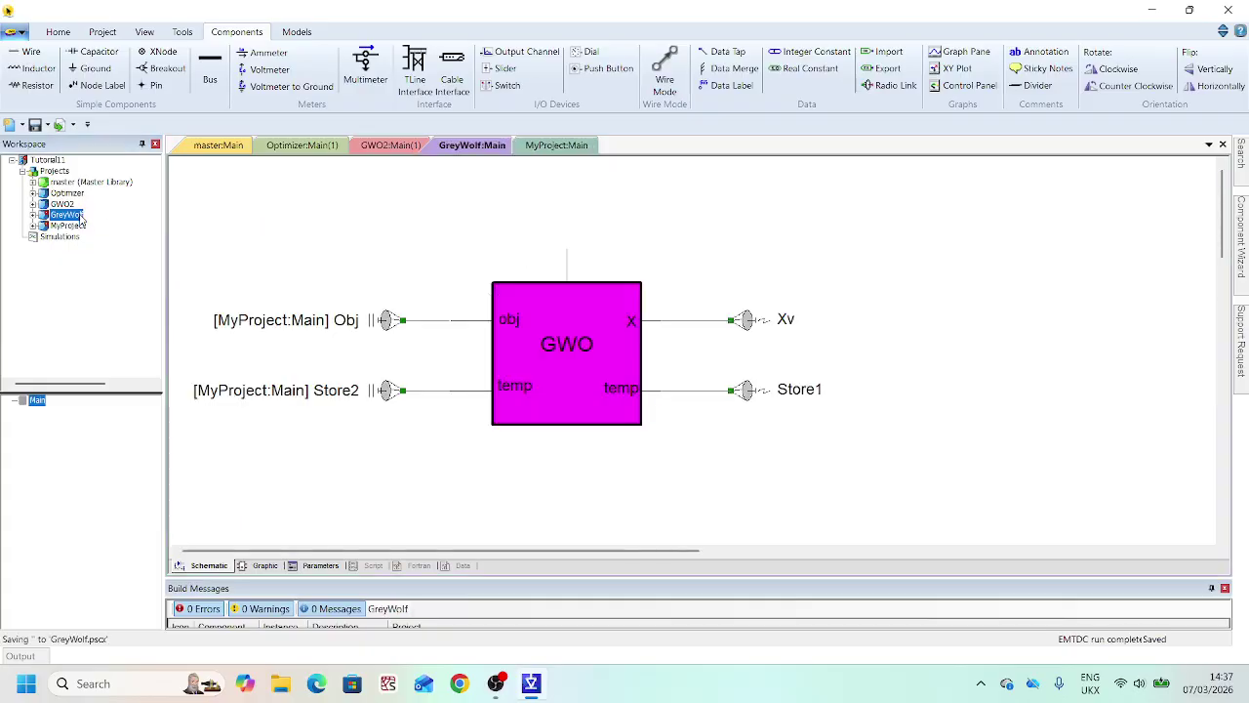
double_click(72, 225)
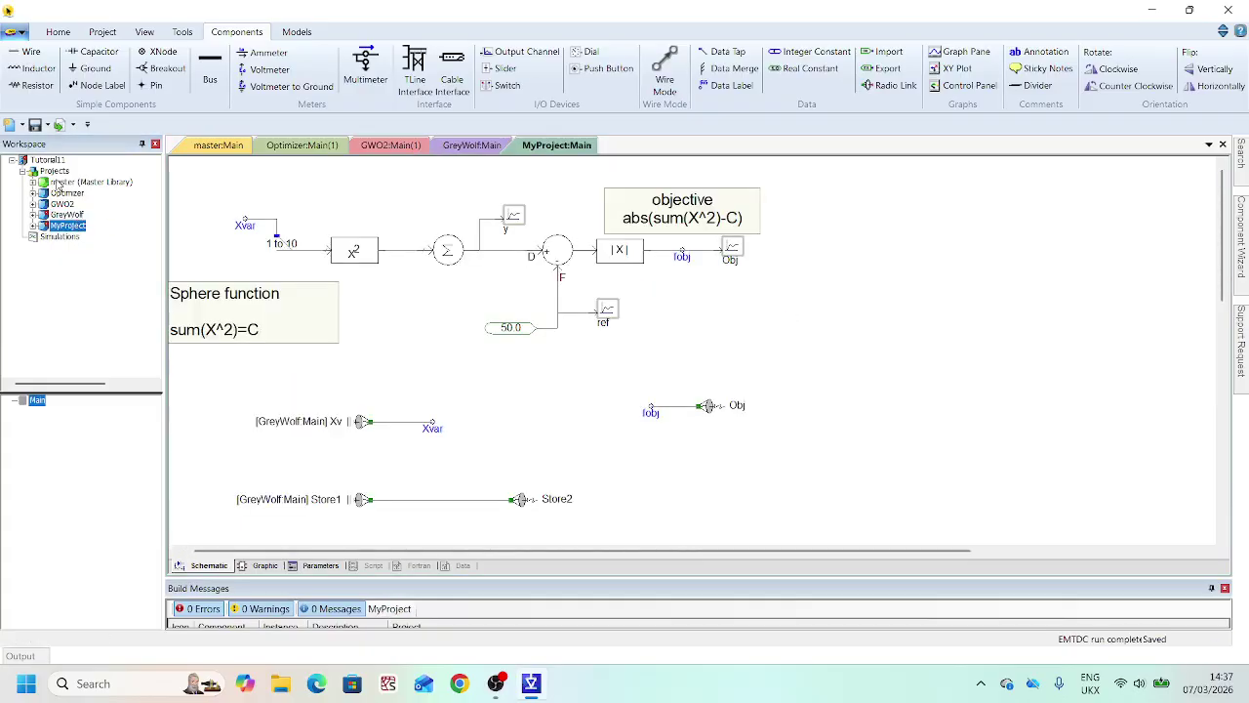
double_click(62, 215)
click(36, 125)
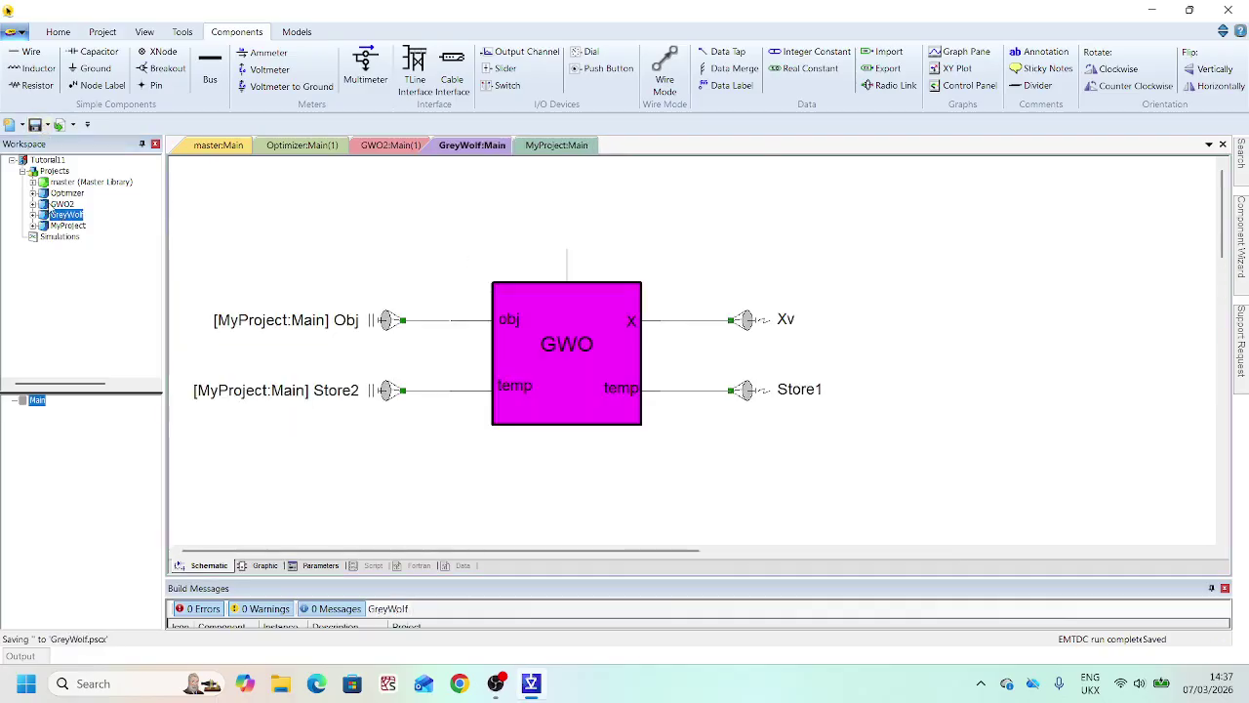
- Copy GWO2's TIME and Delta-T comparator circuit with its start label into GreyWolf, above the GWO block
double_click(58, 204)
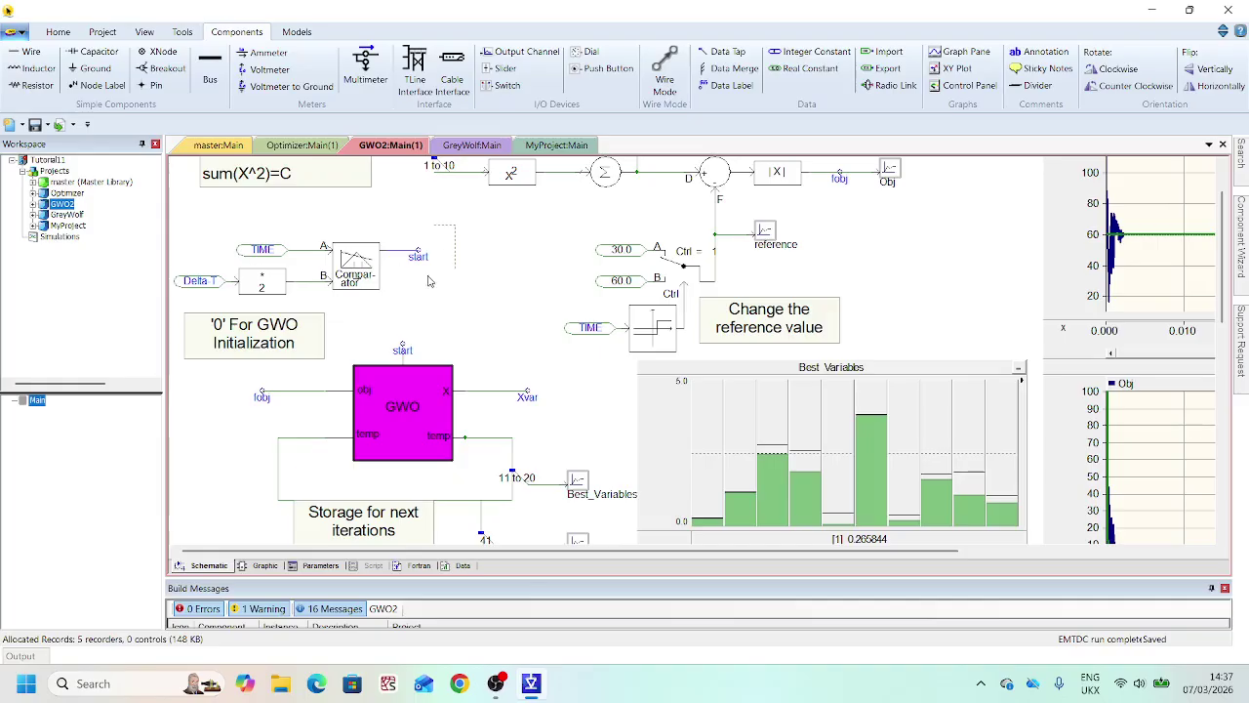
drag(457, 225, 168, 319)
double_click(67, 213)
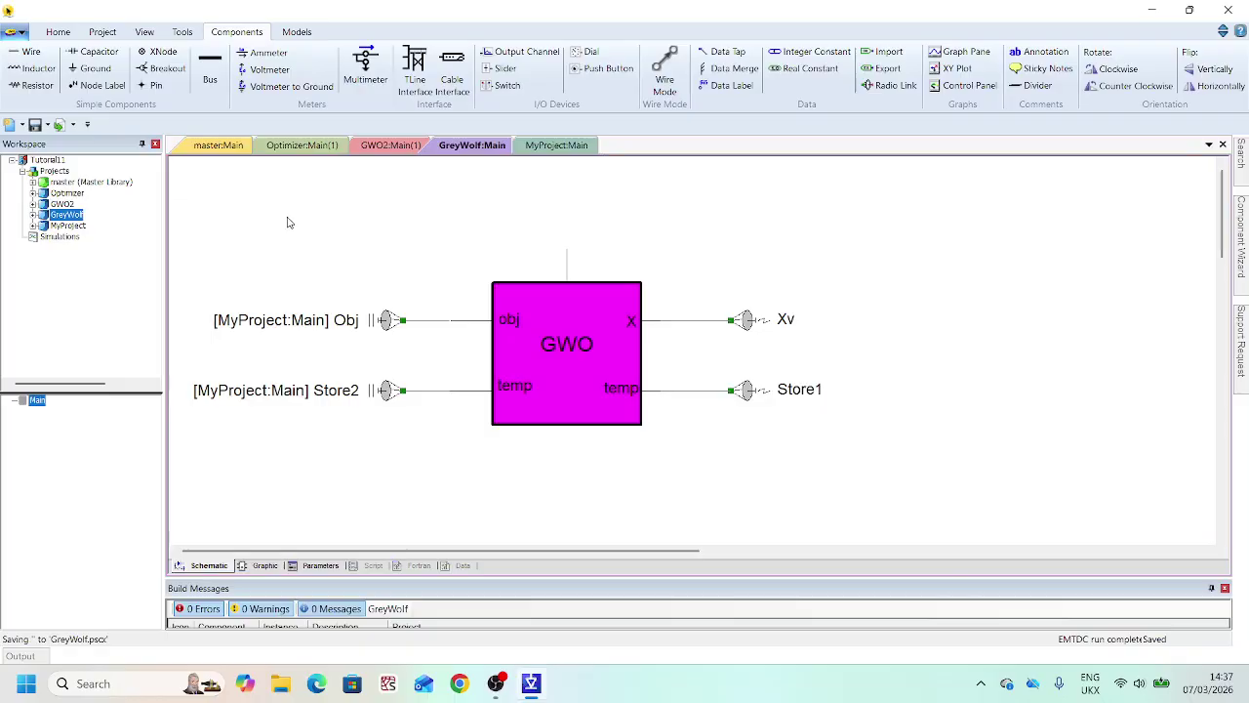
key(ctrl+v)
click(604, 239)
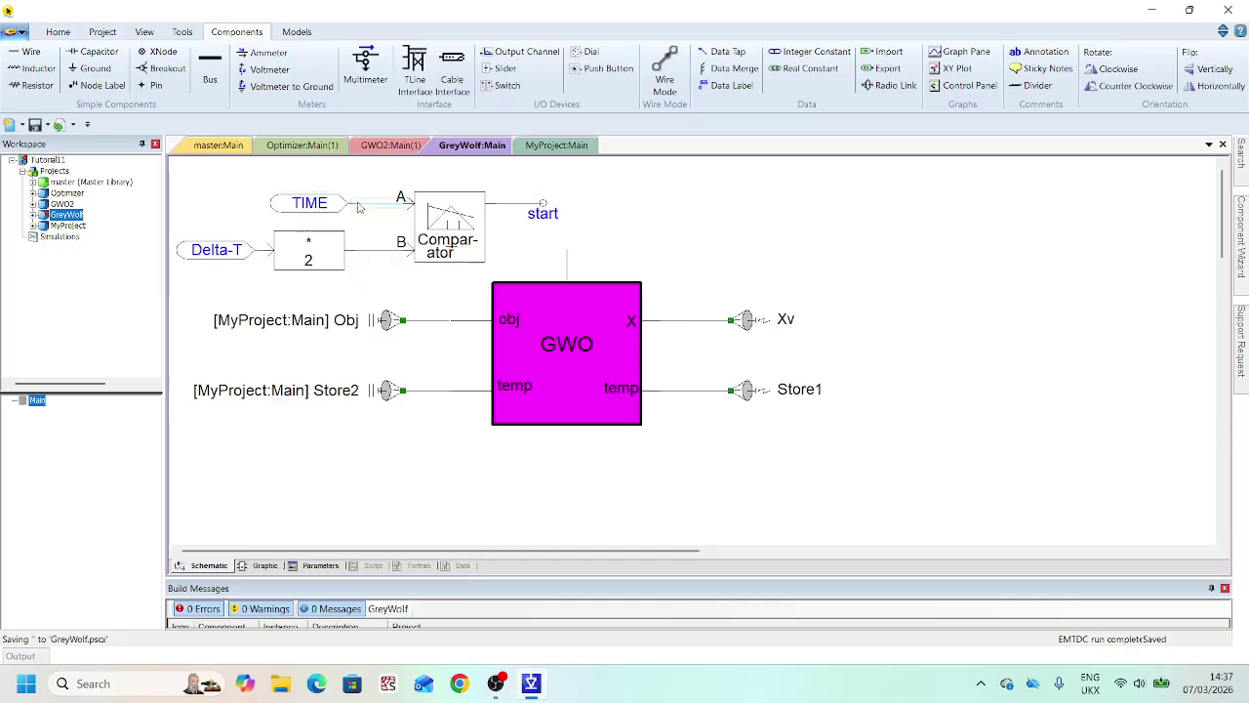
- Set GreyWolf's multiple run configuration to Master (enabled) with 100 runs
click(102, 32)
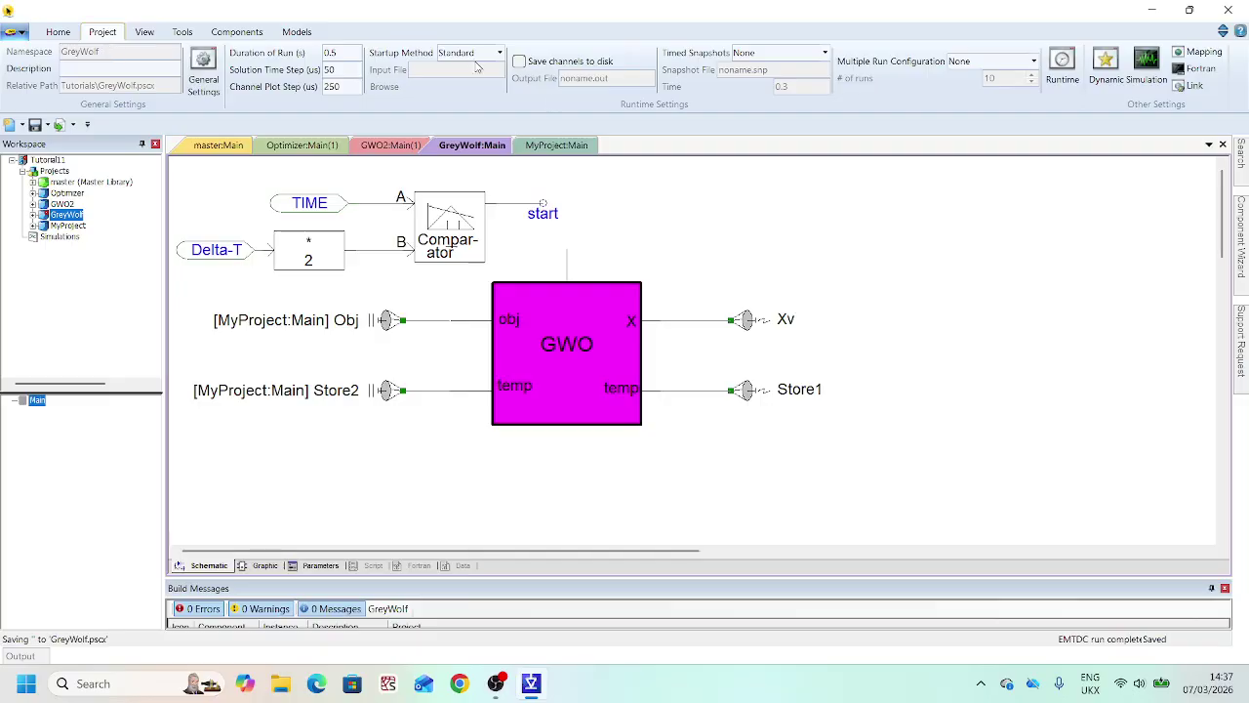
click(994, 62)
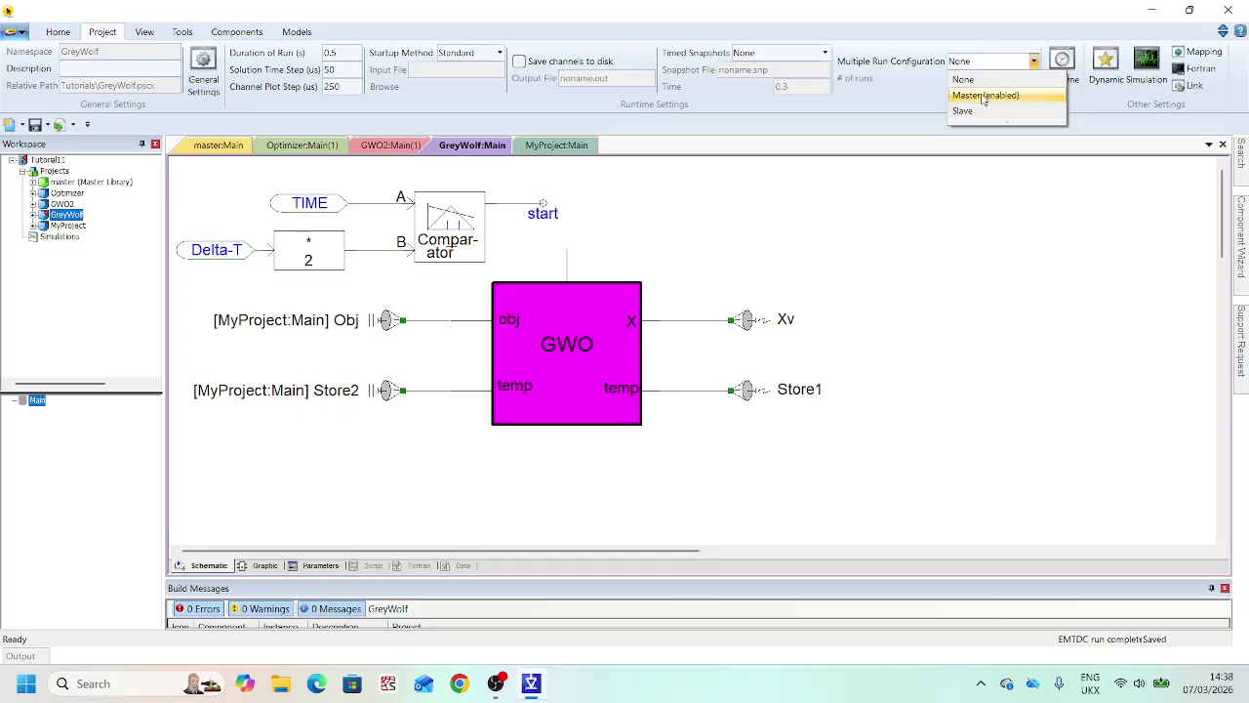
click(982, 96)
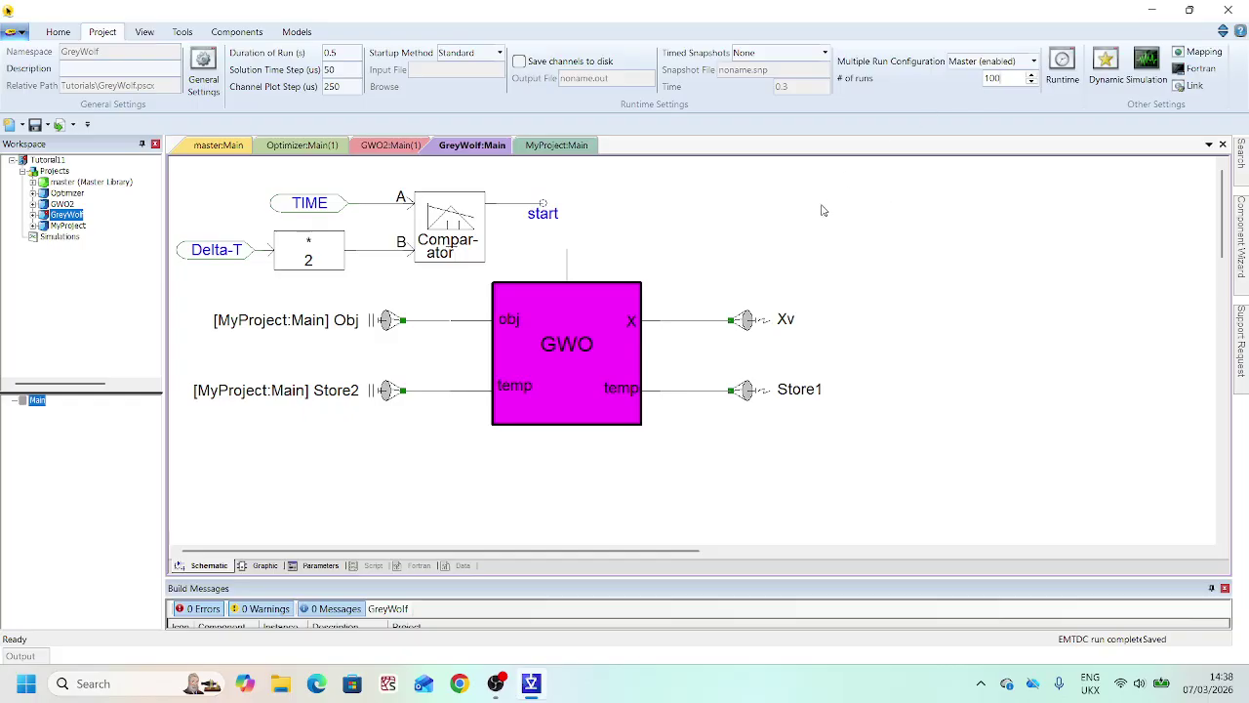
- Set MyProject's multiple run configuration to Slave
double_click(60, 226)
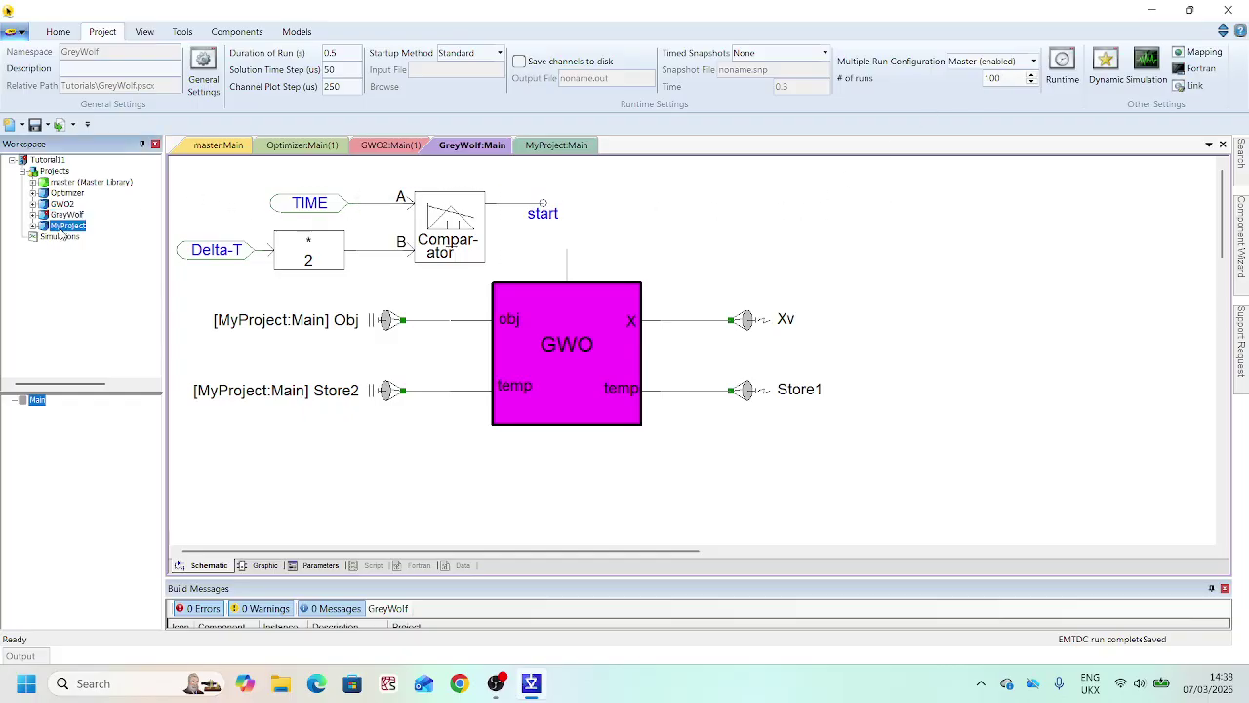
click(976, 61)
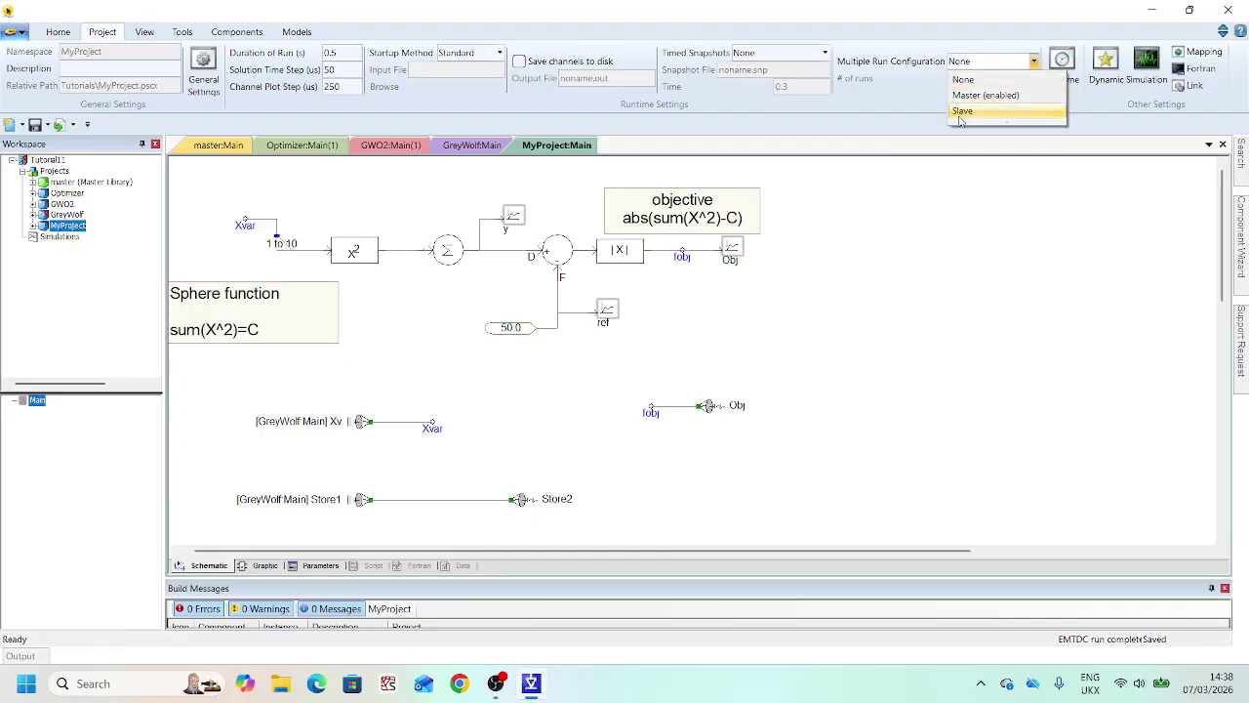
click(963, 111)
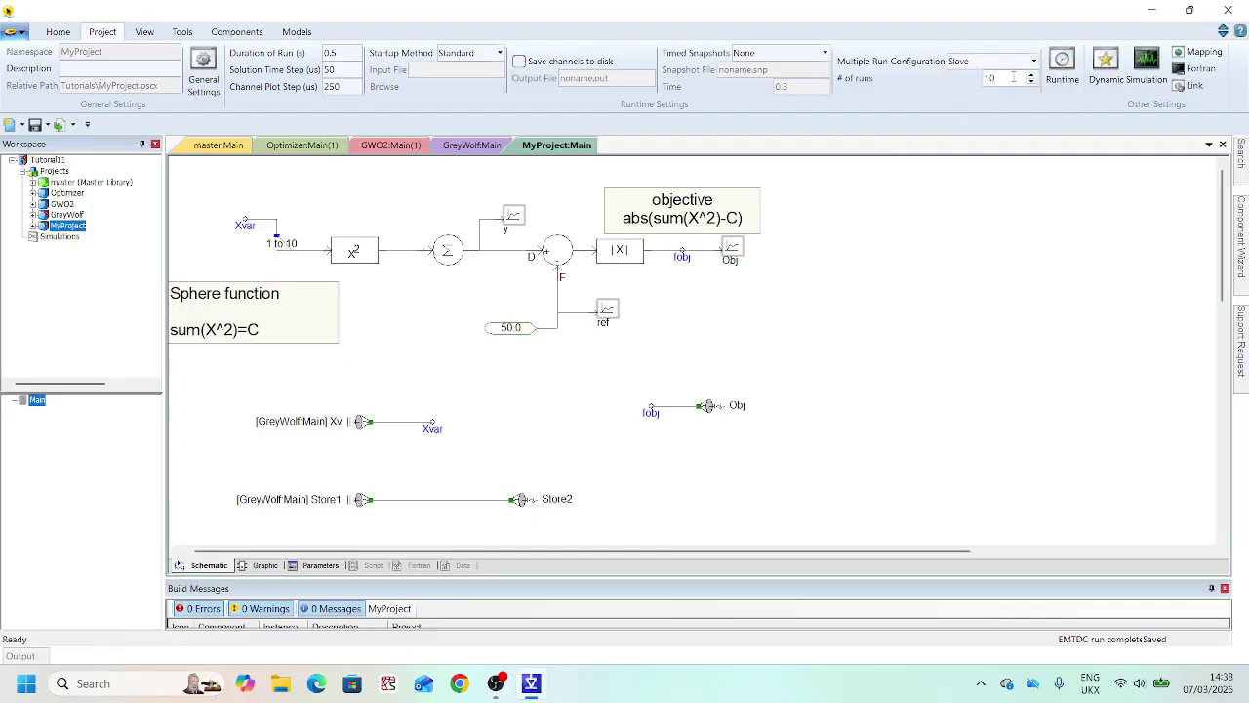
click(1008, 78)
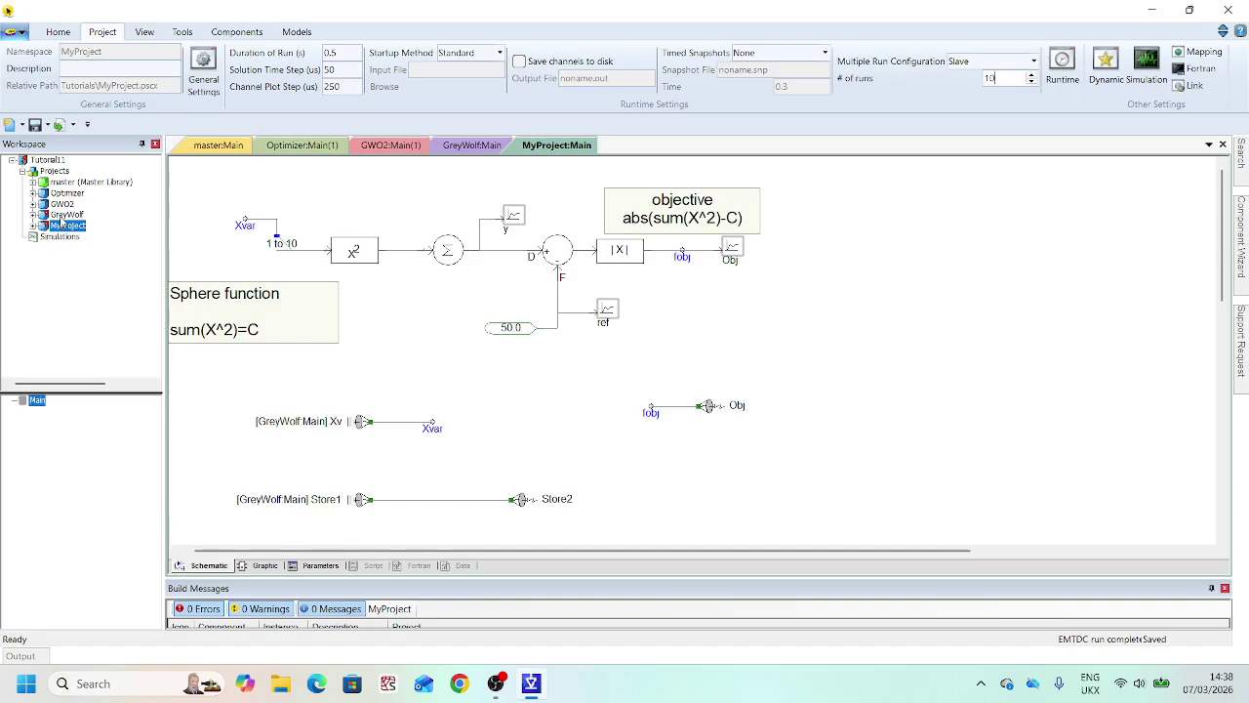
- Delete the TIME, Delta-T and multiply-by-2 blocks feeding the comparator in GreyWolf
click(61, 215)
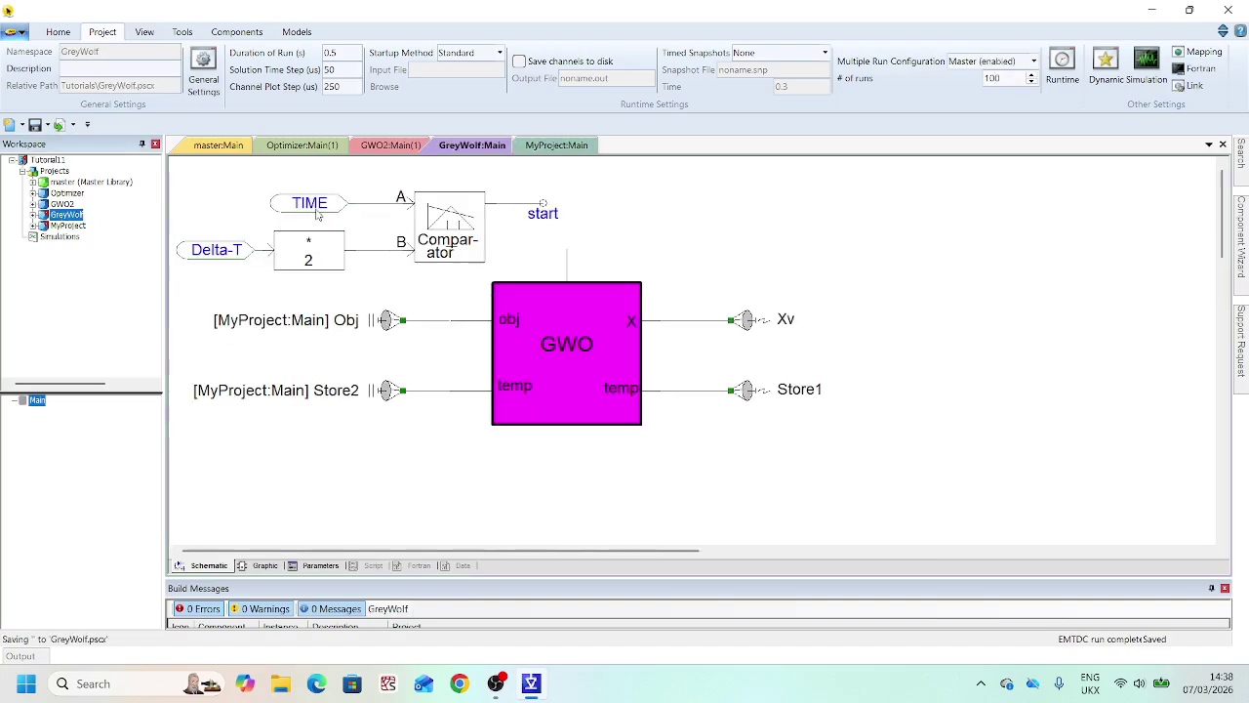
key(Delete)
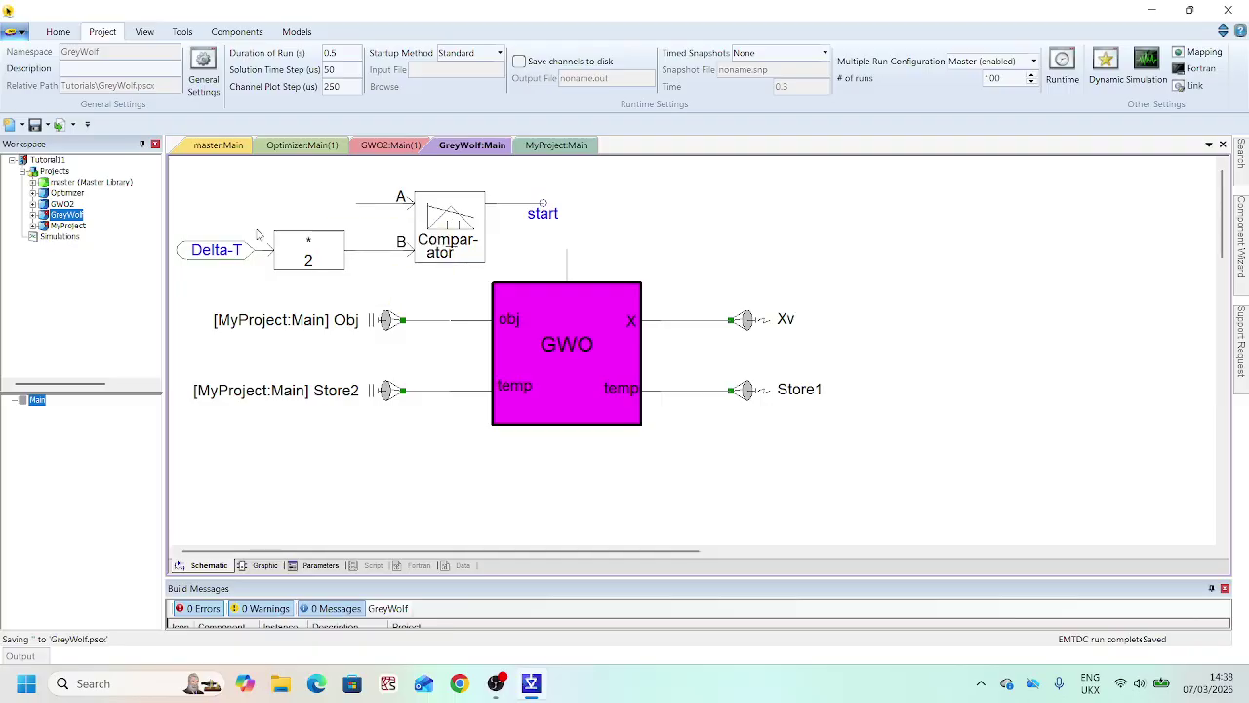
click(235, 251)
key(Delete)
click(312, 252)
key(Delete)
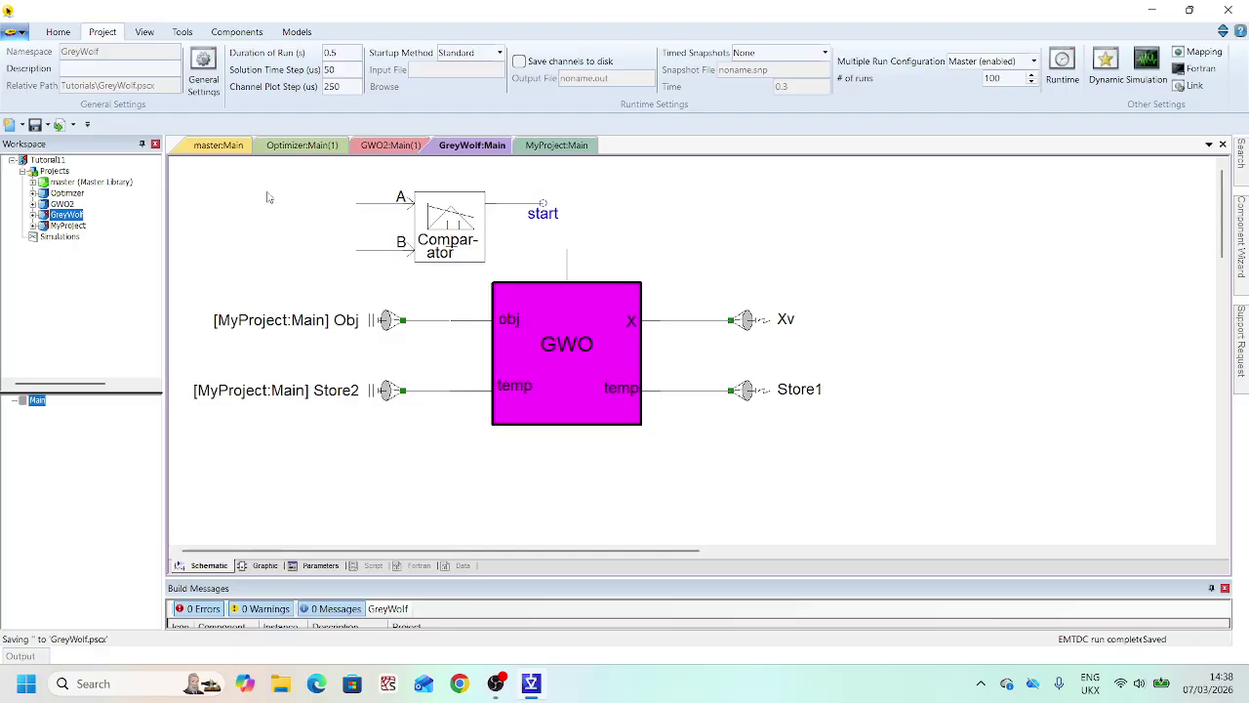
- Copy the Run# component from the master library to comparator input A in GreyWolf and check its parameters
click(221, 146)
scroll(562, 325, up, 5)
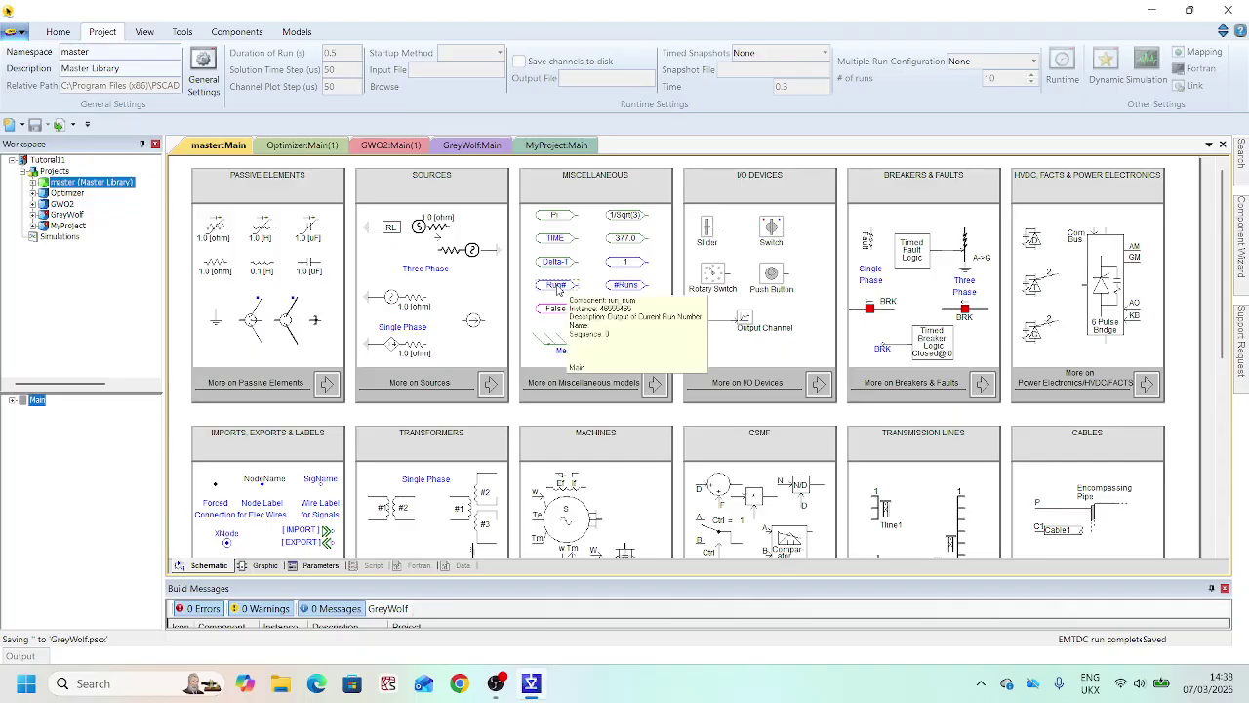
click(478, 146)
key(ctrl+v)
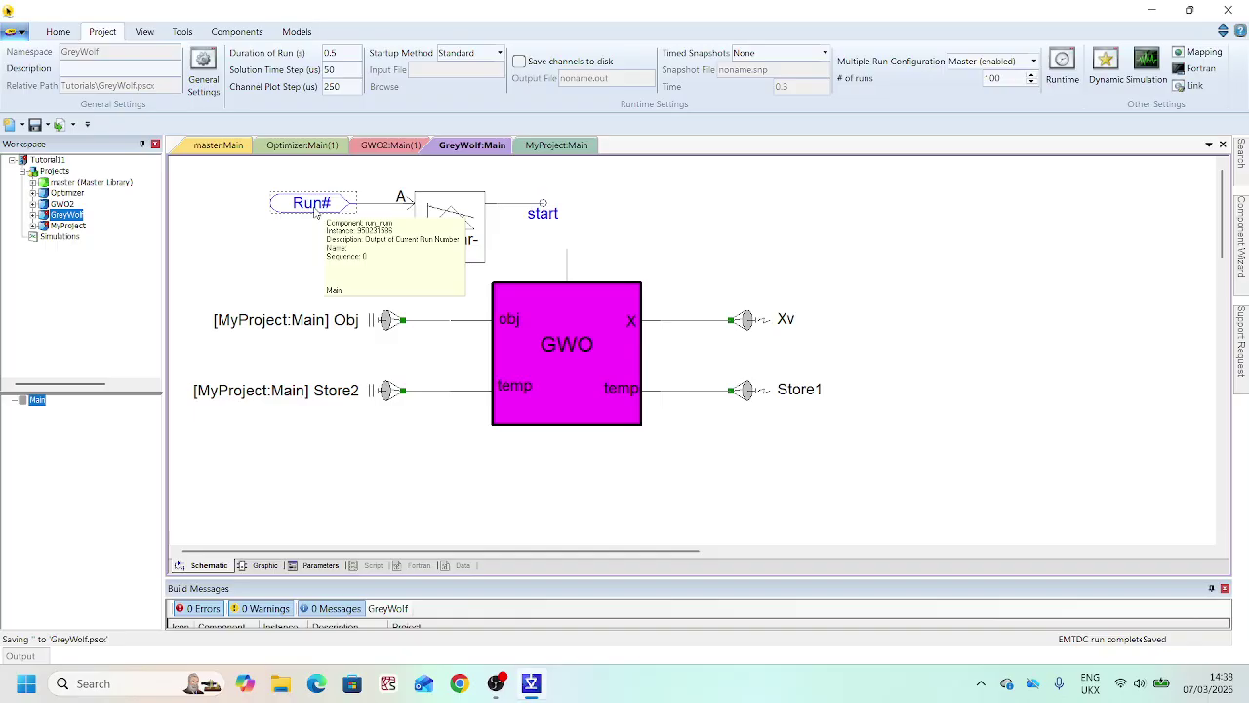
double_click(315, 206)
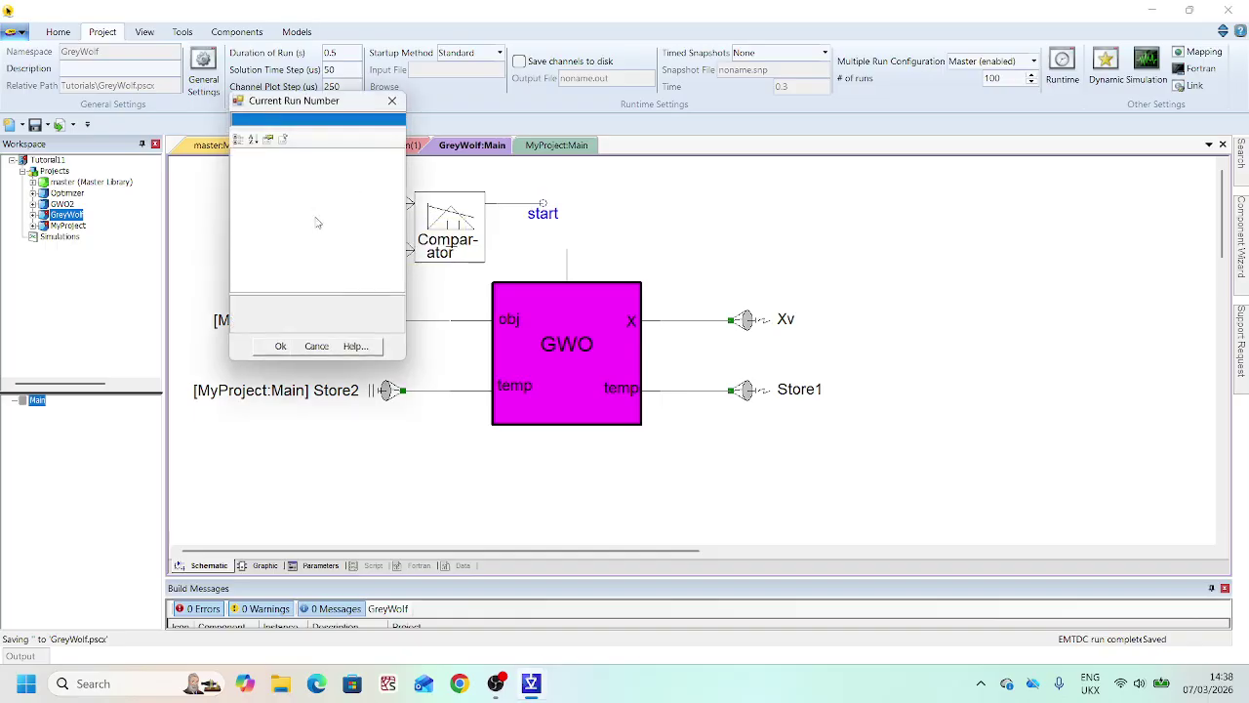
click(391, 100)
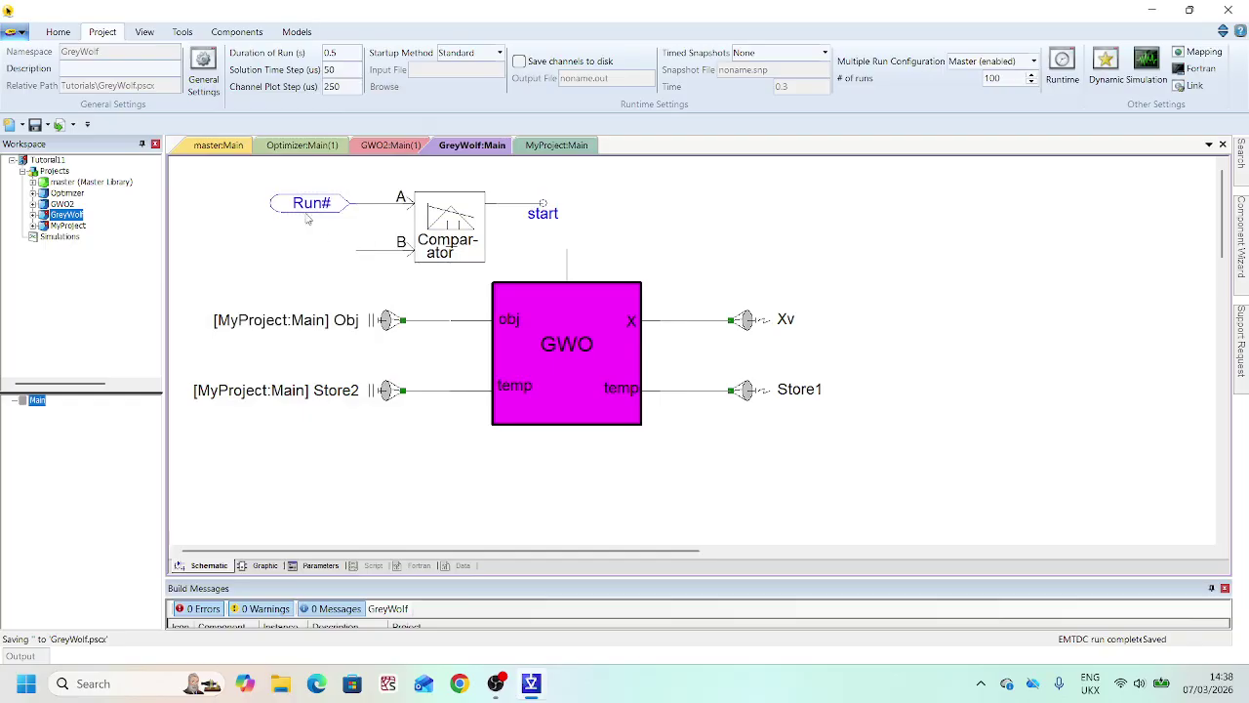
- Connect an integer constant with value 2 to comparator input B
click(234, 32)
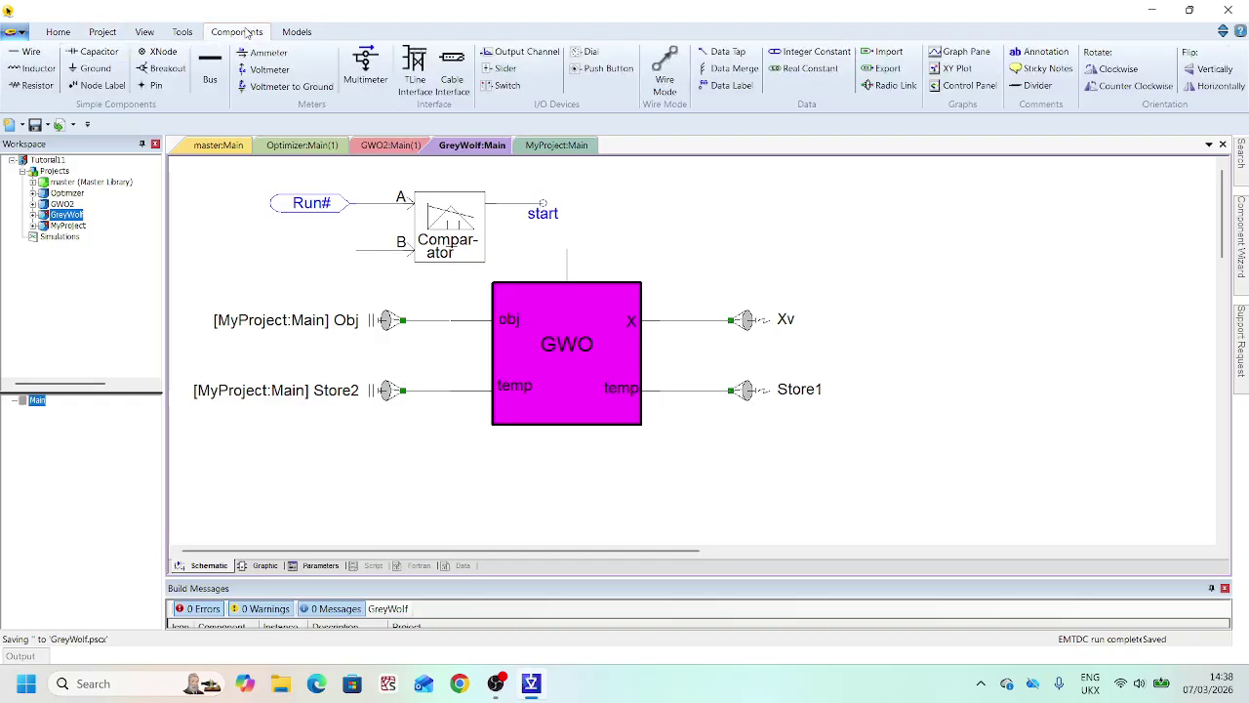
click(739, 86)
double_click(310, 252)
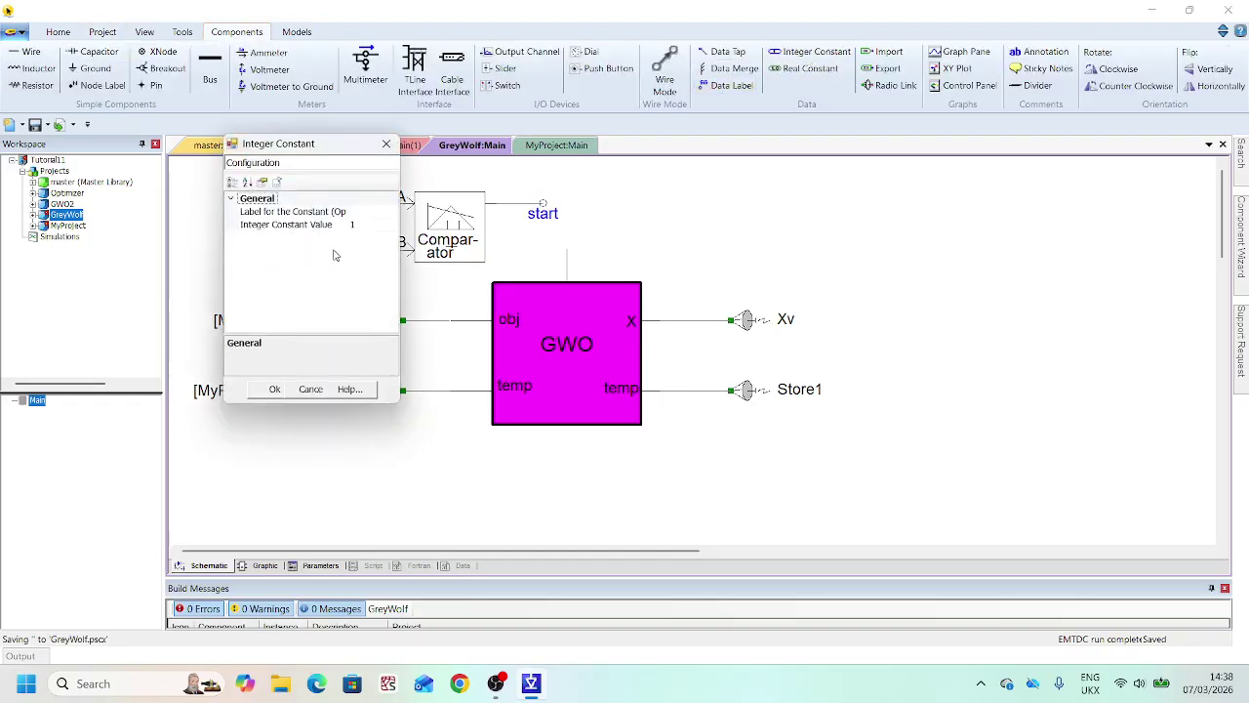
click(356, 225)
text(2)
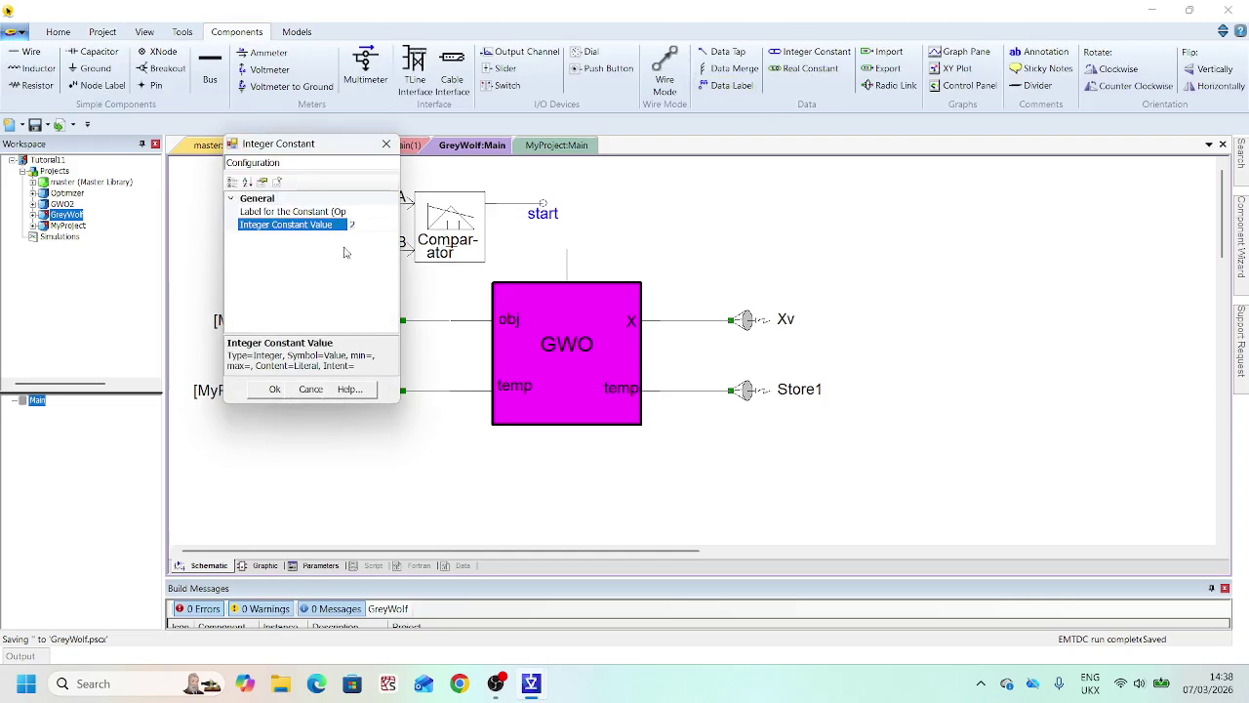
click(275, 388)
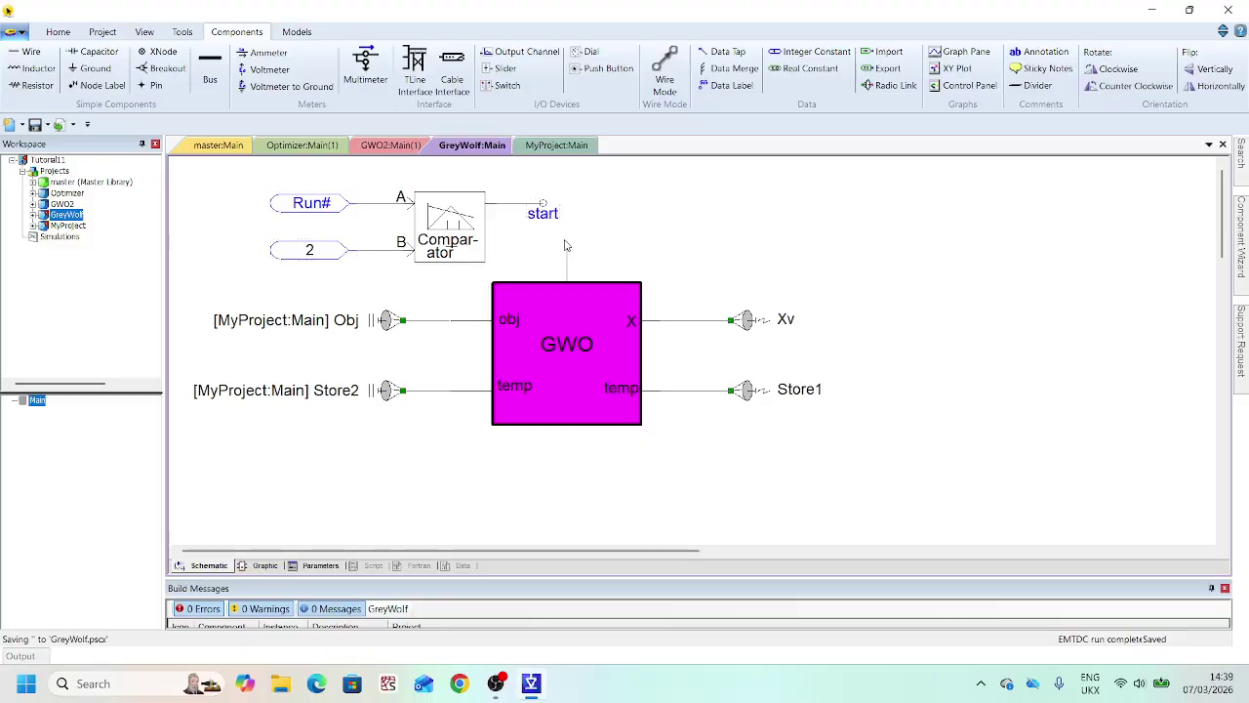
- Place a start label on the GWO block's upper input and set the block's total number of runs to 100
key(ctrl+v)
double_click(577, 334)
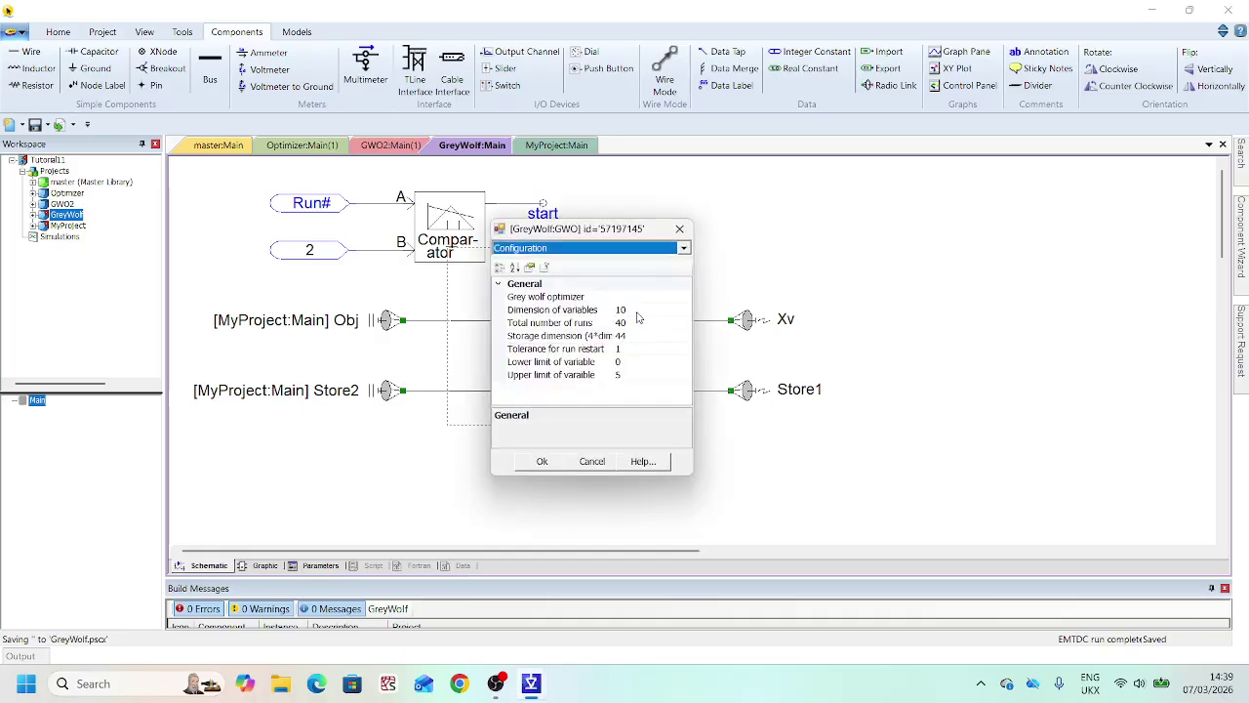
click(640, 323)
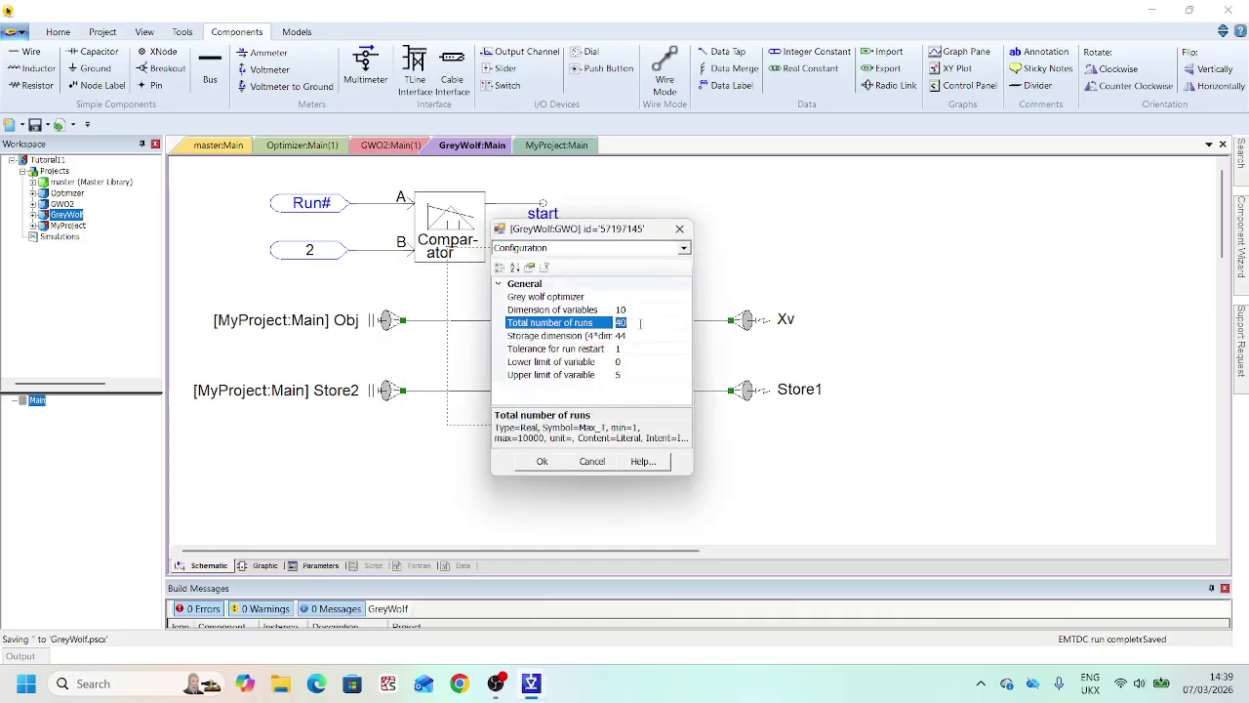
text(100)
click(541, 461)
- Compare the GWO block's total number of runs with the number of runs in GreyWolf's project settings
click(102, 31)
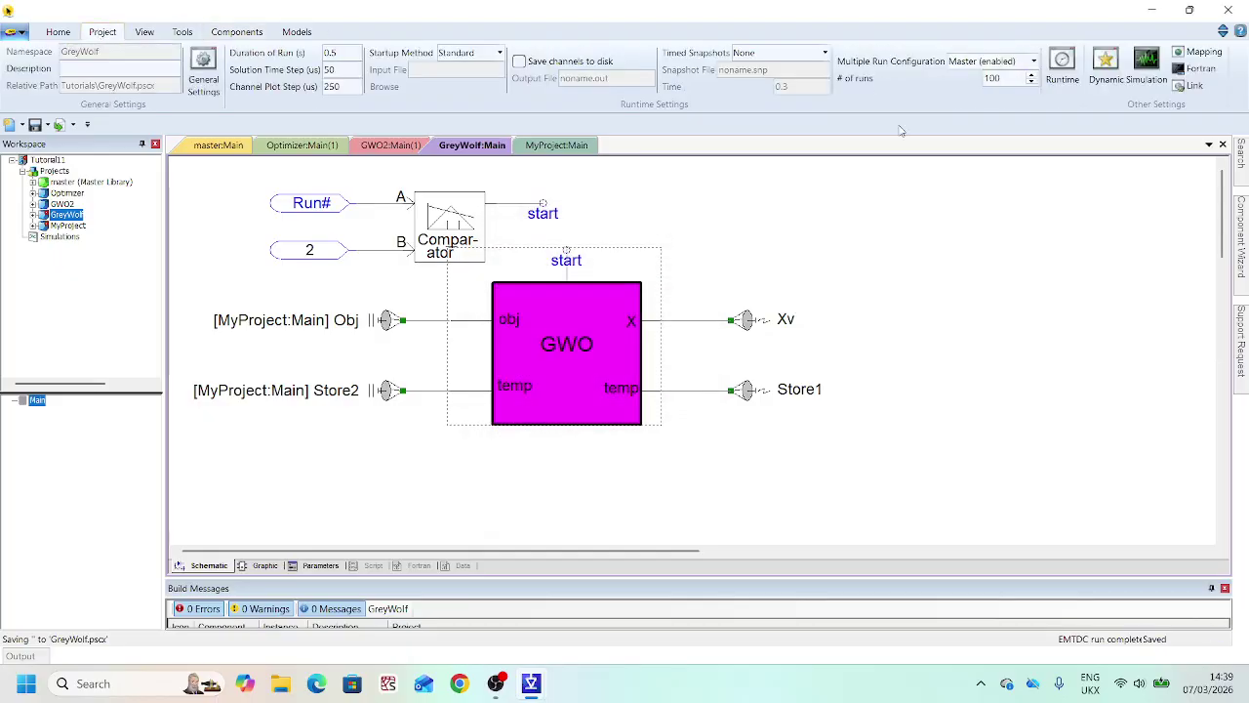
double_click(561, 339)
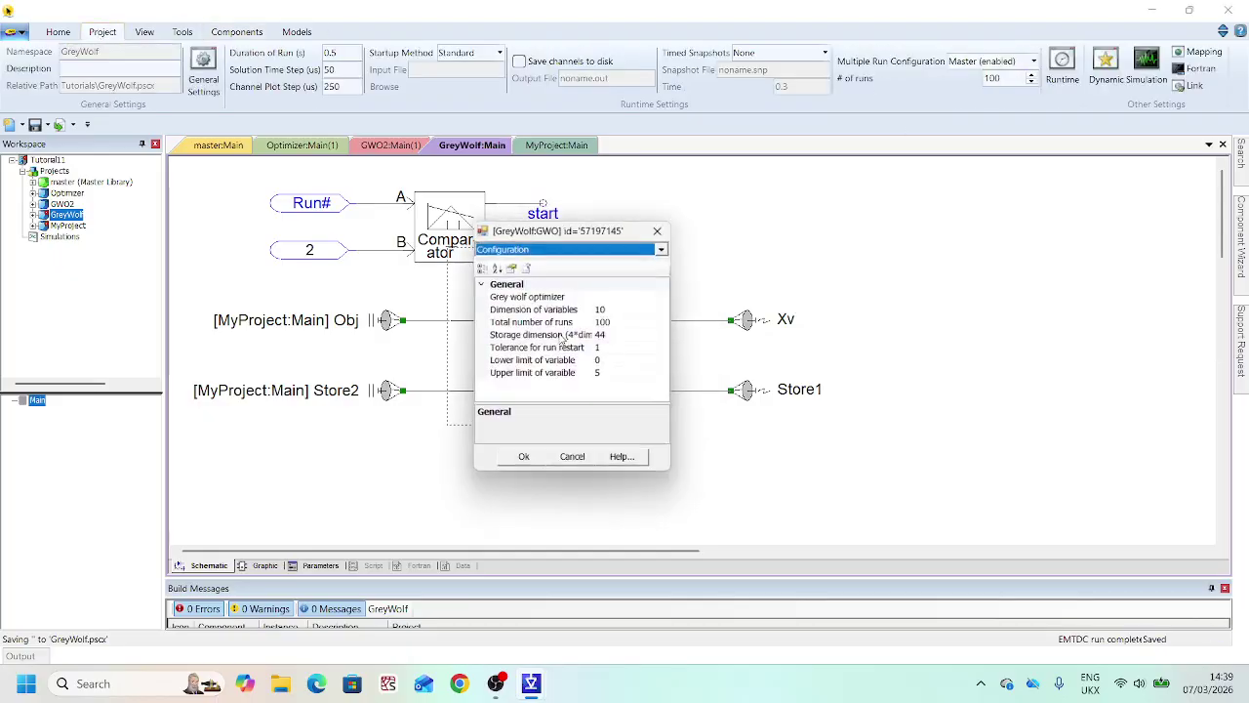
click(673, 221)
click(697, 242)
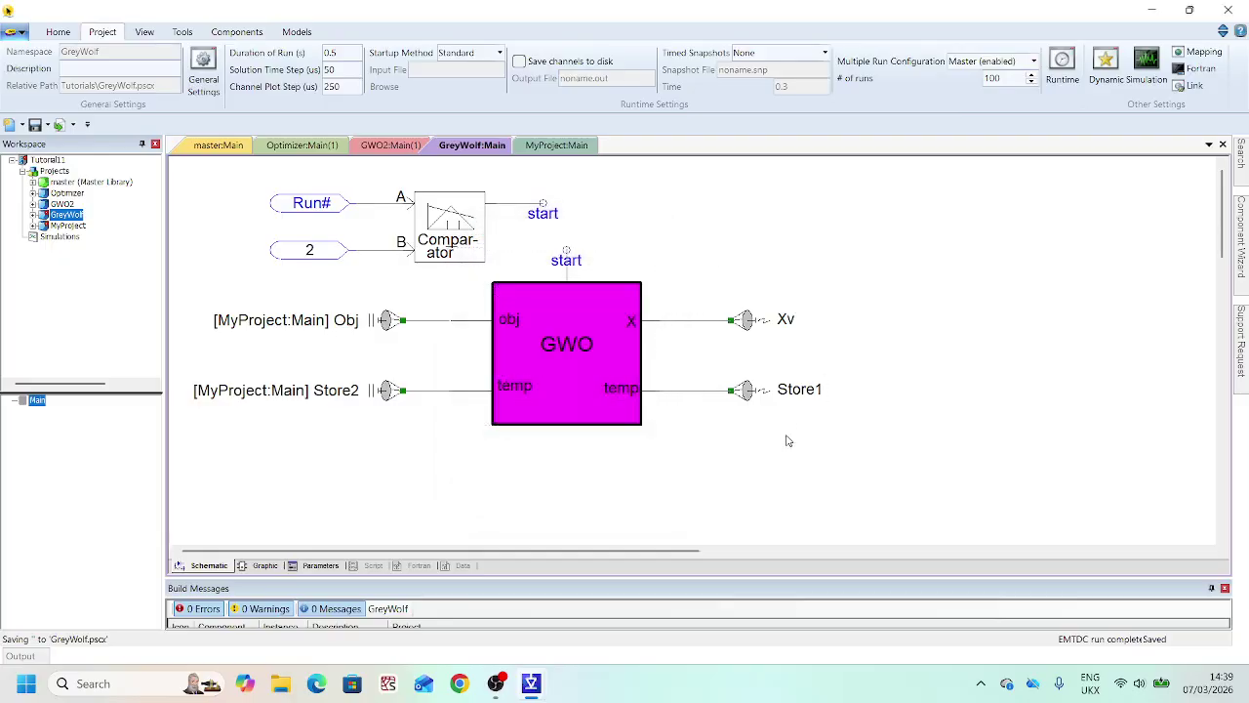
- Add an overlay graph of the received Obj signal and place it beside the Xv and Store1 links without covering them
right_click(392, 323)
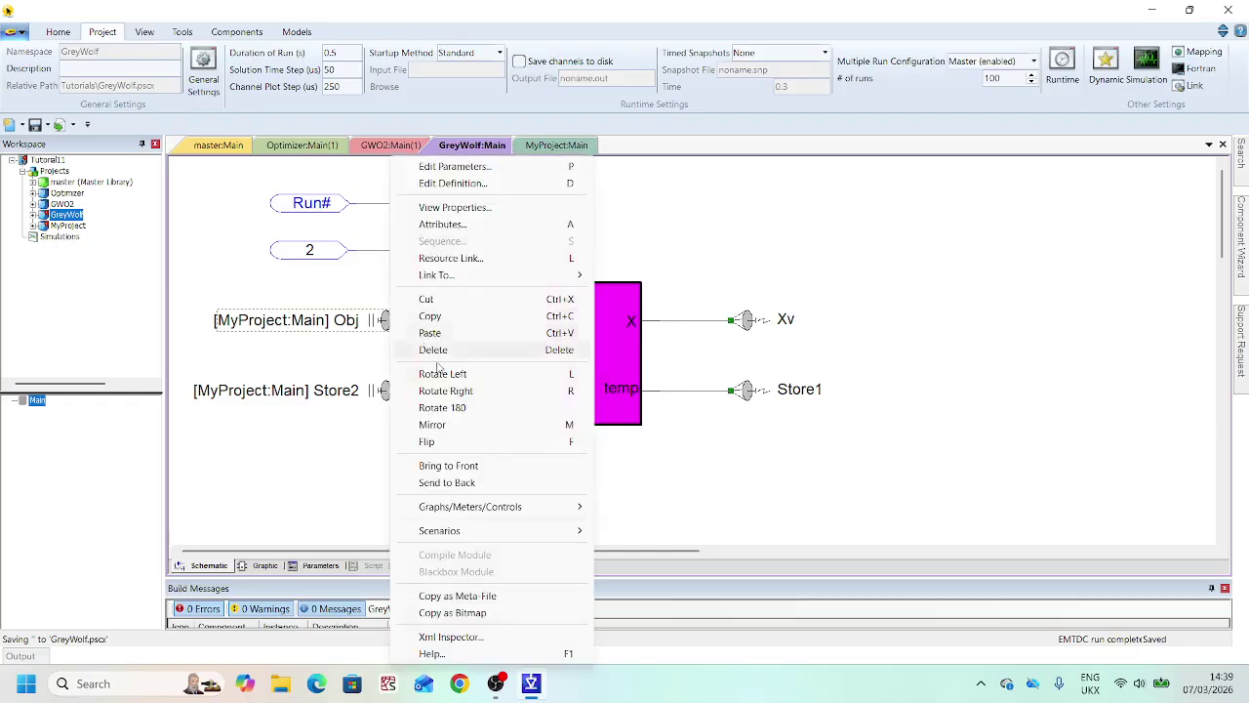
mouse_move(487, 508)
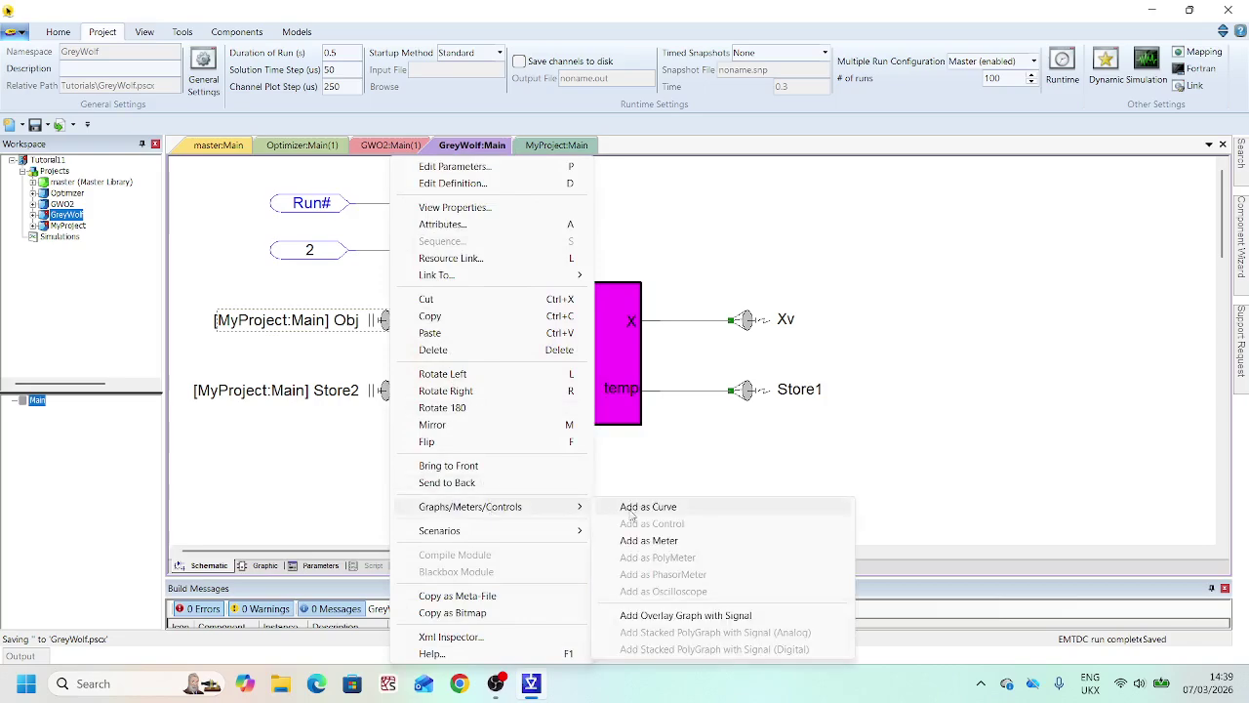
click(722, 615)
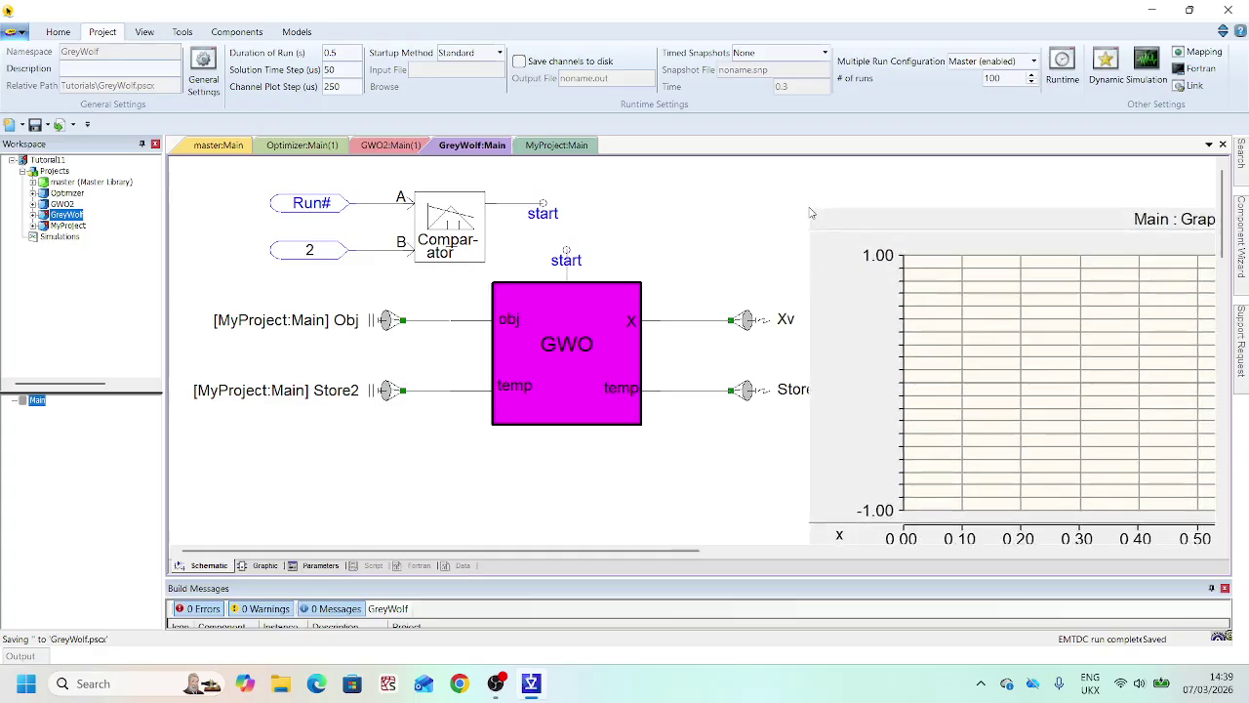
click(808, 200)
drag(660, 553, 672, 552)
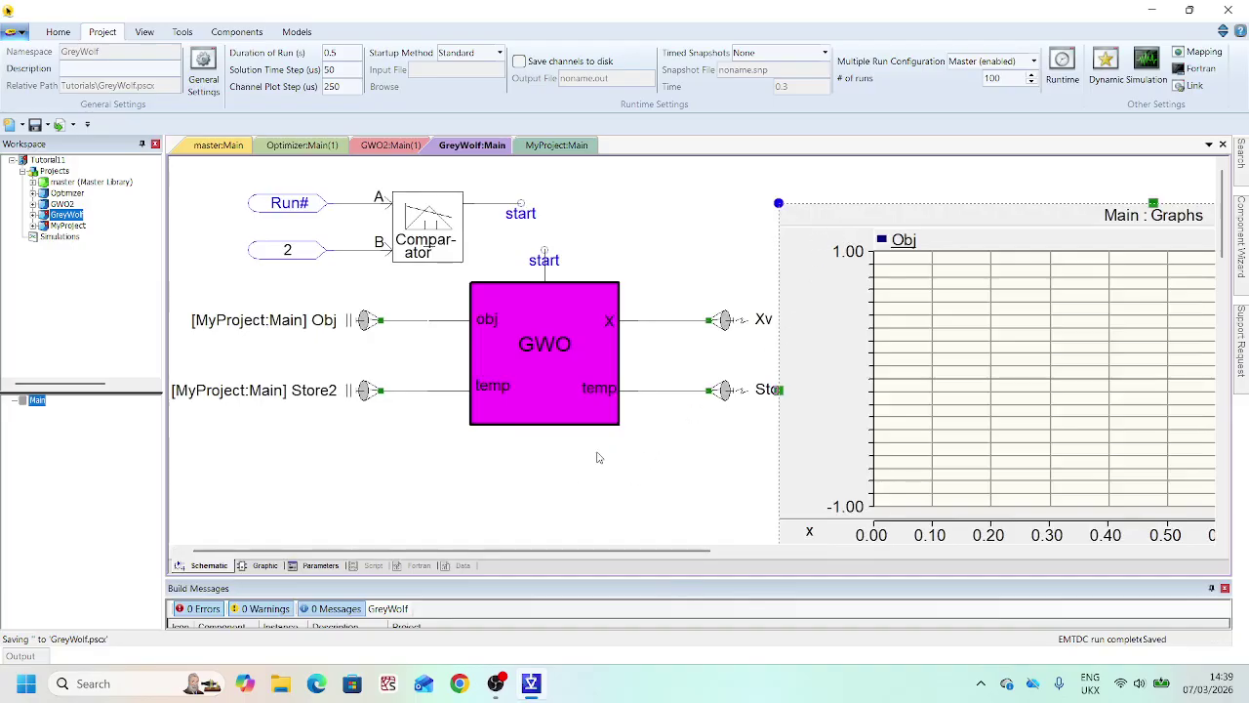
click(649, 500)
scroll(663, 476, down, 1)
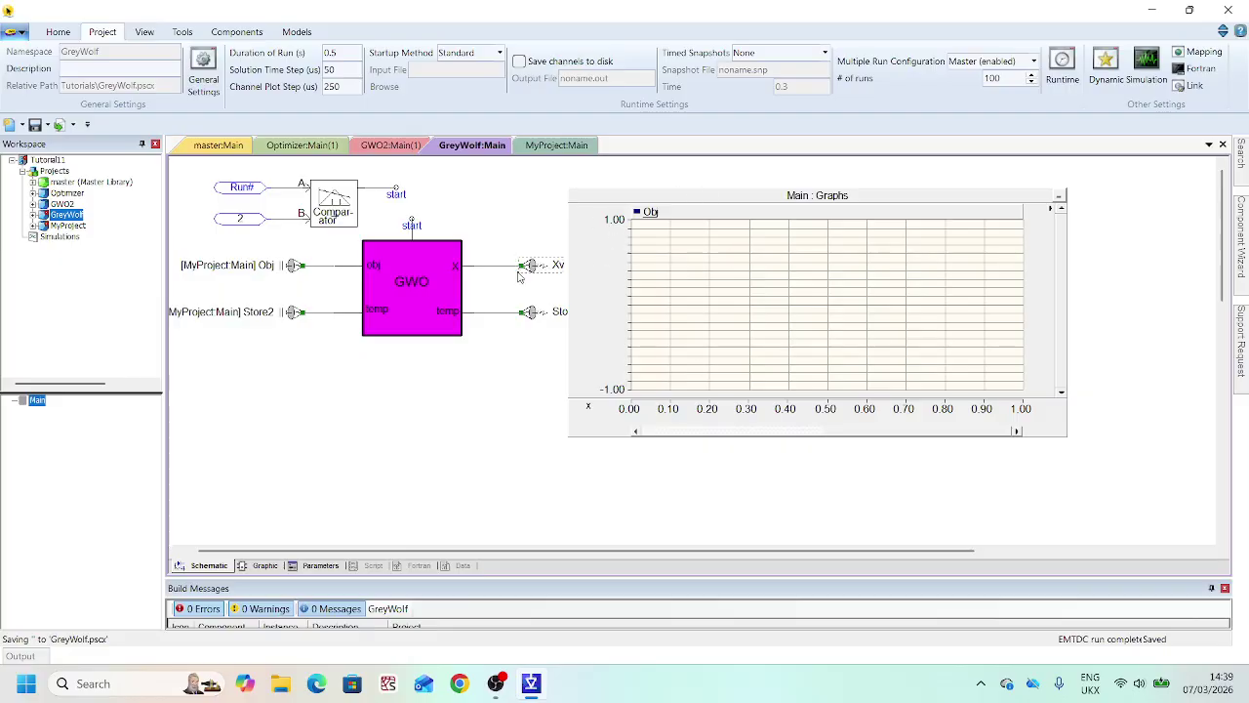
drag(628, 200, 674, 200)
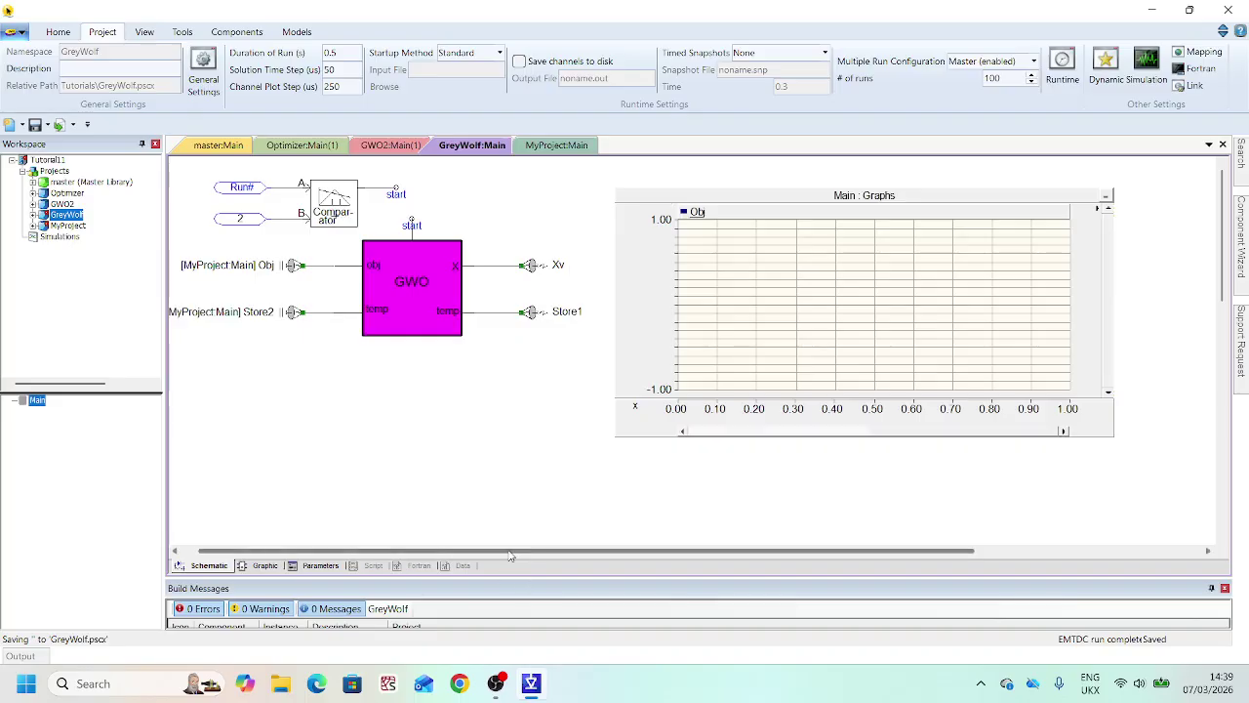
drag(510, 551, 495, 552)
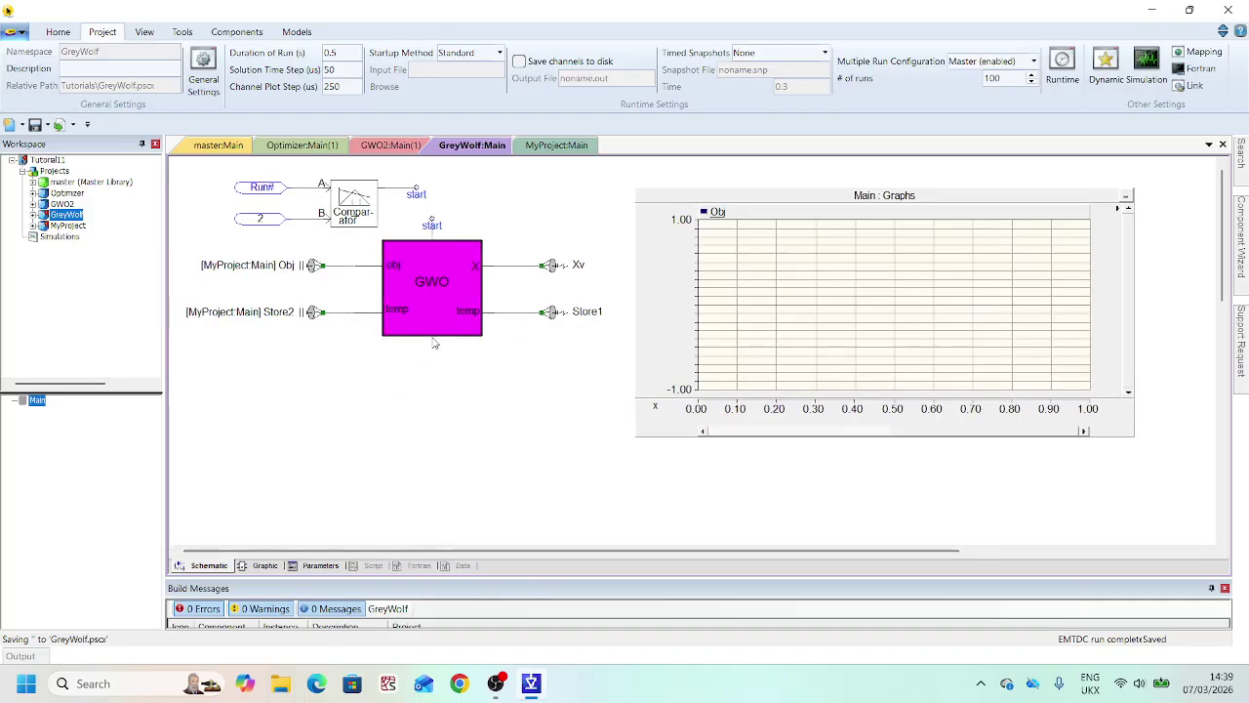
- Place a data tap on the GWO block's temp output line and set its start index number to 41
click(549, 315)
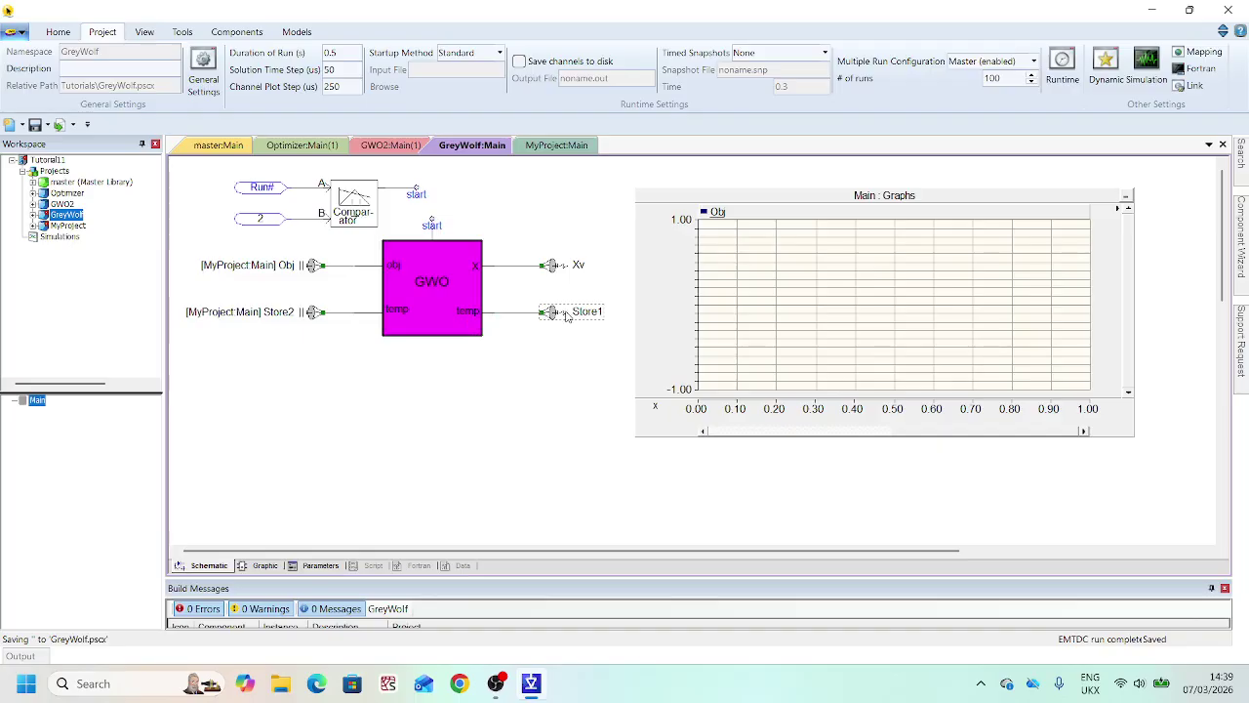
click(566, 325)
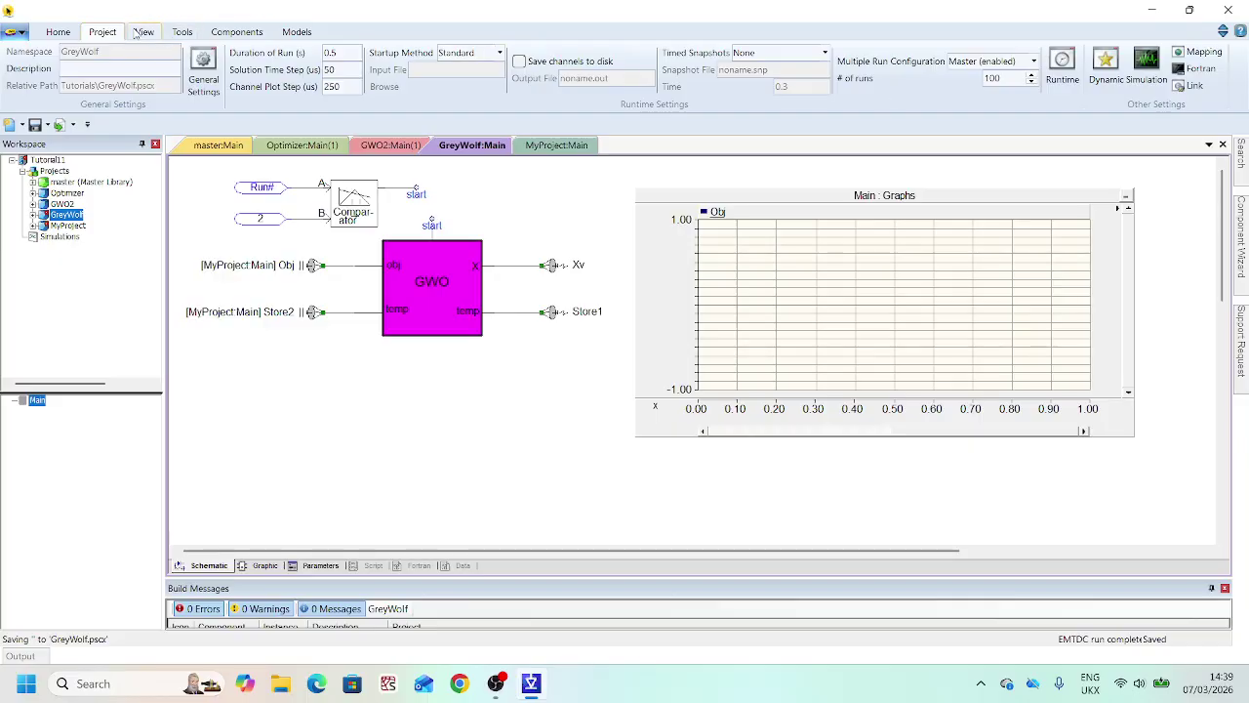
click(234, 32)
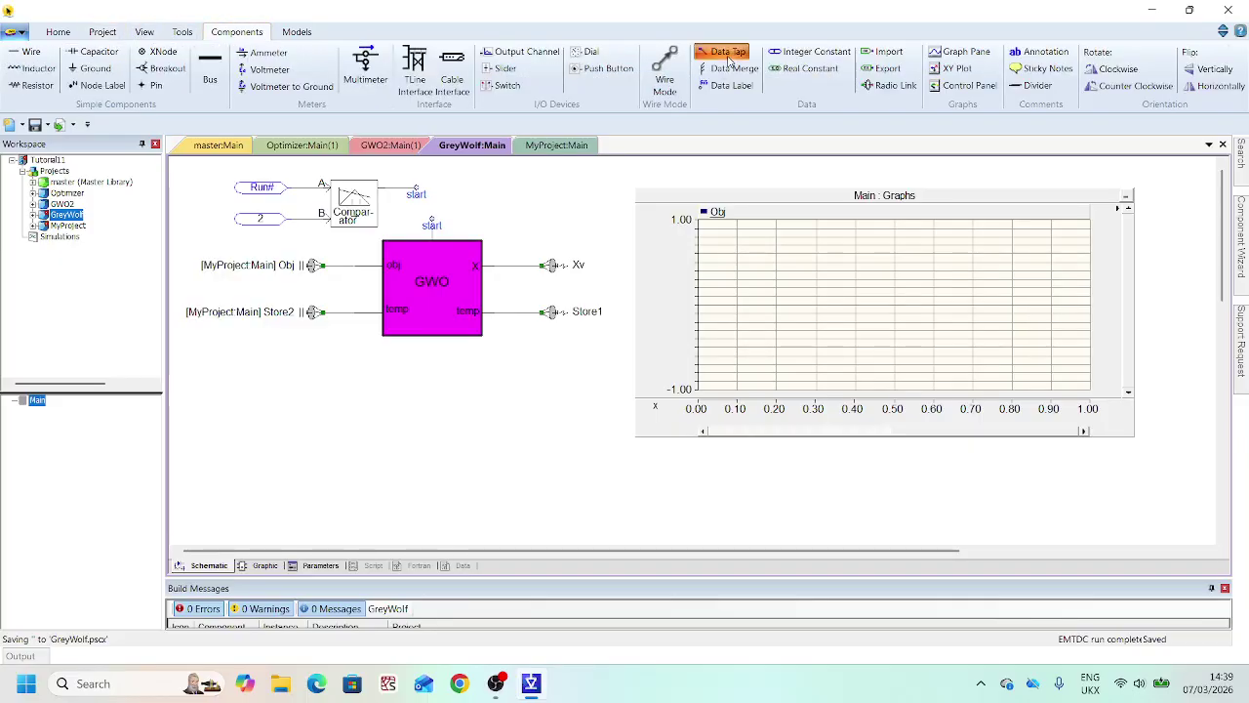
click(727, 55)
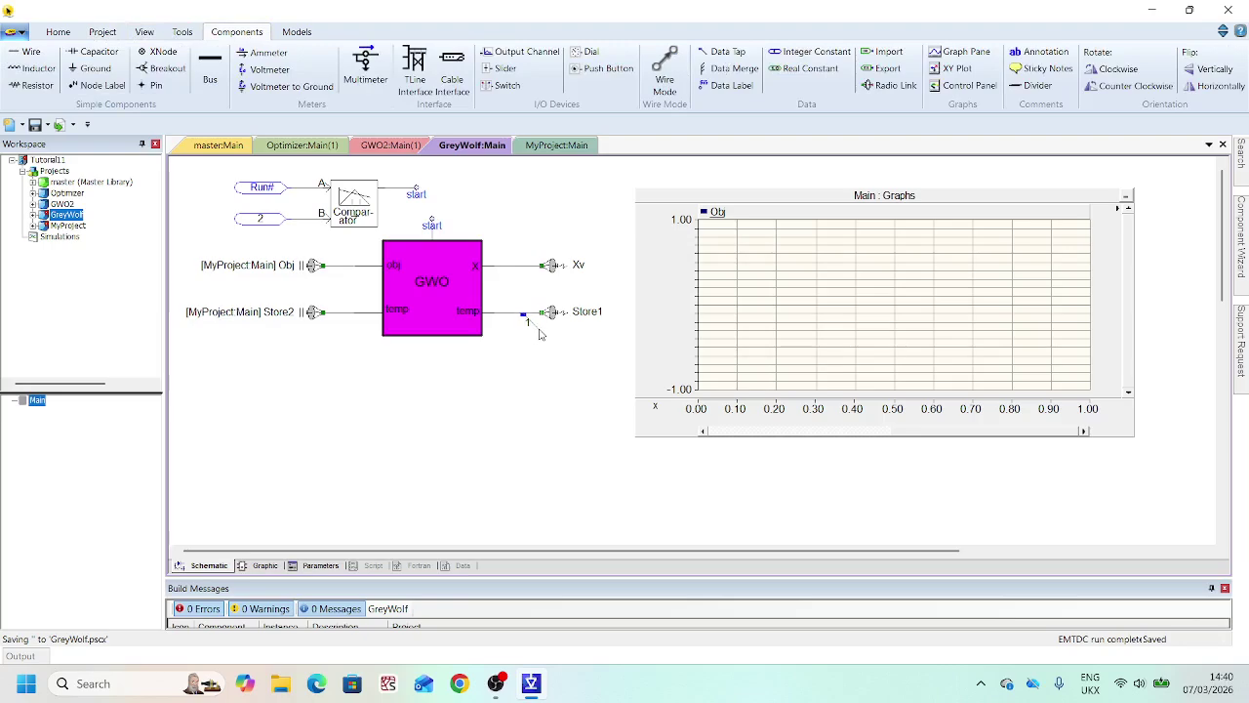
click(538, 328)
double_click(525, 312)
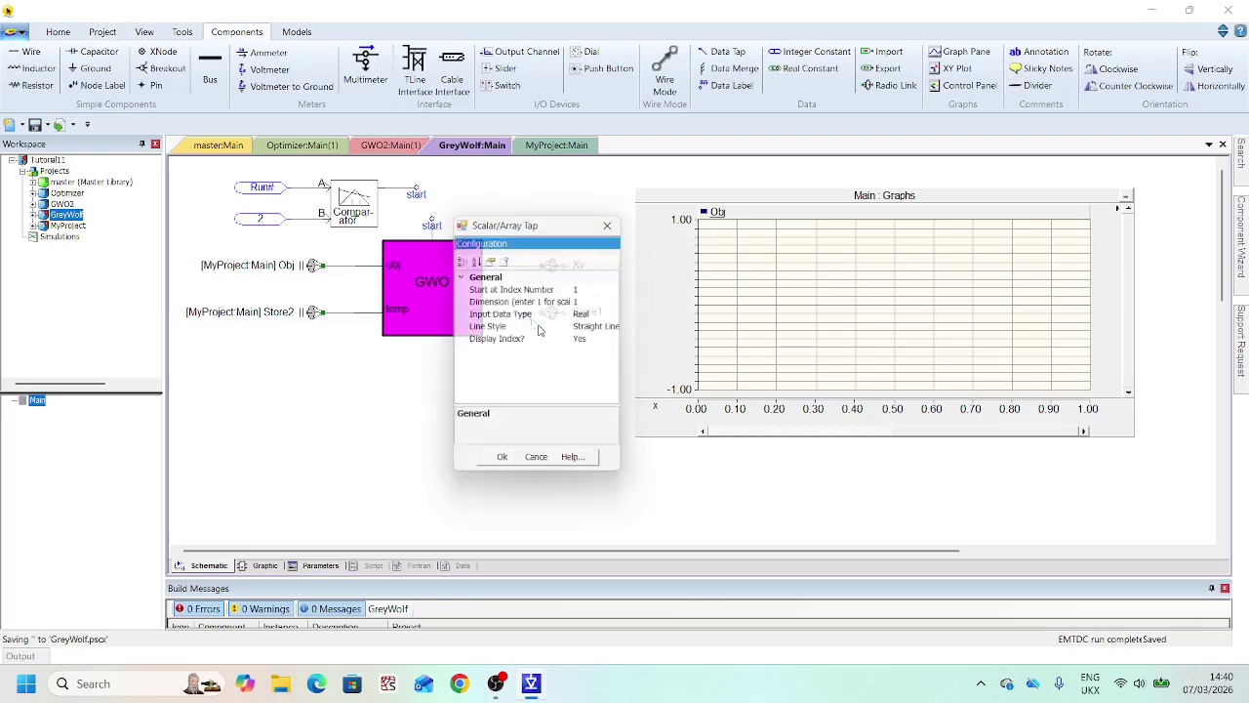
click(591, 288)
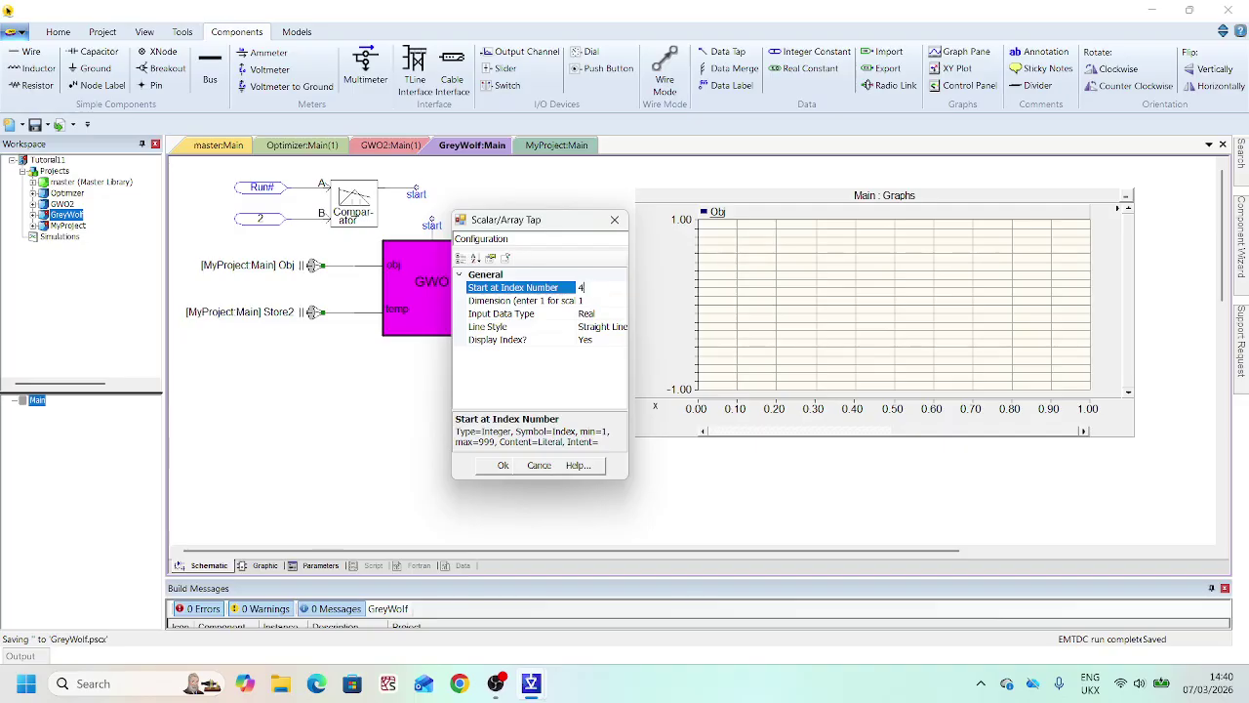
click(503, 465)
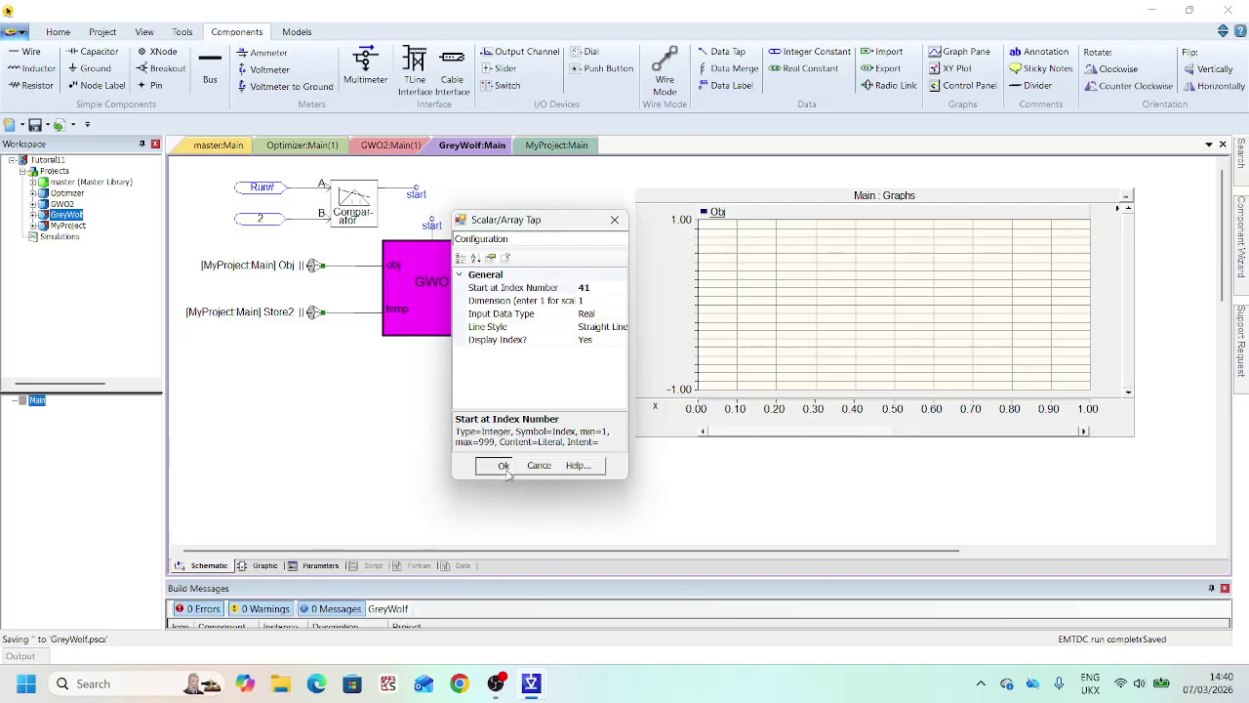
- Wire the output tap to a new radio link set to Transmit with the signal name Best
key(ctrl+w)
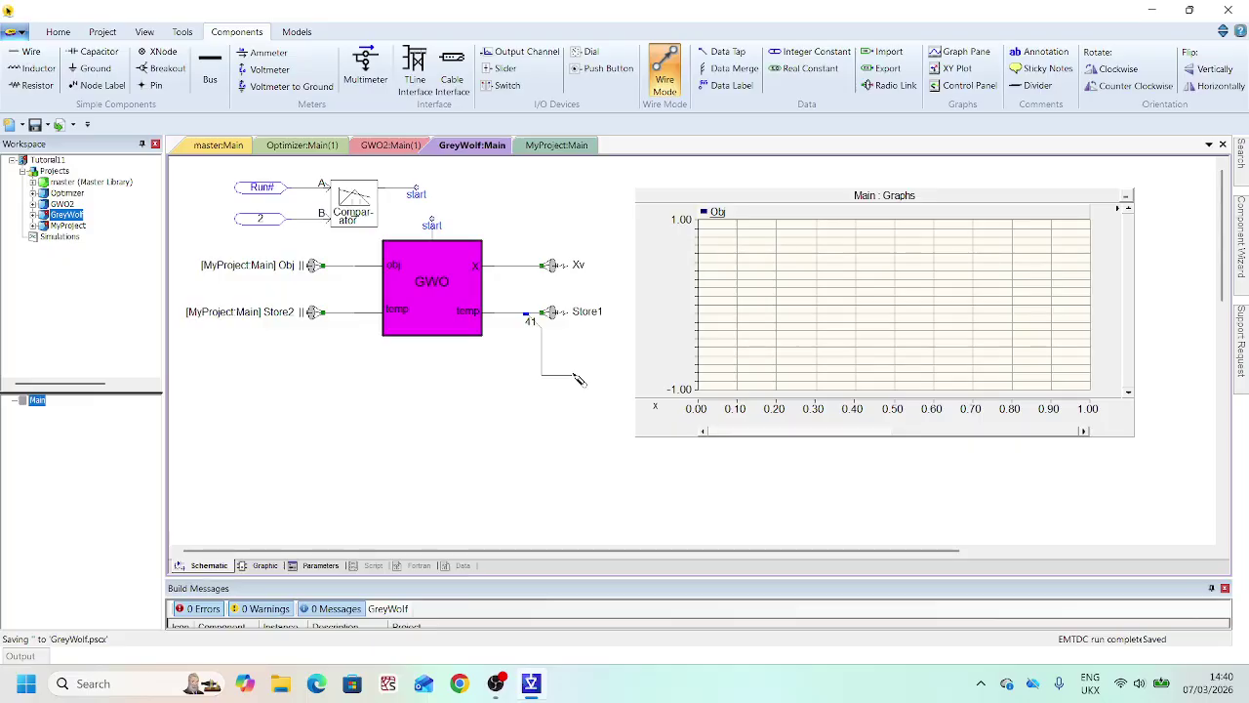
right_click(578, 379)
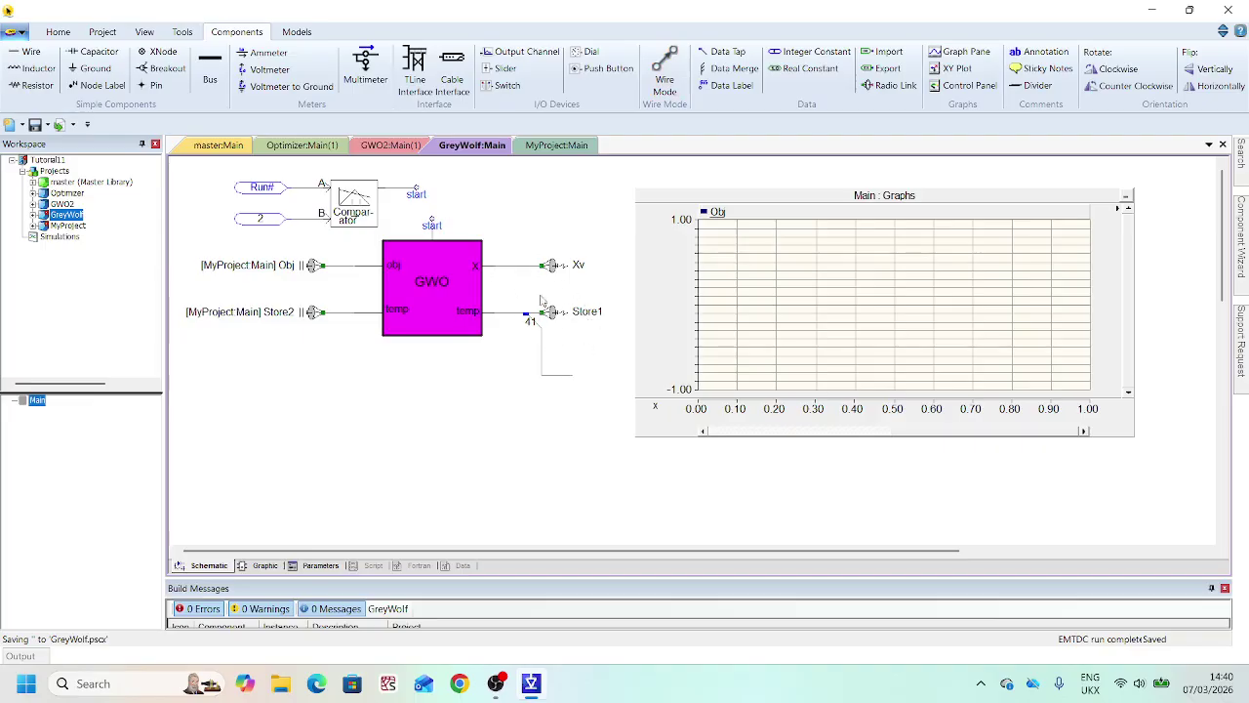
click(575, 314)
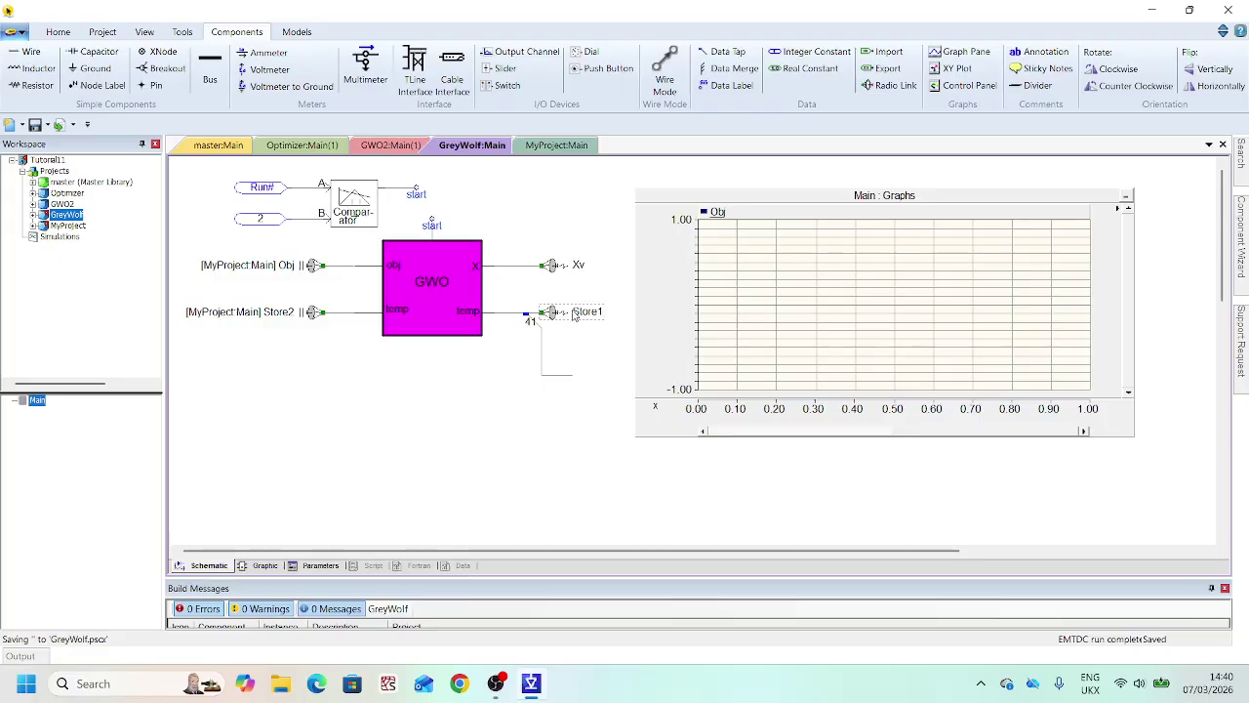
click(597, 301)
click(888, 85)
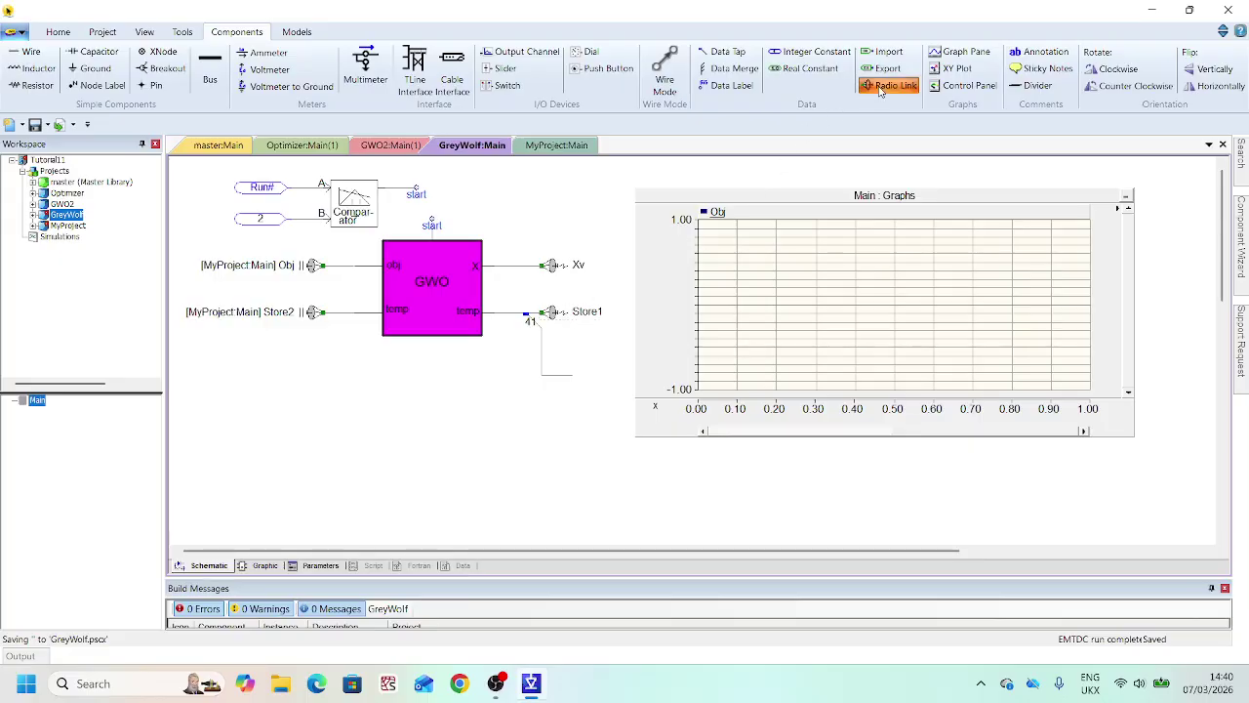
click(592, 375)
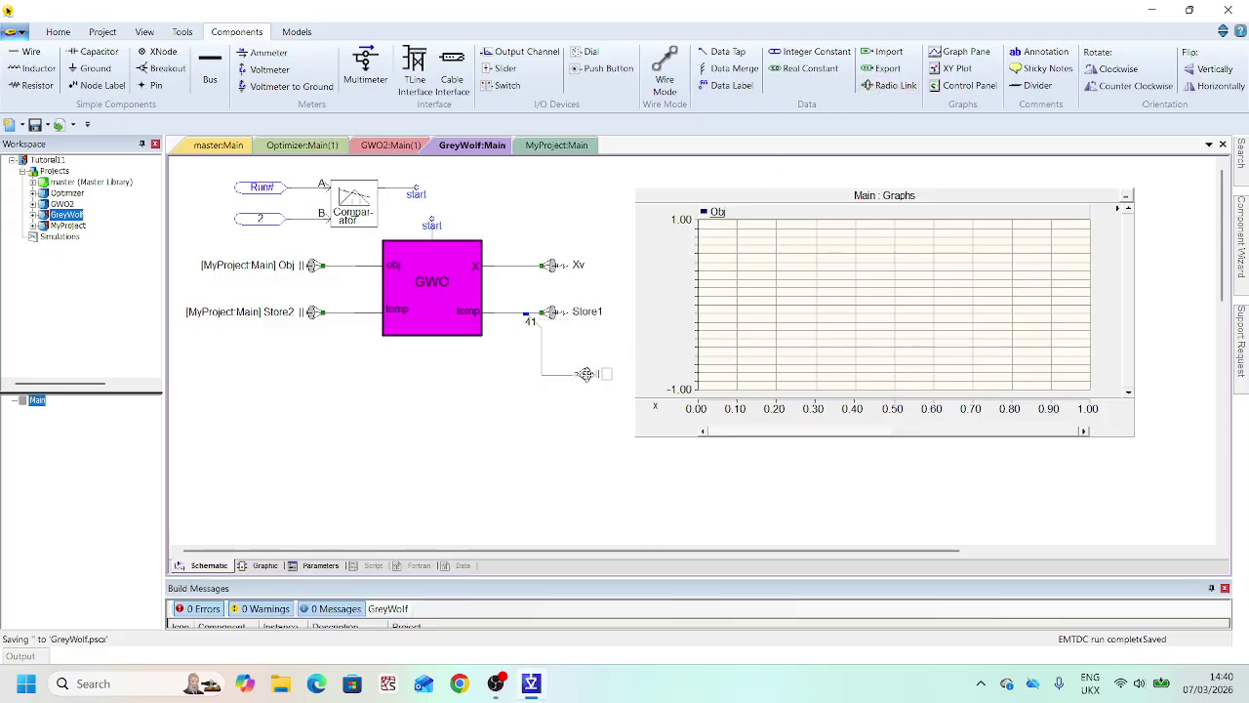
double_click(588, 375)
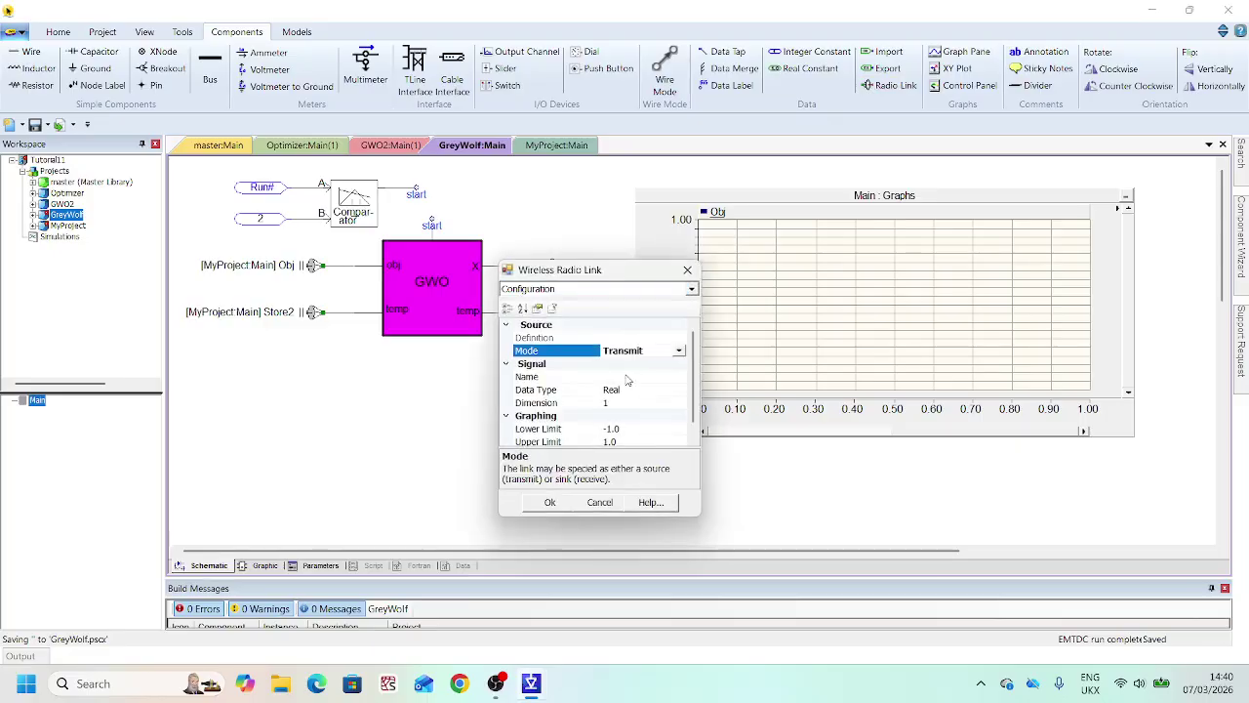
click(626, 376)
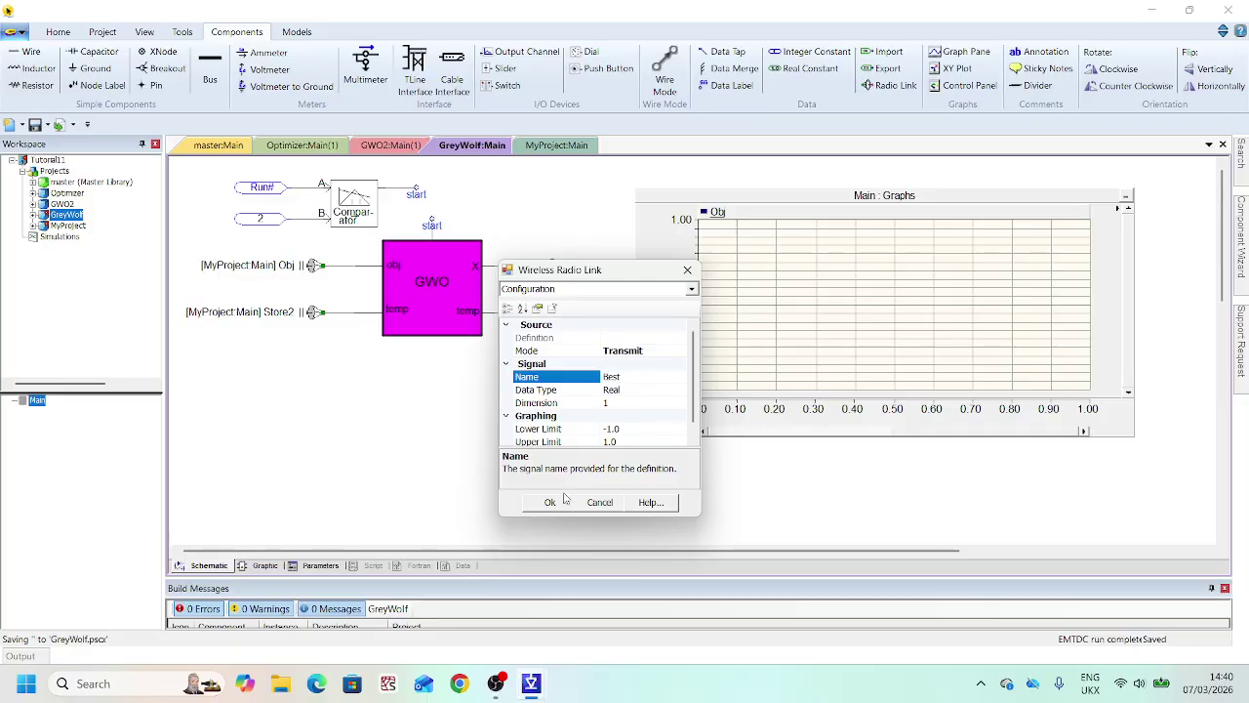
click(637, 403)
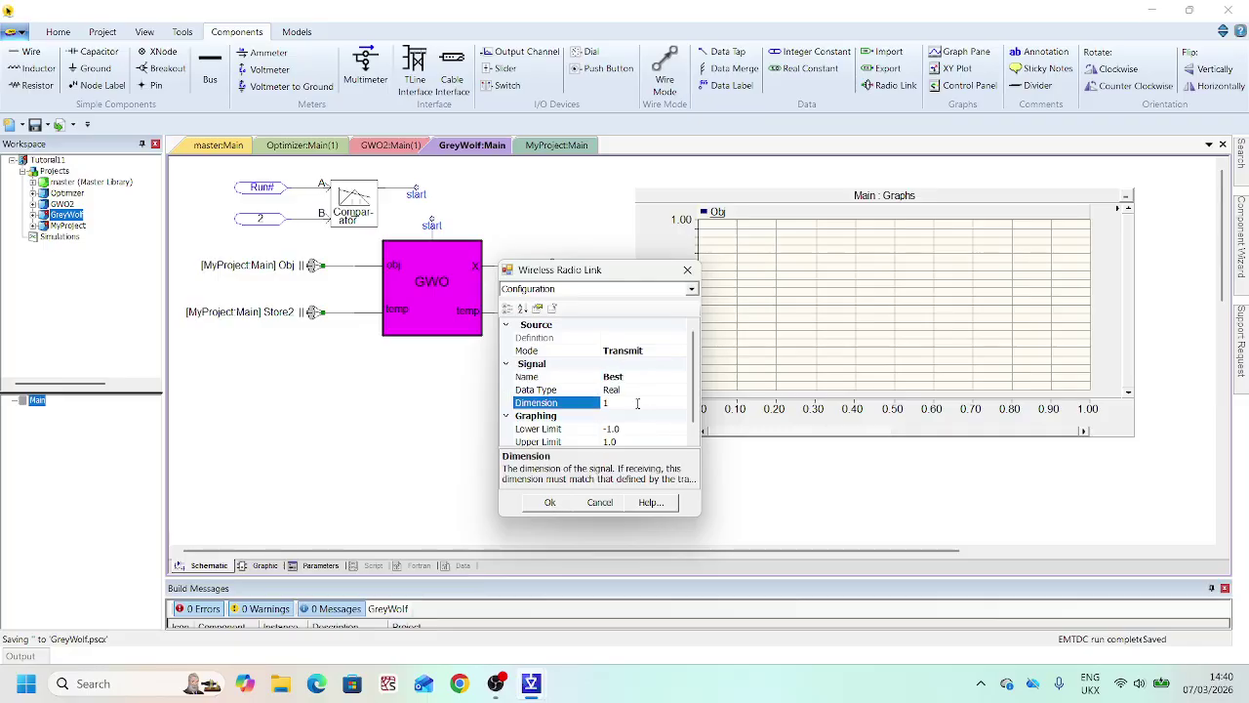
click(552, 504)
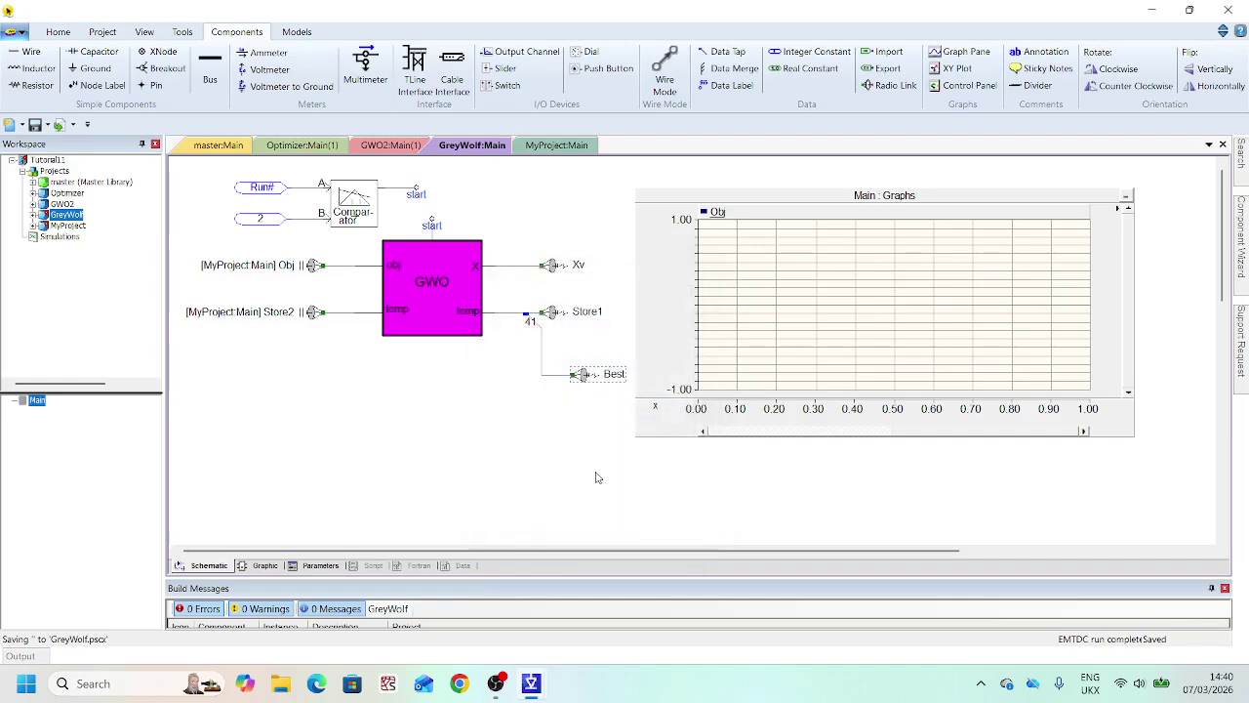
- Add the Best signal as a second curve in the Obj graph
right_click(586, 377)
mouse_move(647, 509)
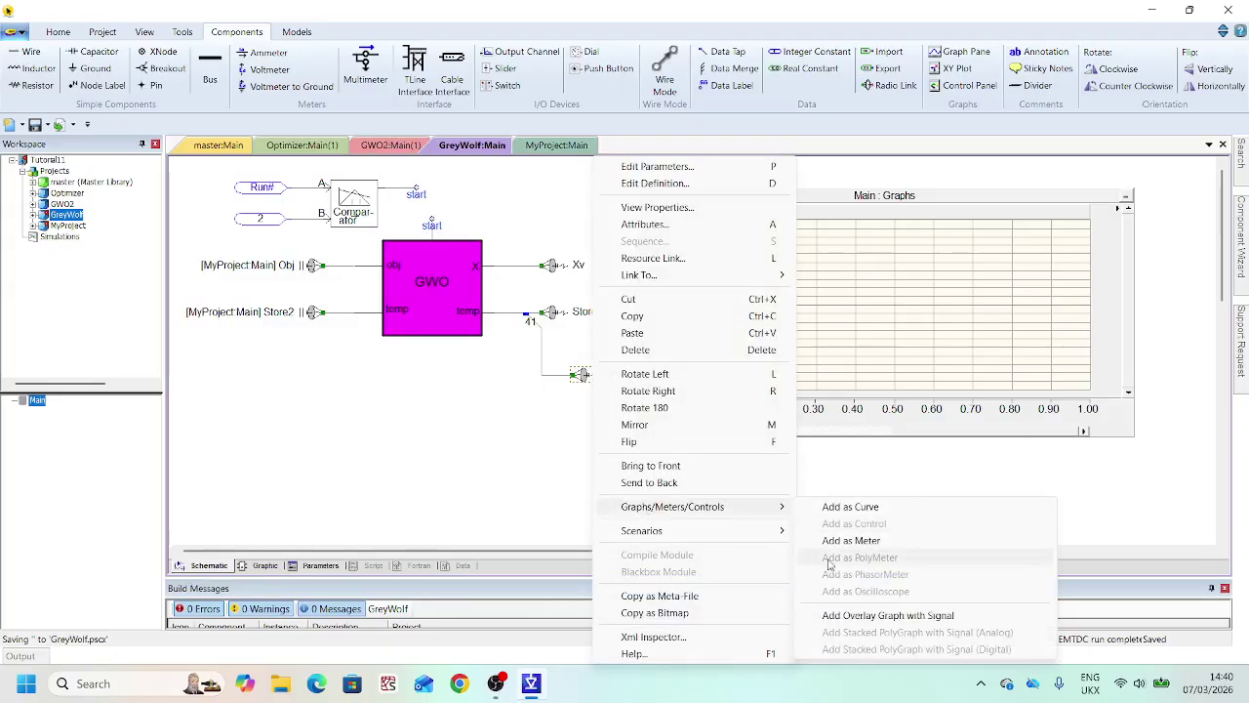
click(850, 508)
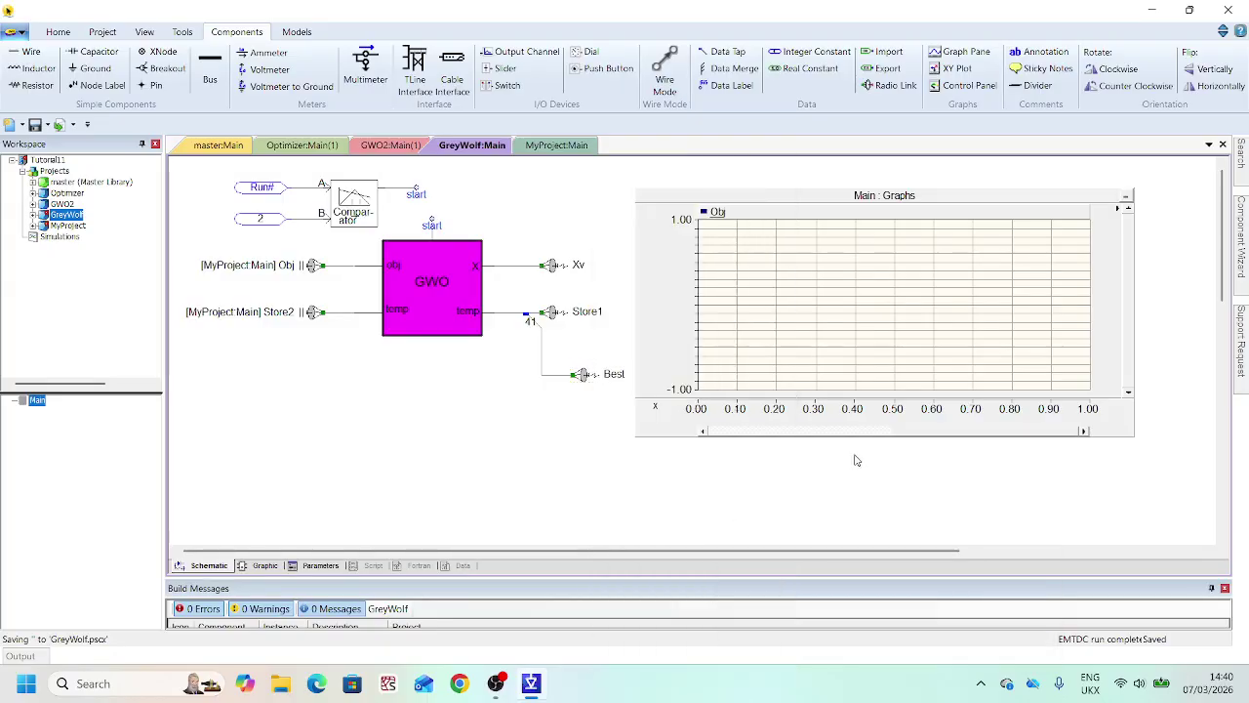
right_click(836, 276)
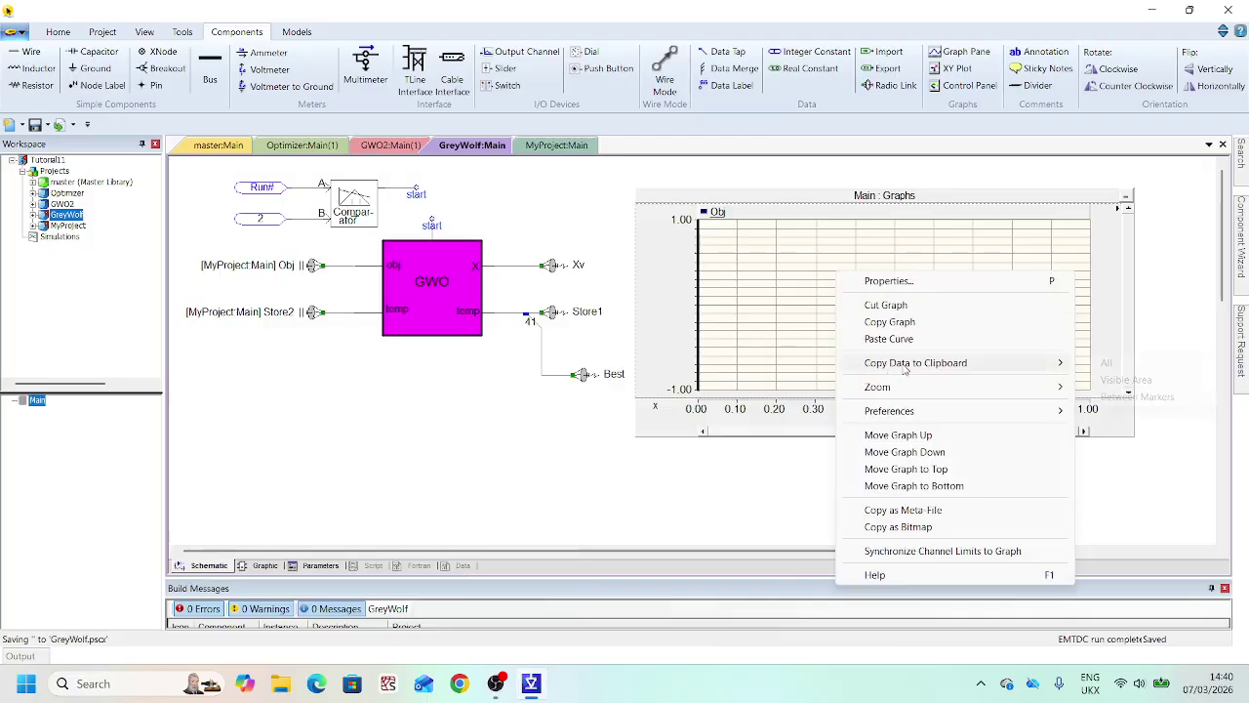
click(897, 340)
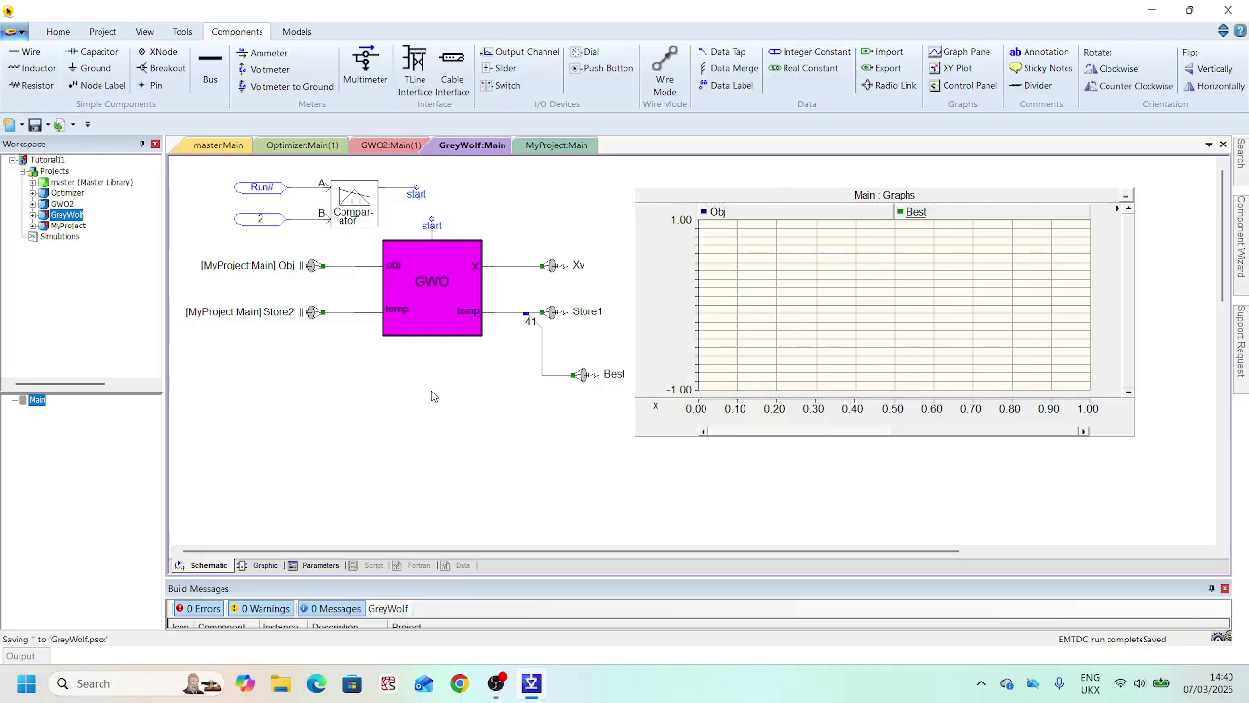
- Place a data tap on the Store2 line at the GWO block's temp input and draw a wire down and across from it
click(723, 51)
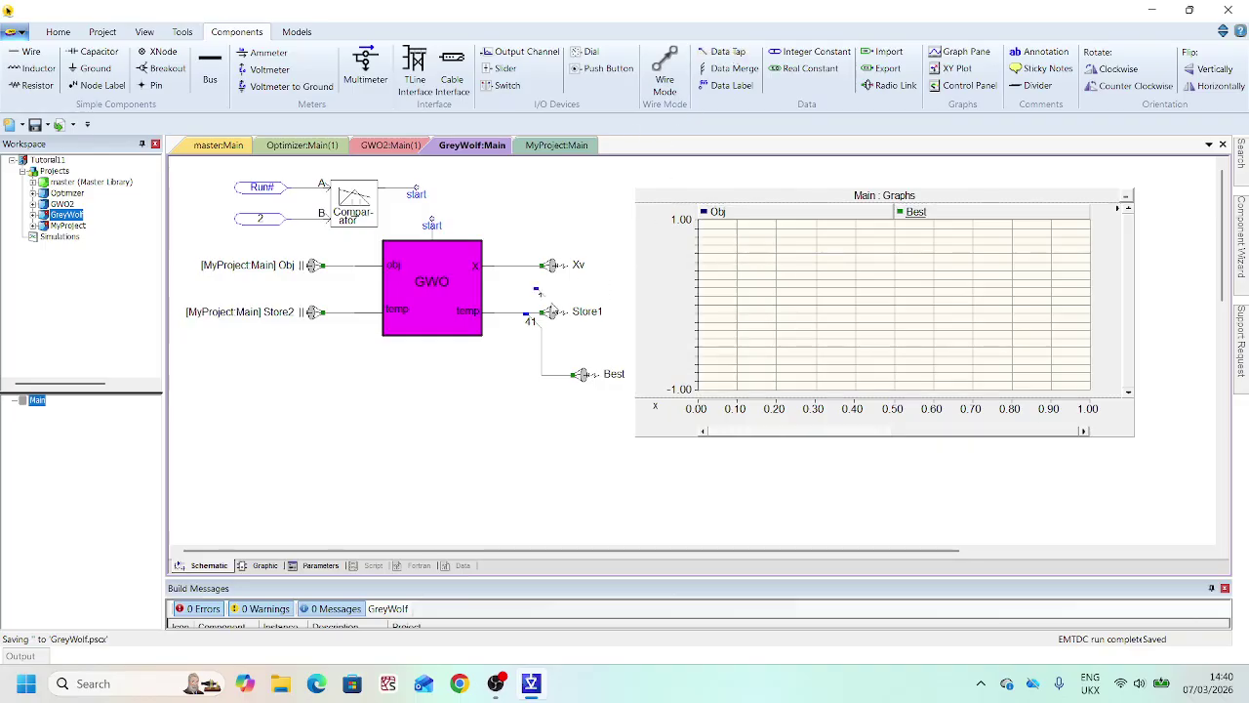
drag(521, 332, 354, 334)
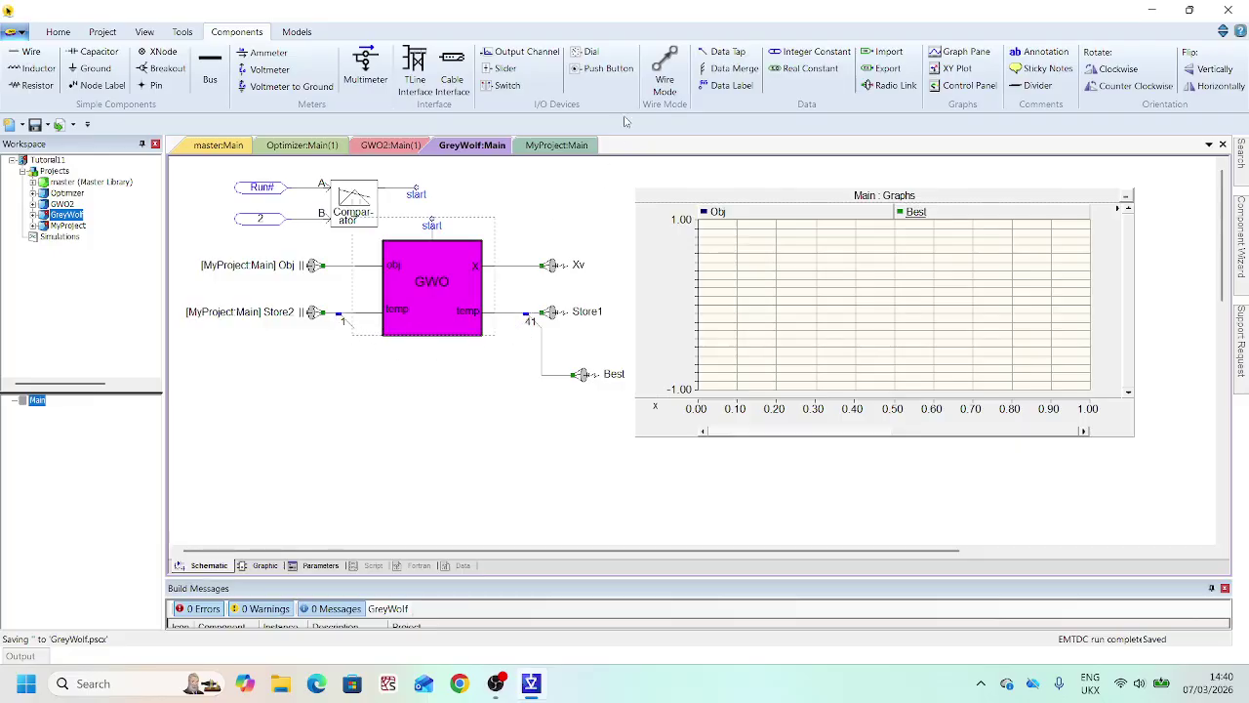
click(665, 68)
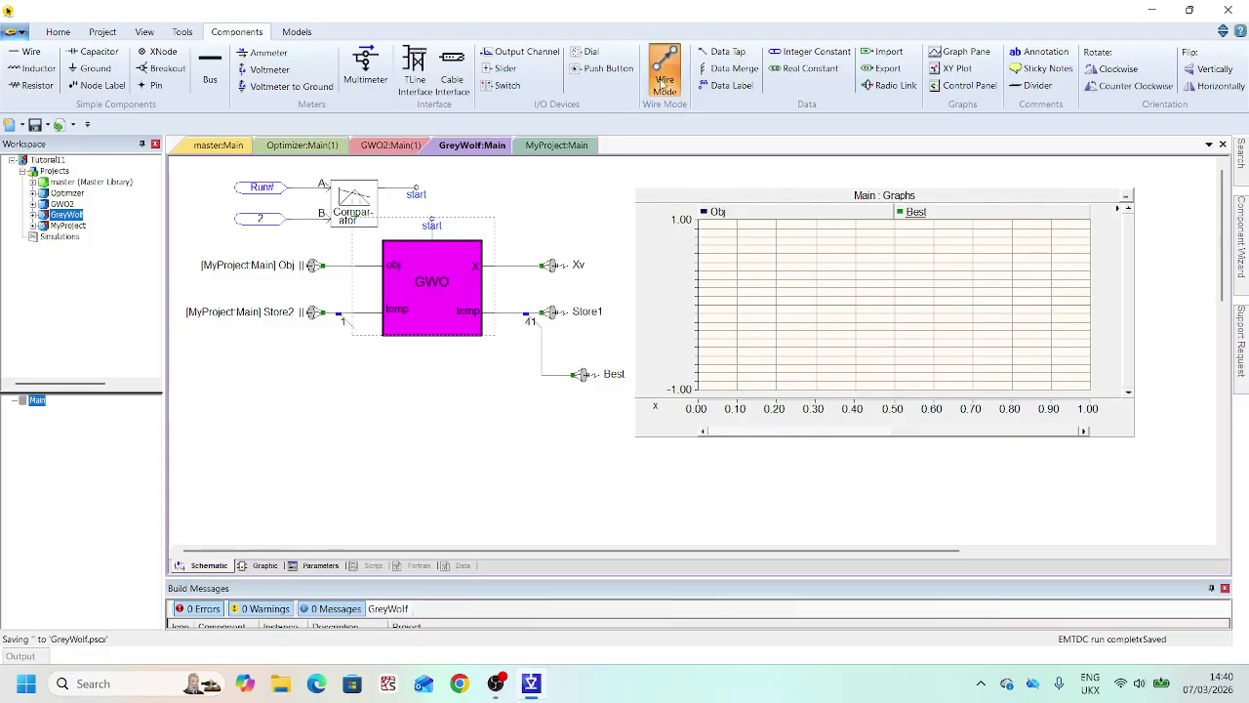
click(353, 328)
click(354, 375)
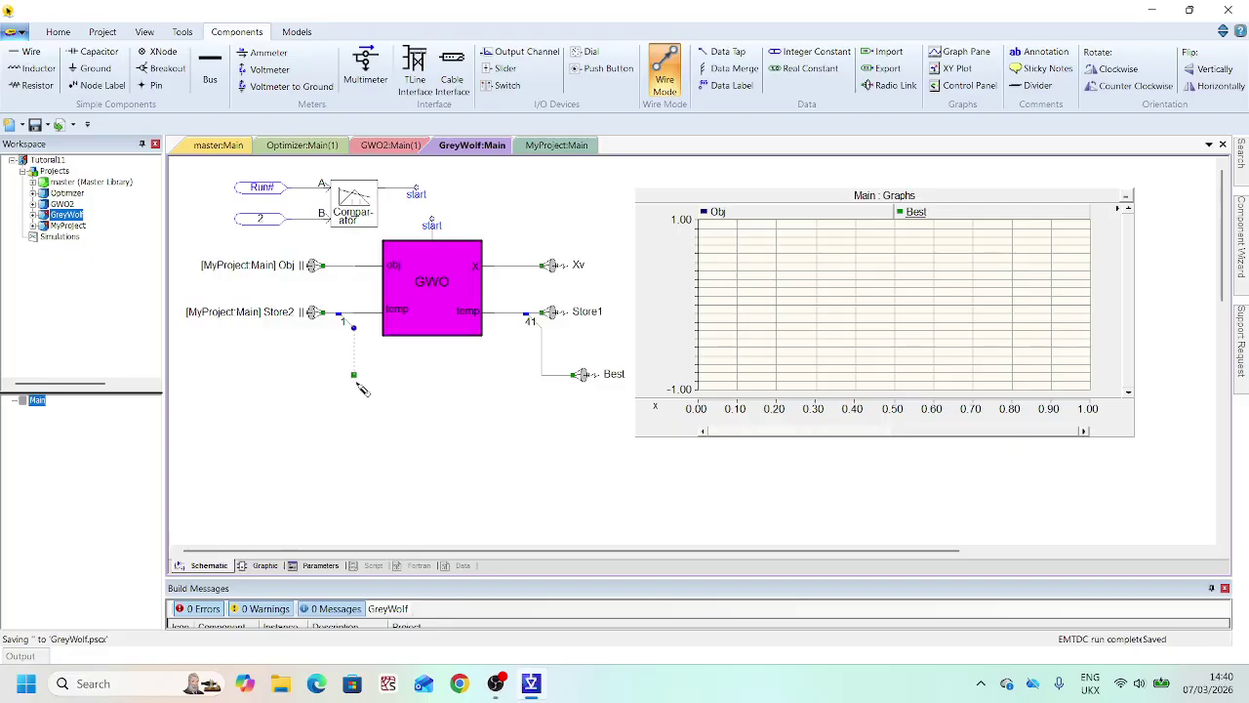
click(354, 375)
key(Escape)
- Attach an output channel titled Xoptimal to the end of the input tap's wire
click(523, 62)
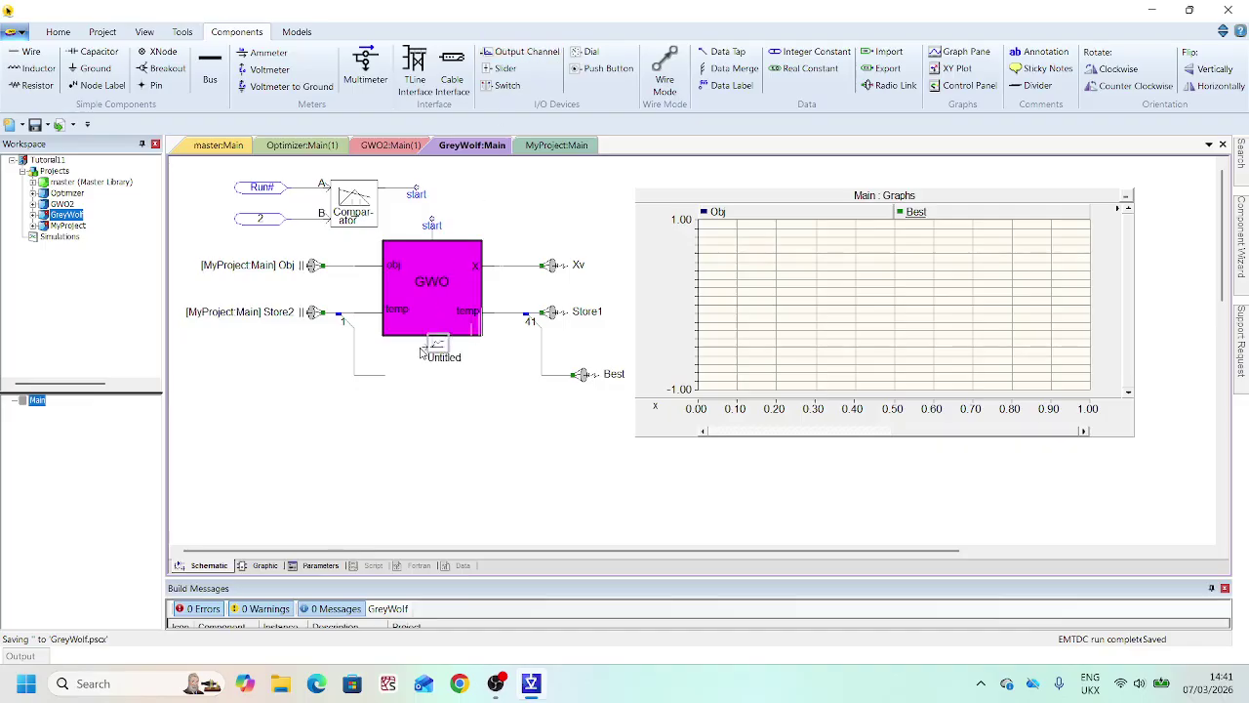
double_click(395, 381)
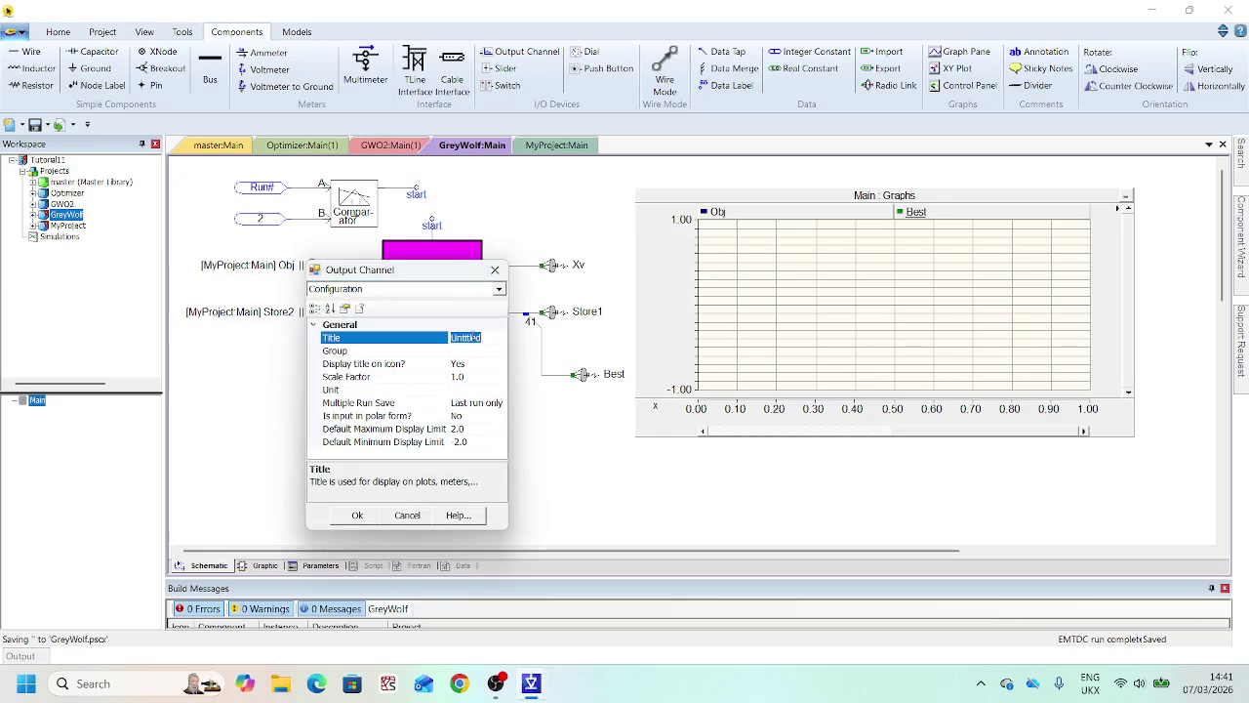
text(Xoptimal)
click(359, 515)
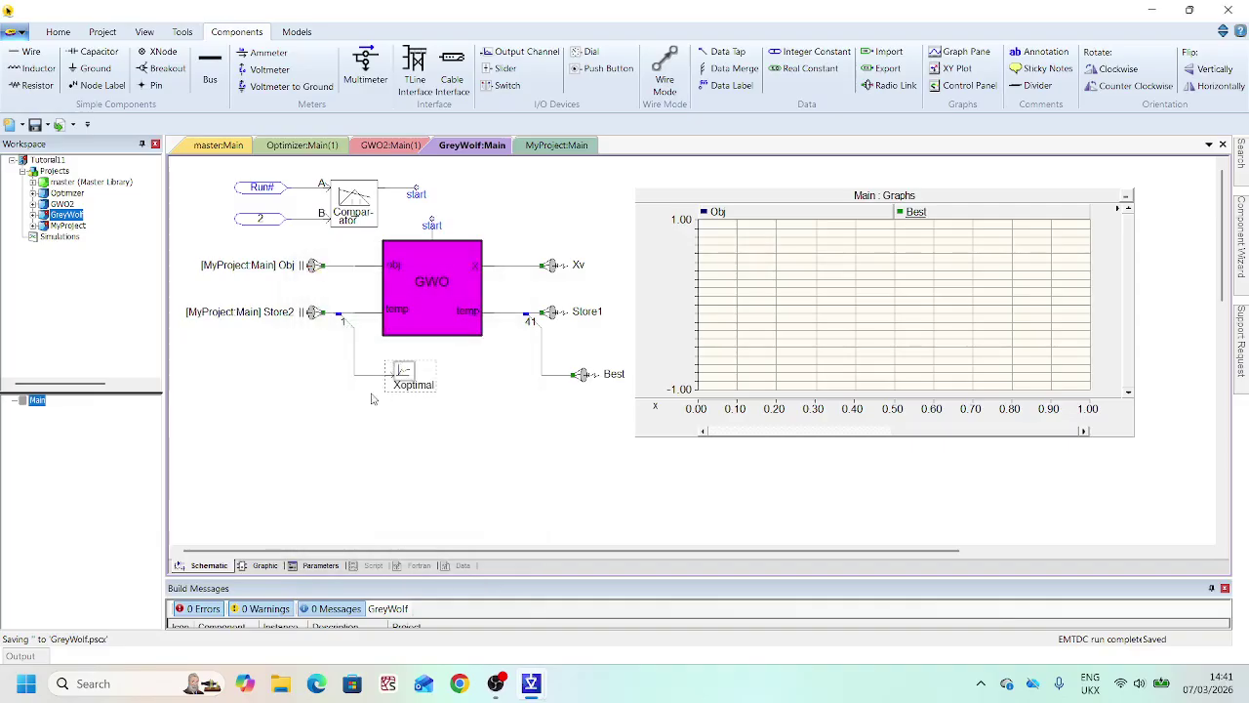
- Set the data tap on the Store2 line to start at index 11 with a dimension of 10
double_click(346, 323)
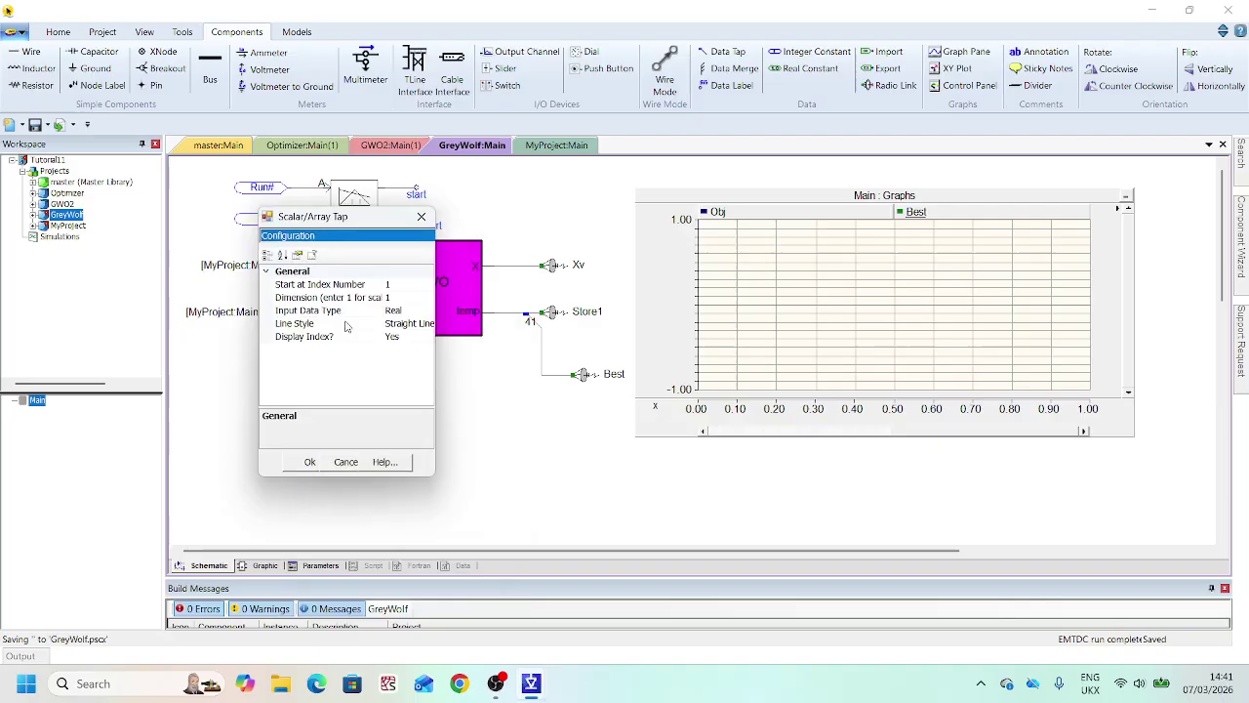
click(404, 285)
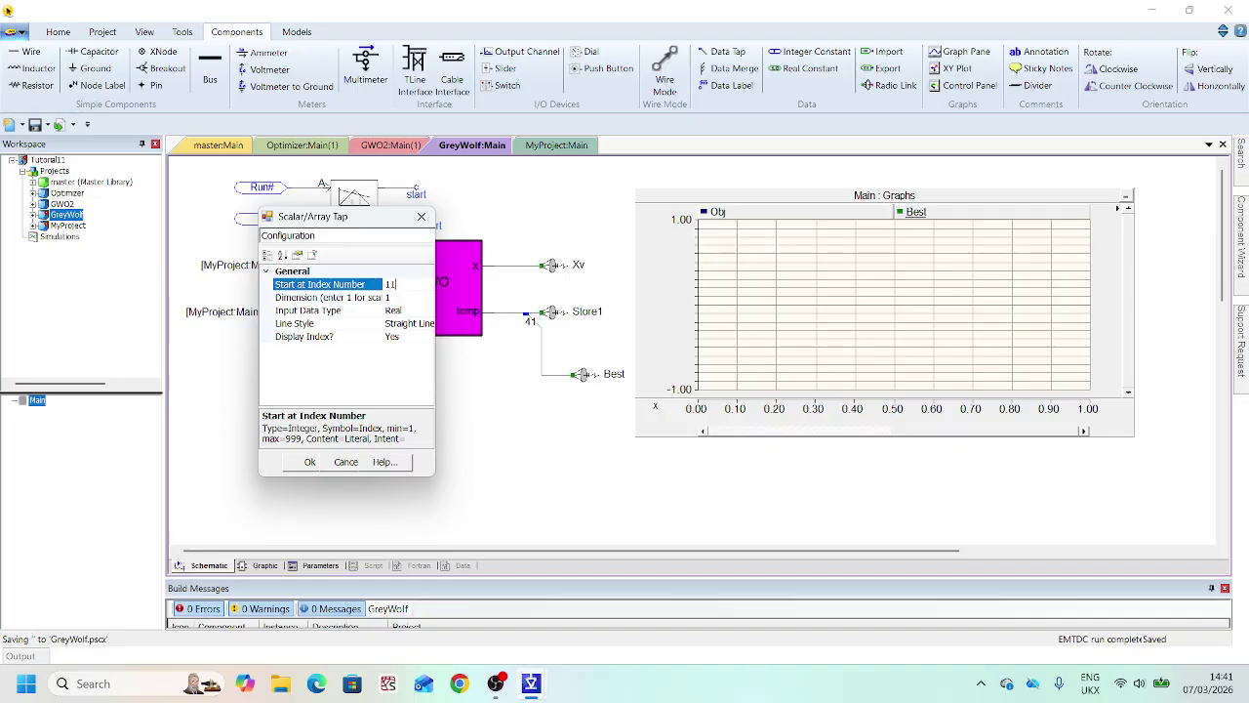
click(405, 298)
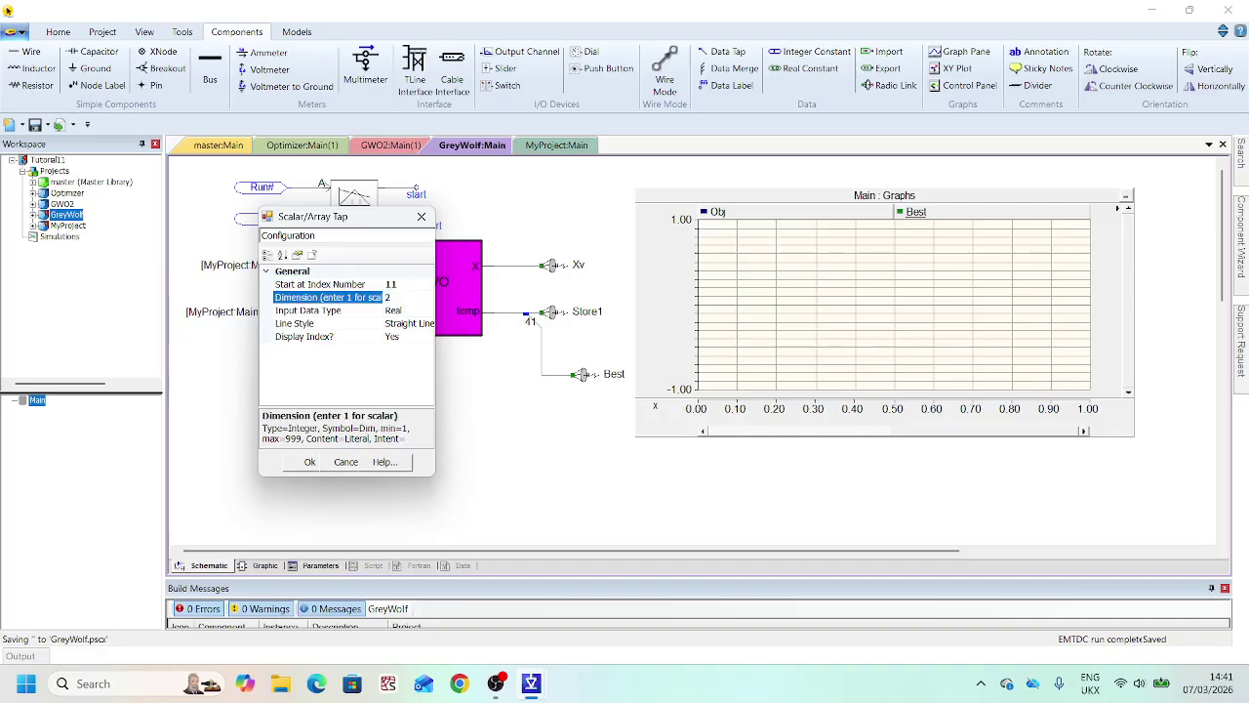
key(BackSpace)
text(10)
click(310, 461)
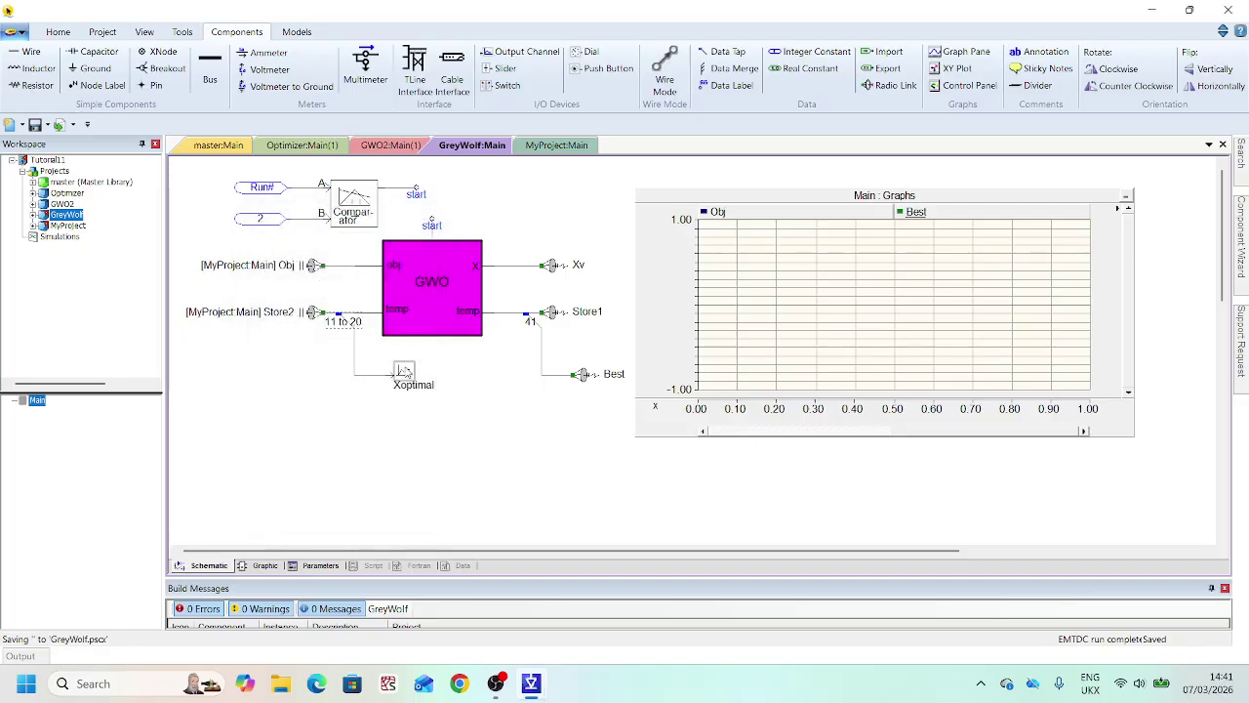
- Add a PolyMeter for the Xoptimal channel, align it directly under the graph frame and widen it to the graph's full width
right_click(404, 371)
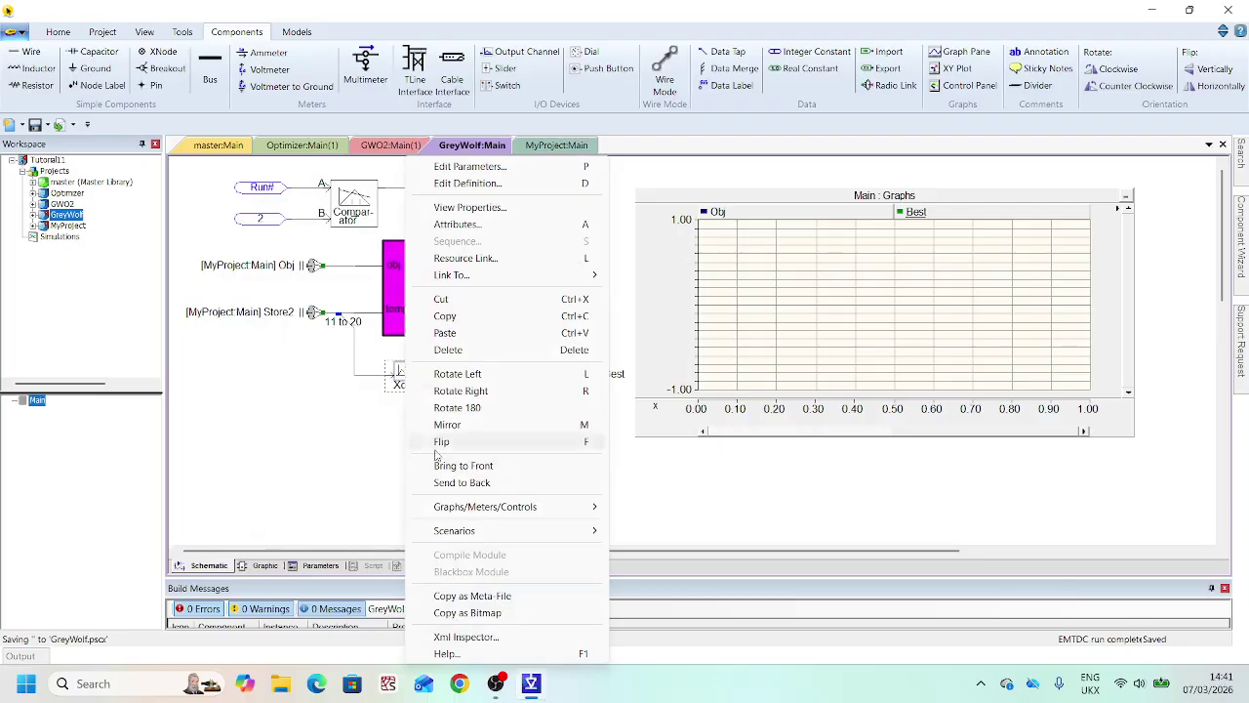
mouse_move(453, 516)
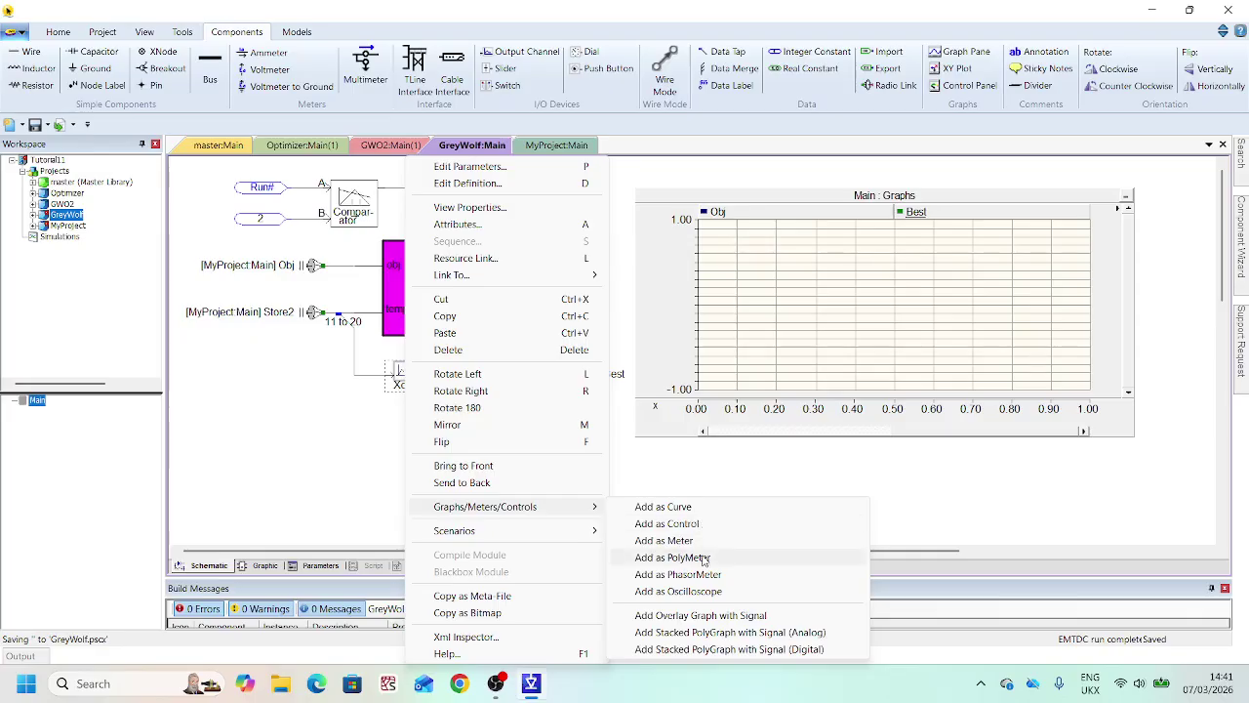
click(671, 558)
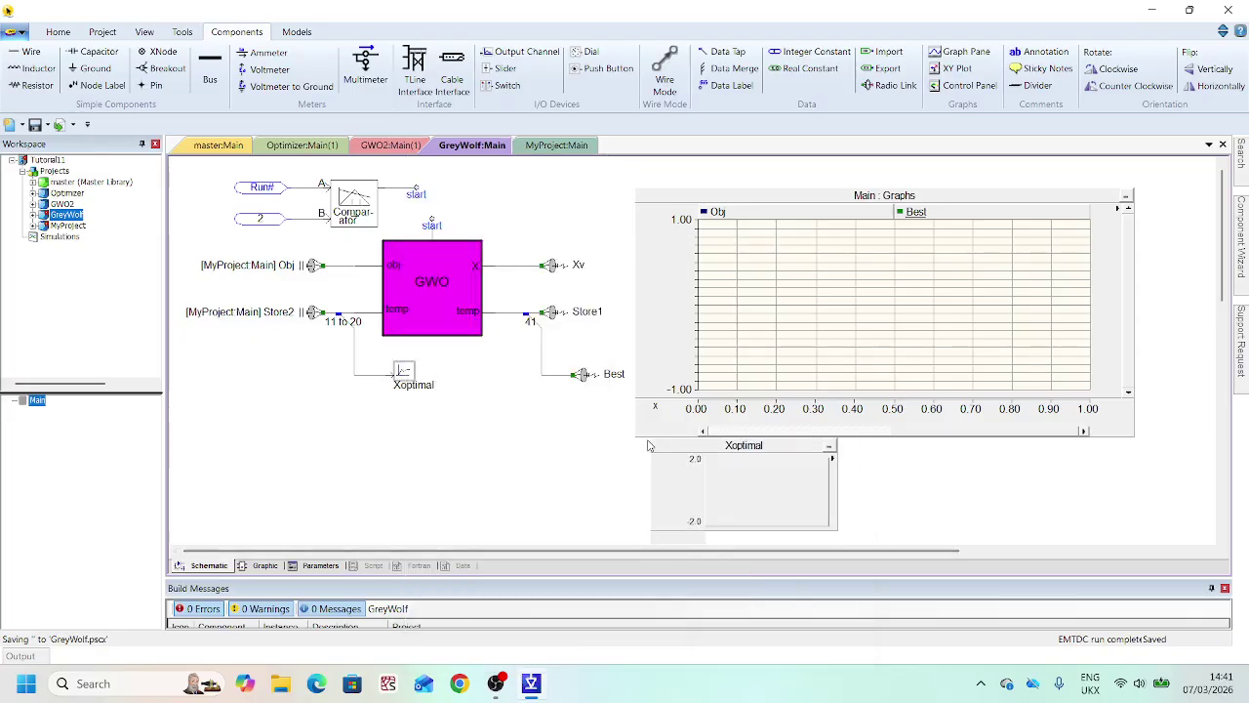
drag(661, 447, 646, 447)
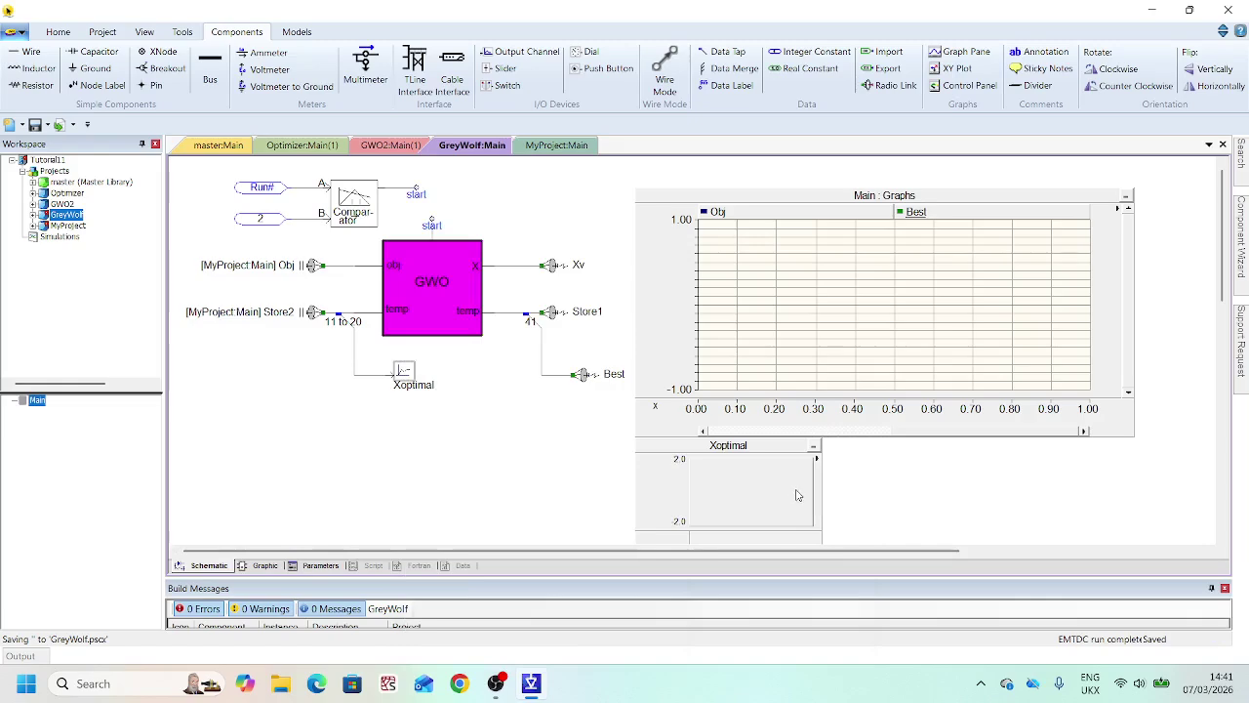
click(783, 447)
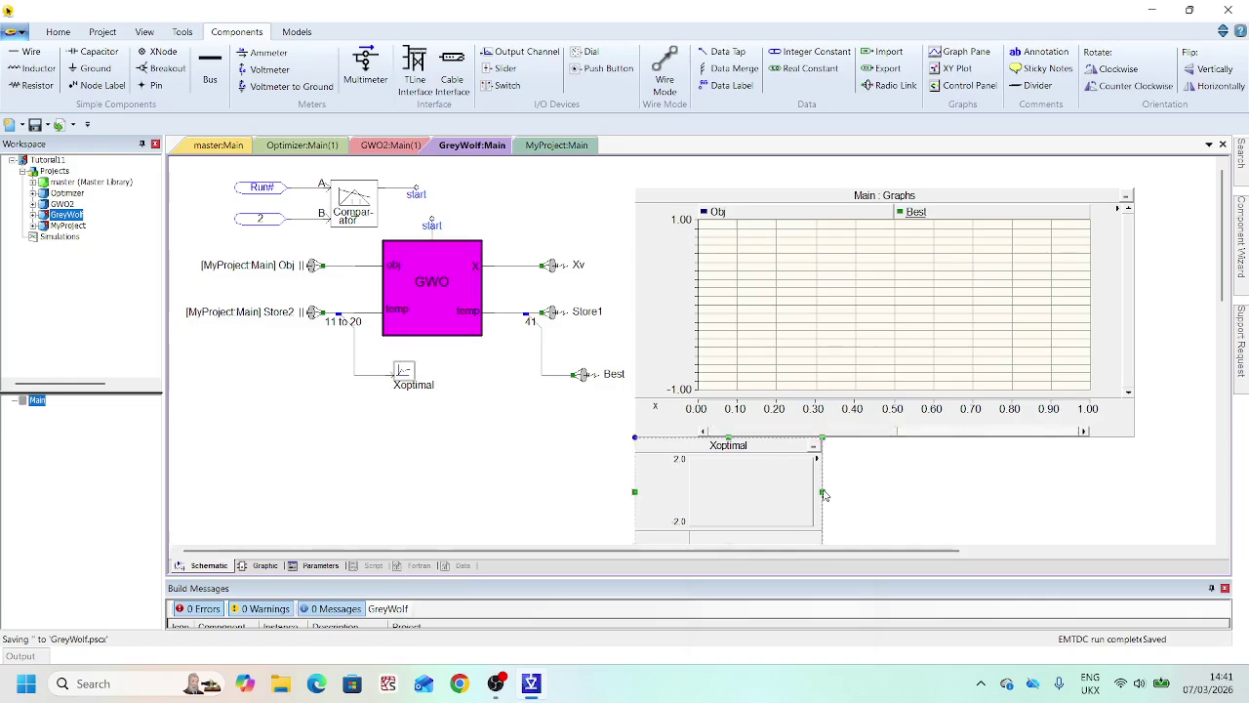
drag(823, 493, 1135, 497)
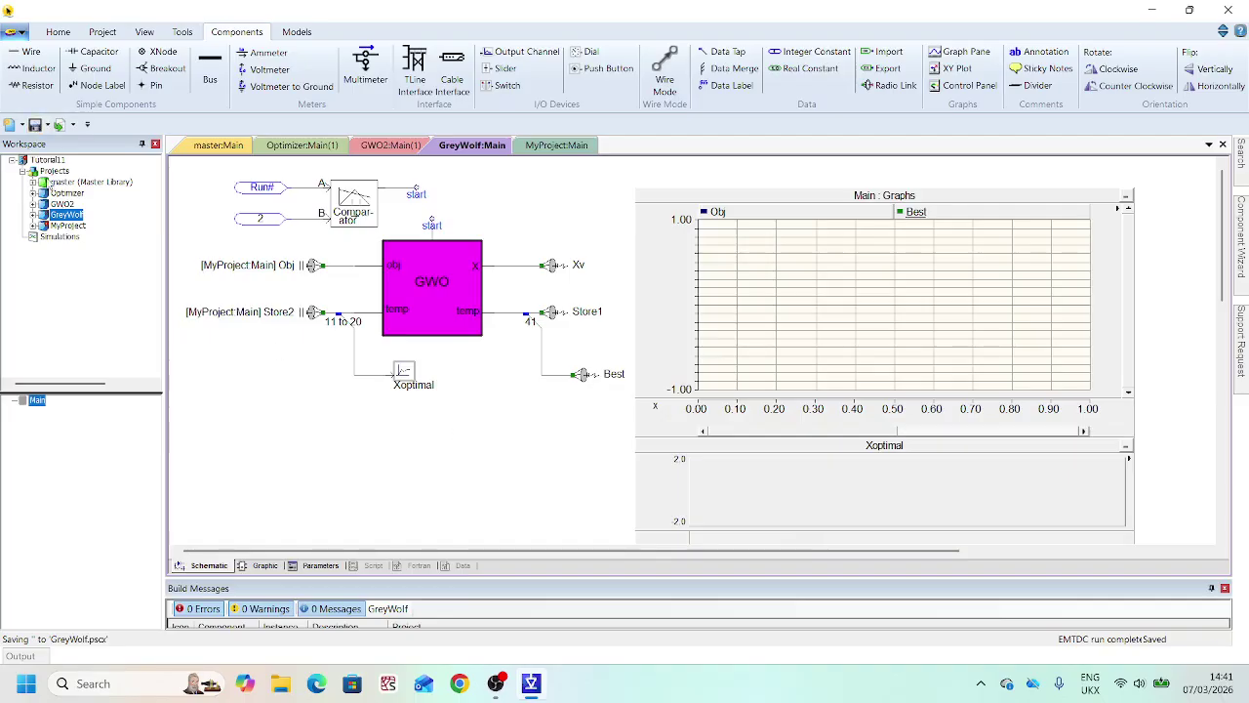
- Review the MyProject schematic and its Xv receiver settings, and return to the GreyWolf schematic
double_click(66, 226)
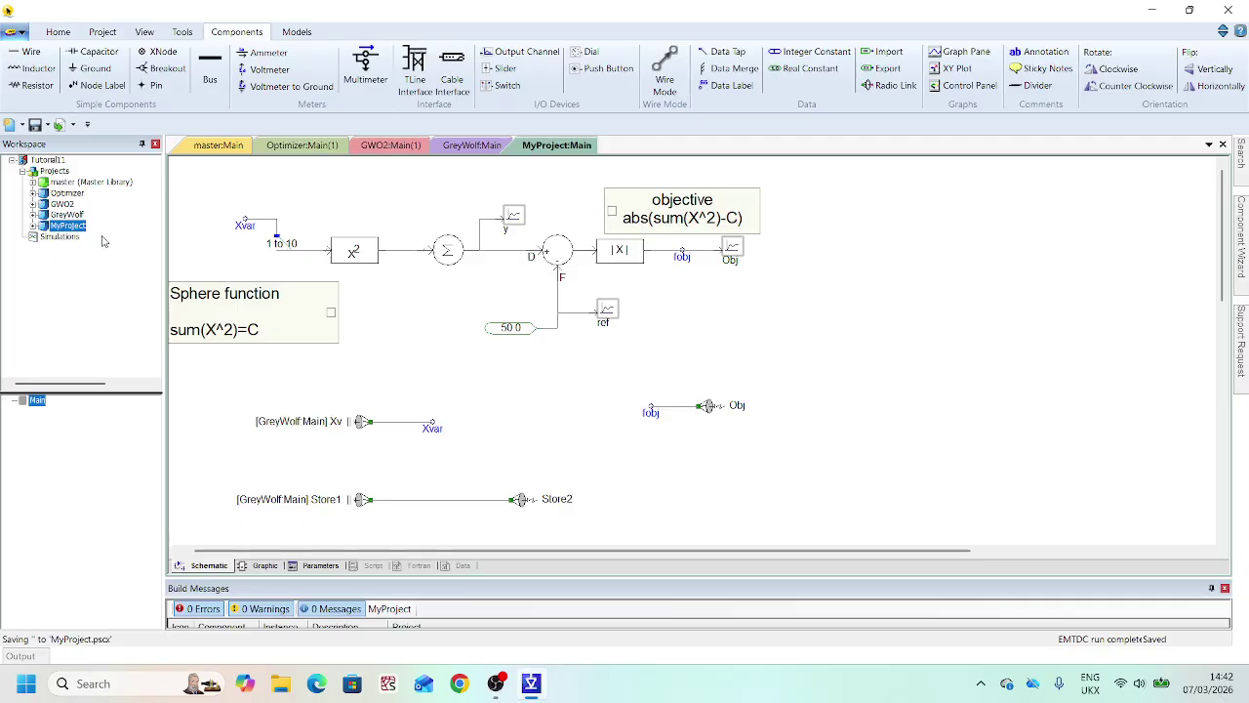
double_click(343, 422)
click(445, 313)
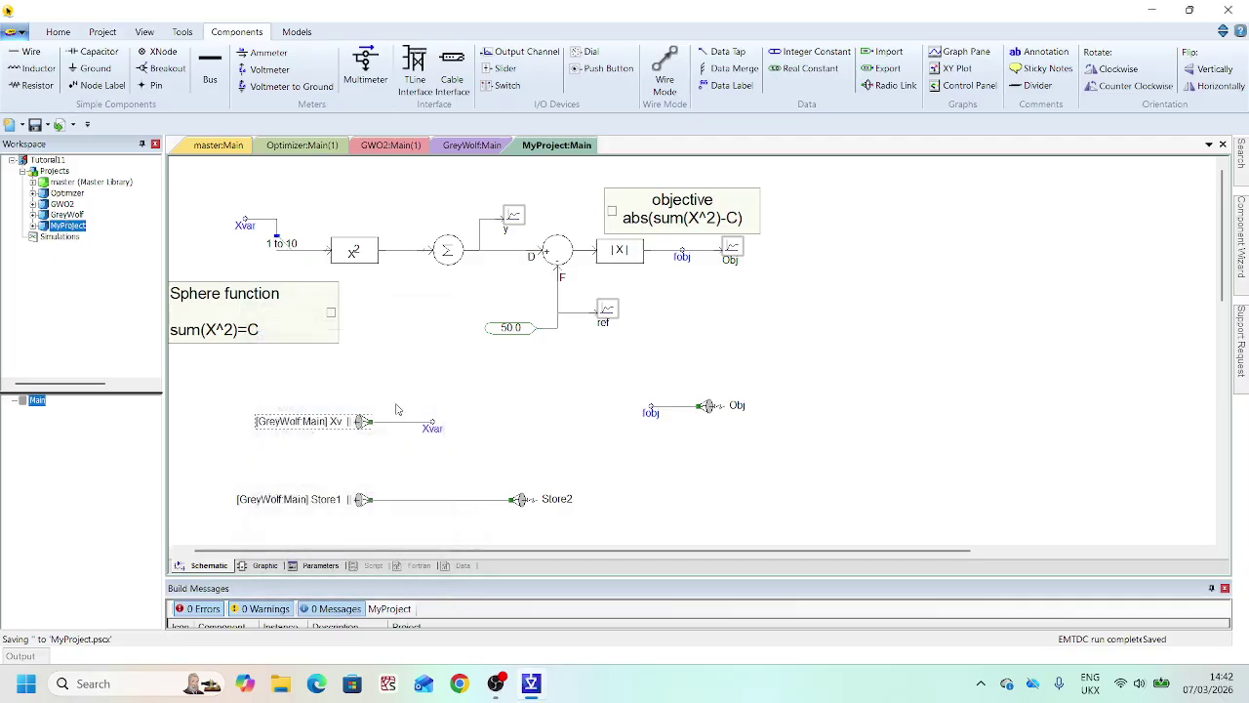
double_click(70, 214)
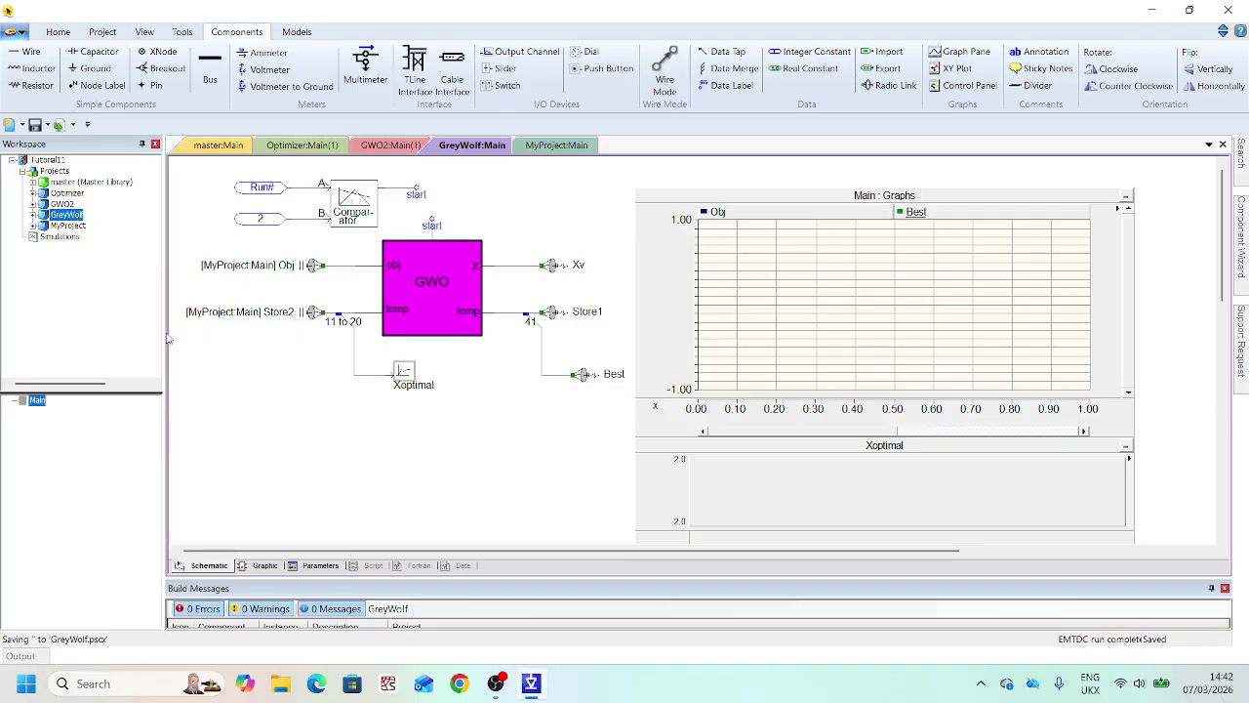
mouse_move(359, 321)
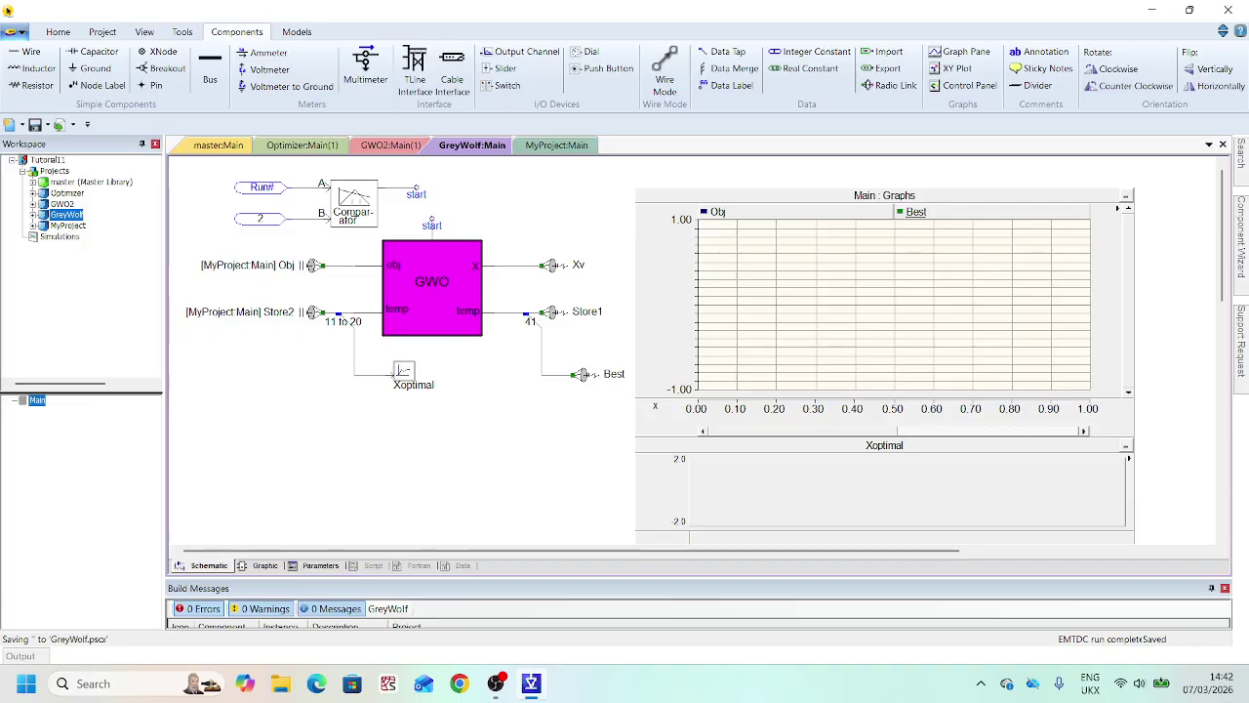
click(496, 683)
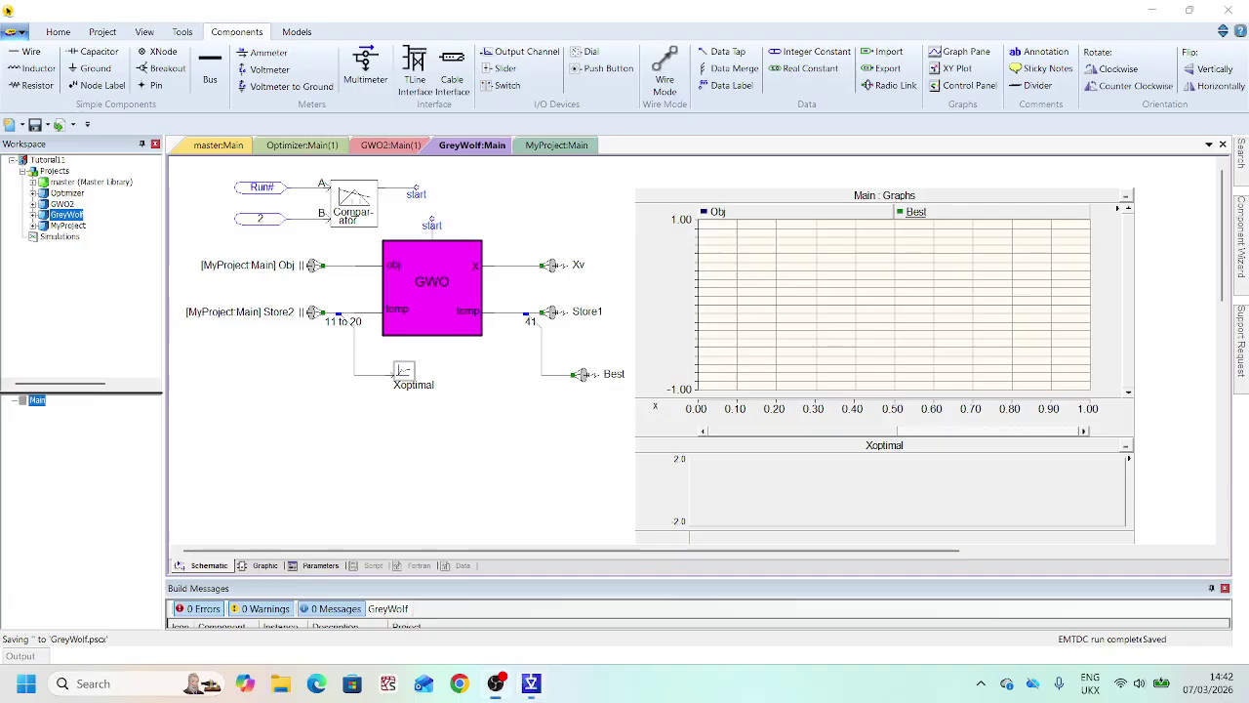
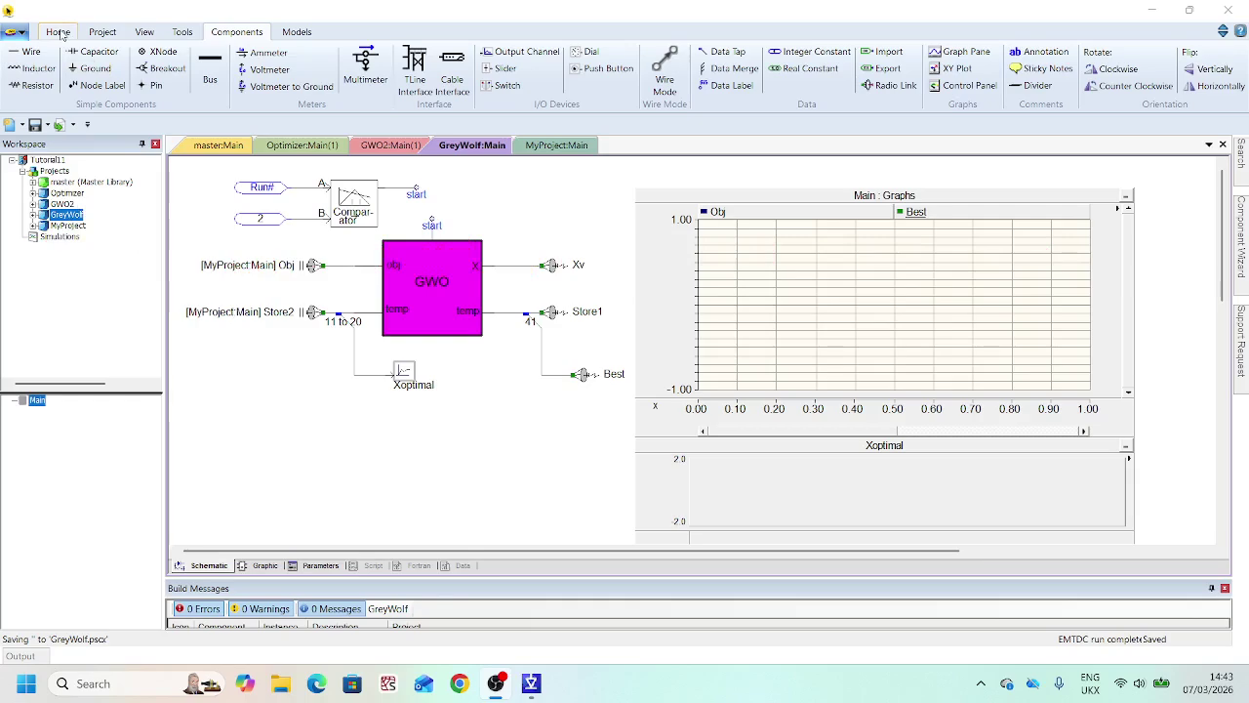
- Save the Tutorial11 workspace and try to run the GreyWolf project on its own
click(60, 34)
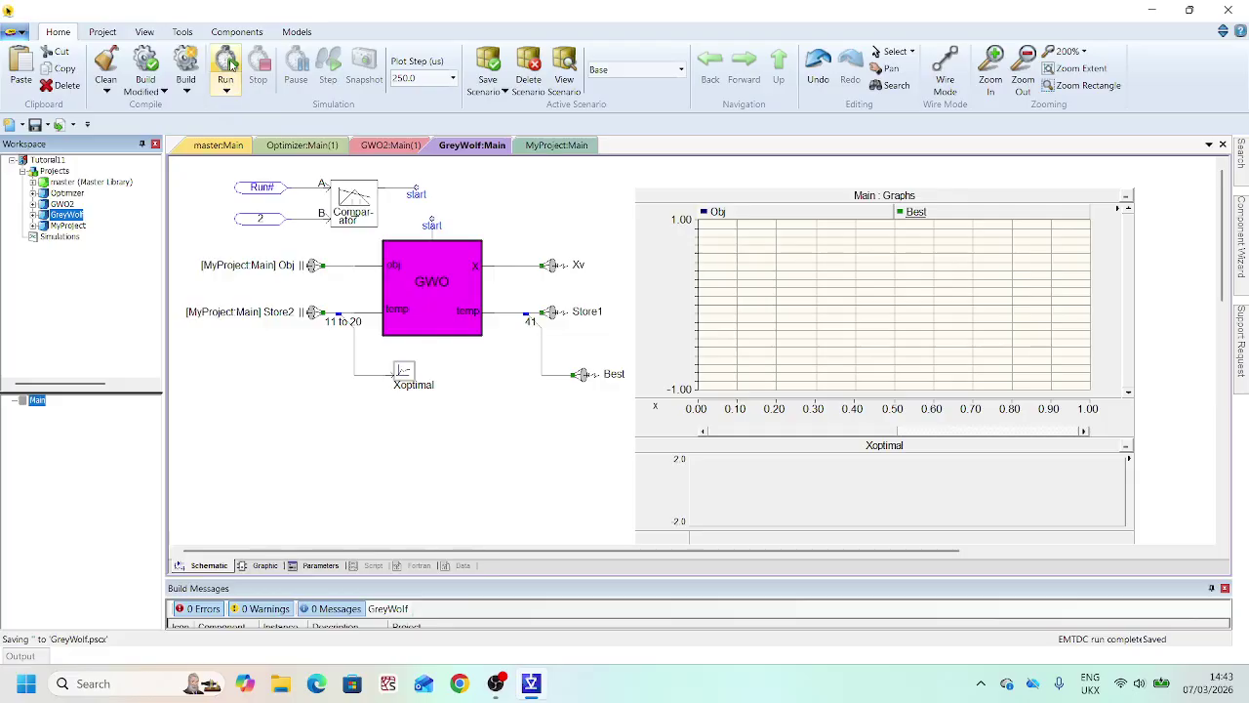
right_click(57, 160)
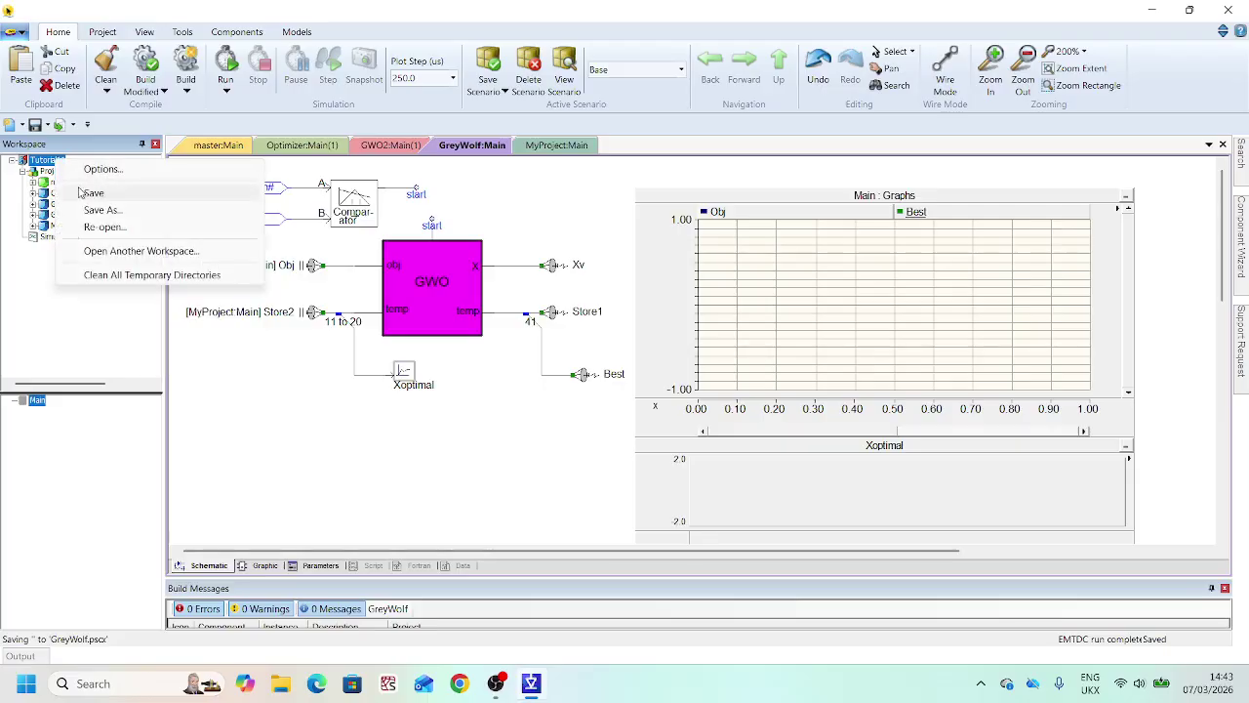
click(92, 192)
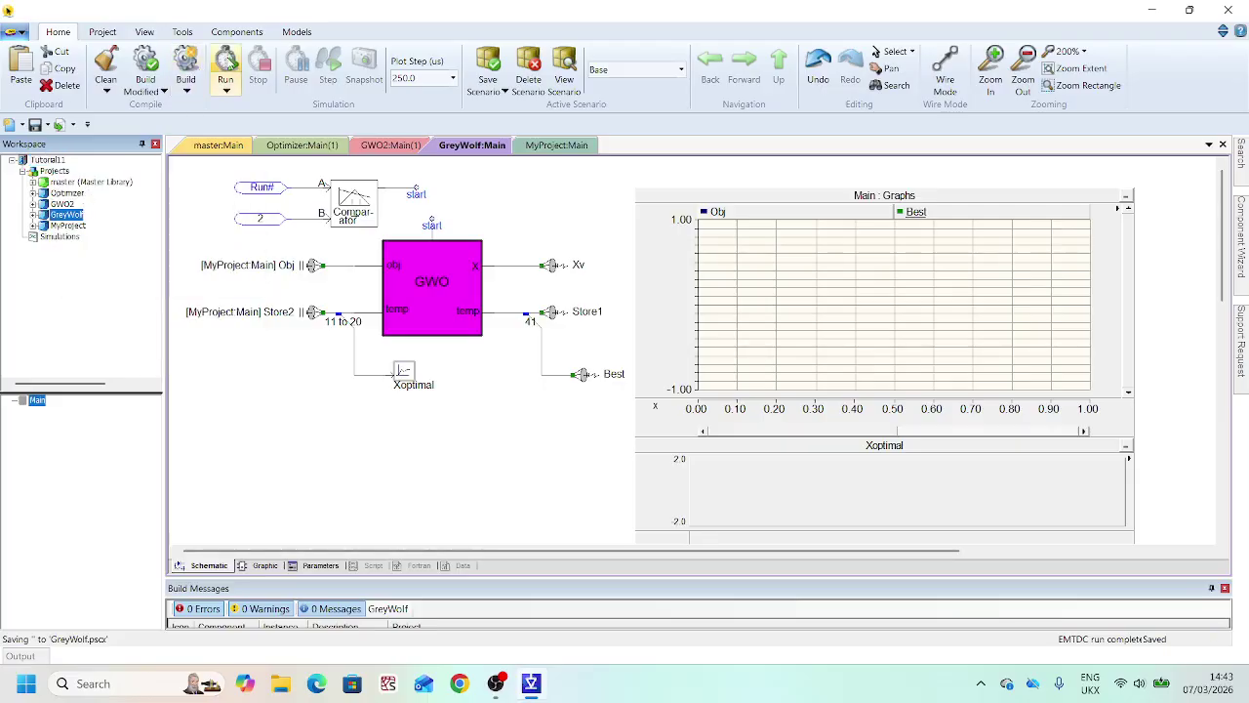
click(225, 64)
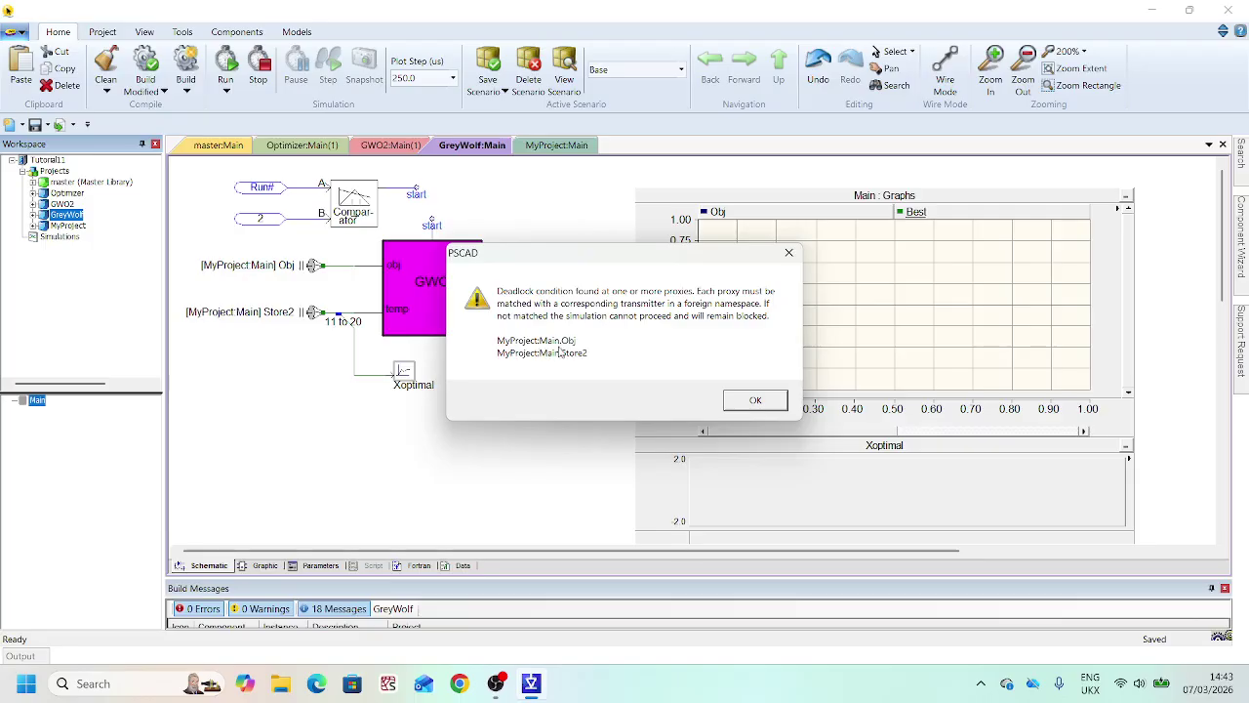
click(756, 401)
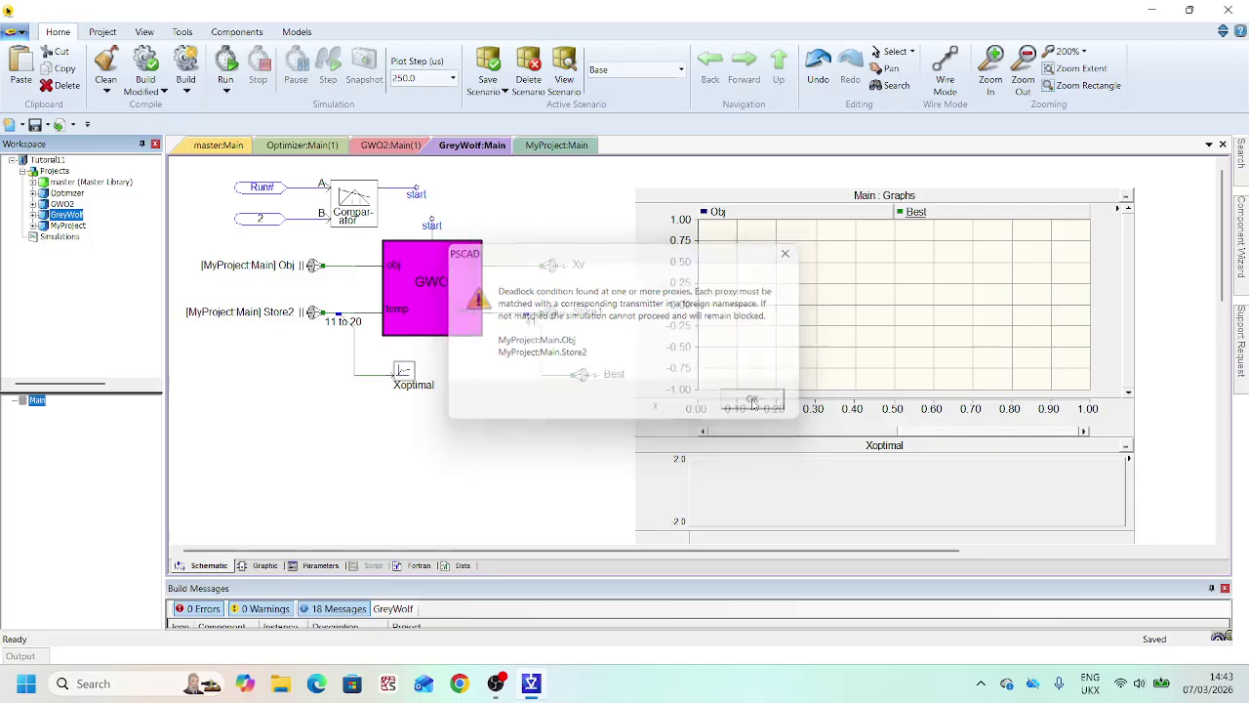
- Create a new simulation set named OptimalDesign in the workspace
click(53, 241)
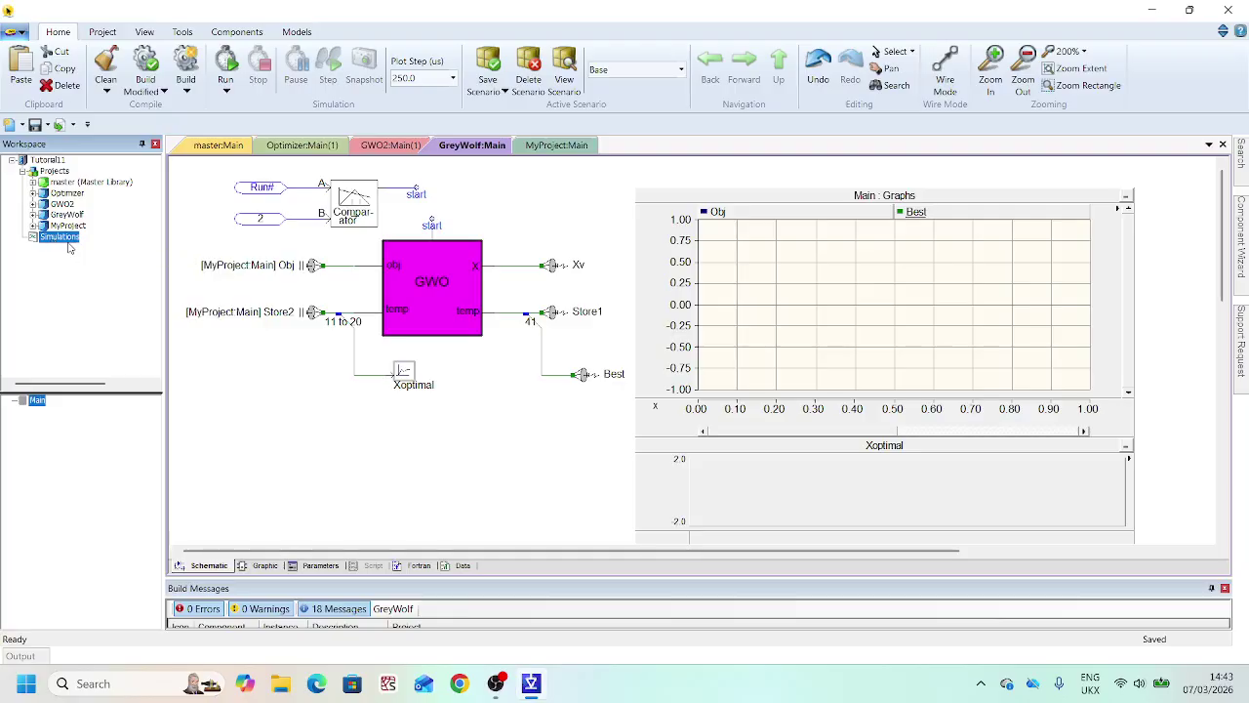
right_click(69, 246)
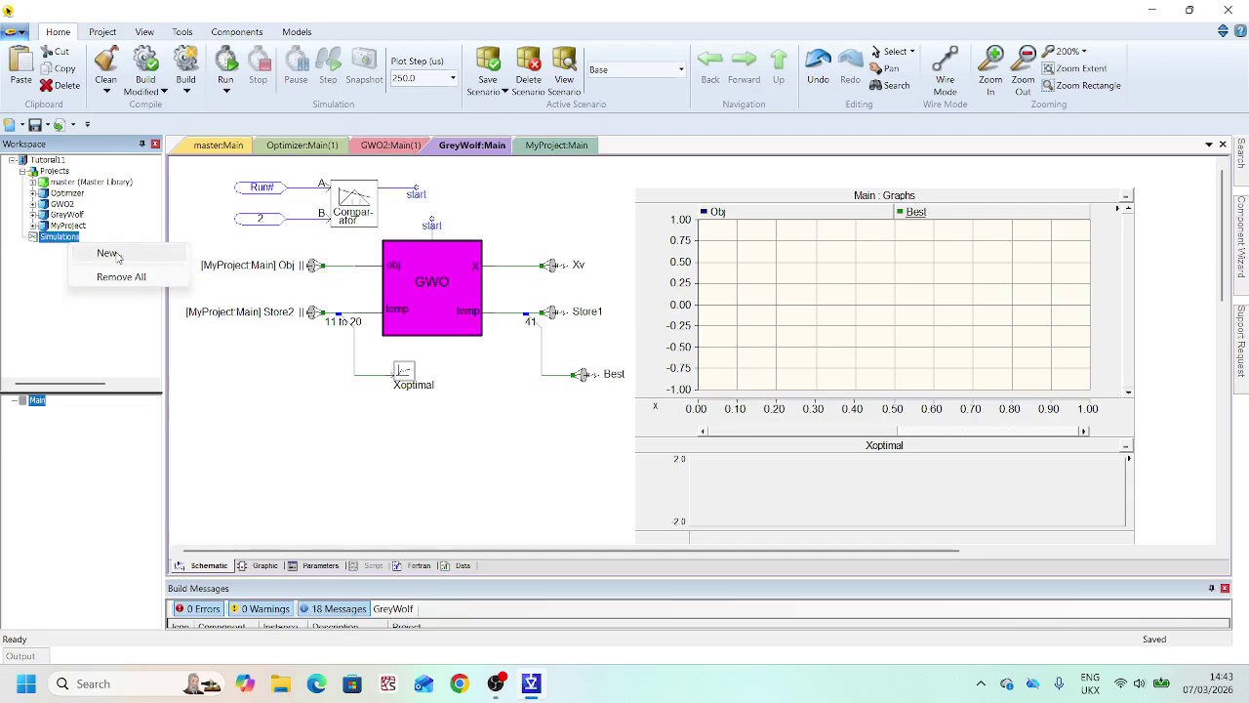
click(115, 255)
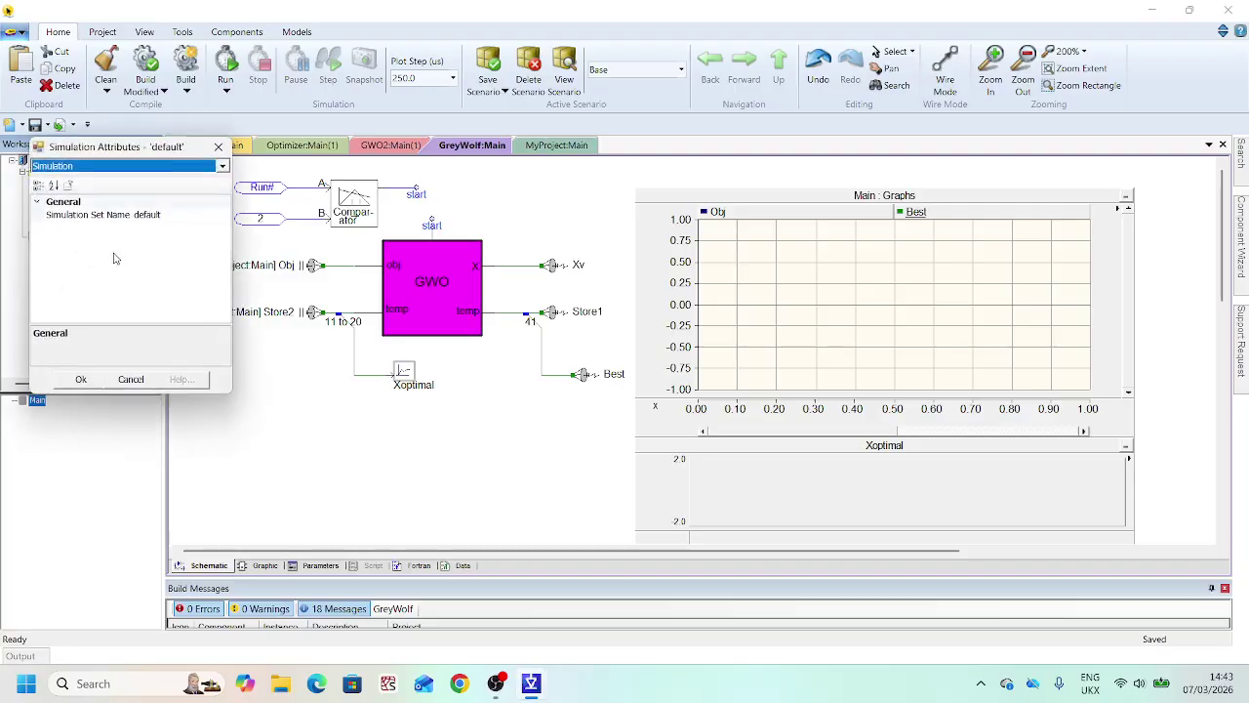
click(187, 213)
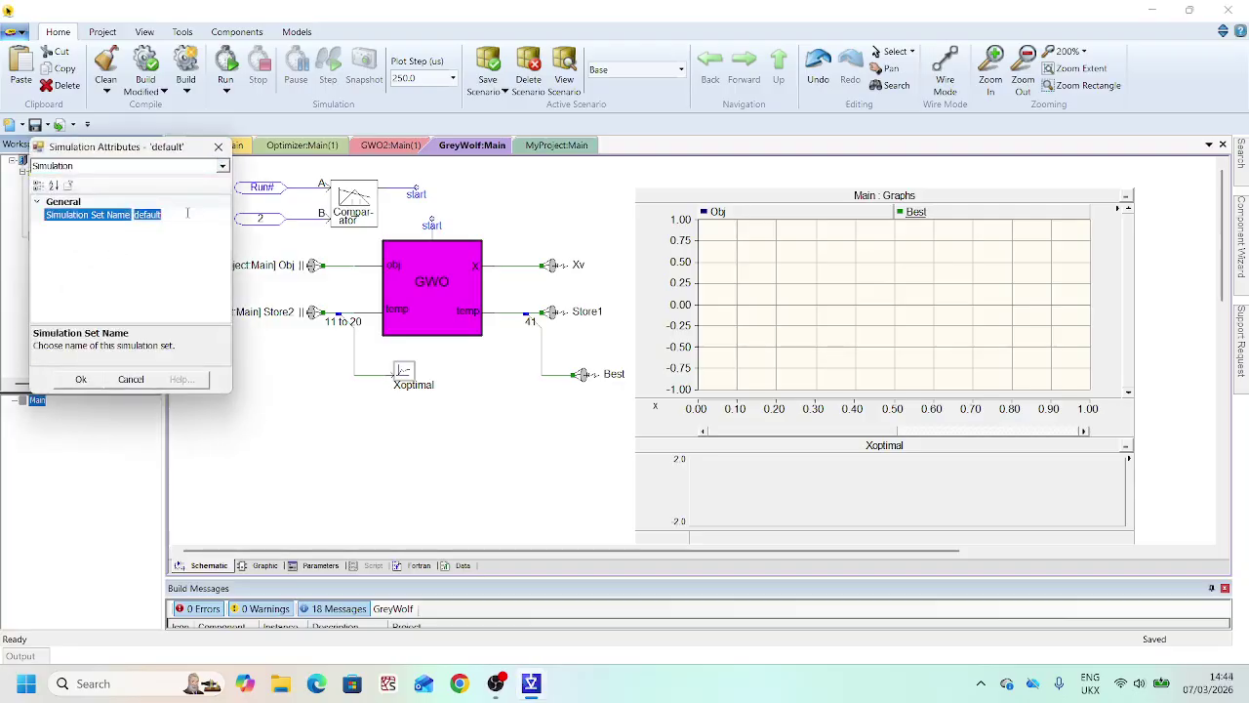
text(OptimalDesign)
click(81, 379)
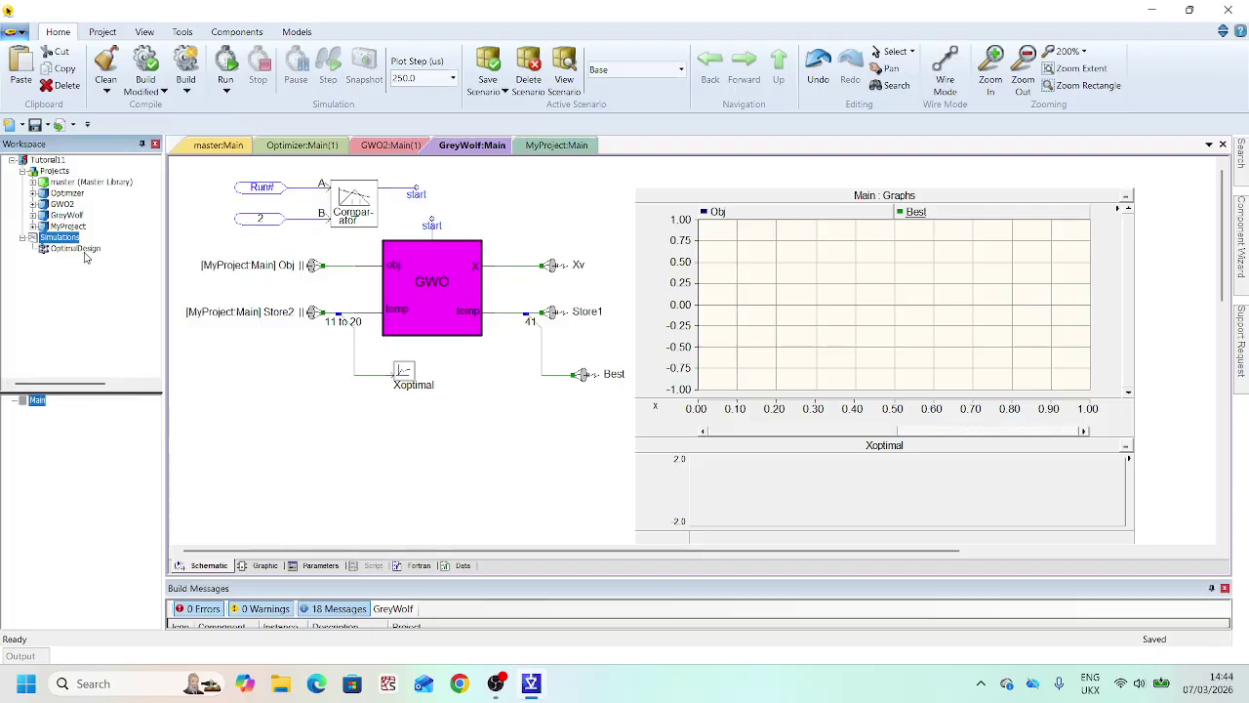
- Include GreyWolf and MyProject as tasks in the OptimalDesign simulation set and check its task list
click(53, 252)
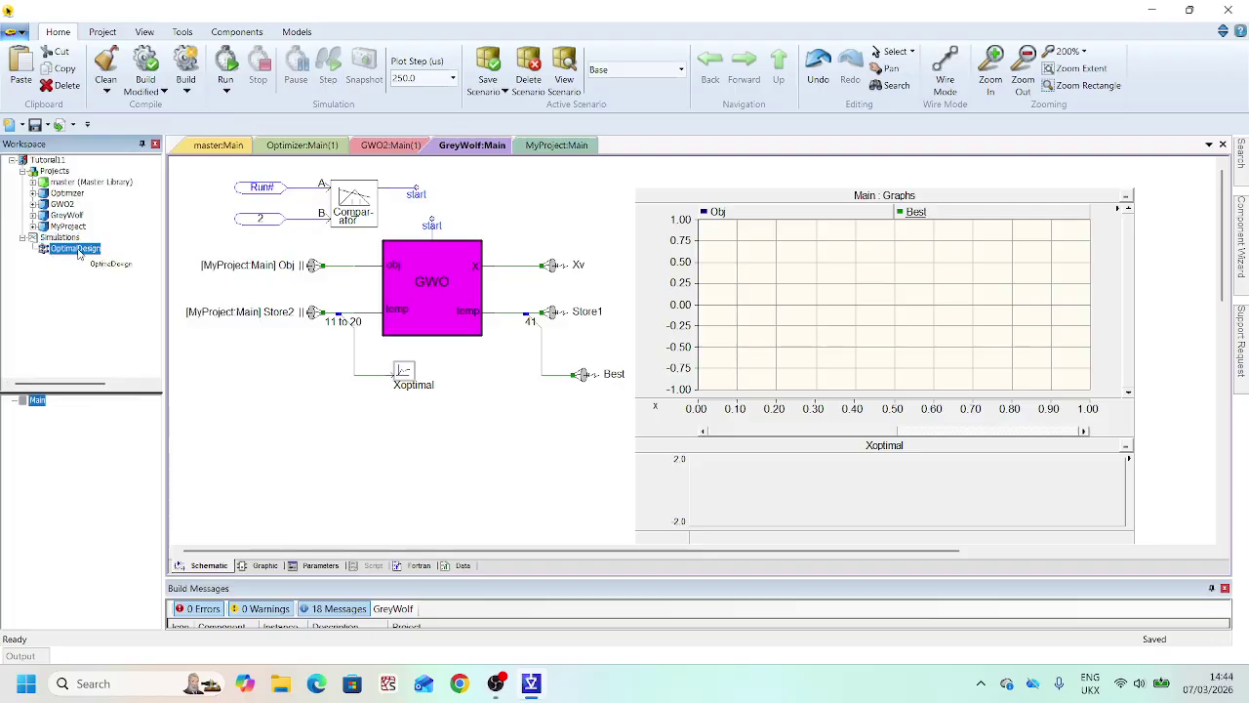
right_click(79, 254)
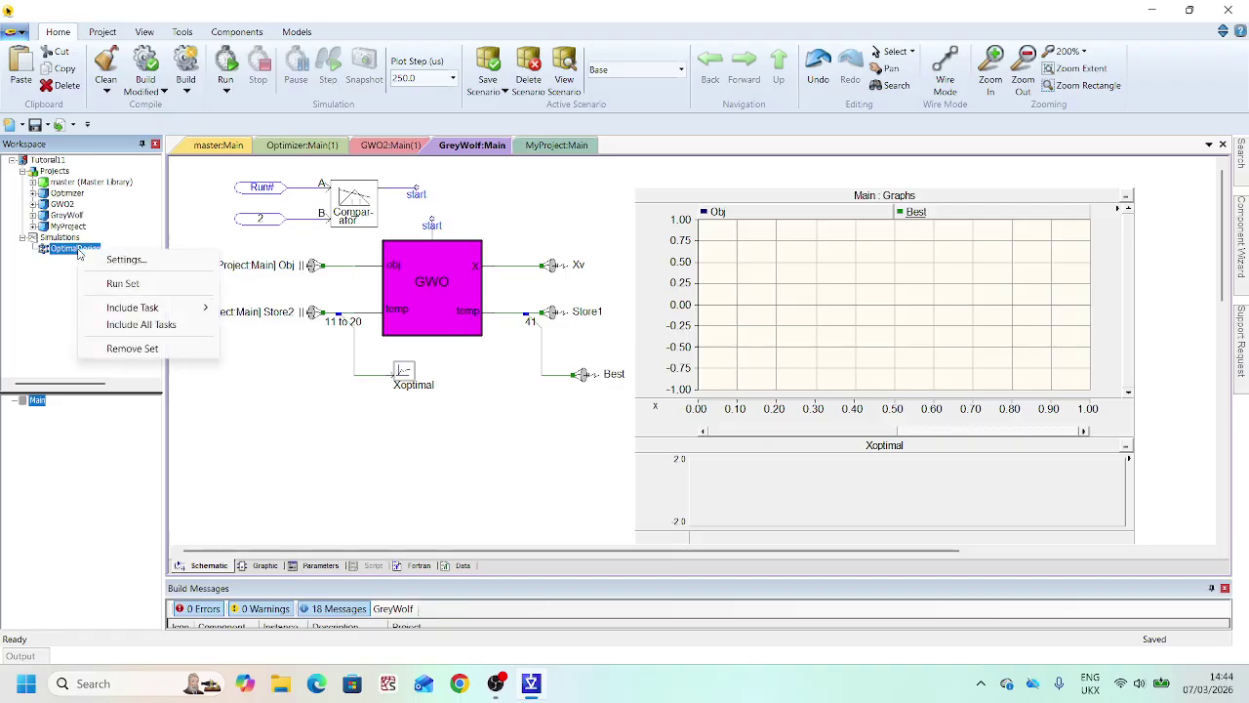
mouse_move(146, 314)
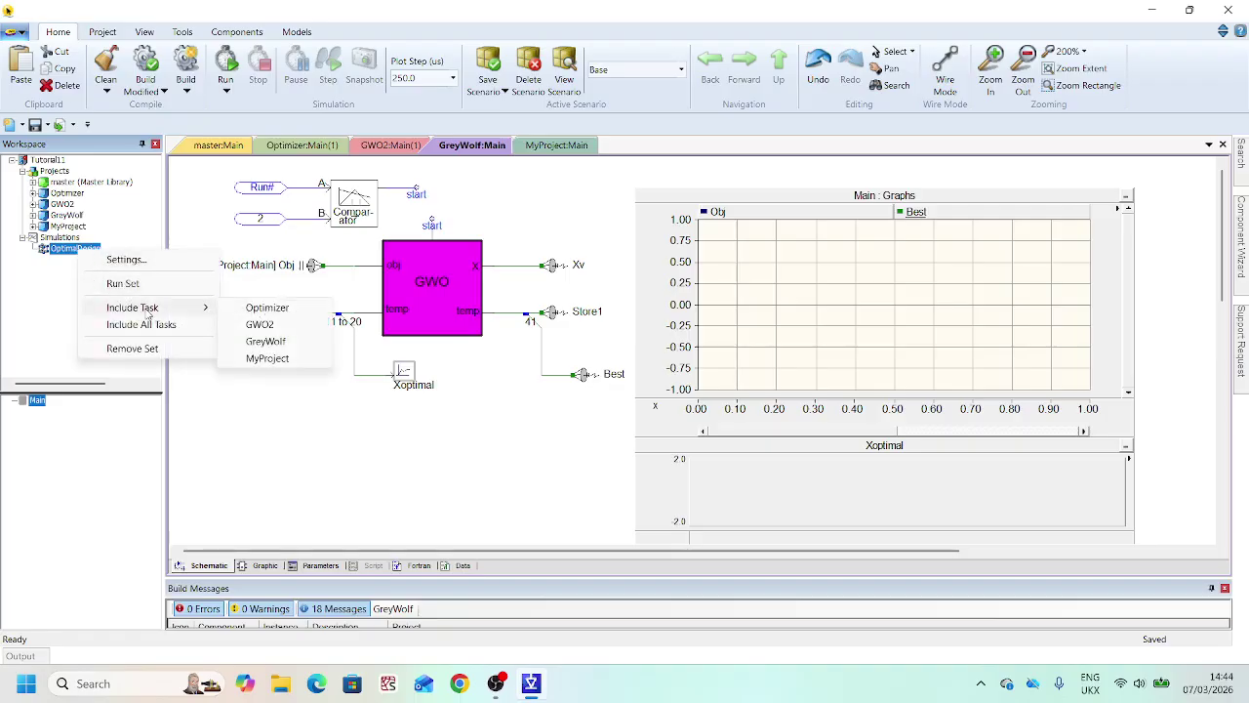
click(266, 341)
right_click(101, 252)
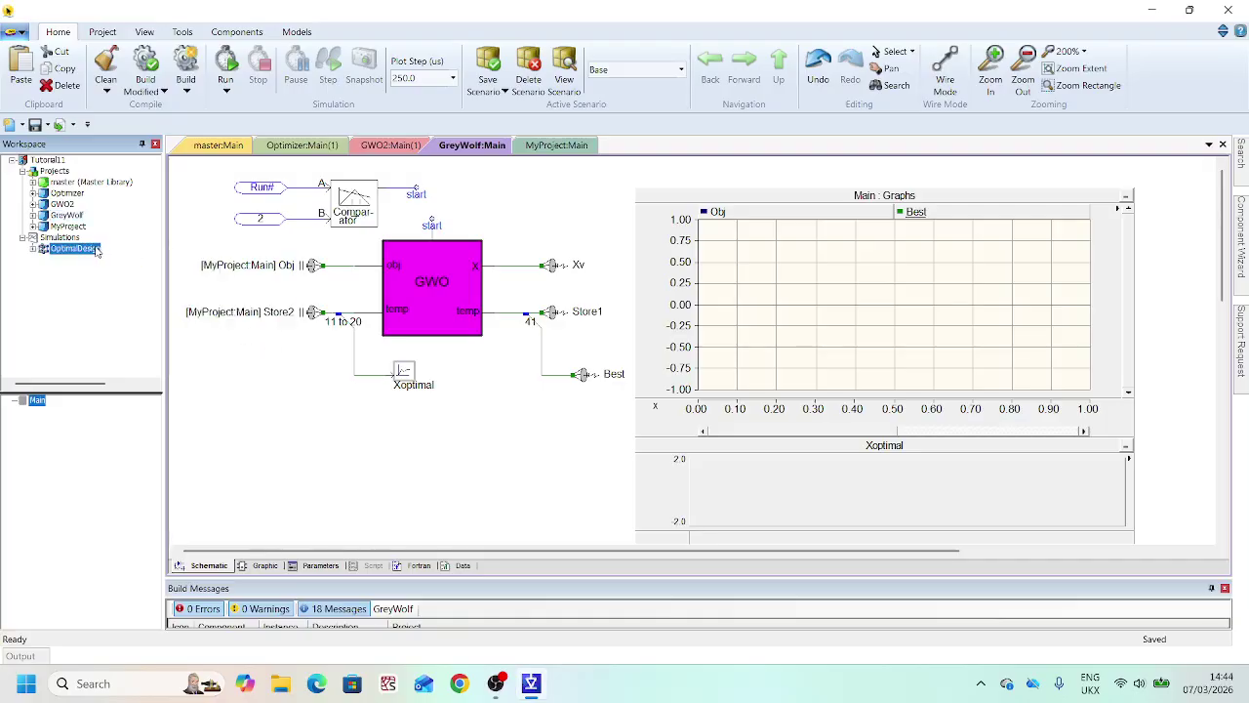
mouse_move(179, 308)
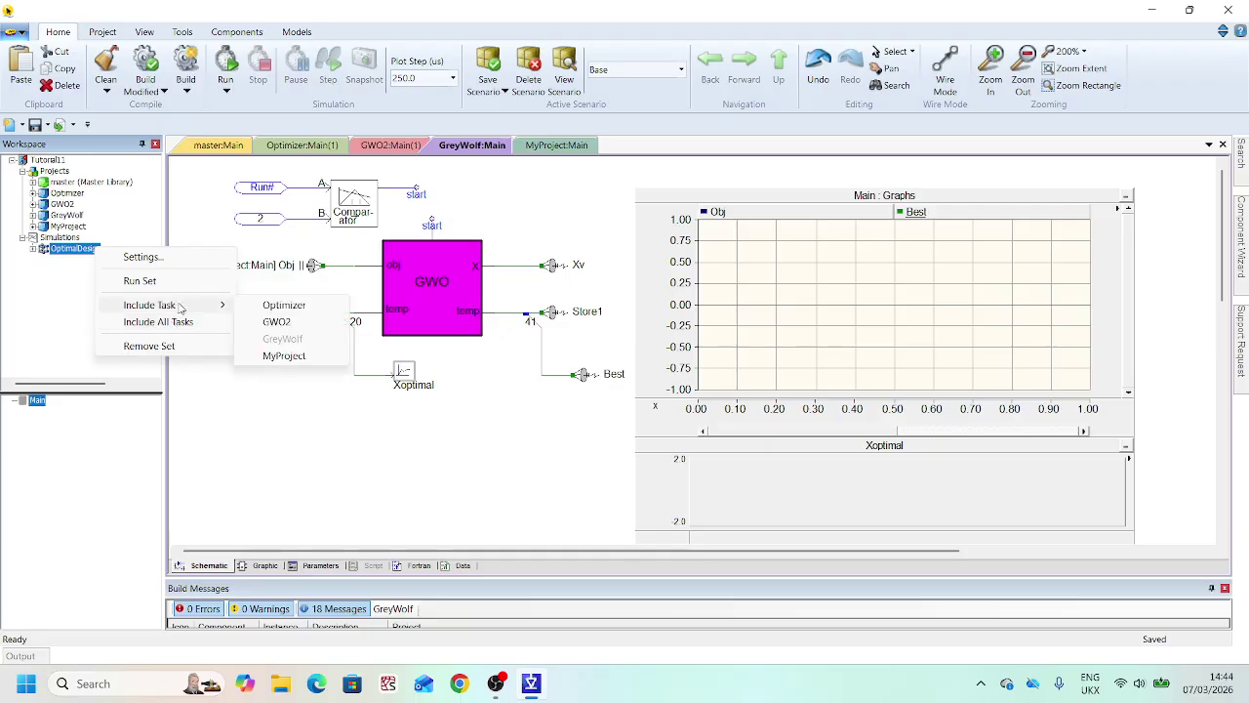
click(308, 355)
click(91, 250)
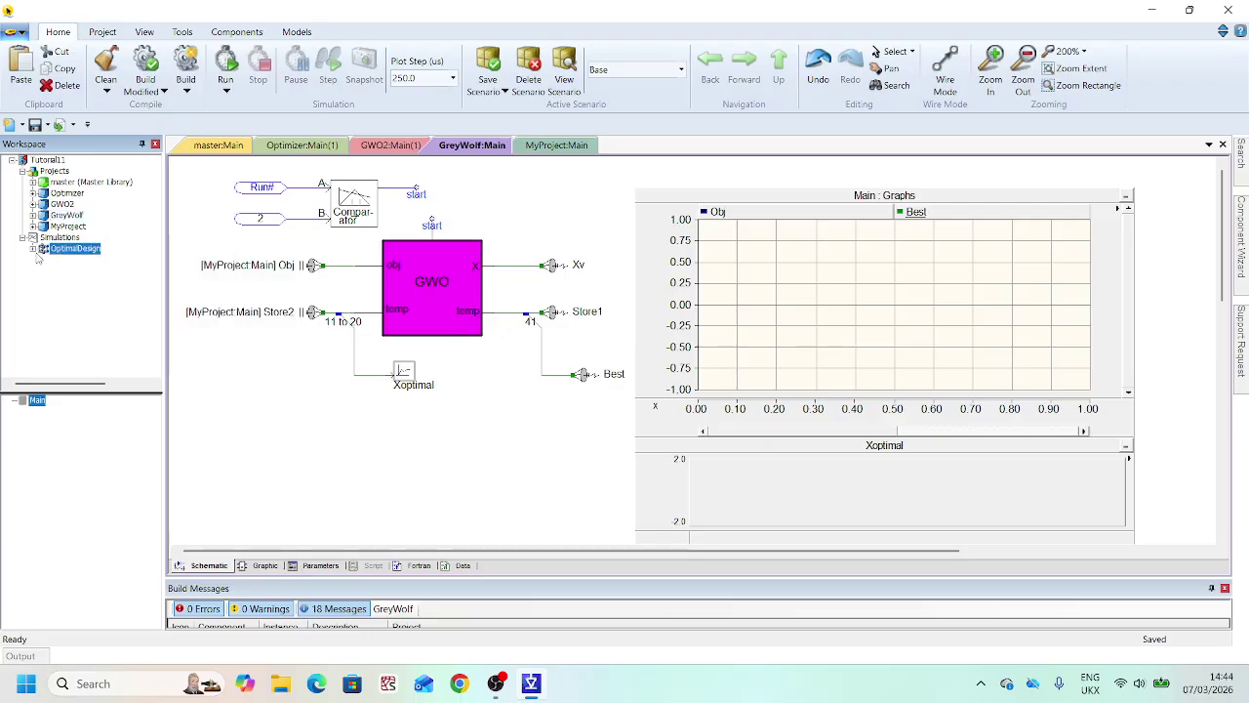
click(34, 249)
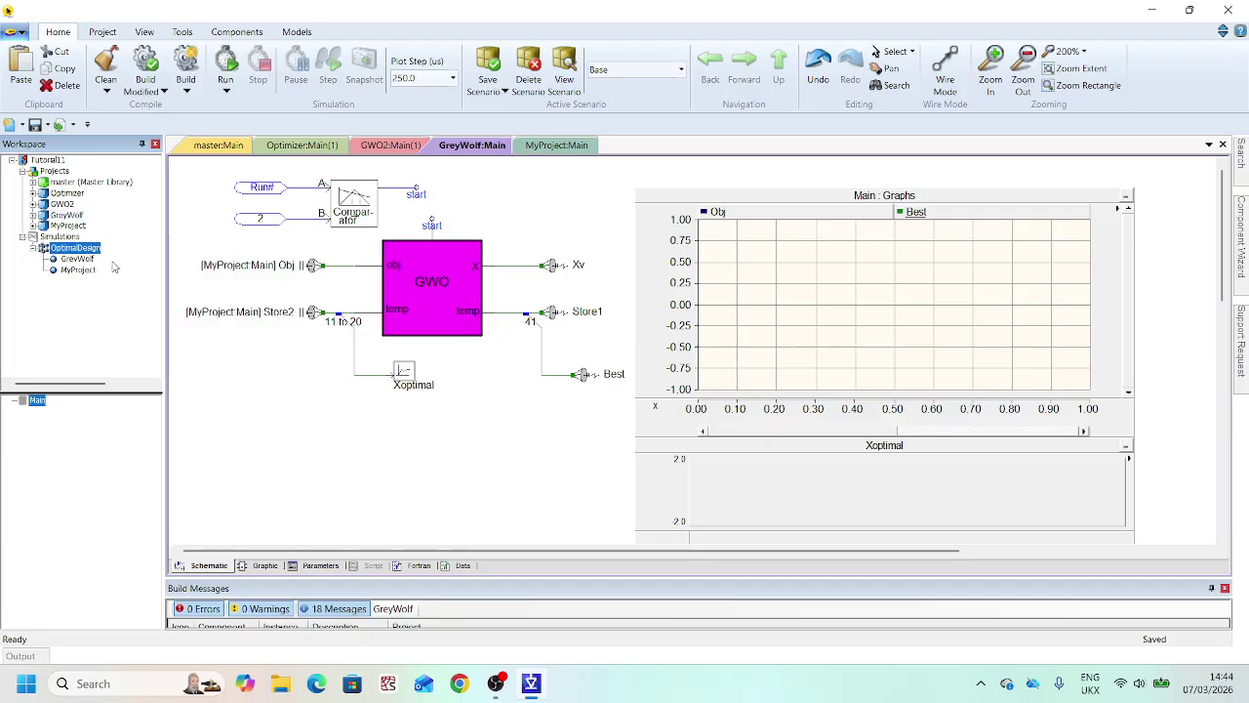
click(34, 250)
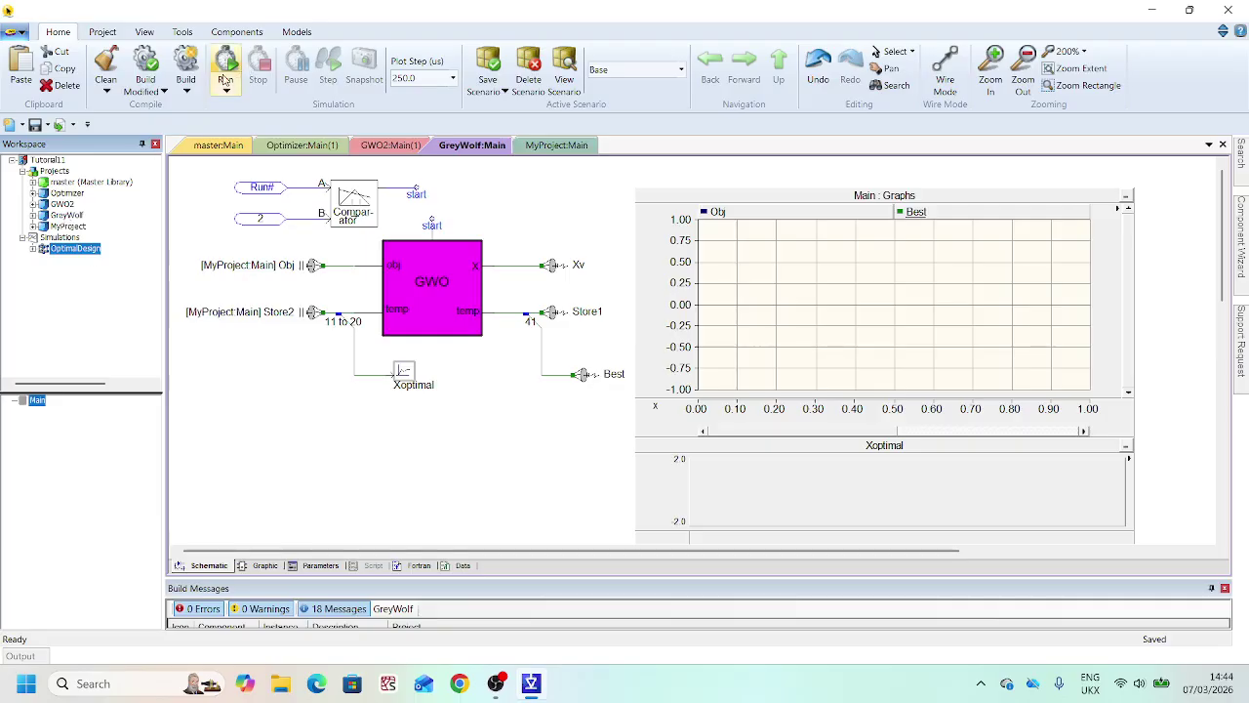
- Try to run the OptimalDesign simulation set and locate the MyProject component flagged by the build errors
right_click(77, 252)
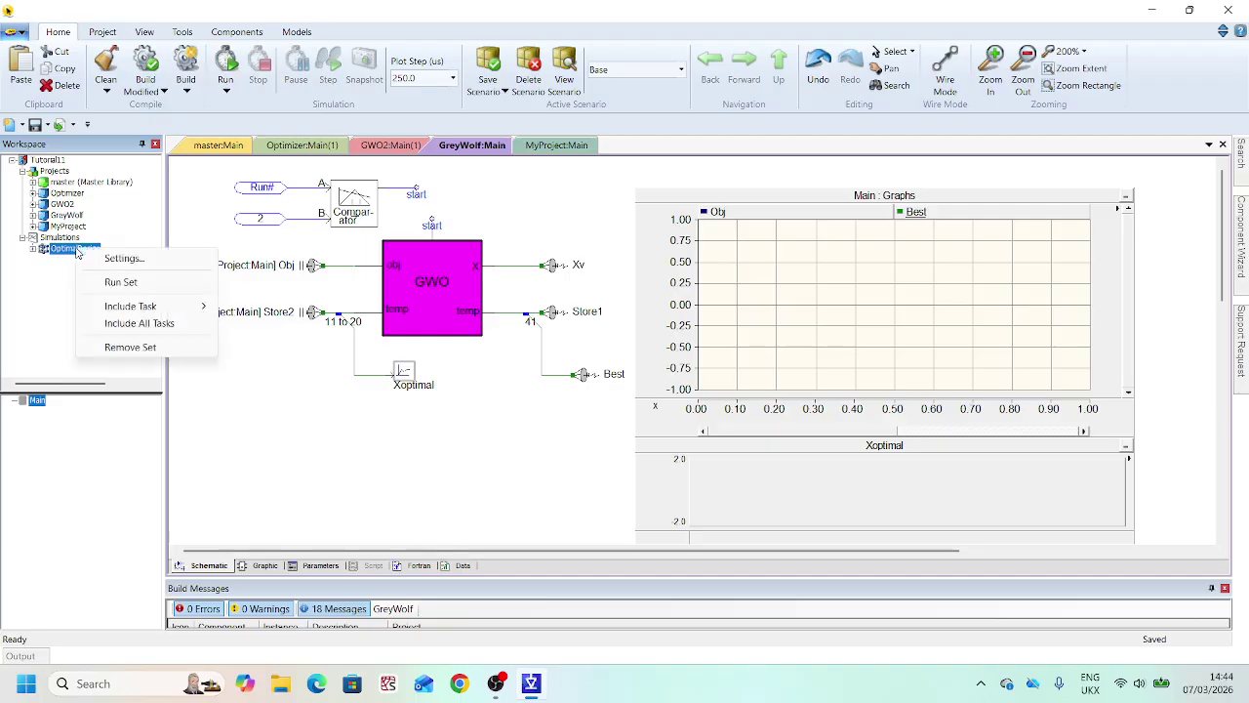
click(120, 282)
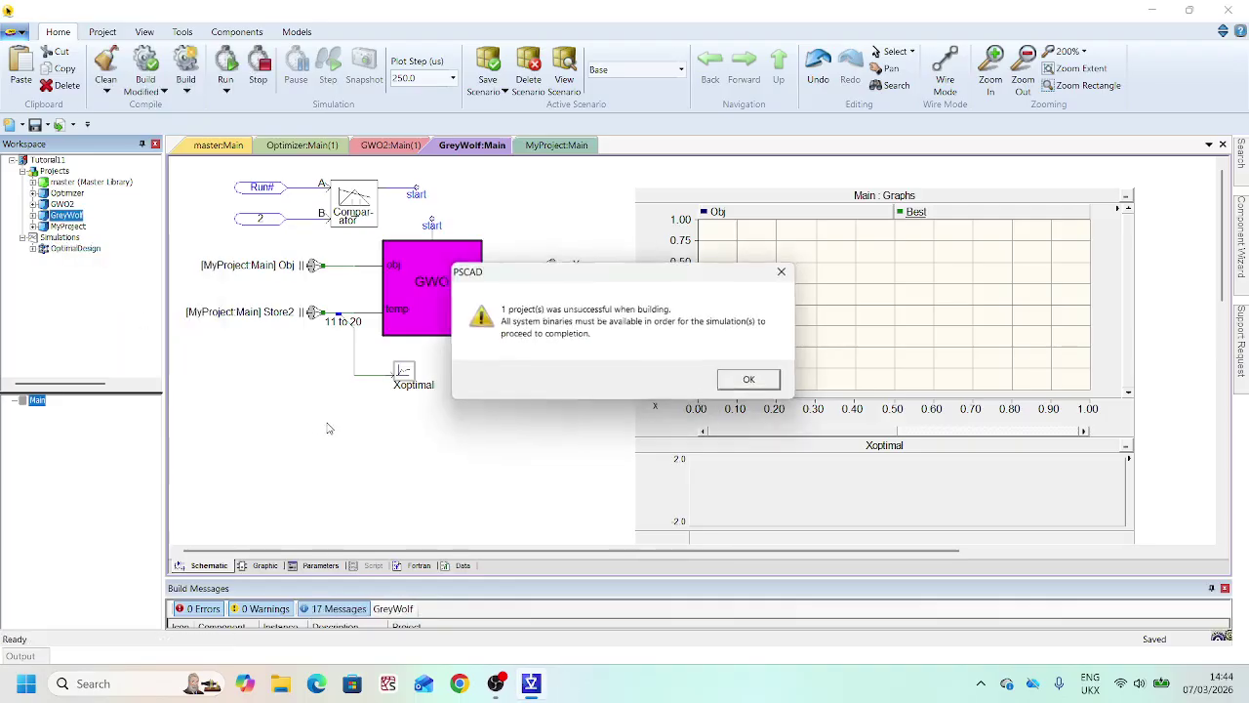
click(751, 382)
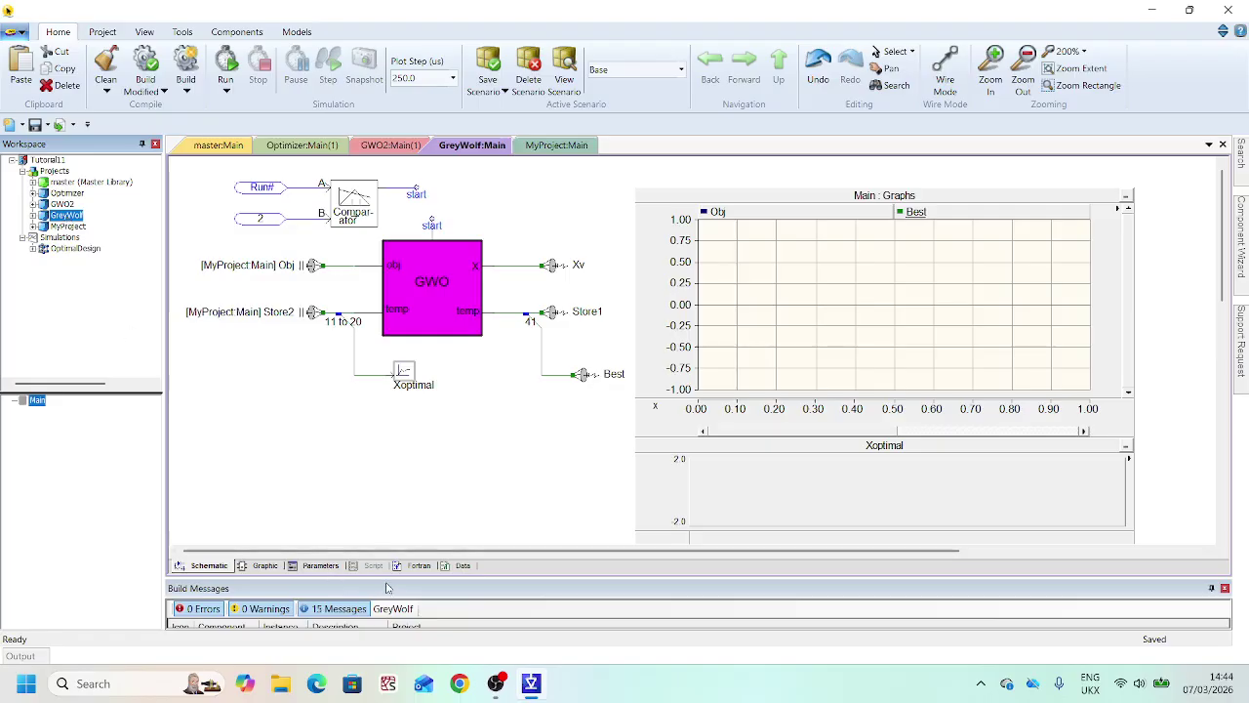
drag(389, 576, 402, 480)
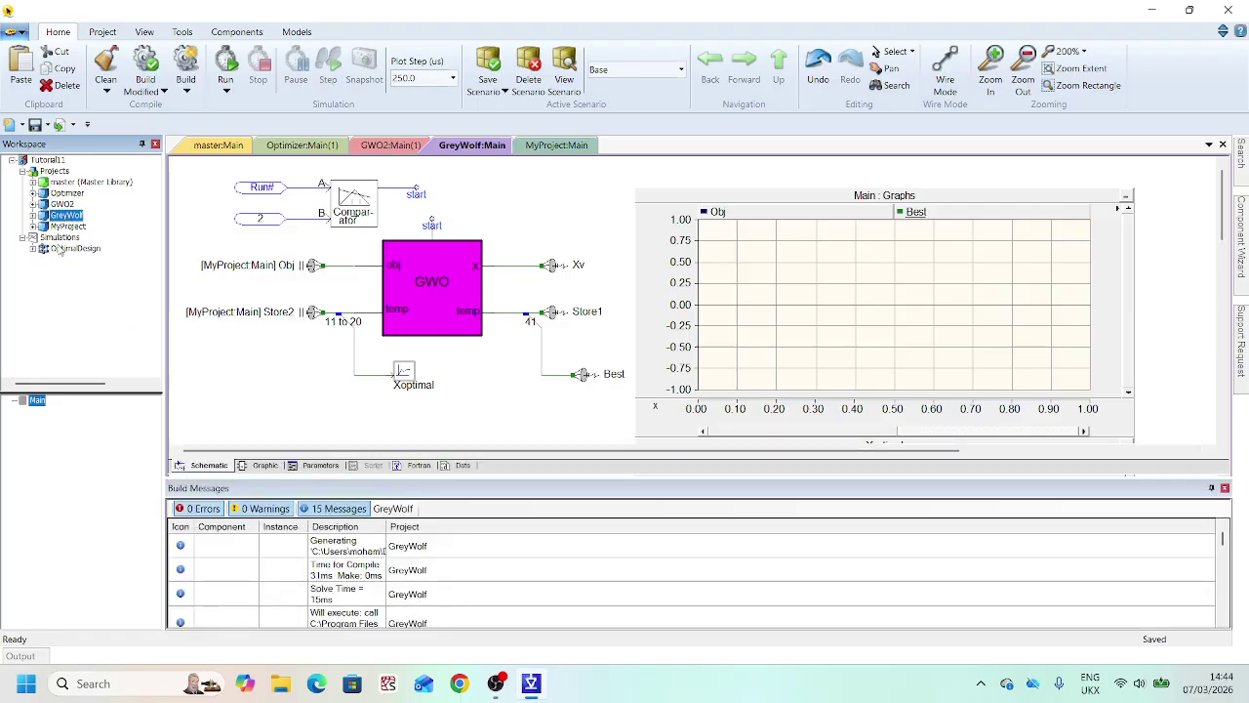
click(68, 226)
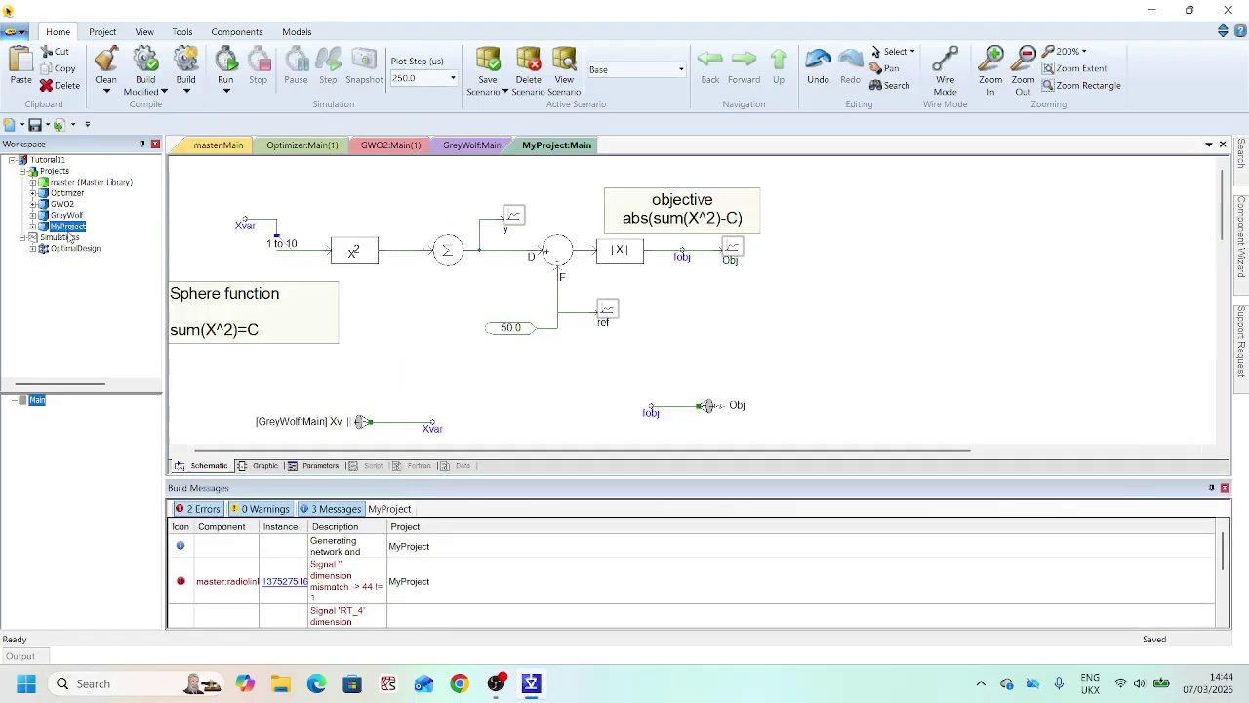
click(294, 591)
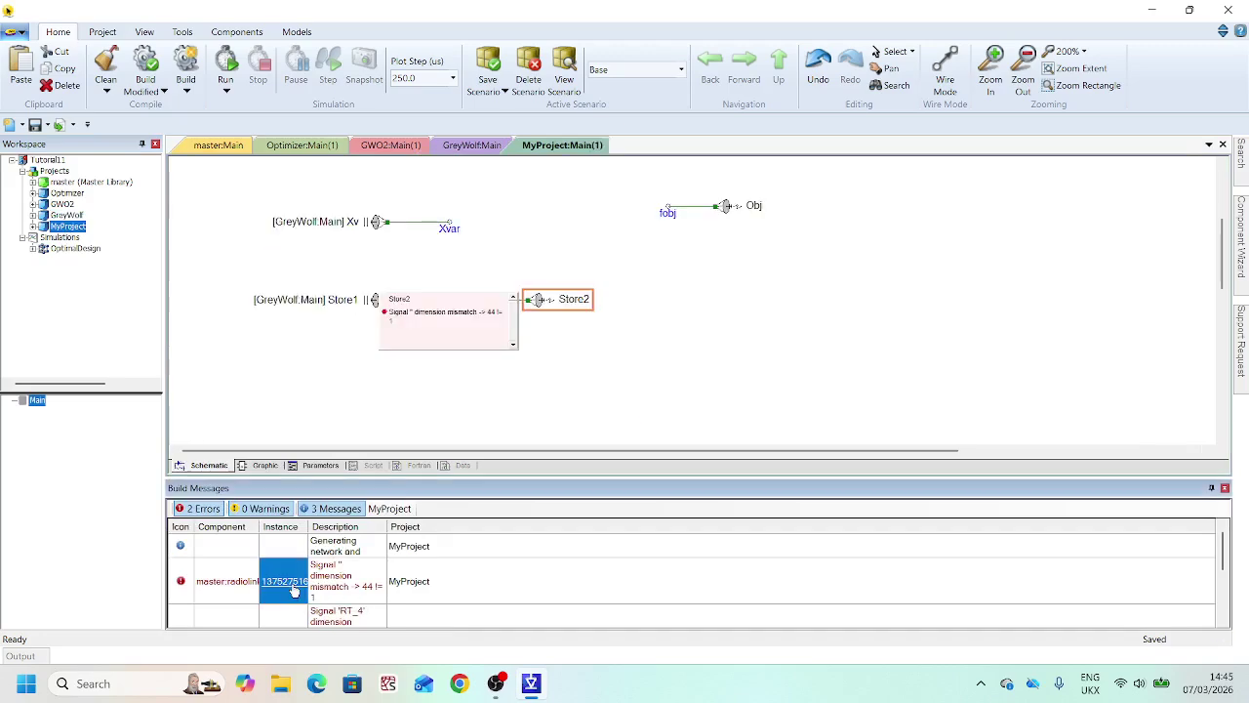
- Set the signal dimension of the Store2 radio link transmitter in MyProject to 44
double_click(566, 309)
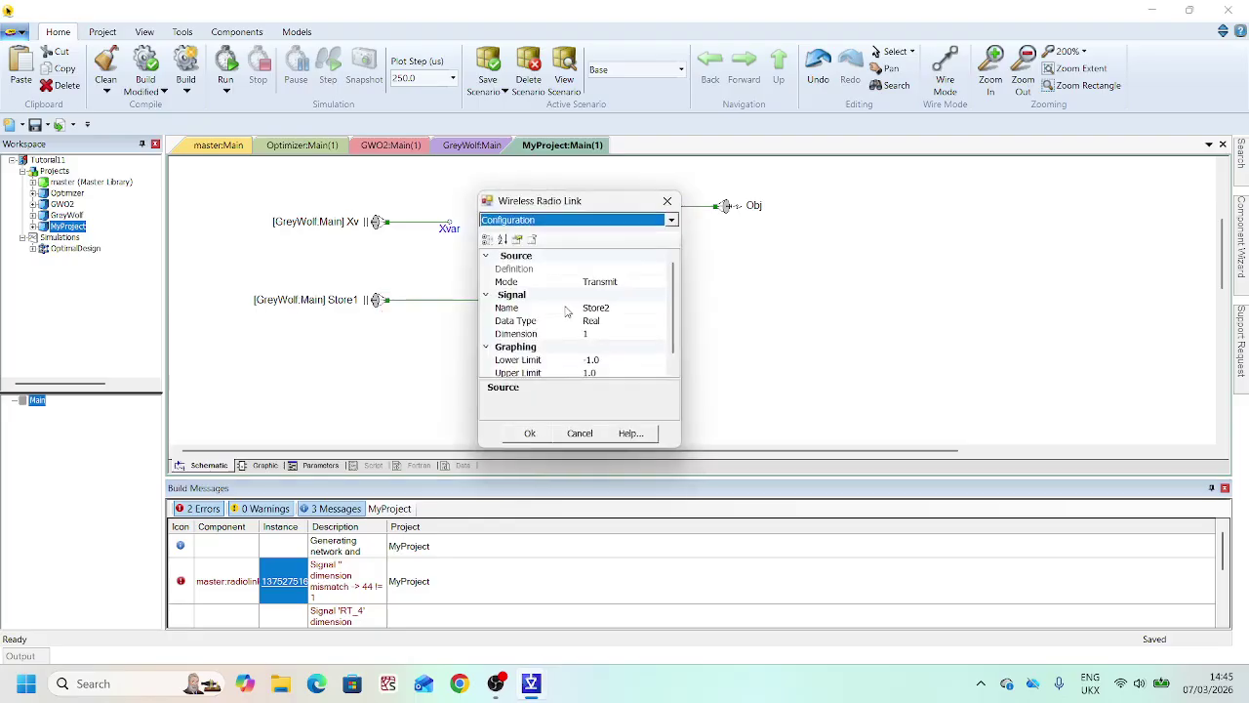
click(619, 334)
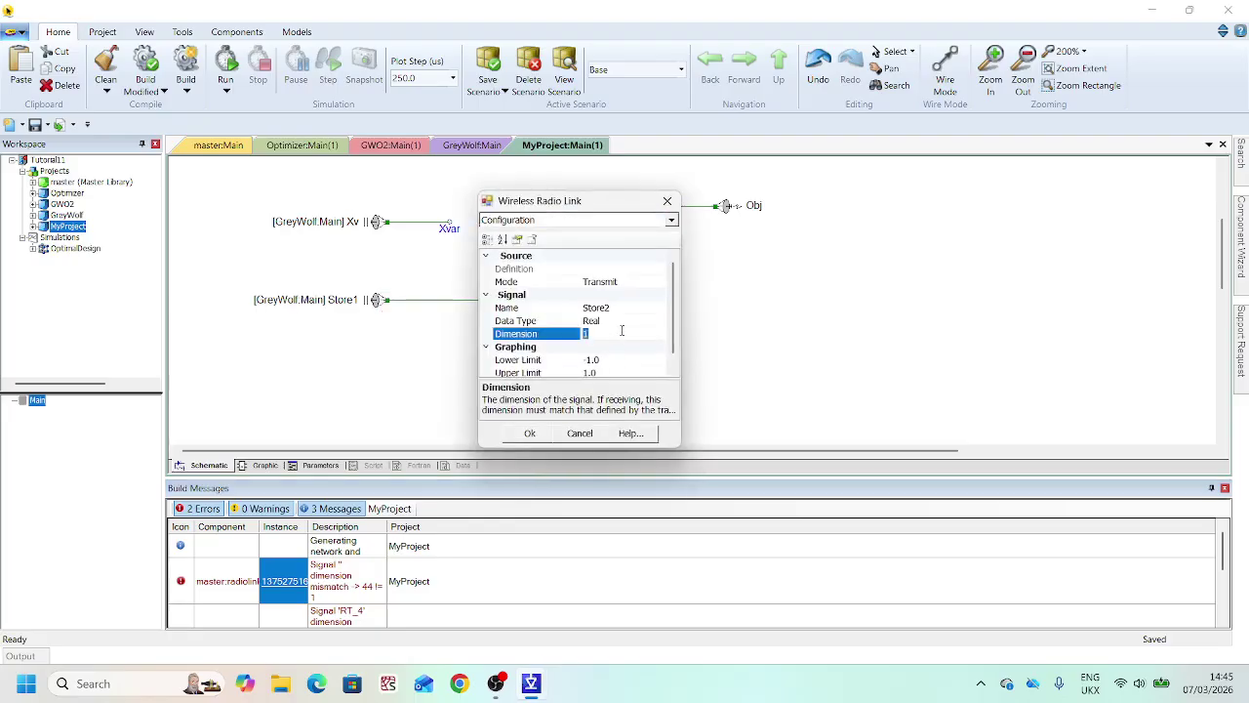
click(529, 433)
- Check the Xv receiver's radio link settings in MyProject and save the project
double_click(388, 300)
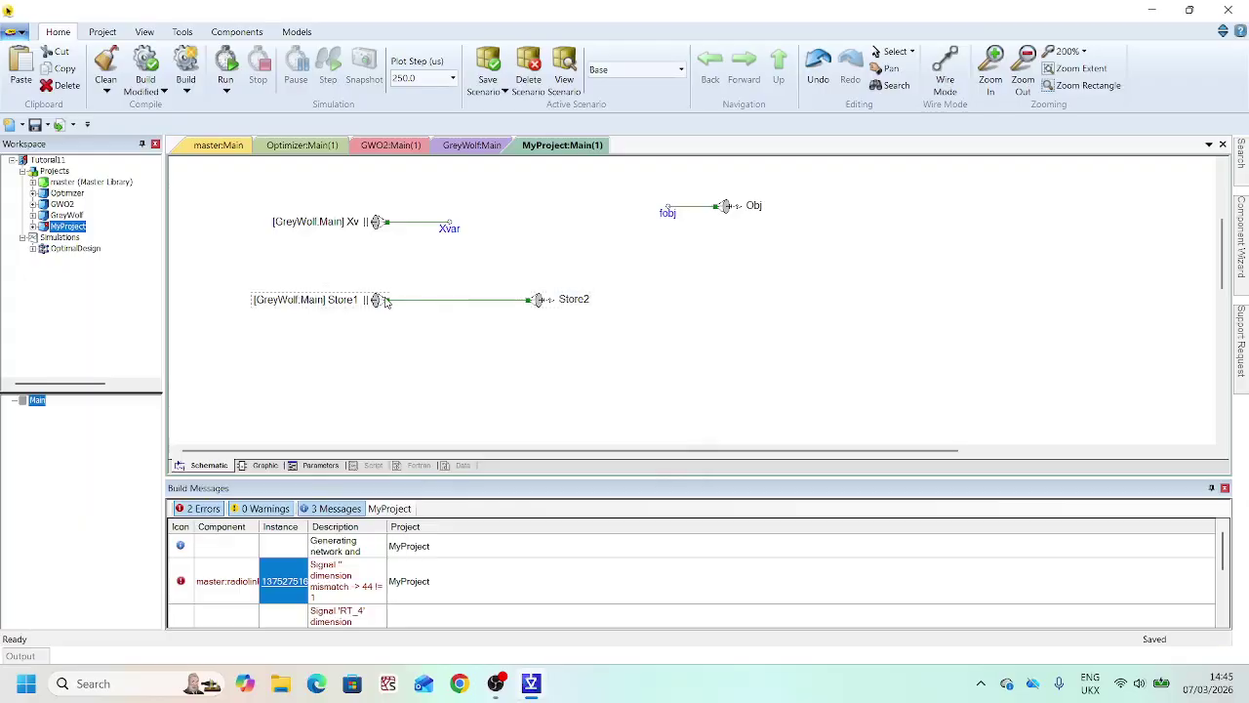
click(351, 426)
double_click(379, 222)
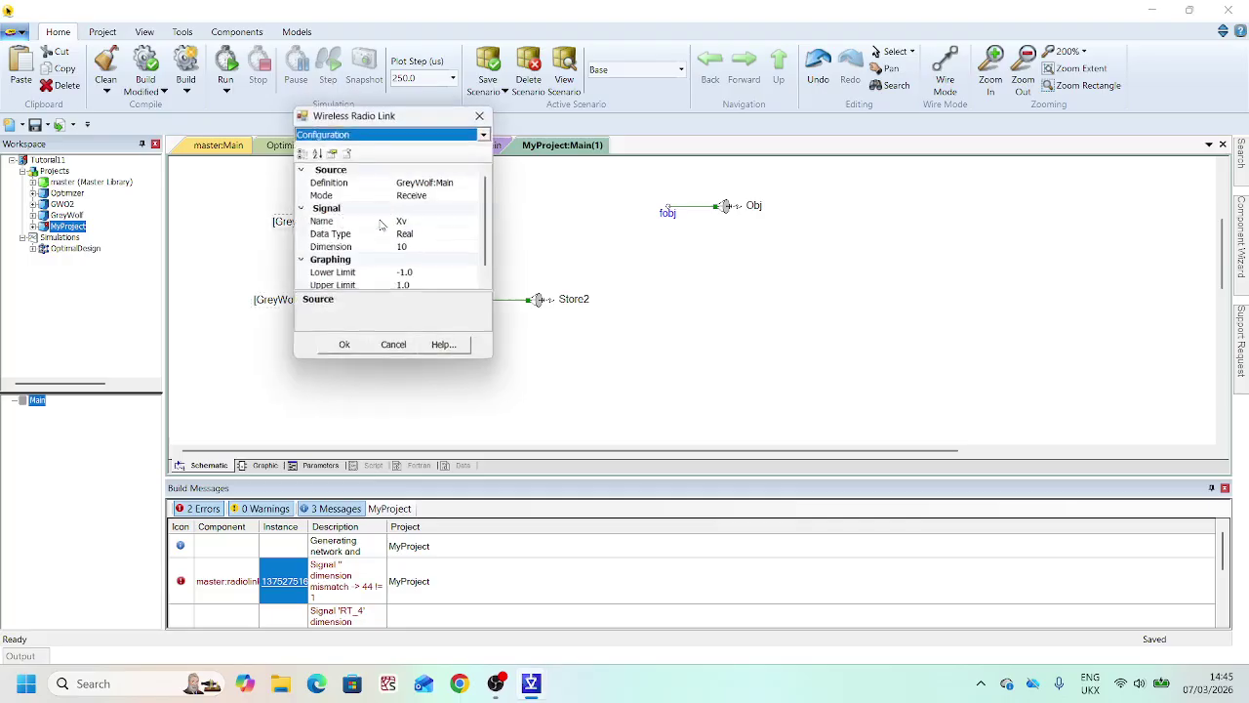
click(482, 115)
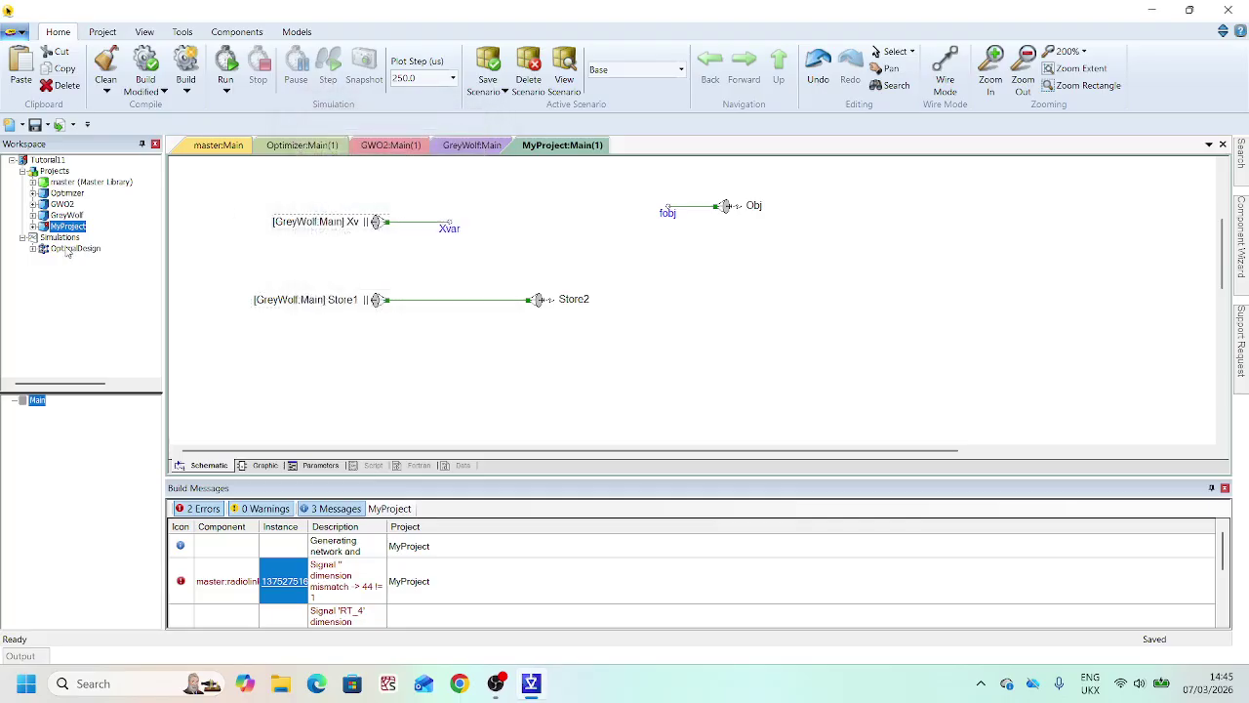
key(ctrl+s)
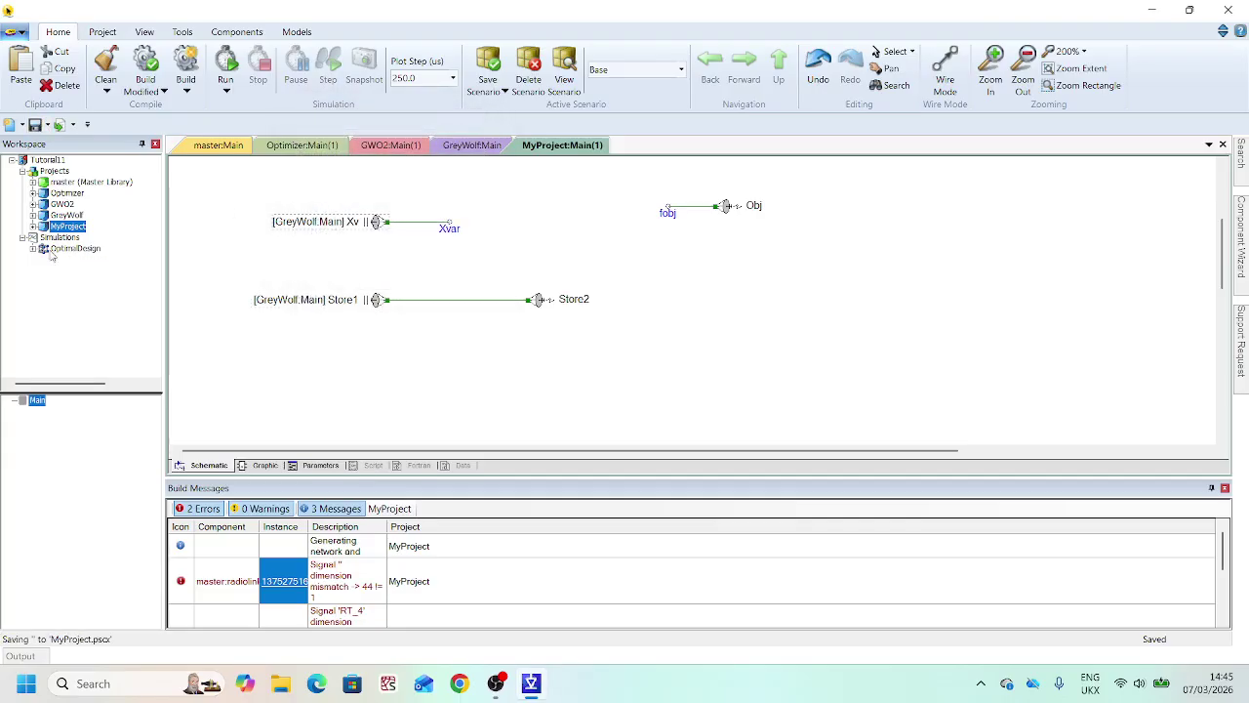
- Try to run the OptimalDesign simulation set again with the corrected MyProject
click(58, 250)
right_click(56, 251)
click(85, 282)
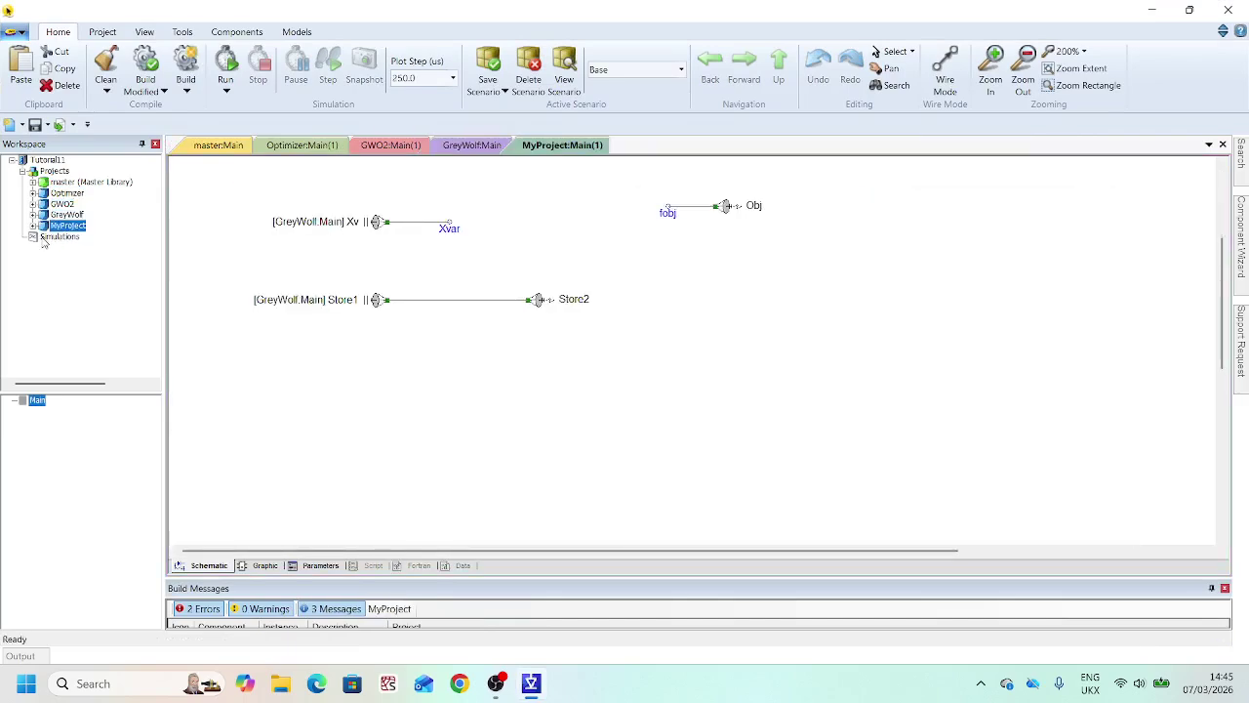
- Create a simulation set named OptimalDesign in the workspace and expand the simulations list
click(57, 238)
right_click(49, 242)
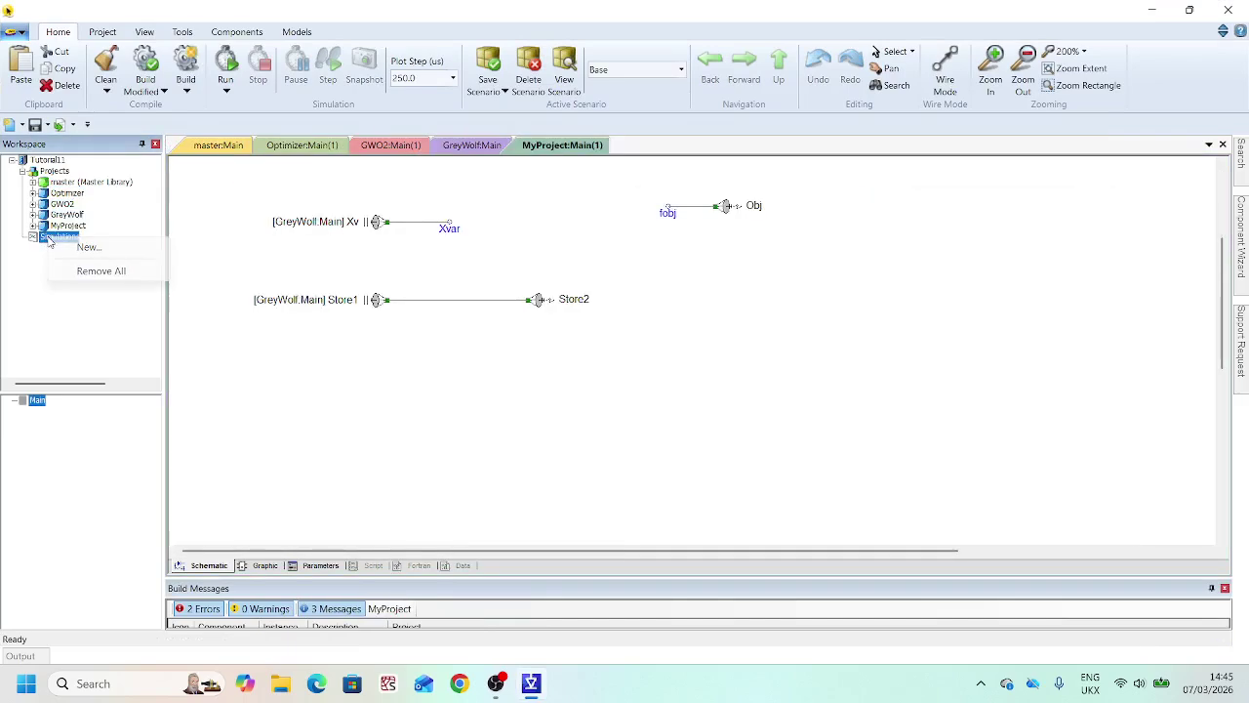
click(78, 246)
click(155, 209)
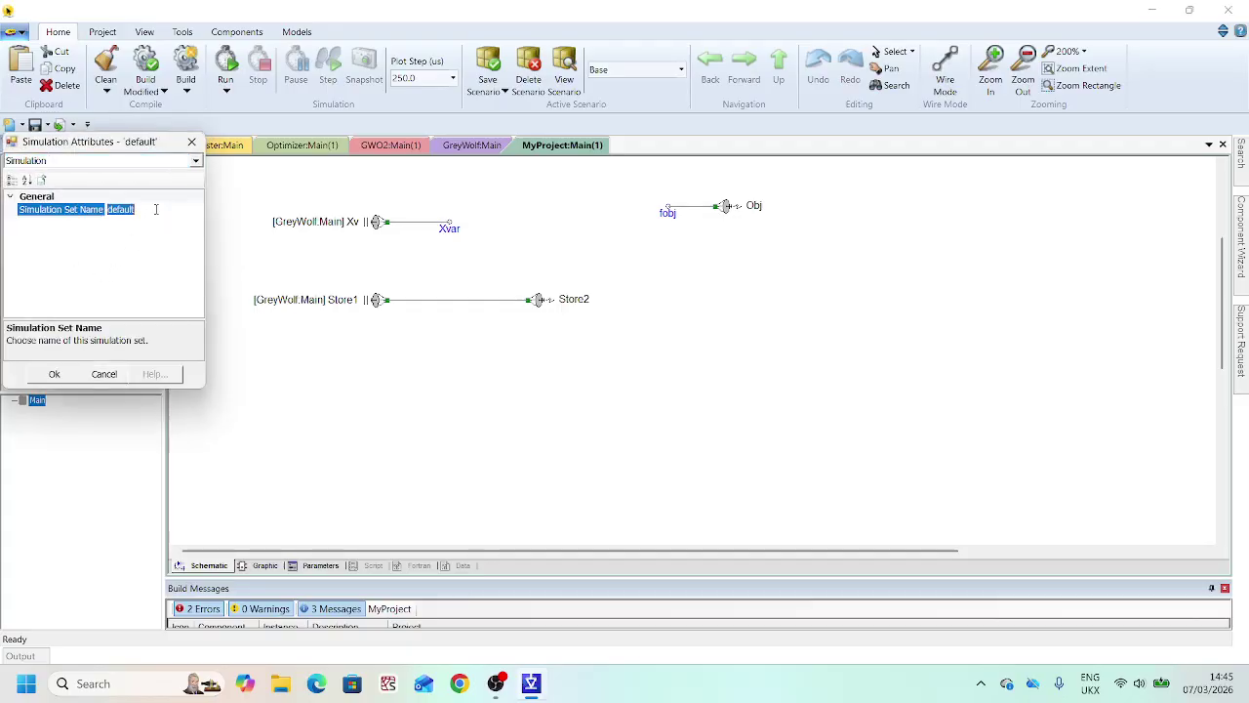
text(OptimalDesign)
click(54, 374)
click(22, 239)
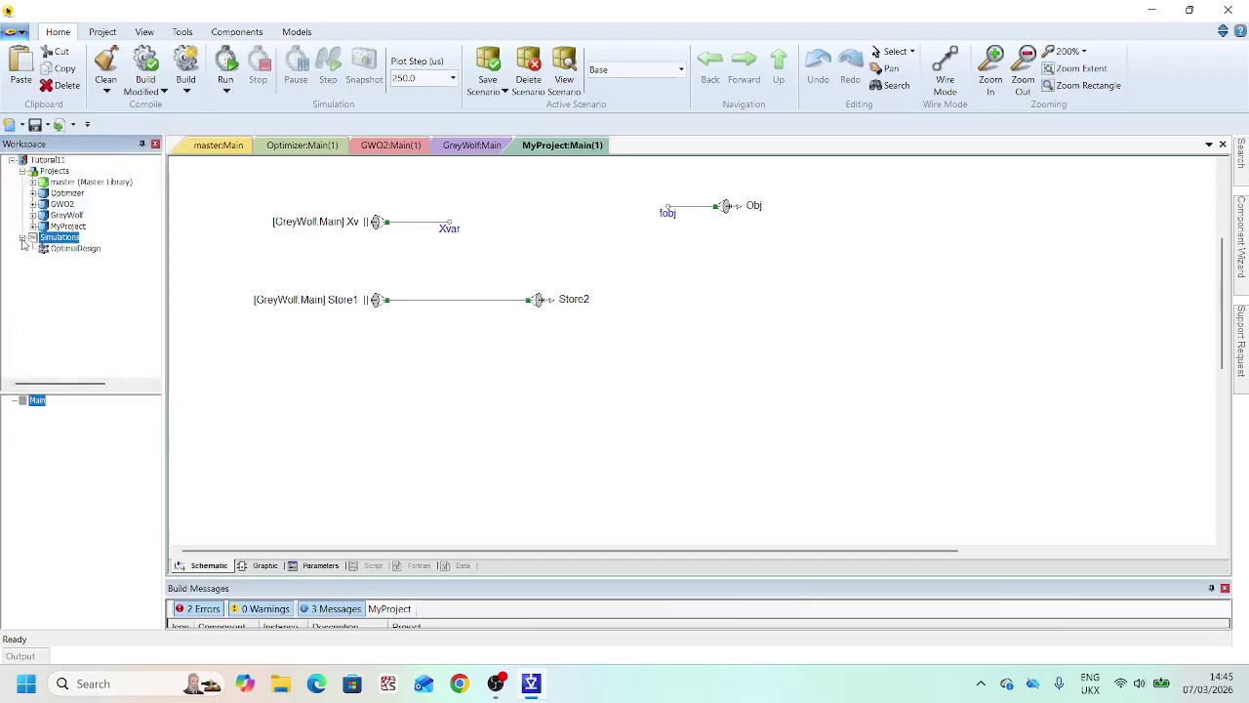
- Include the GreyWolf and MyProject projects as tasks in the OptimalDesign simulation set
click(56, 250)
right_click(56, 250)
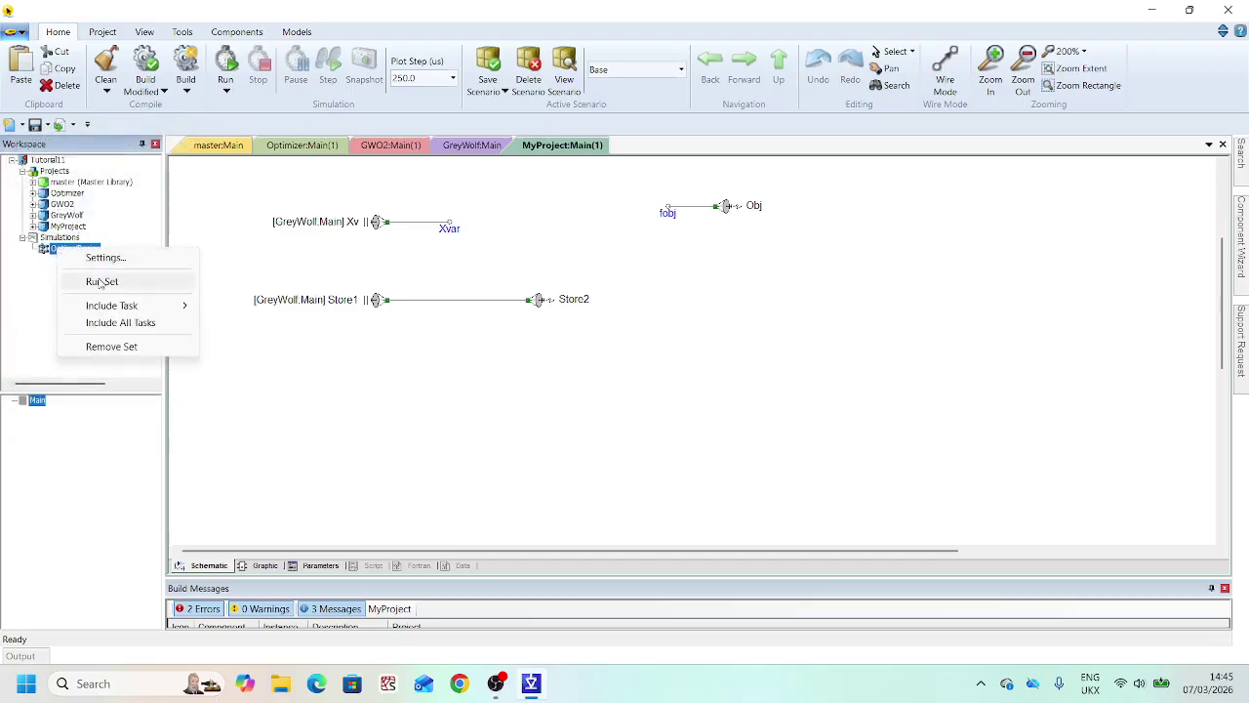
mouse_move(114, 310)
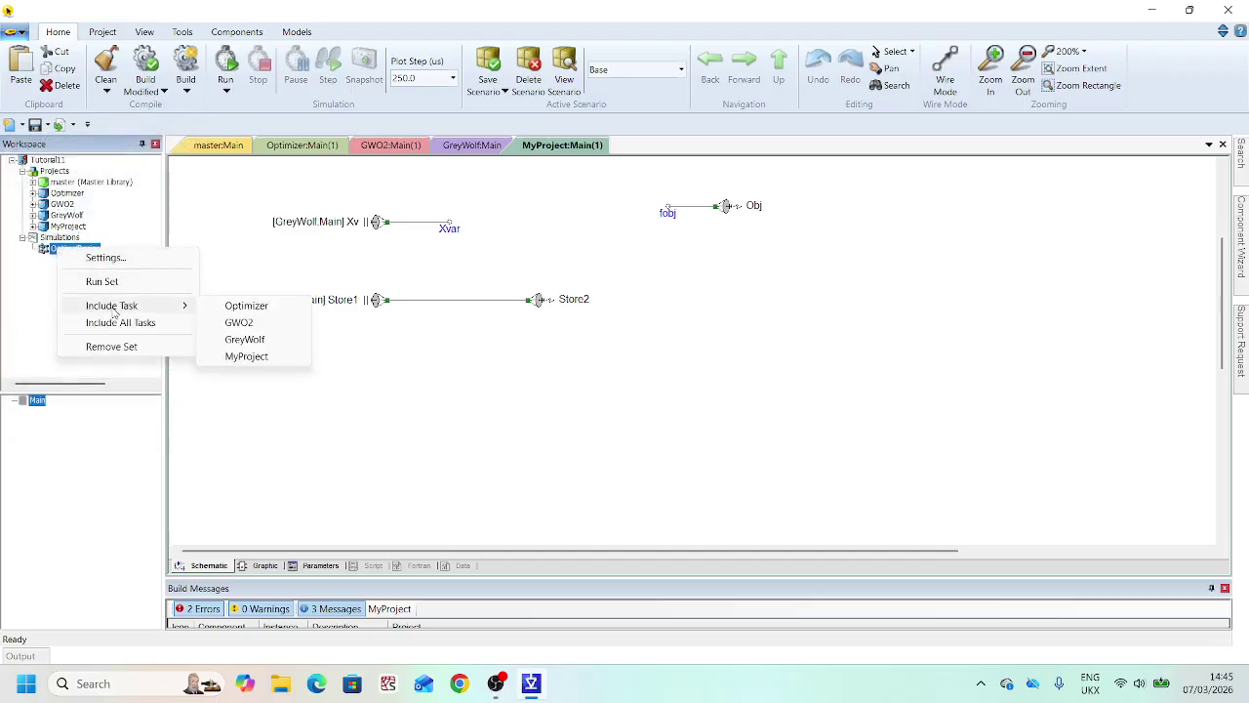
click(245, 353)
click(79, 252)
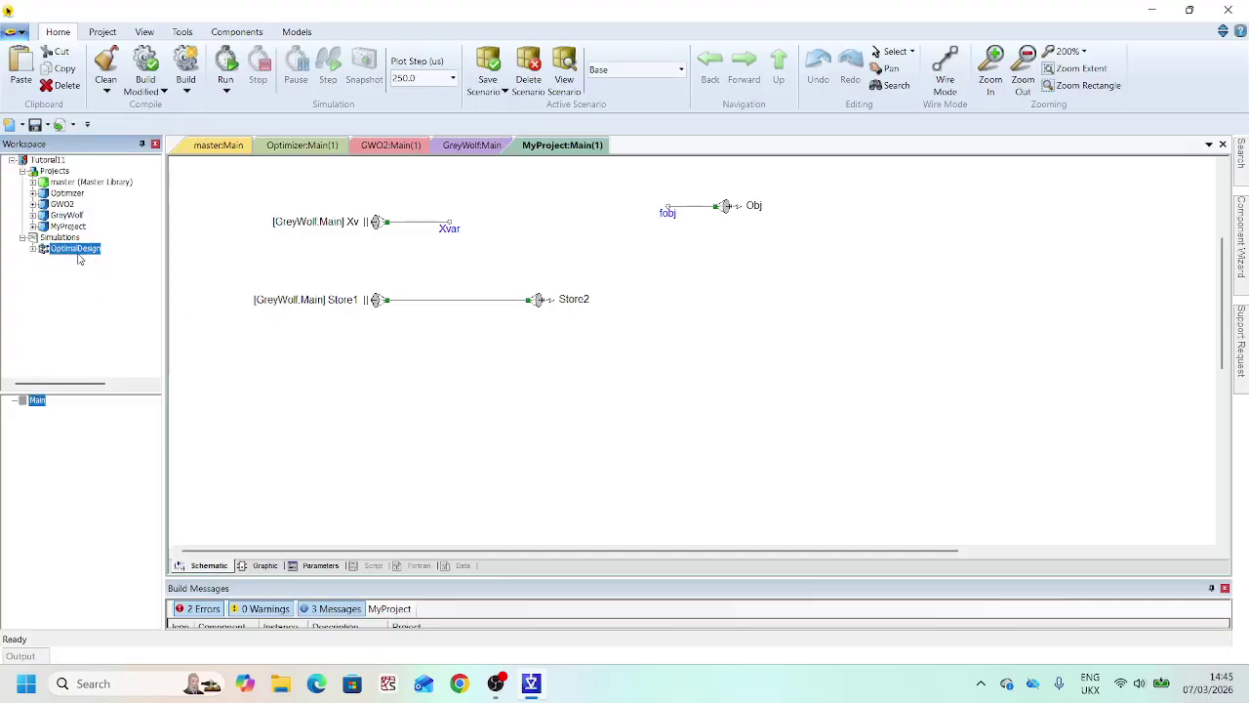
right_click(79, 259)
mouse_move(158, 313)
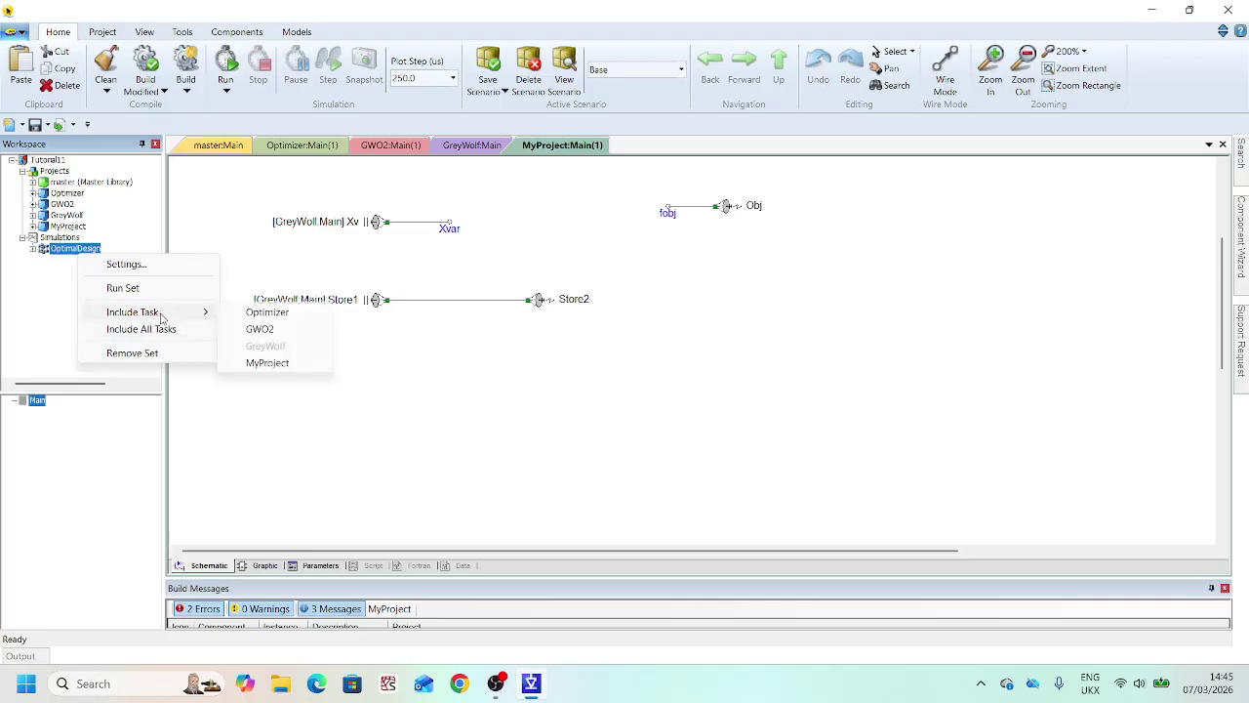
click(267, 362)
- Save the Tutorial11 workspace and check the Store2 transmitter's settings in MyProject
click(44, 160)
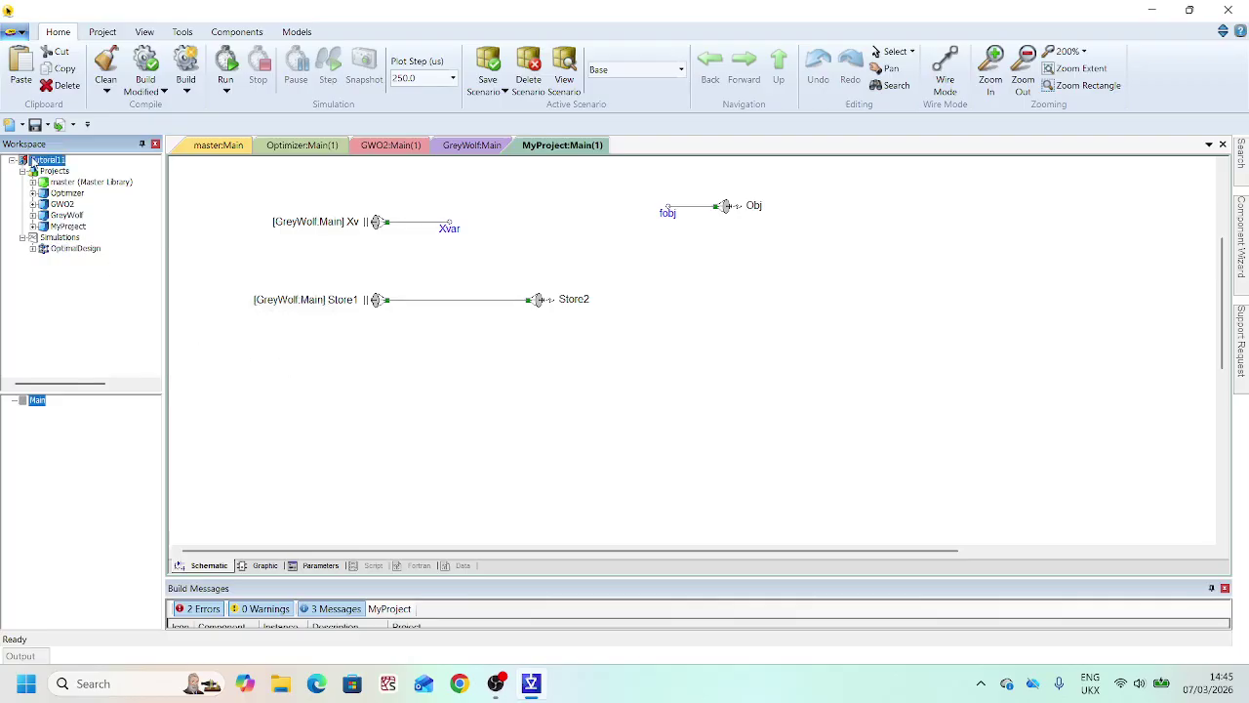
right_click(34, 161)
click(94, 192)
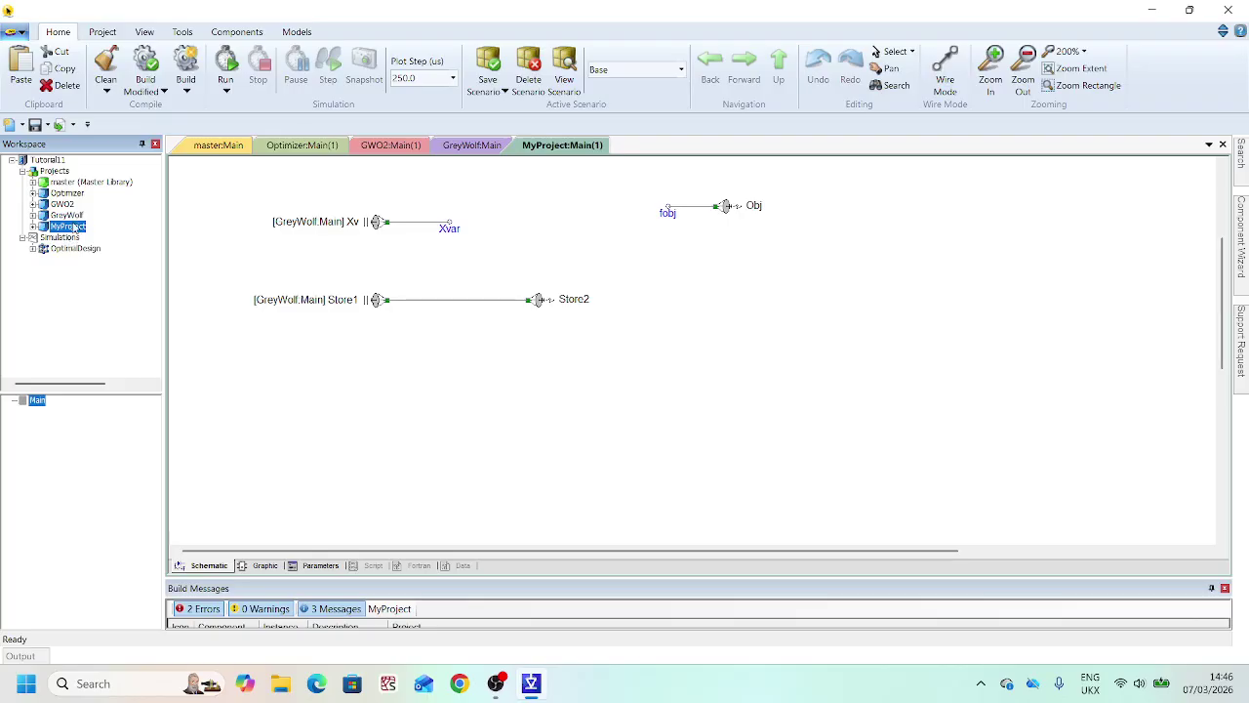
double_click(567, 296)
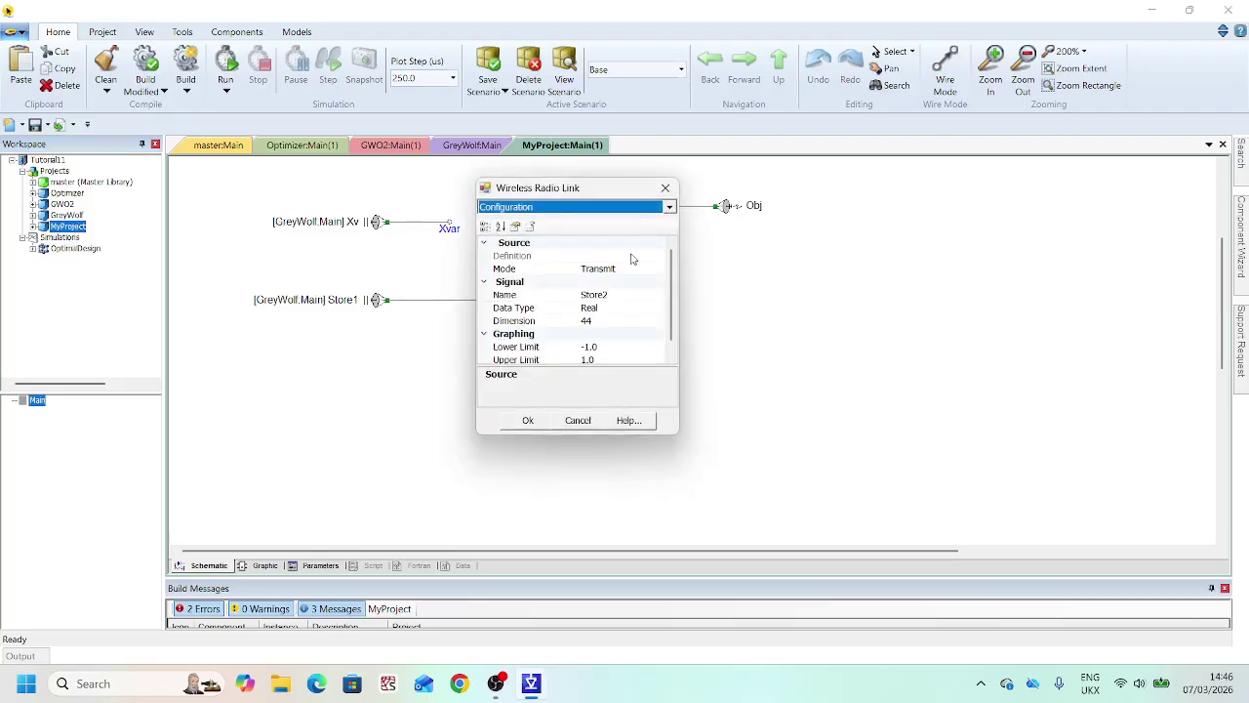
click(665, 187)
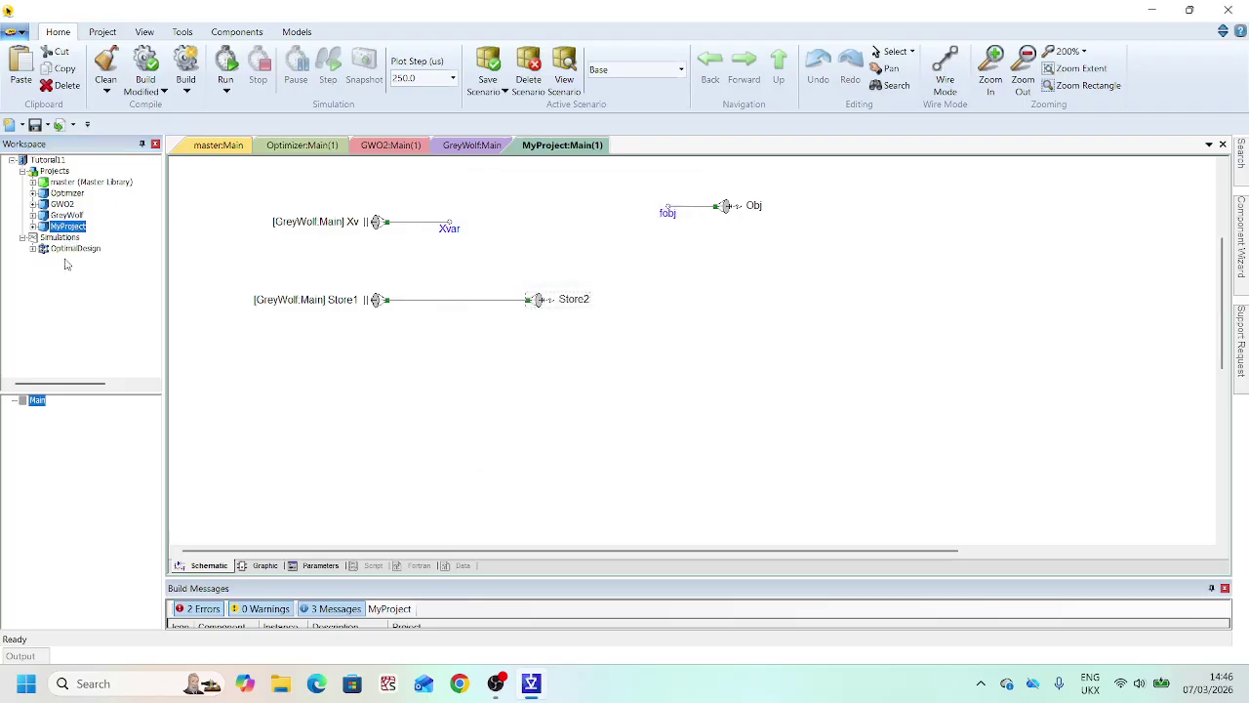
- Open the GreyWolf schematic and run the OptimalDesign simulation set
double_click(68, 217)
click(64, 250)
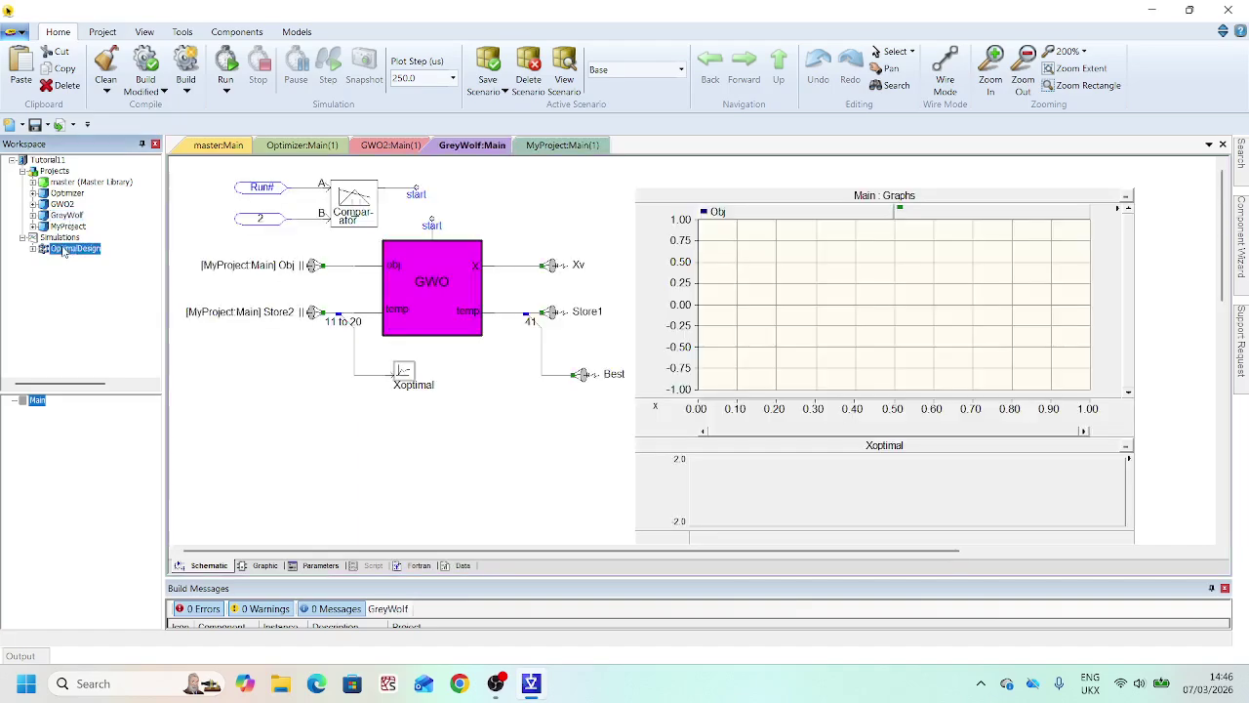
right_click(65, 251)
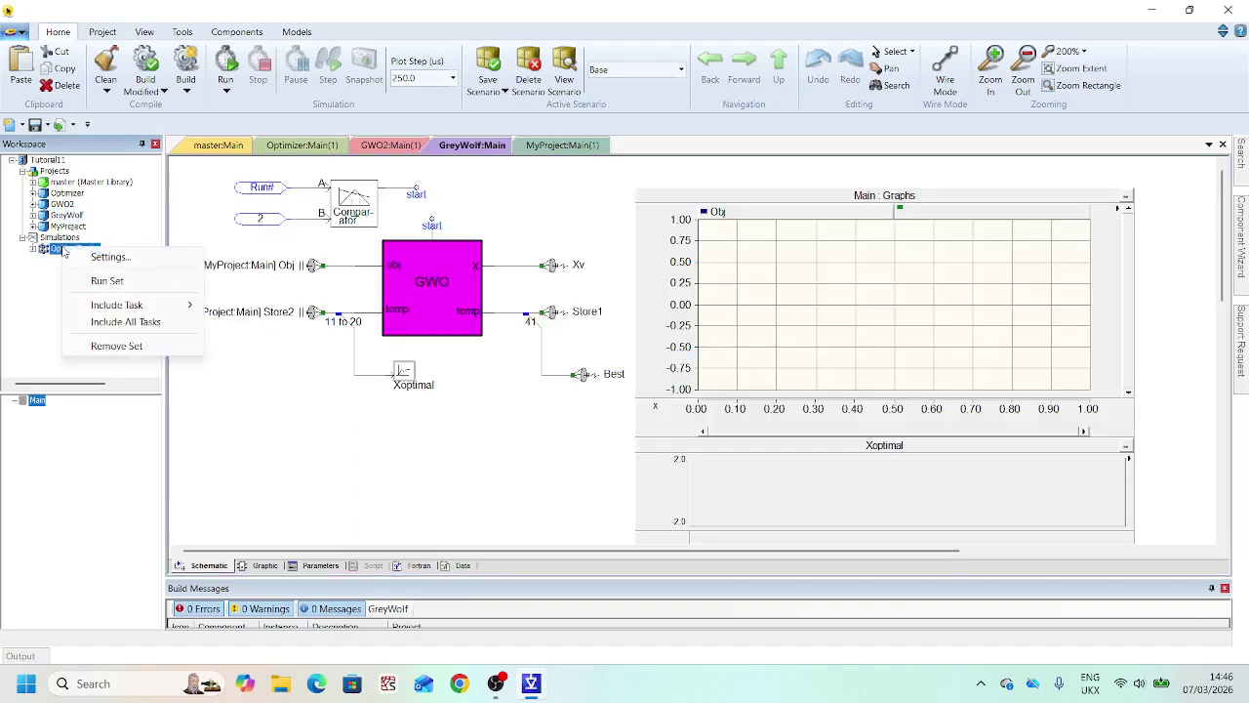
click(106, 281)
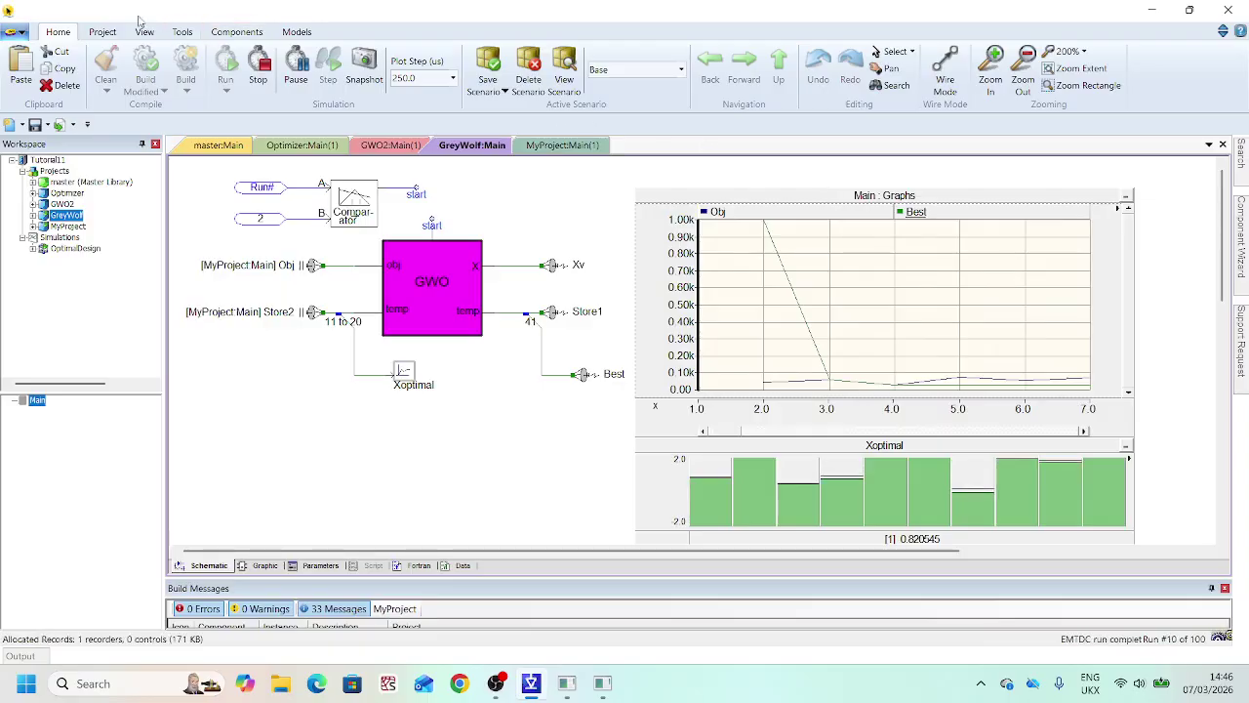
- Review GreyWolf's runtime settings and stop the running simulation
click(102, 31)
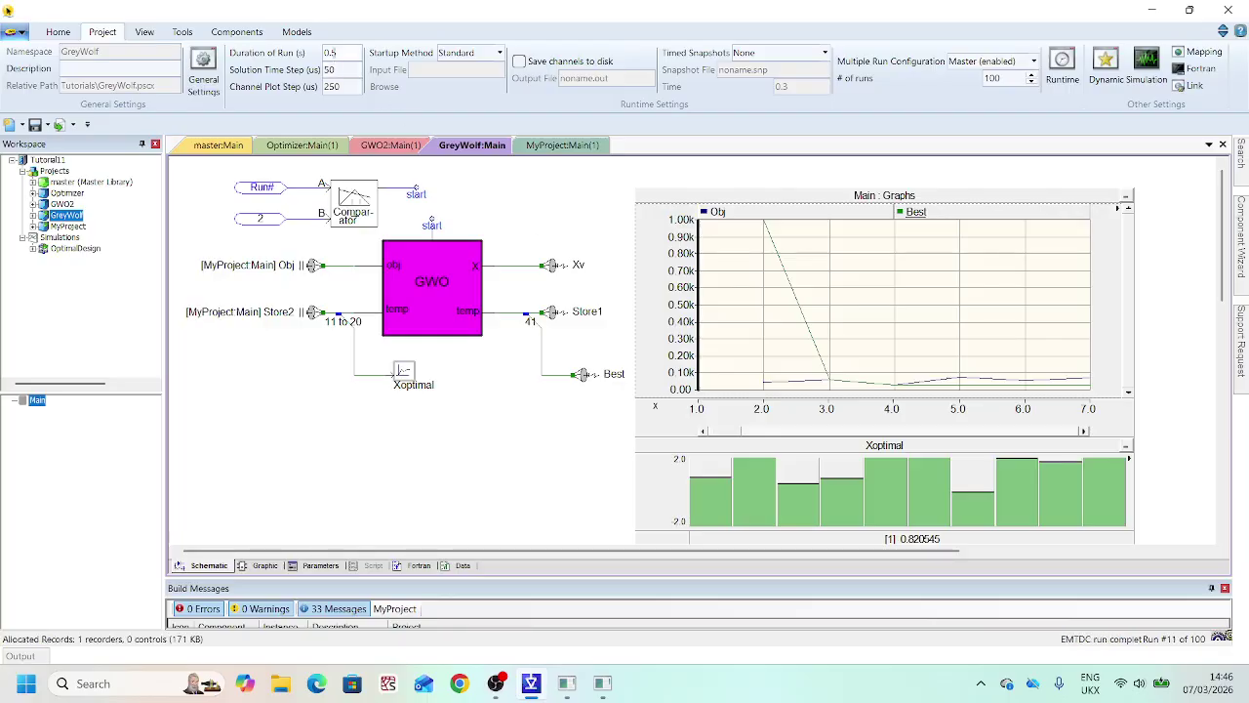
click(58, 31)
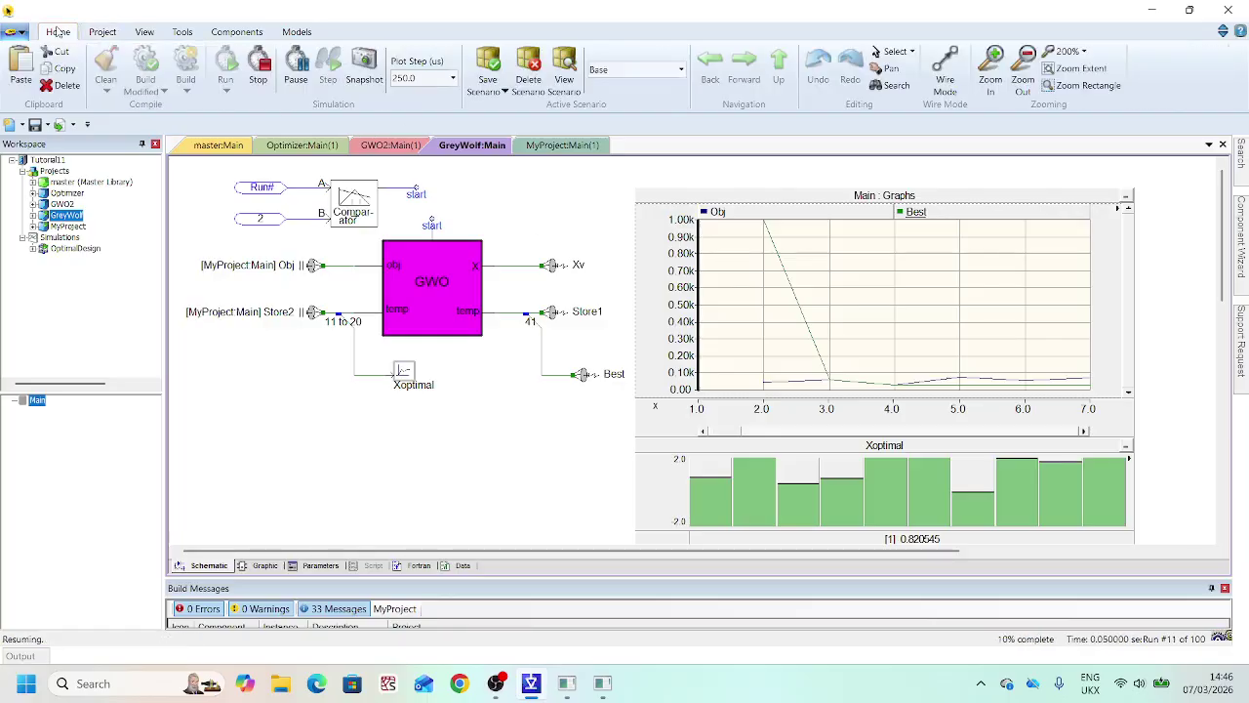
click(258, 68)
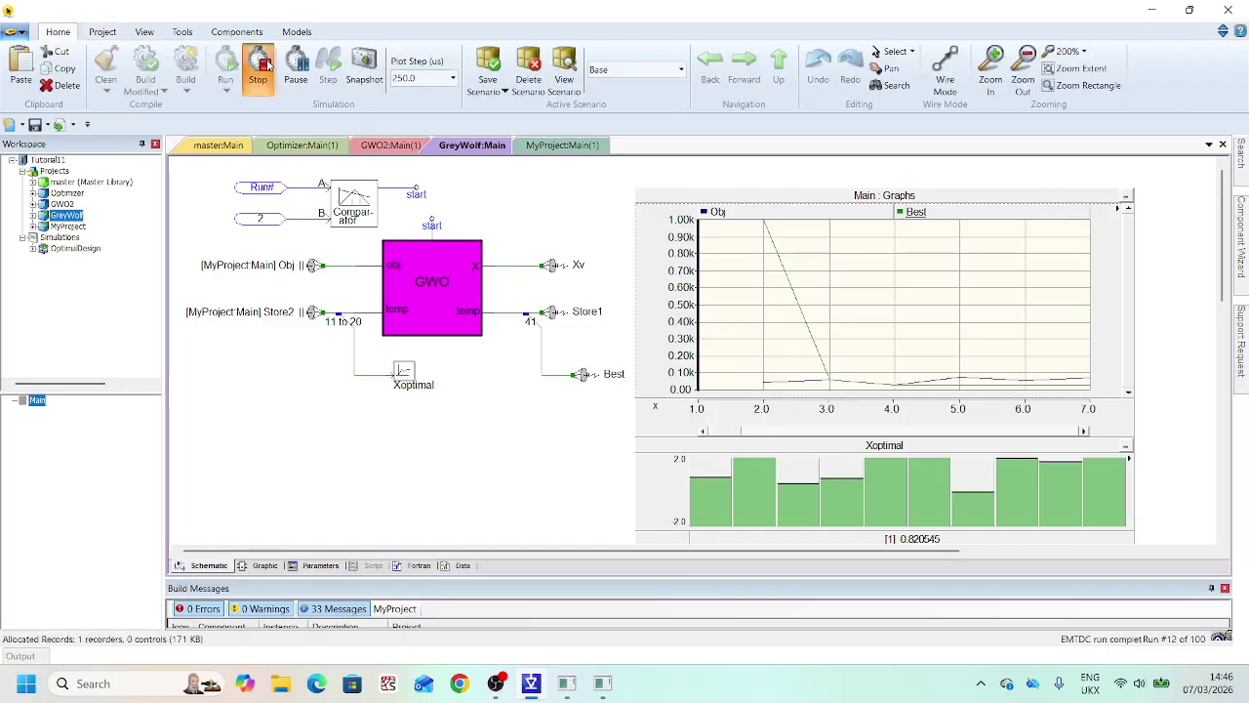
- Set GreyWolf's run duration to 0.005 s and its channel plot step to 50 us, and save the project
click(102, 31)
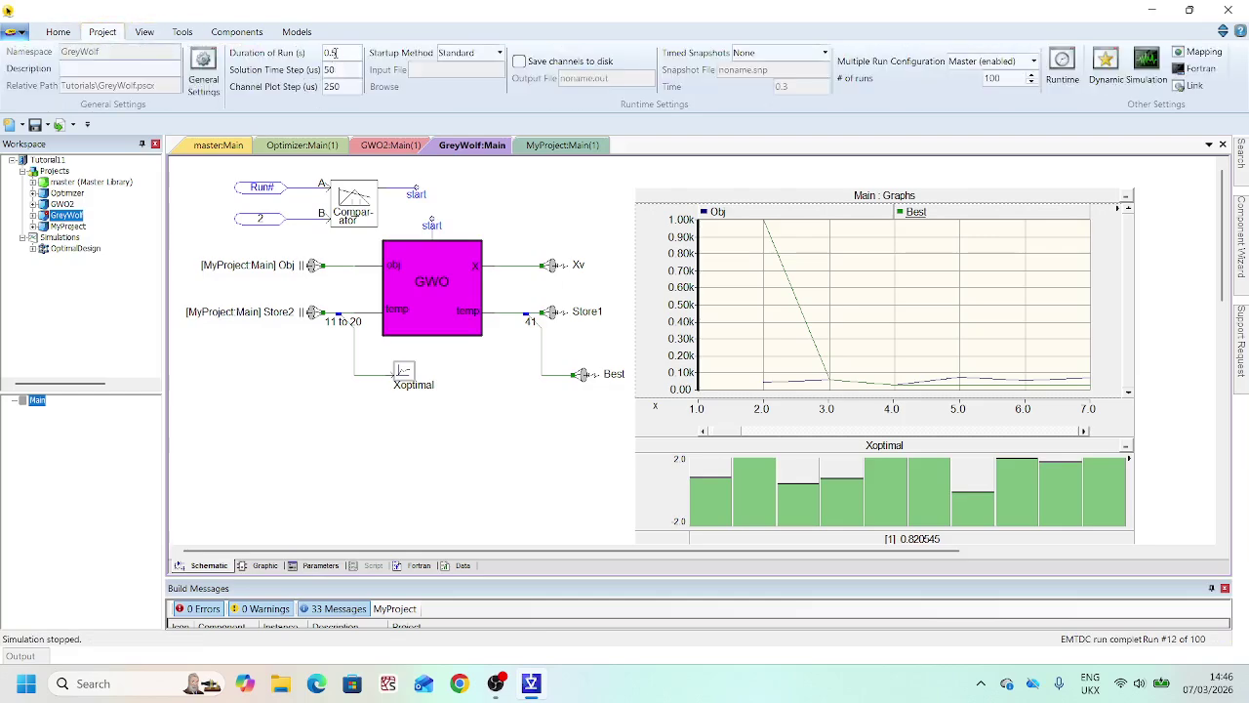
double_click(330, 54)
text(0.005)
double_click(341, 84)
text(5)
click(35, 124)
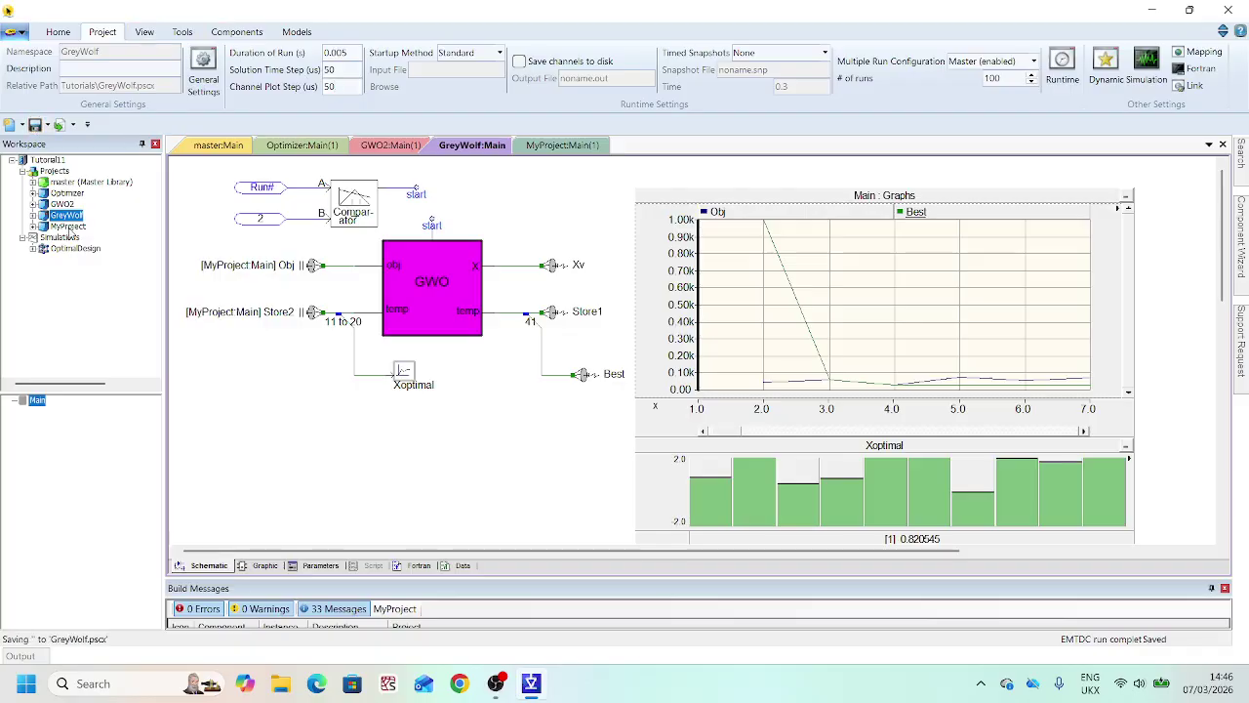
- Set MyProject's run duration to 0.005 s and its channel plot step to 50 us, and save the project
click(69, 226)
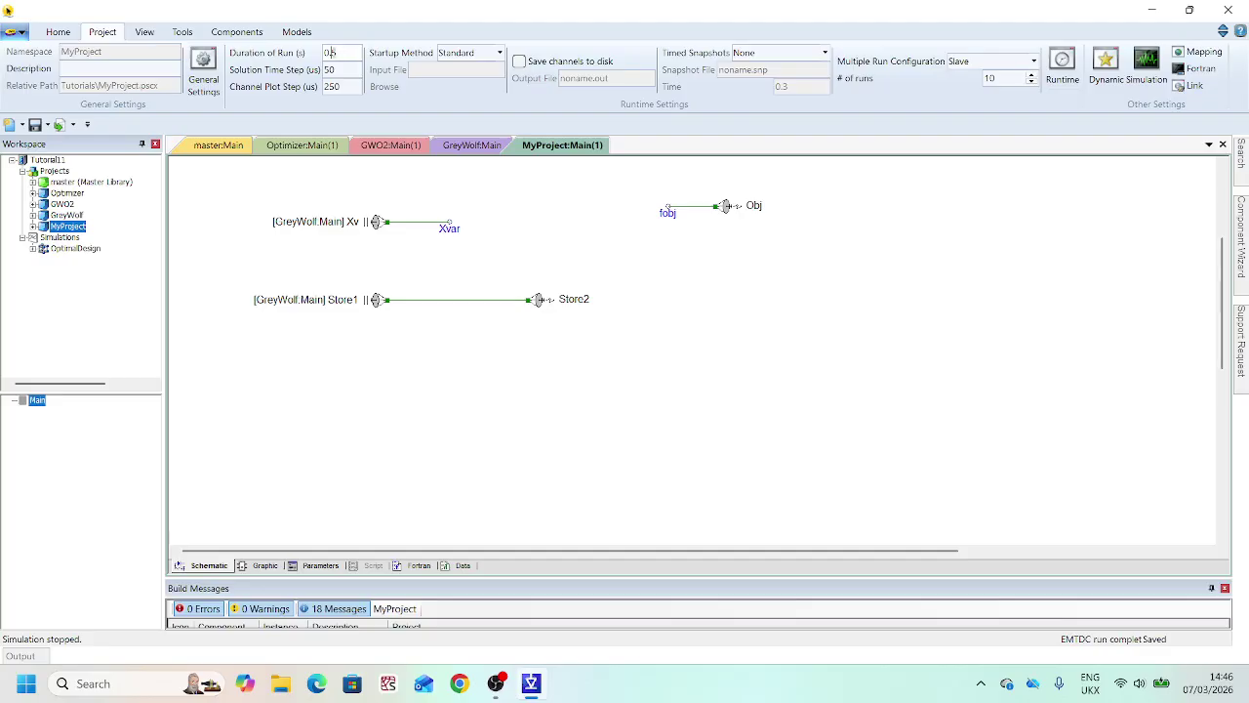
click(341, 53)
text(00)
double_click(339, 87)
text(50)
click(35, 125)
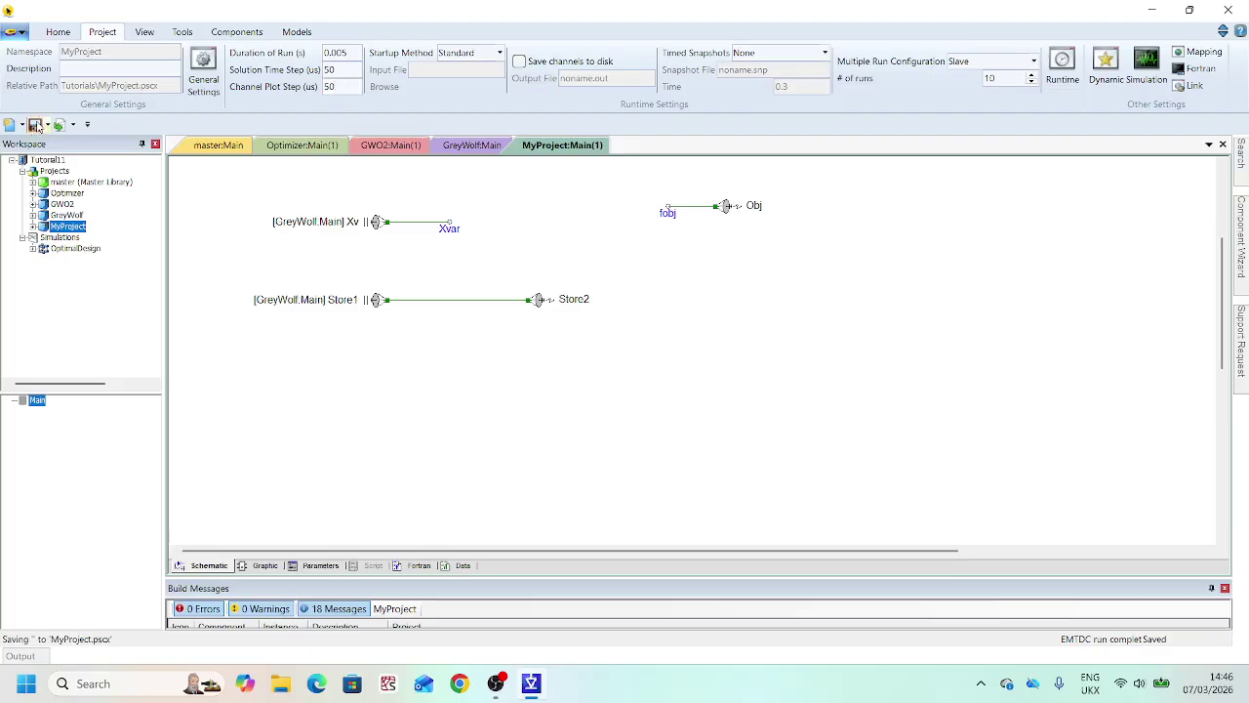
click(58, 32)
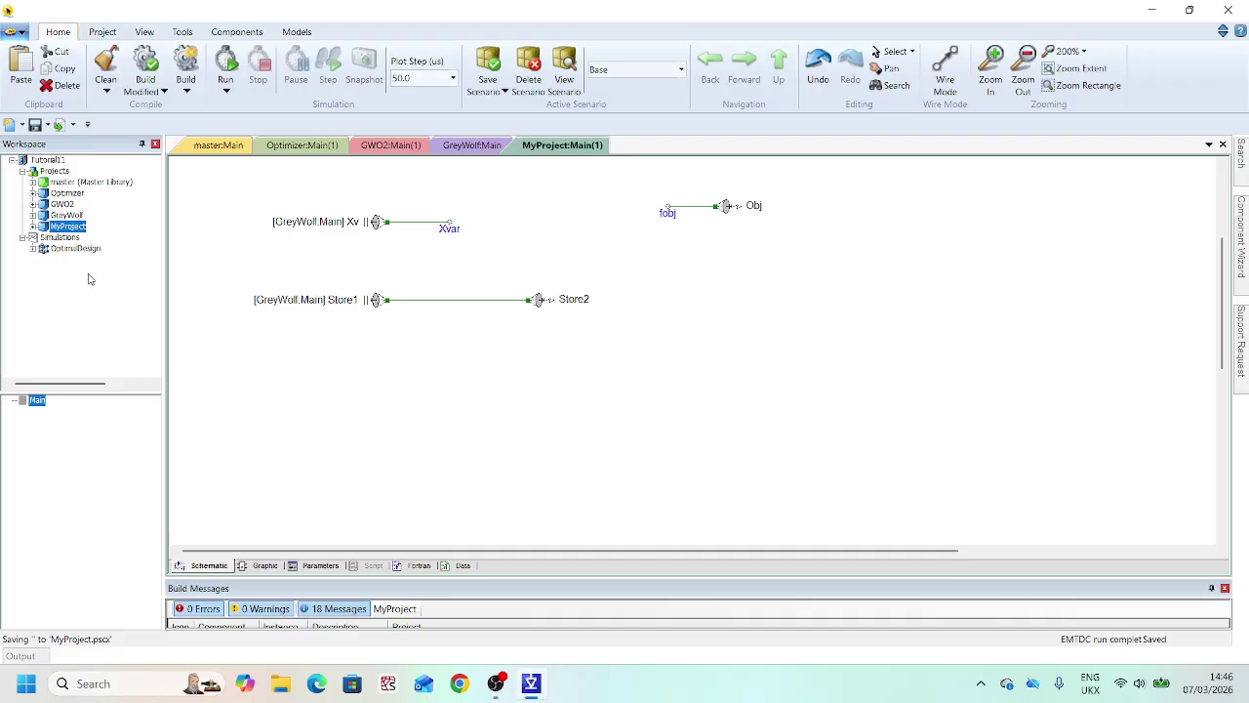
- Open the GreyWolf schematic and run the OptimalDesign simulation set
click(70, 249)
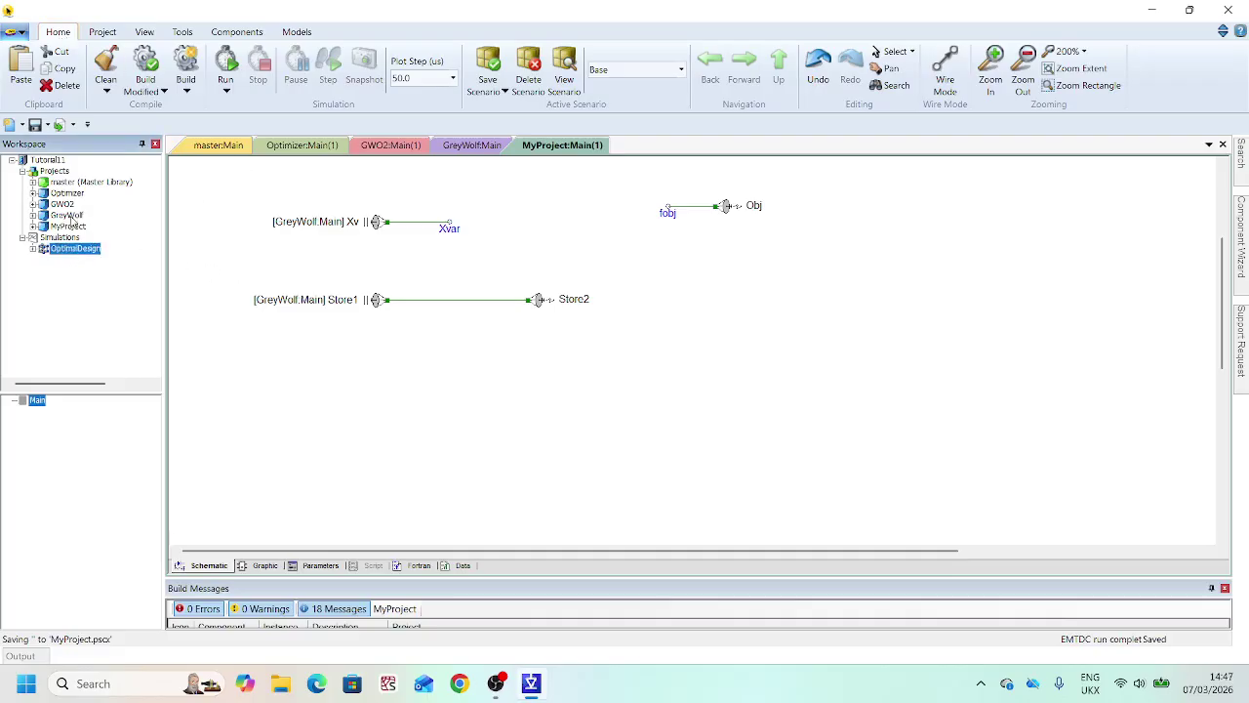
double_click(68, 216)
click(76, 249)
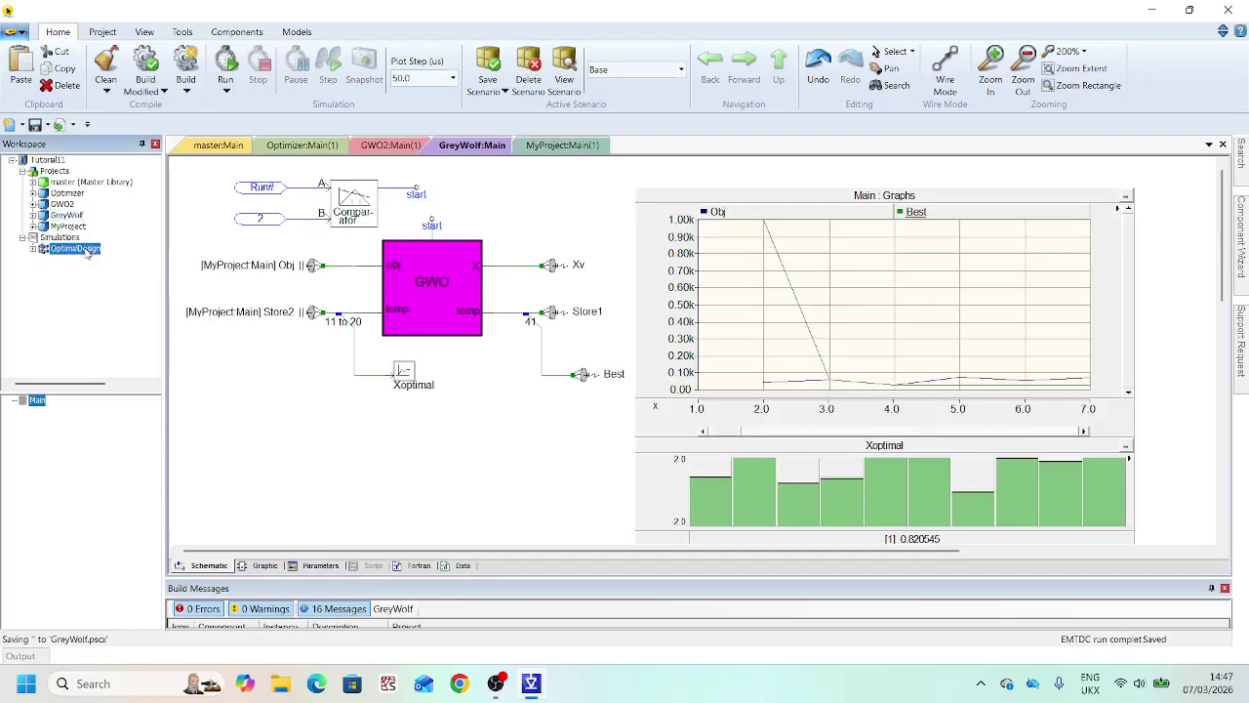
right_click(87, 252)
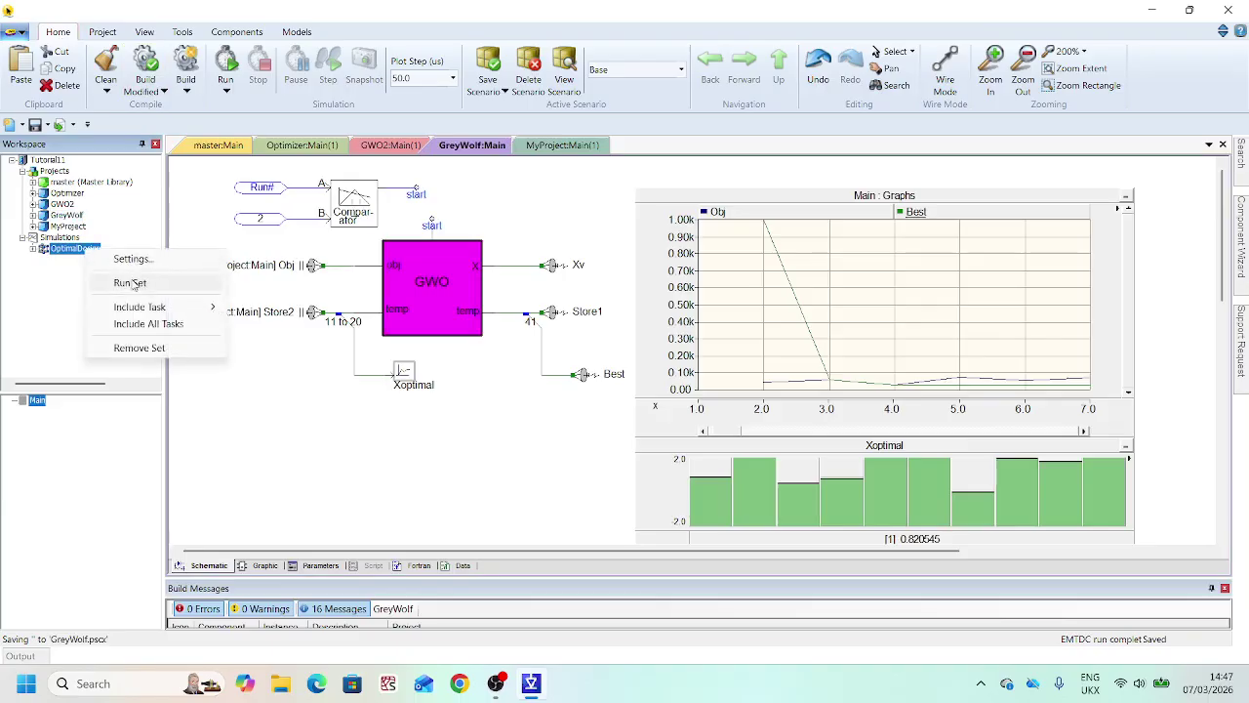
click(131, 283)
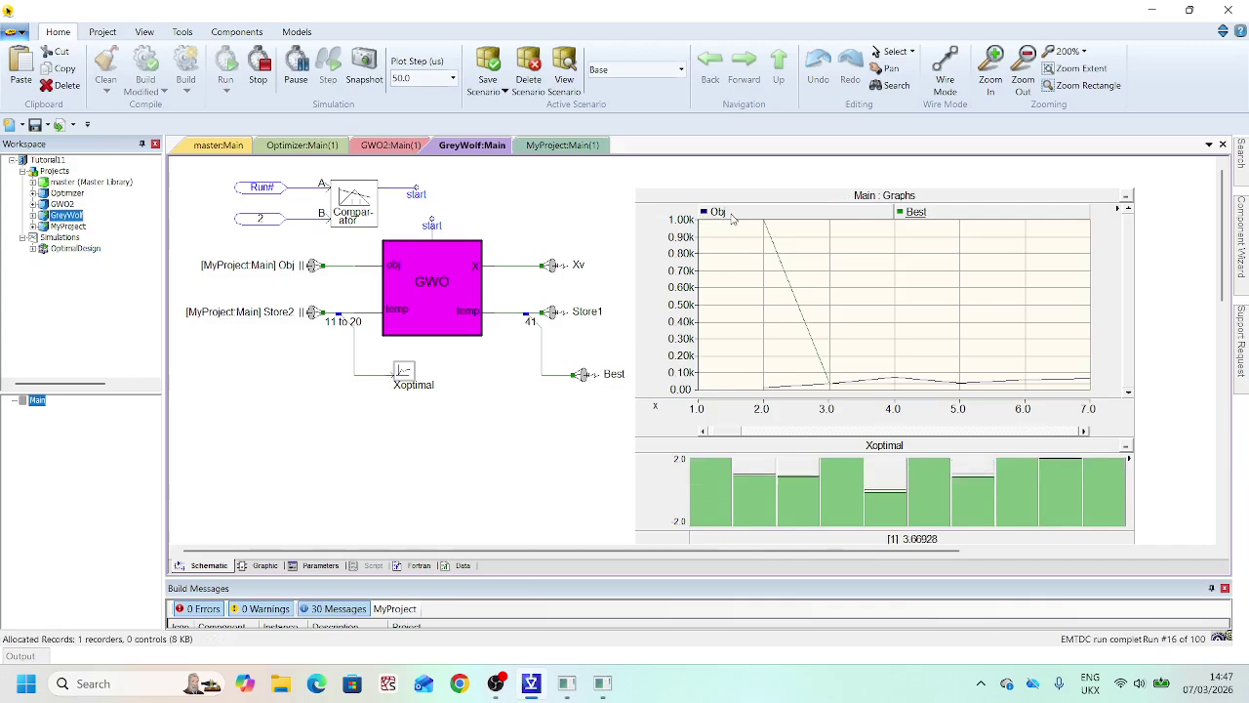
- Make the Obj and Best curves bold in GreyWolf's overlay graph
click(729, 213)
click(750, 236)
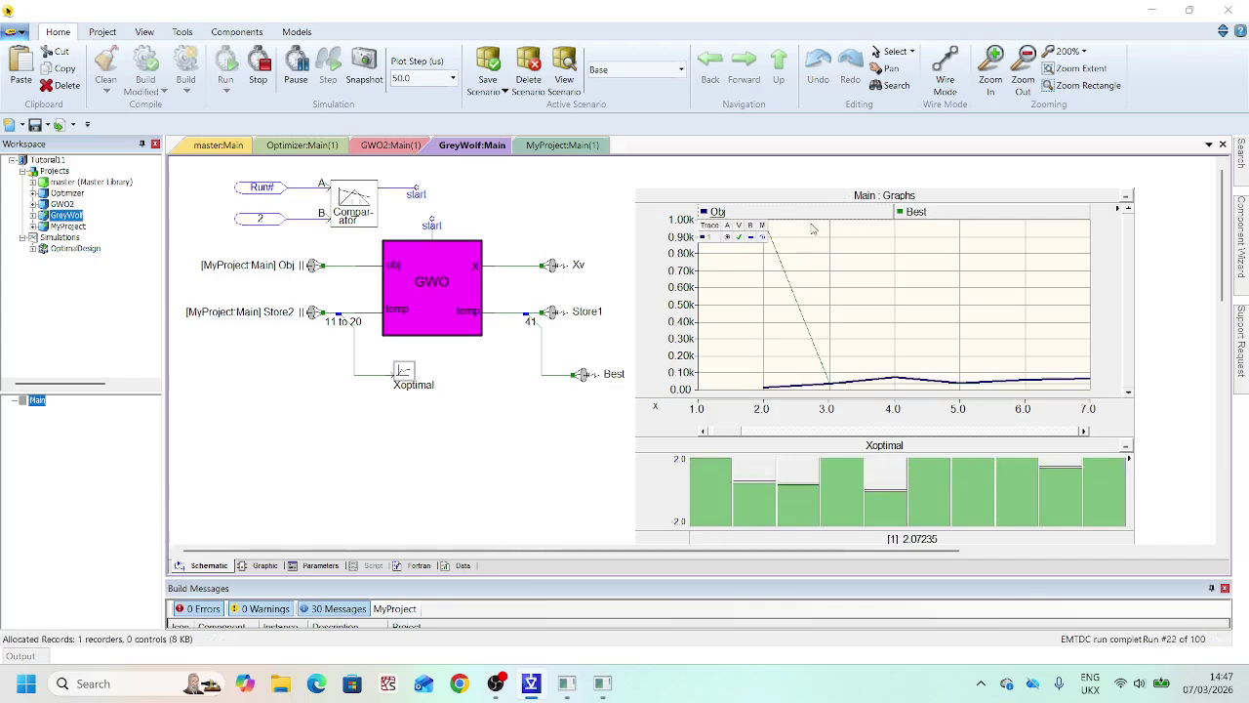
click(916, 212)
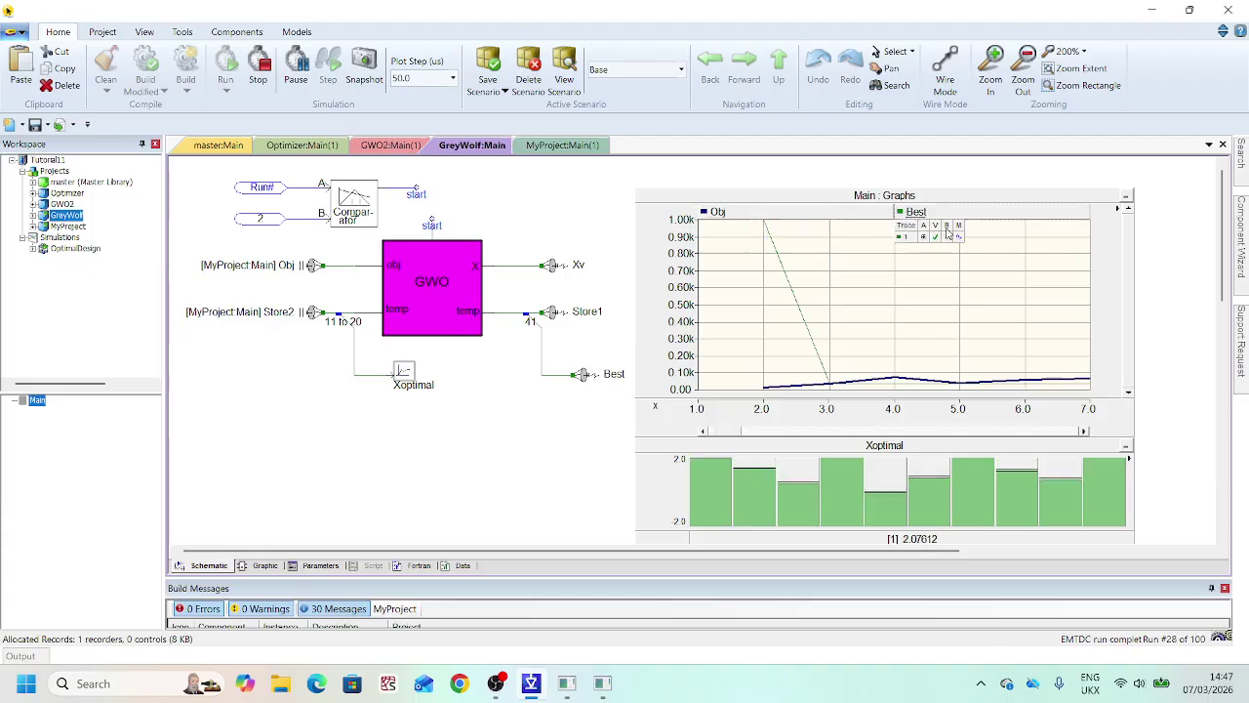
click(947, 236)
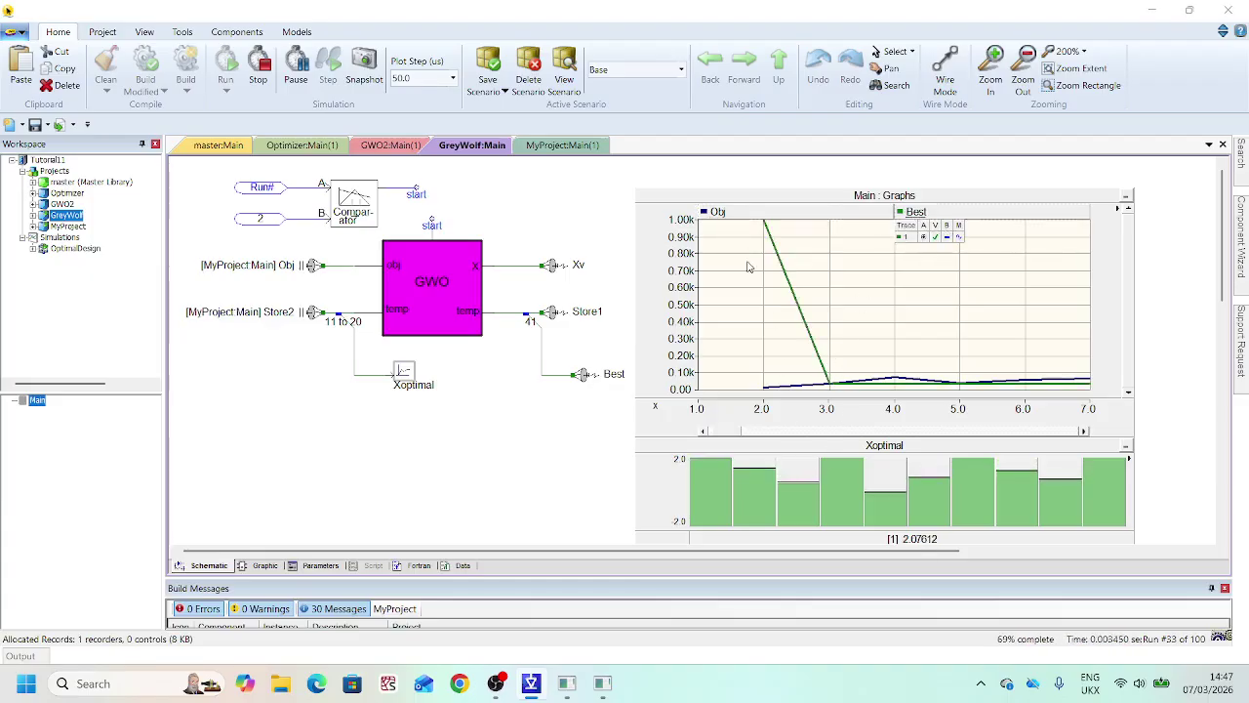
click(739, 173)
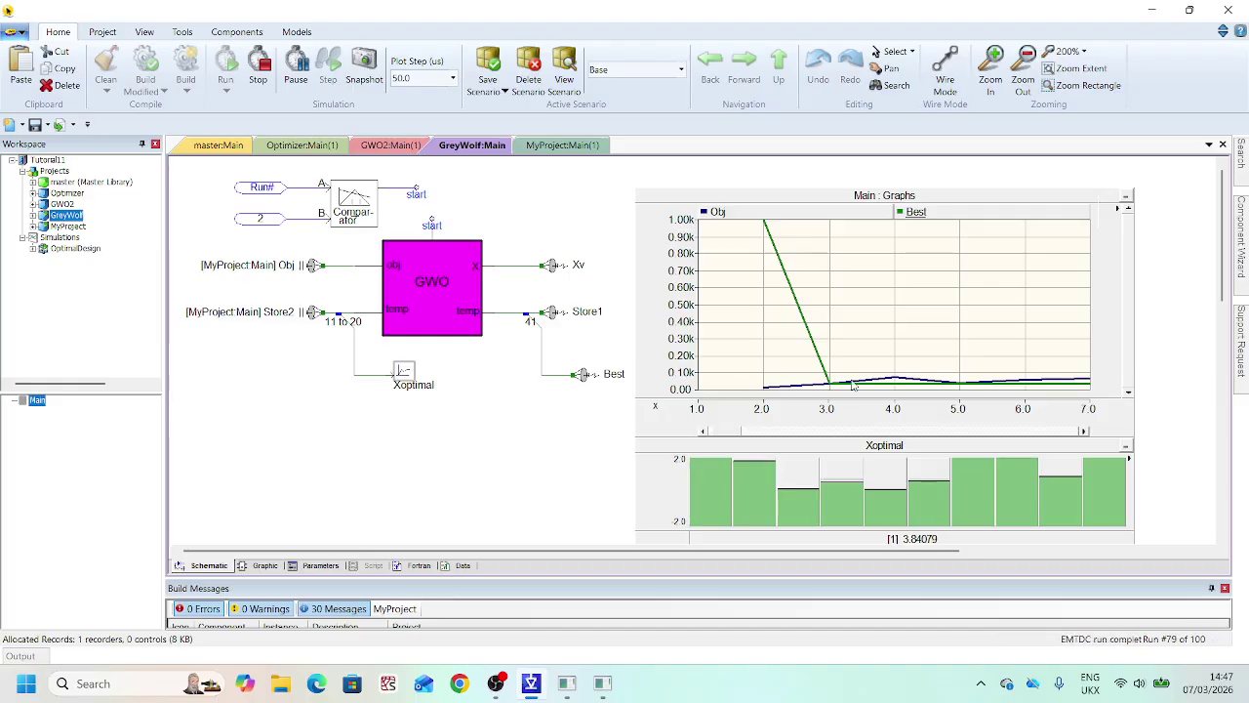
- Set the Y-axis maximum of the Obj and Best overlay graph to 100
mouse_move(951, 394)
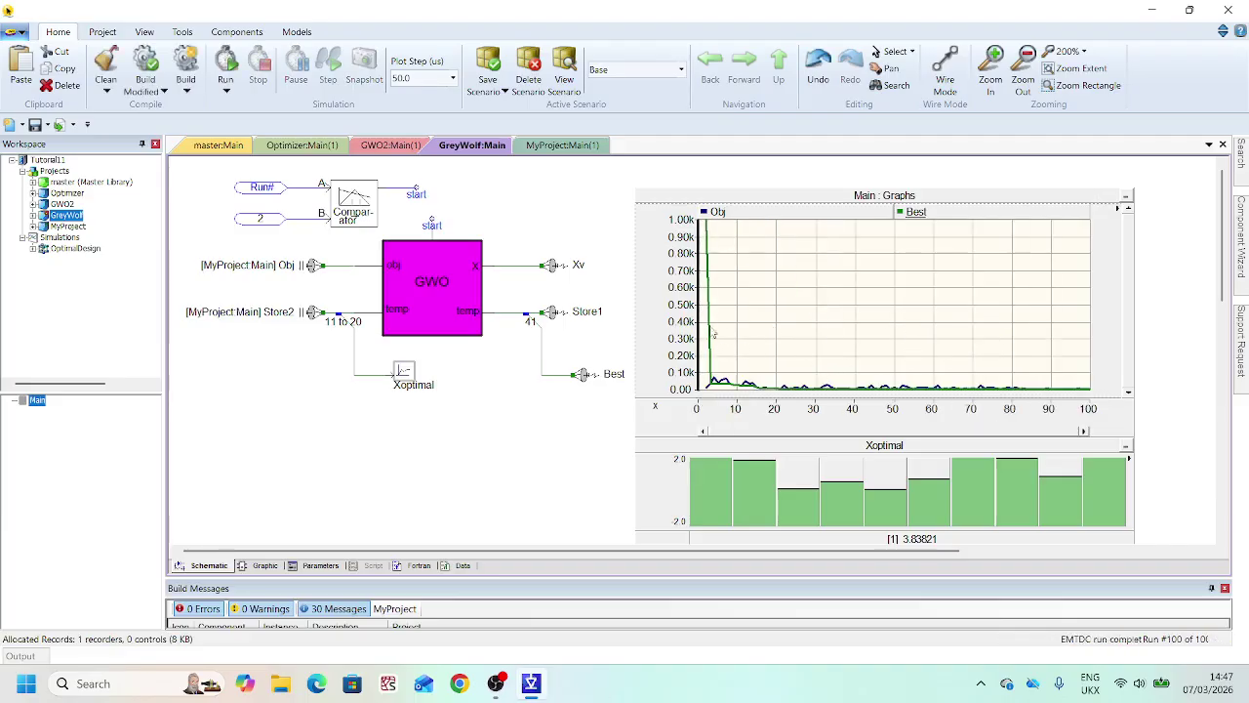
double_click(654, 259)
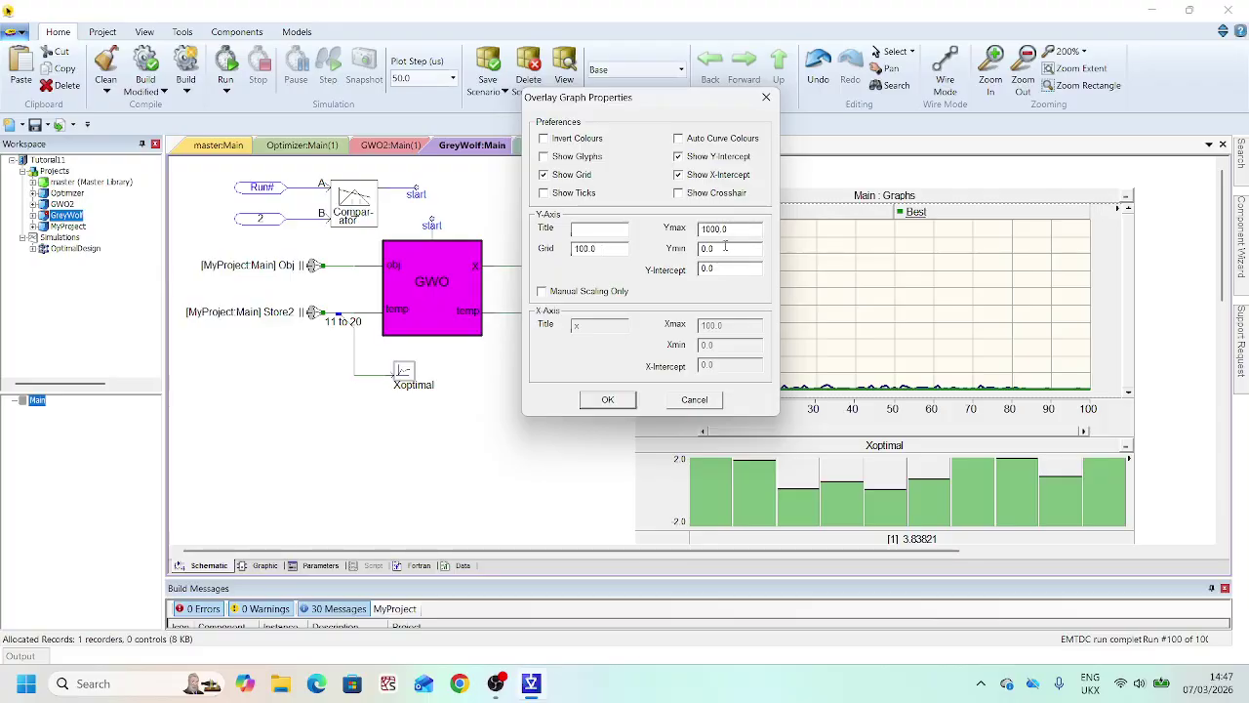
key(BackSpace)
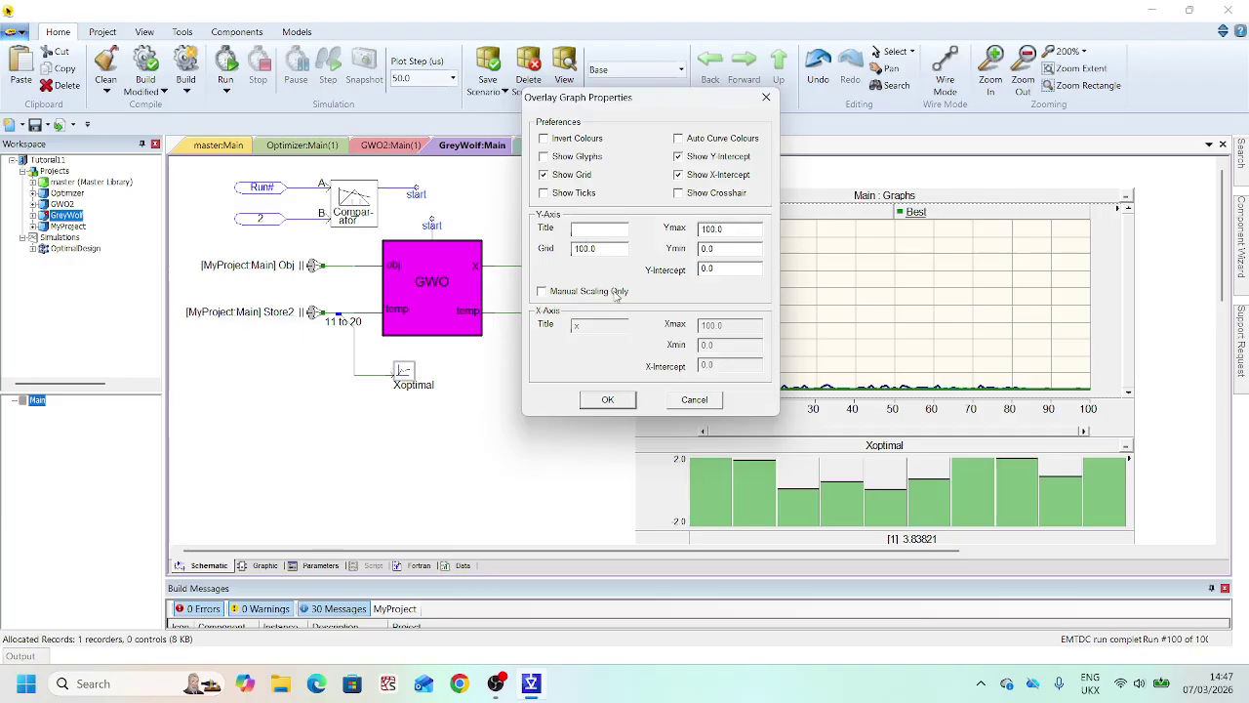
click(604, 399)
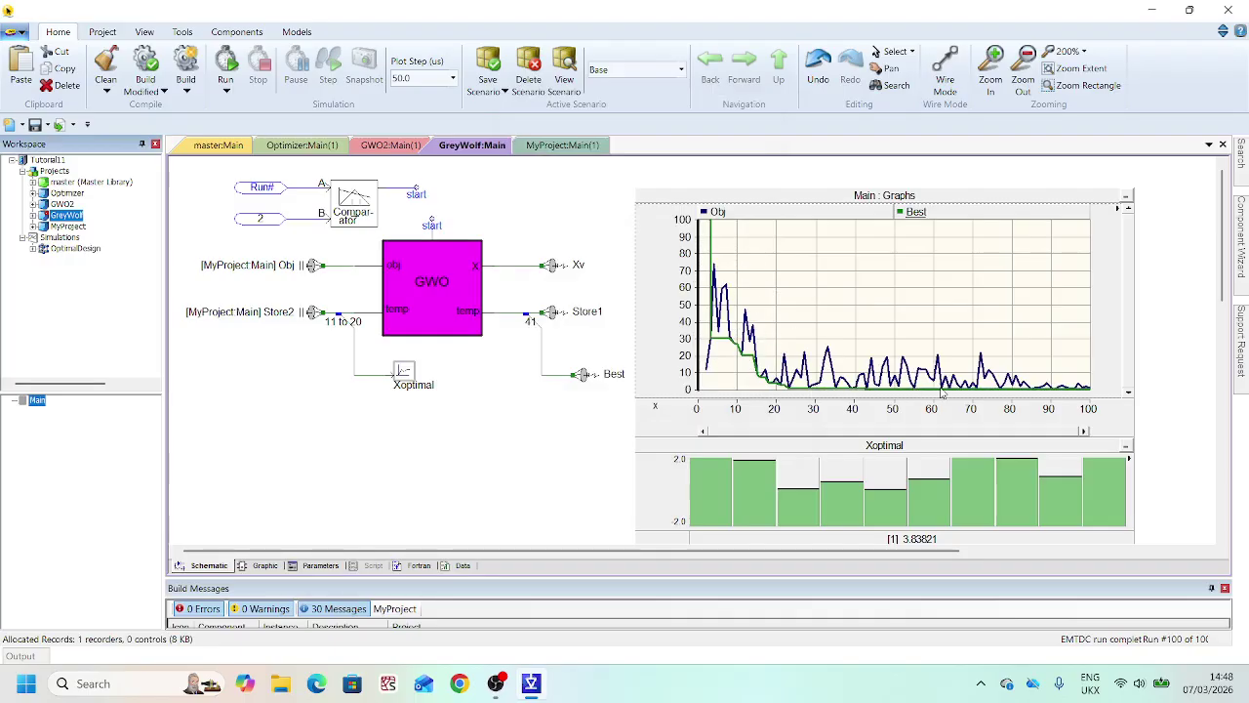
- Set the Xoptimal output channel's default display limits to a minimum of 0 and a maximum of 5
double_click(664, 483)
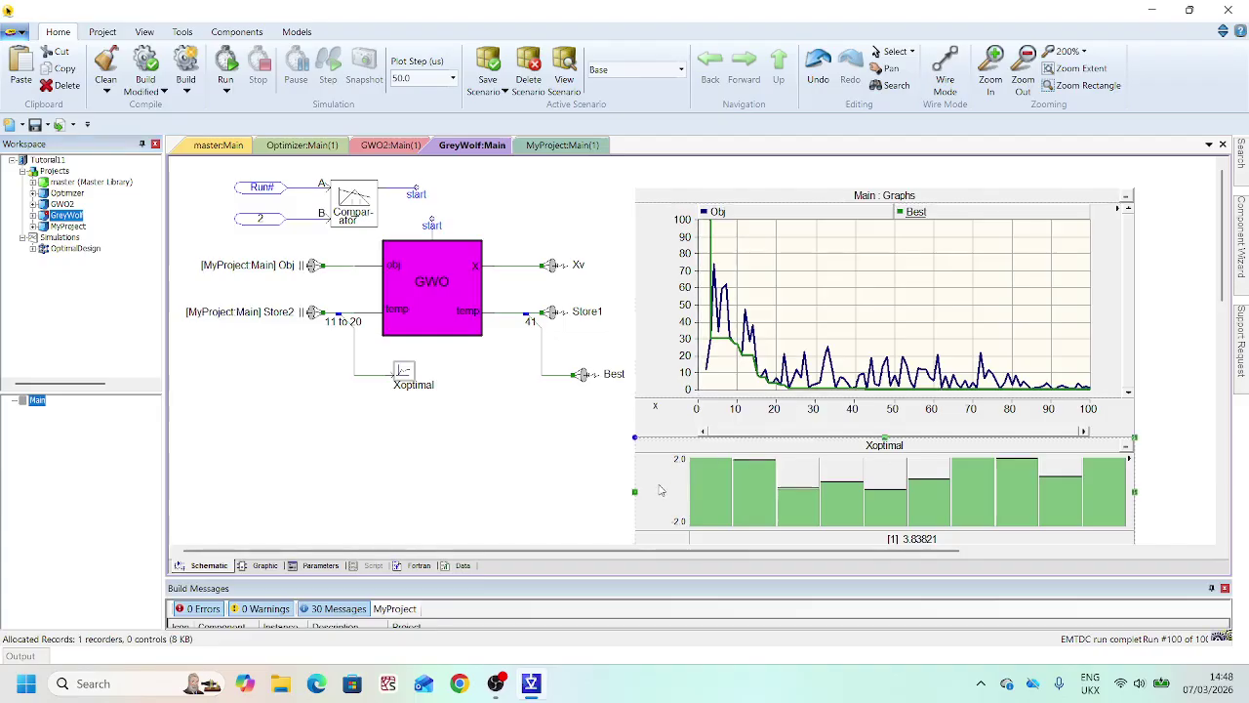
click(727, 552)
text(0)
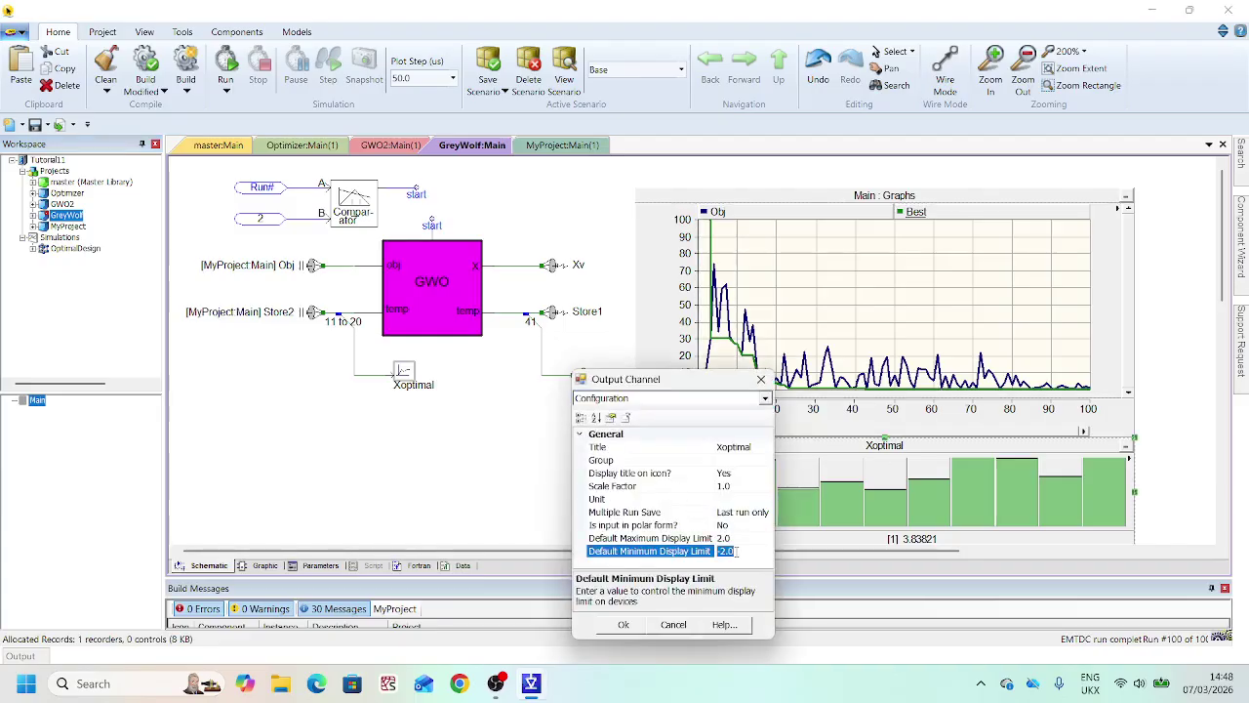
click(741, 539)
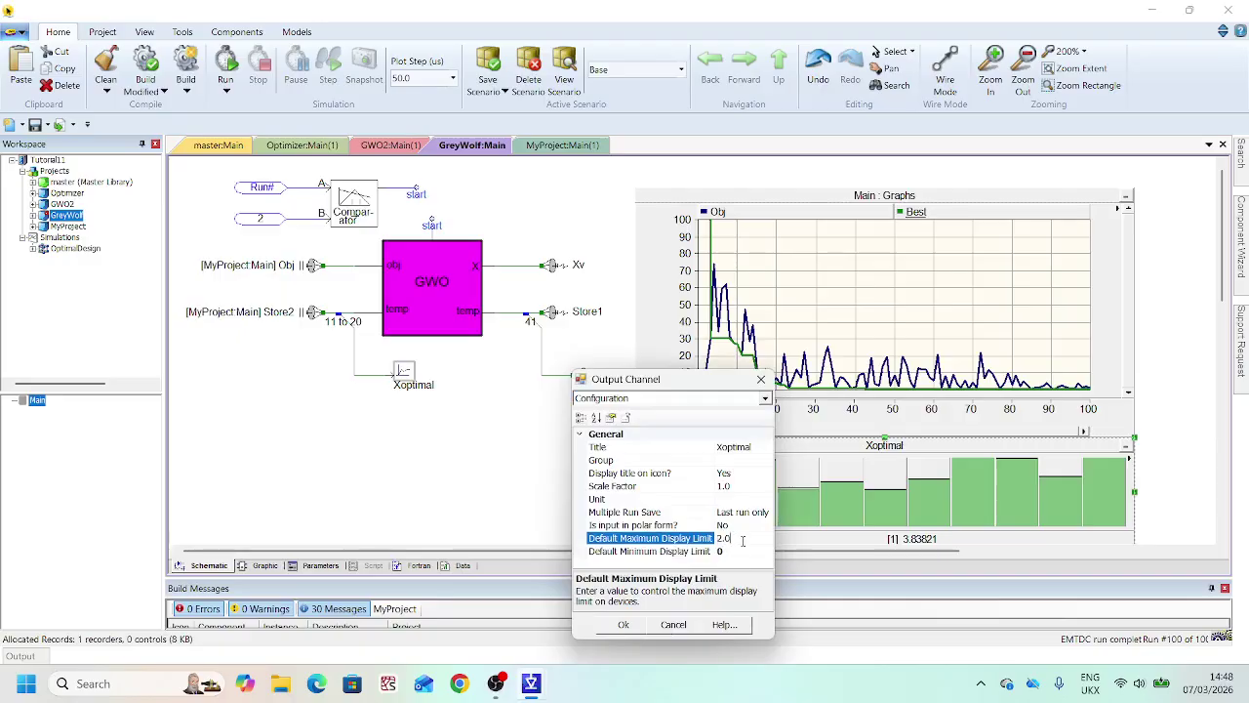
text(5)
click(621, 625)
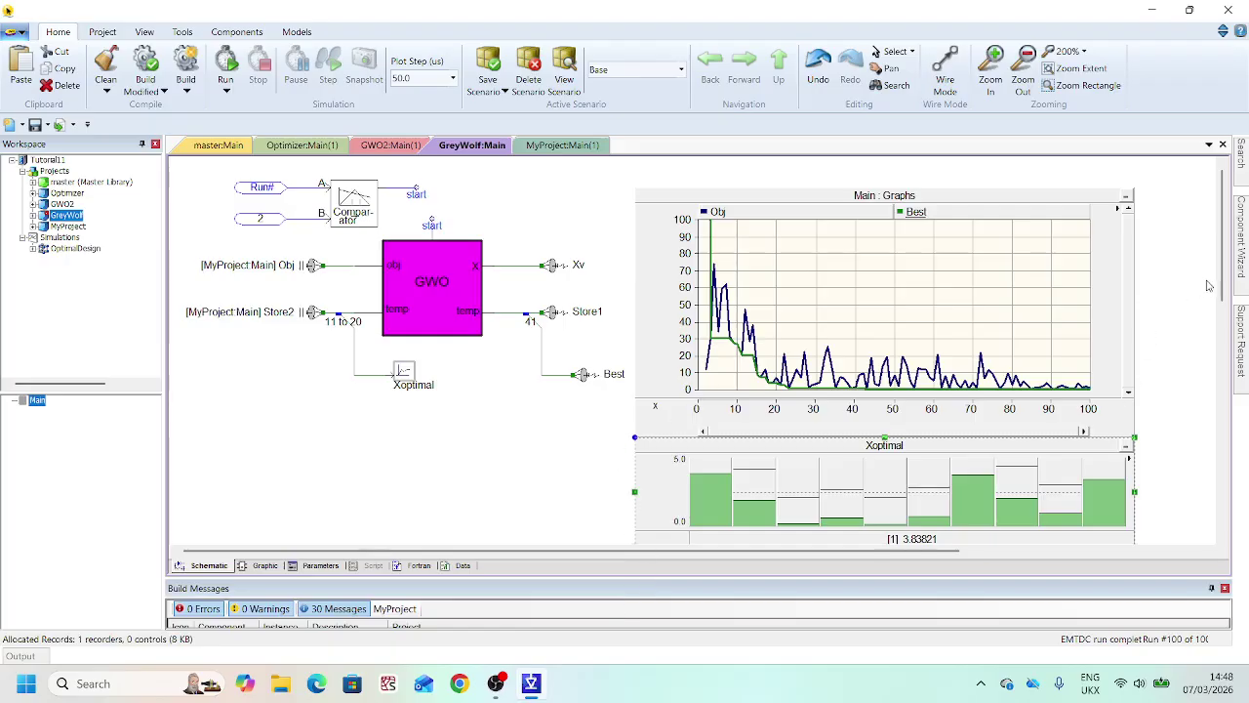
- Move the graph frame slightly up and place the Xoptimal meter directly beneath it
scroll(1220, 299, down, 1)
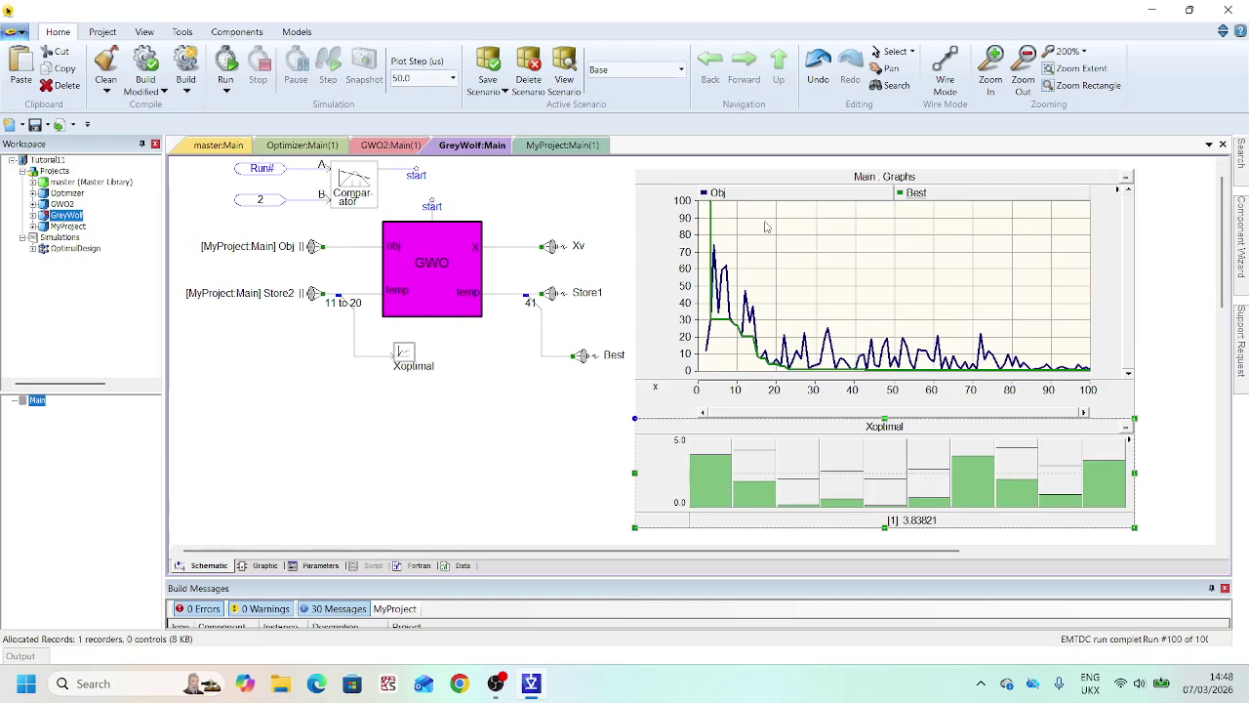
drag(790, 181, 790, 165)
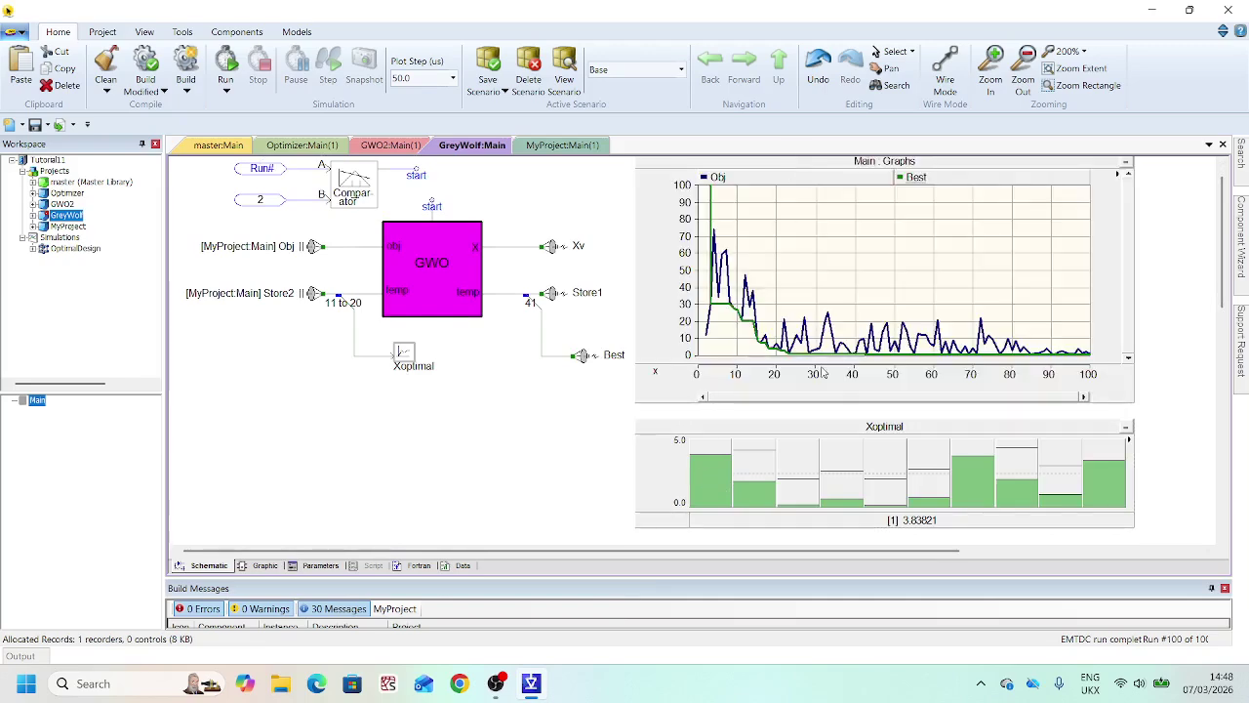
drag(678, 429, 679, 414)
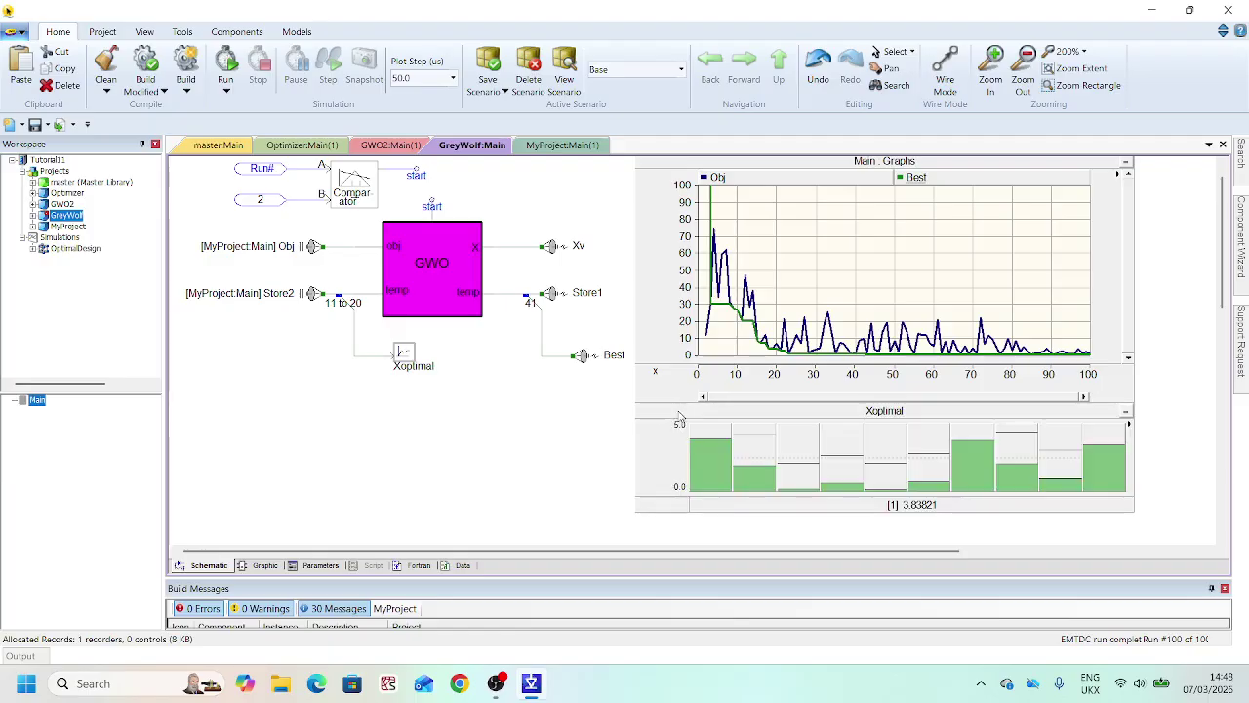
- Review the GWO component's parameters and set its total number of runs to 200
double_click(437, 270)
click(403, 390)
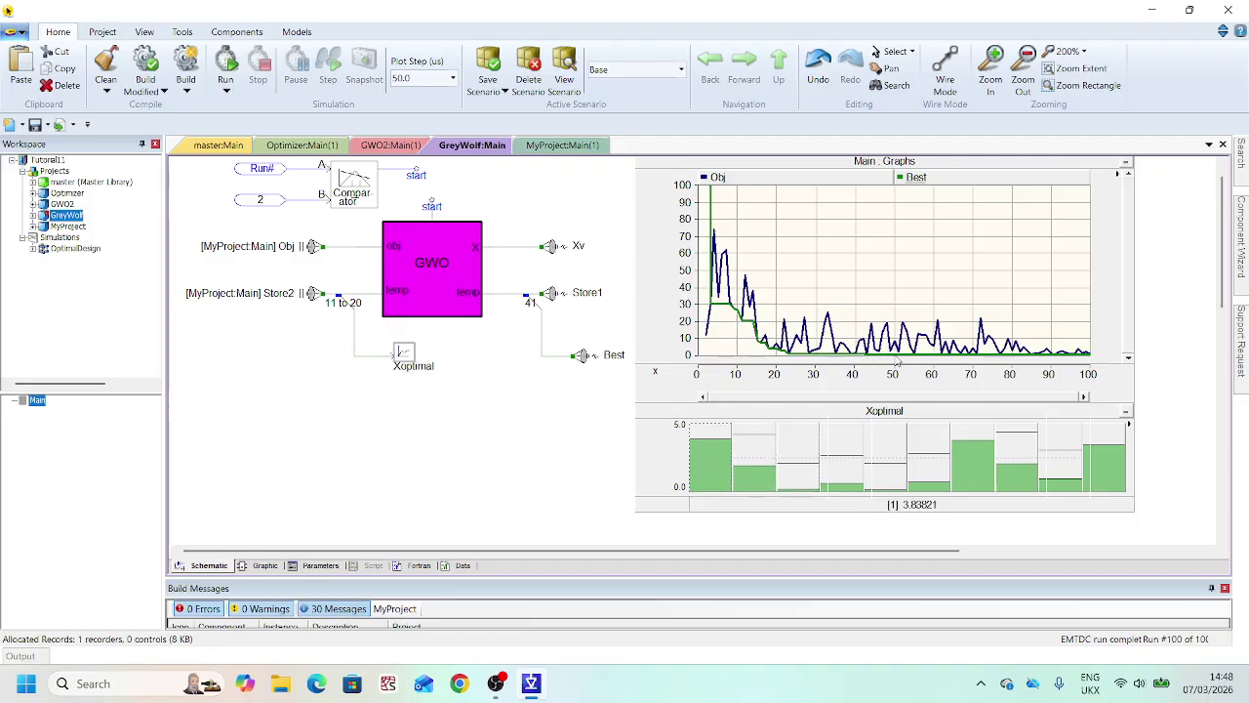
mouse_move(899, 361)
double_click(433, 274)
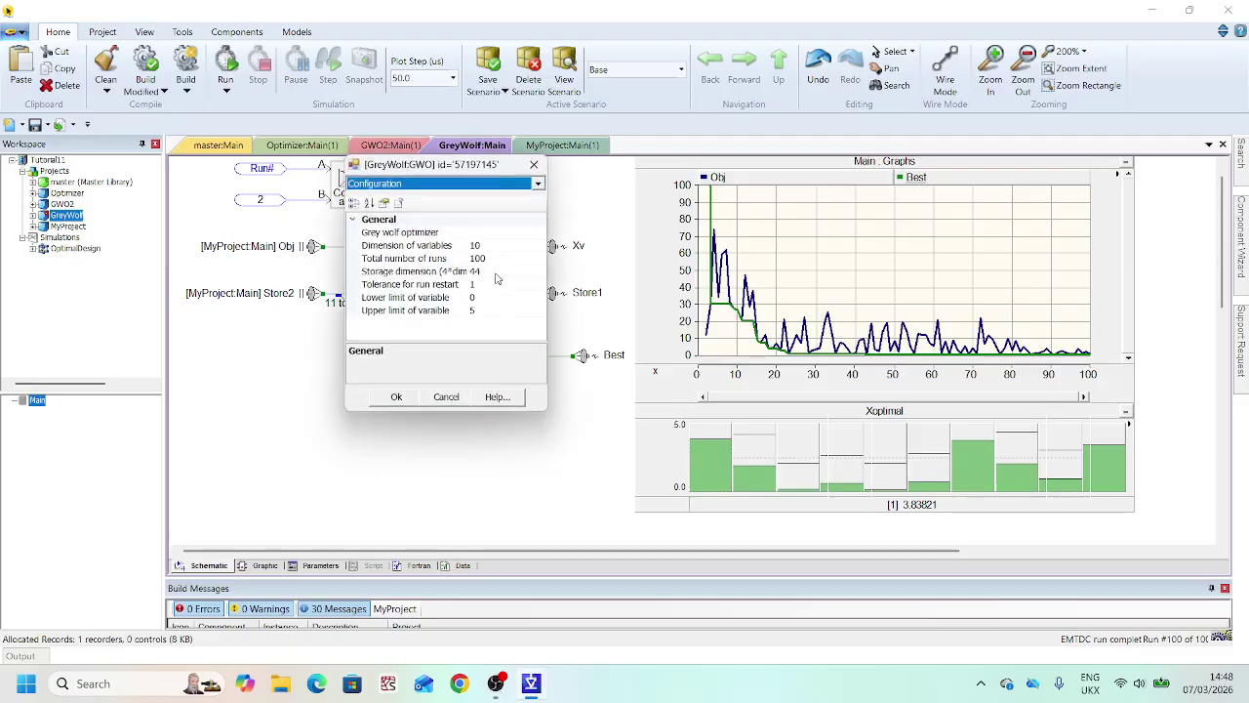
click(497, 259)
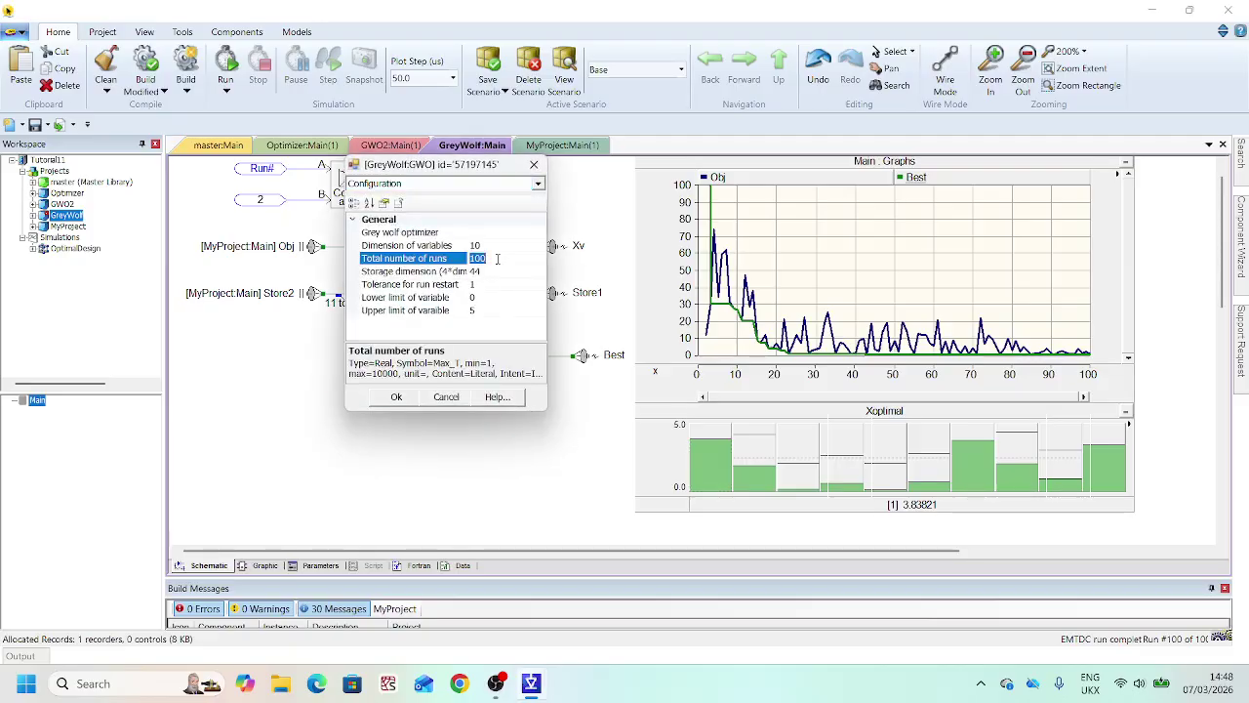
text(20)
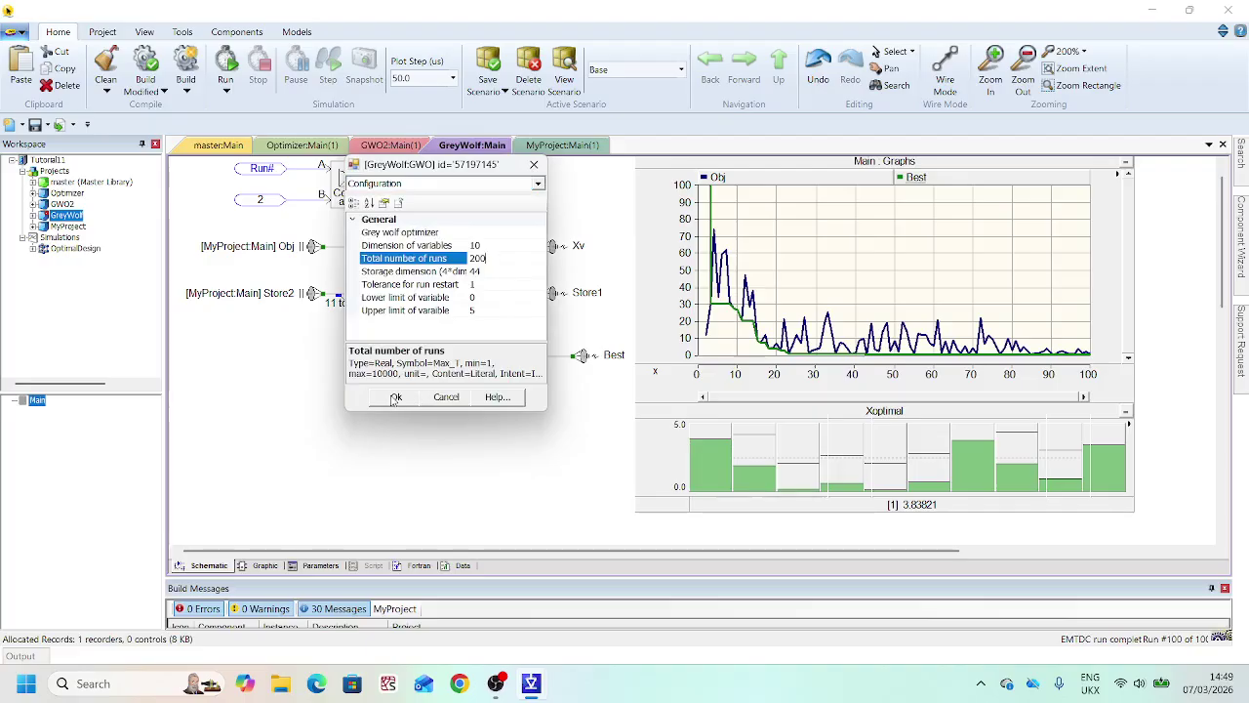
click(395, 397)
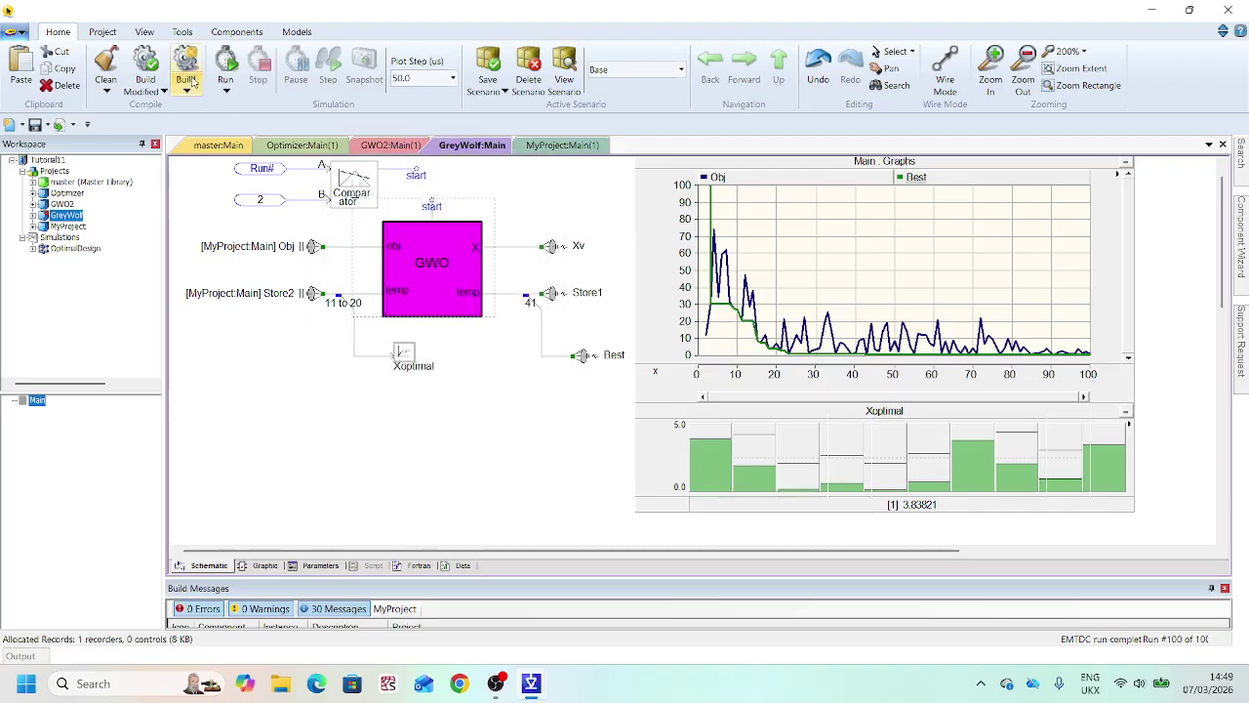
- Set the number of runs in GreyWolf's multiple run configuration to 200
click(102, 33)
double_click(1008, 75)
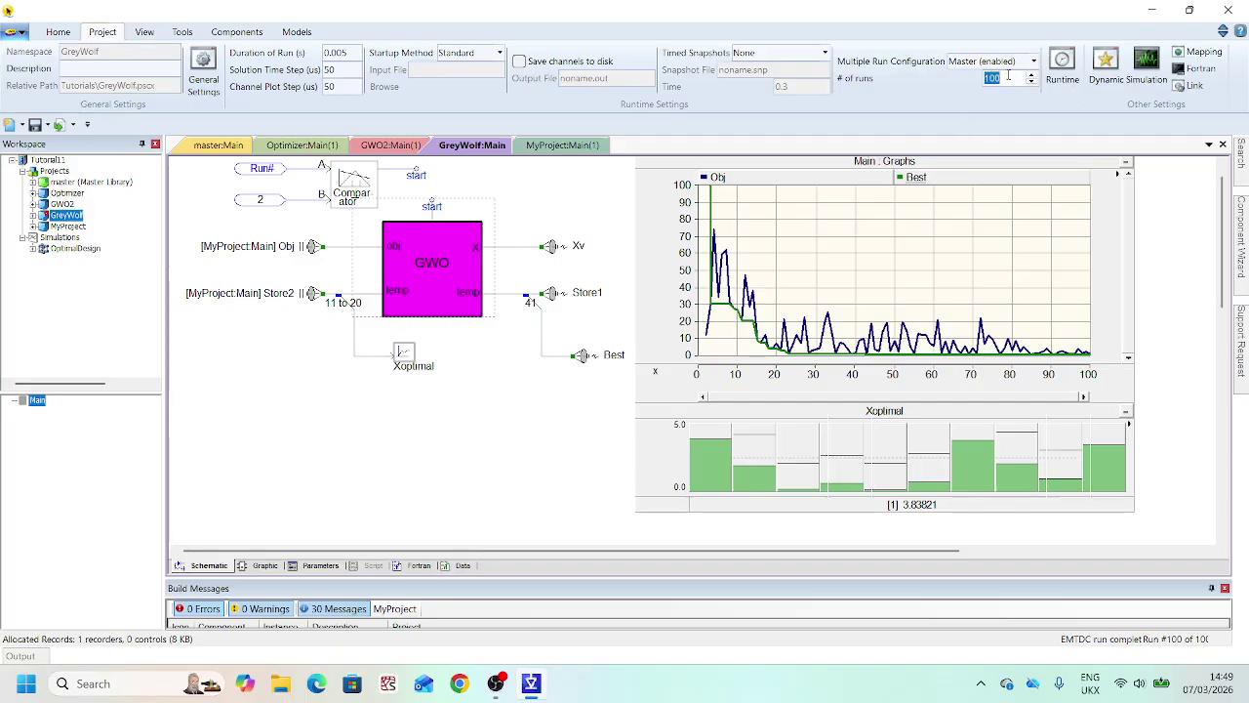
text(2)
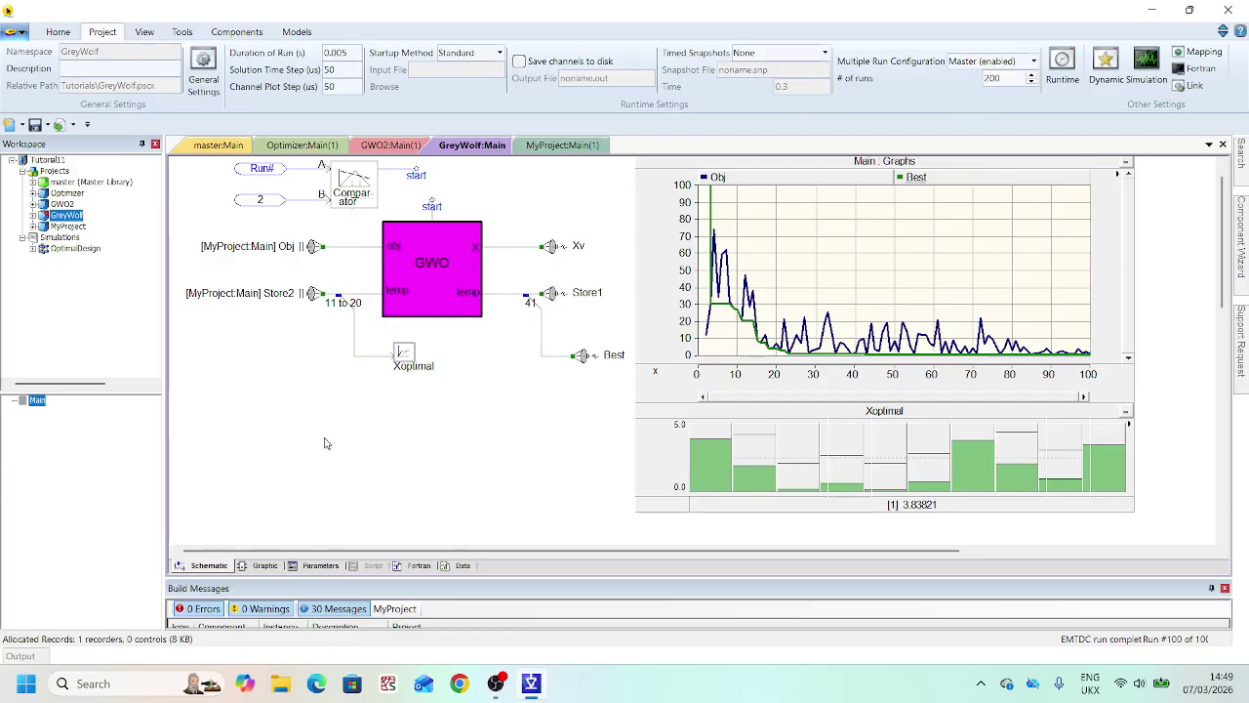
- Run the OptimalDesign simulation set again
click(61, 33)
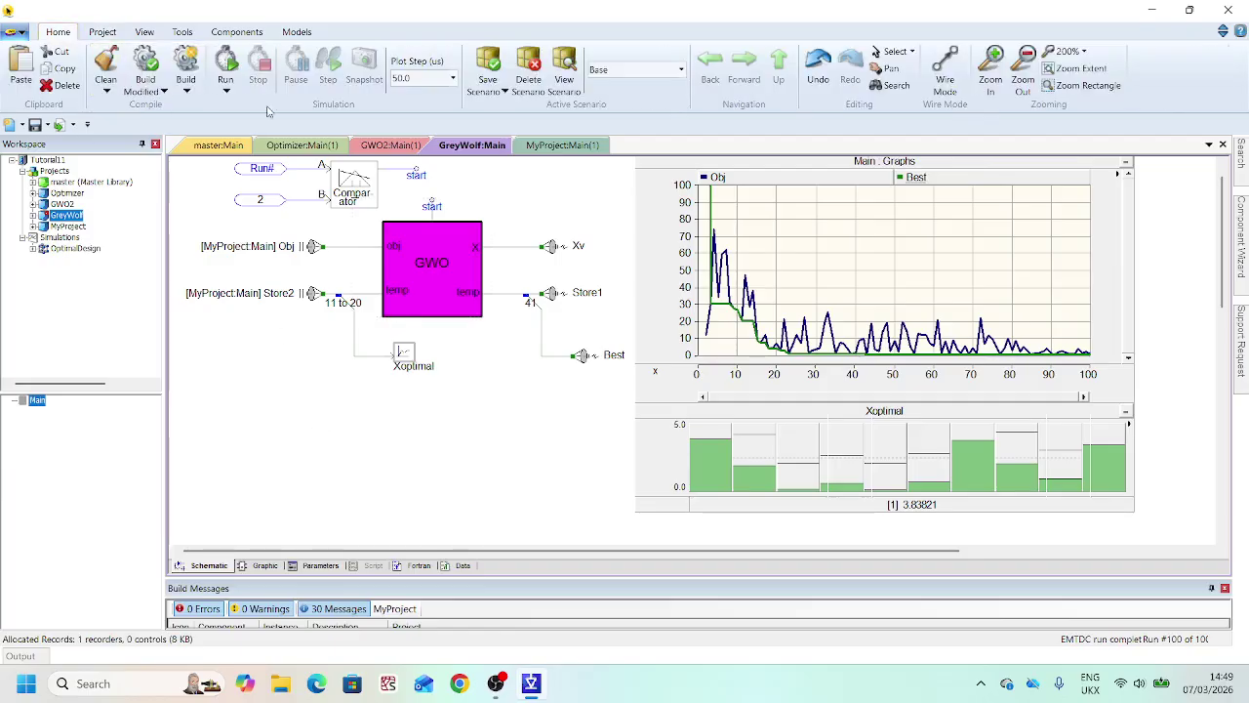
click(70, 250)
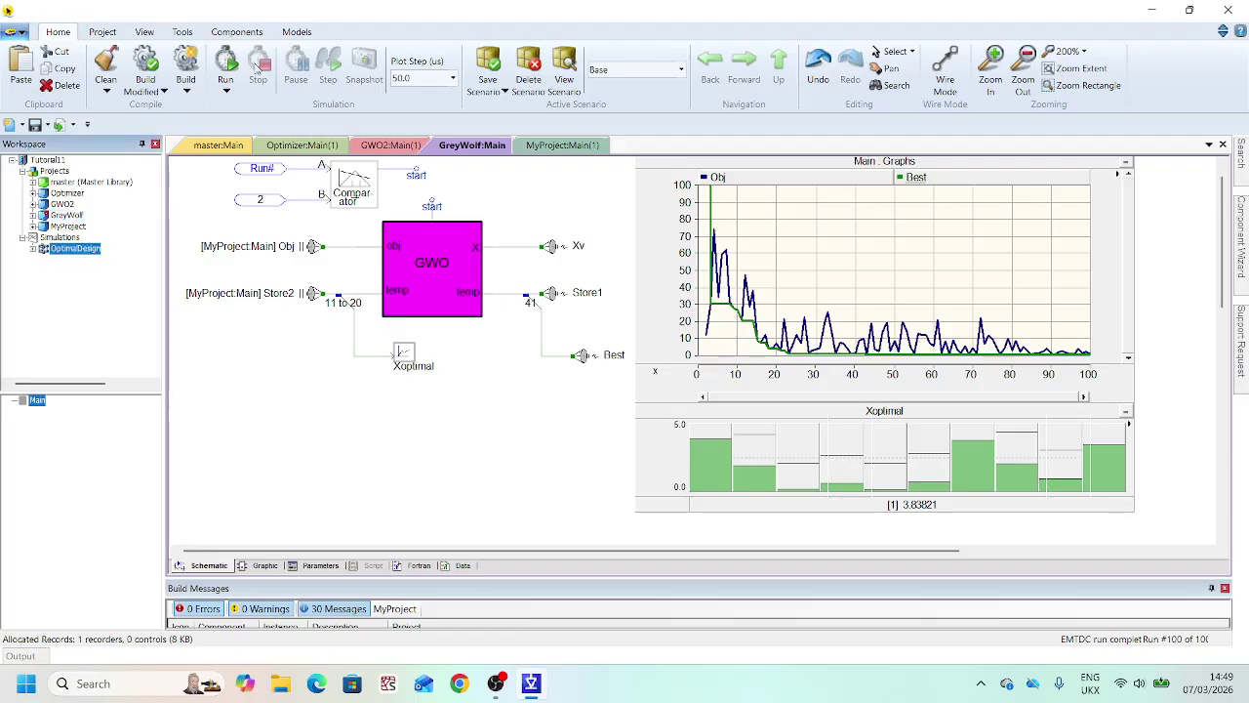
right_click(67, 252)
click(109, 281)
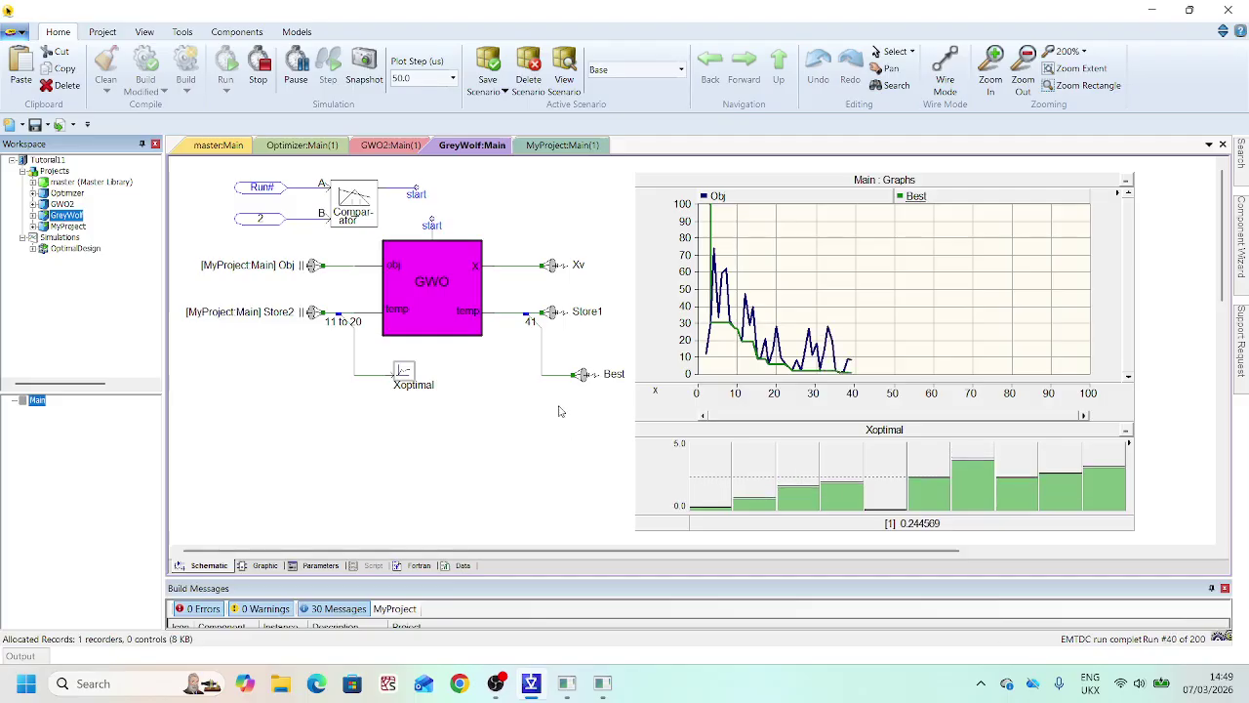
- Examine MyProject's sphere function, its objective calculation and the radio links to GreyWolf
click(61, 226)
double_click(60, 226)
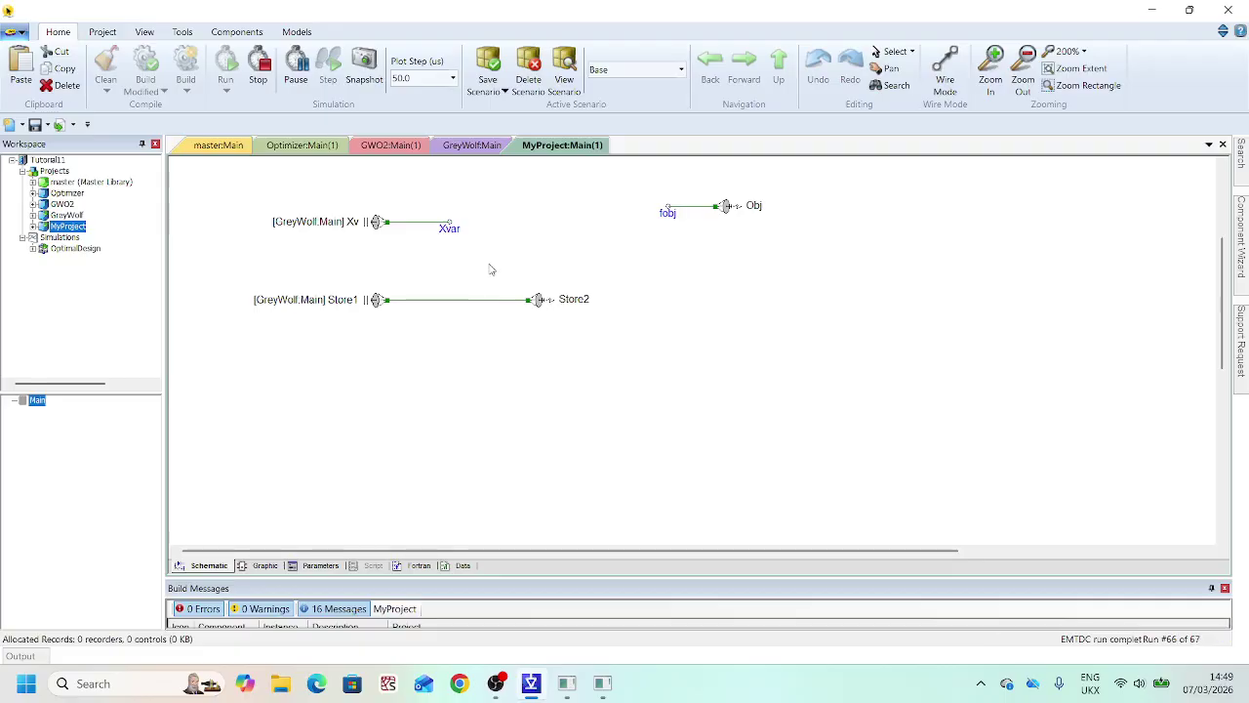
scroll(599, 249, up, 5)
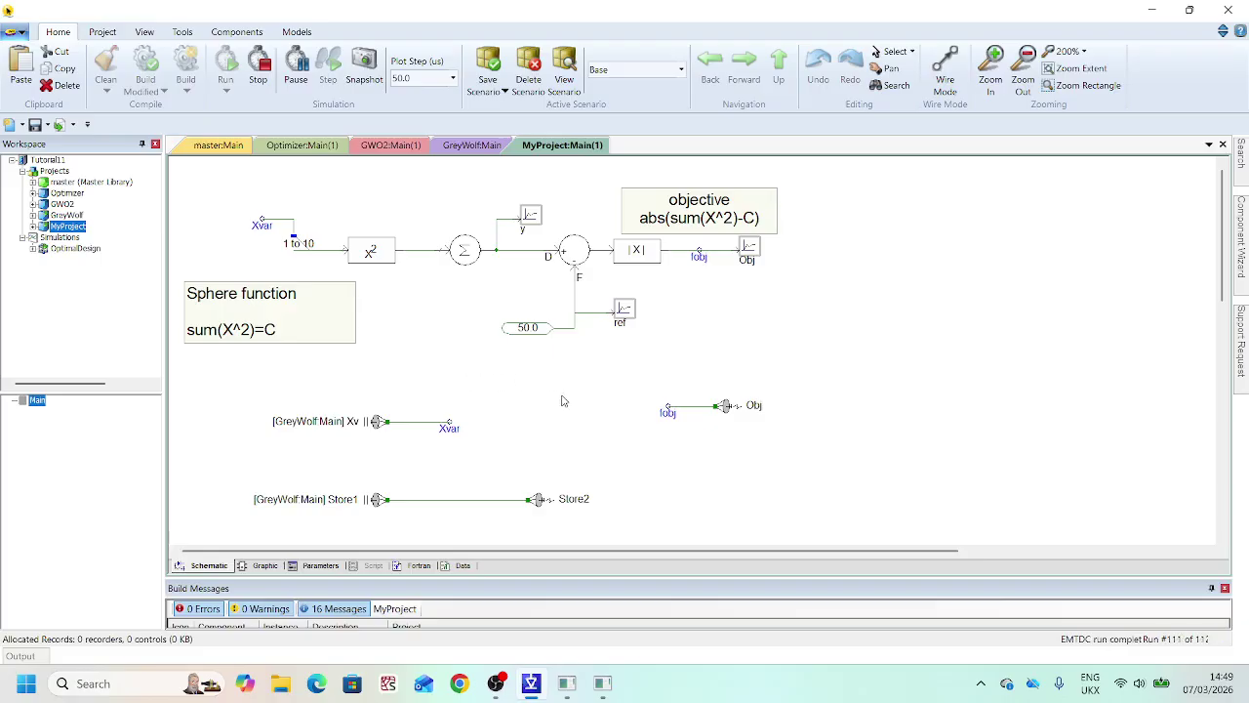
drag(697, 555, 725, 557)
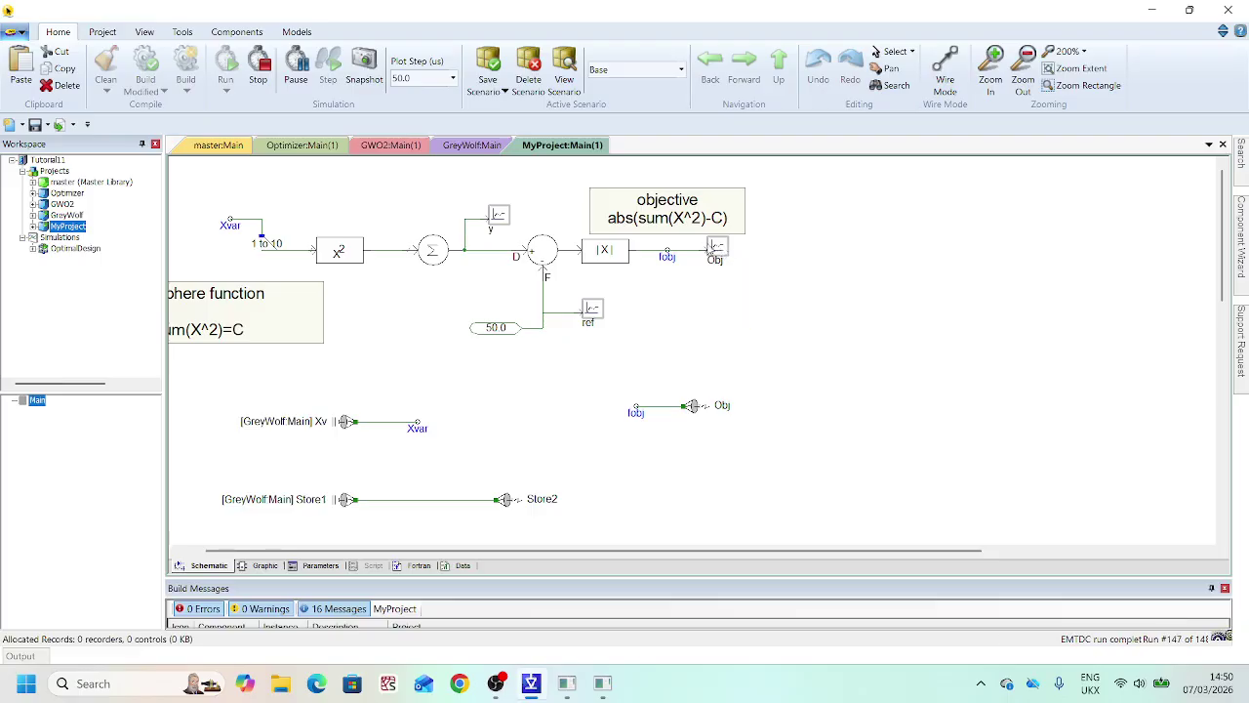
click(723, 252)
click(694, 408)
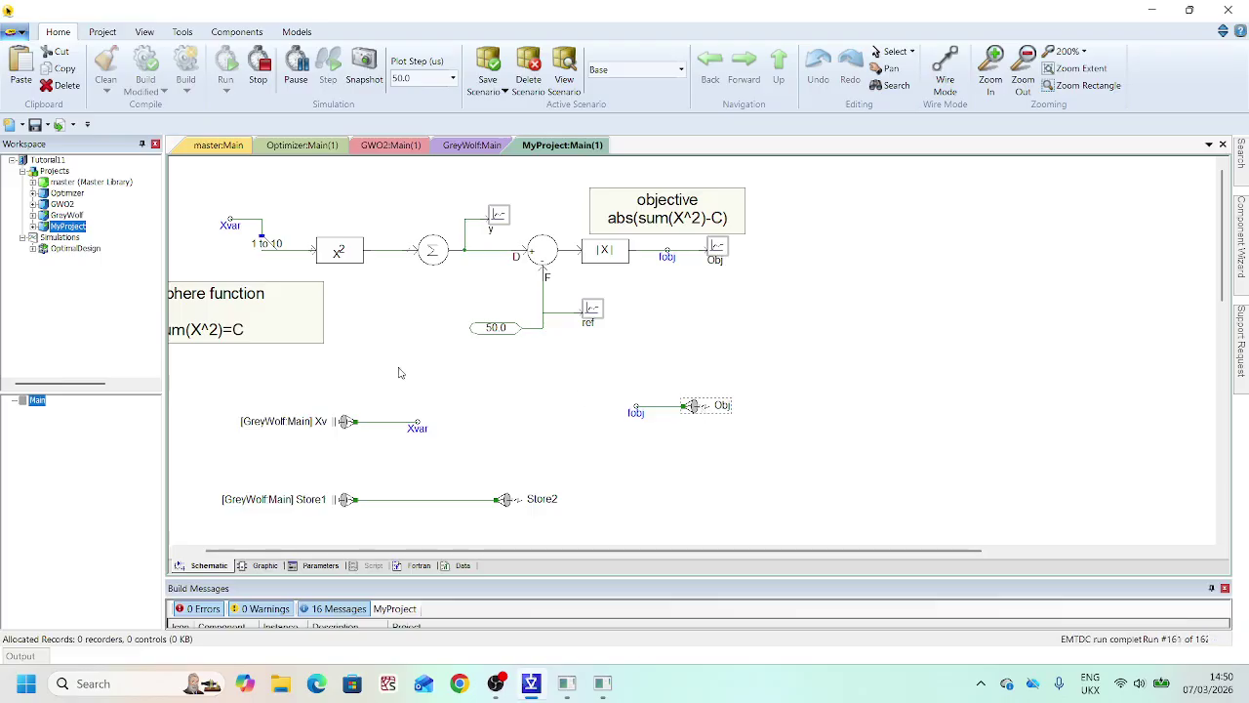
- Set the GreyWolf Obj and Best graph's Y-axis maximum to 100 and enable manual scaling only
double_click(66, 215)
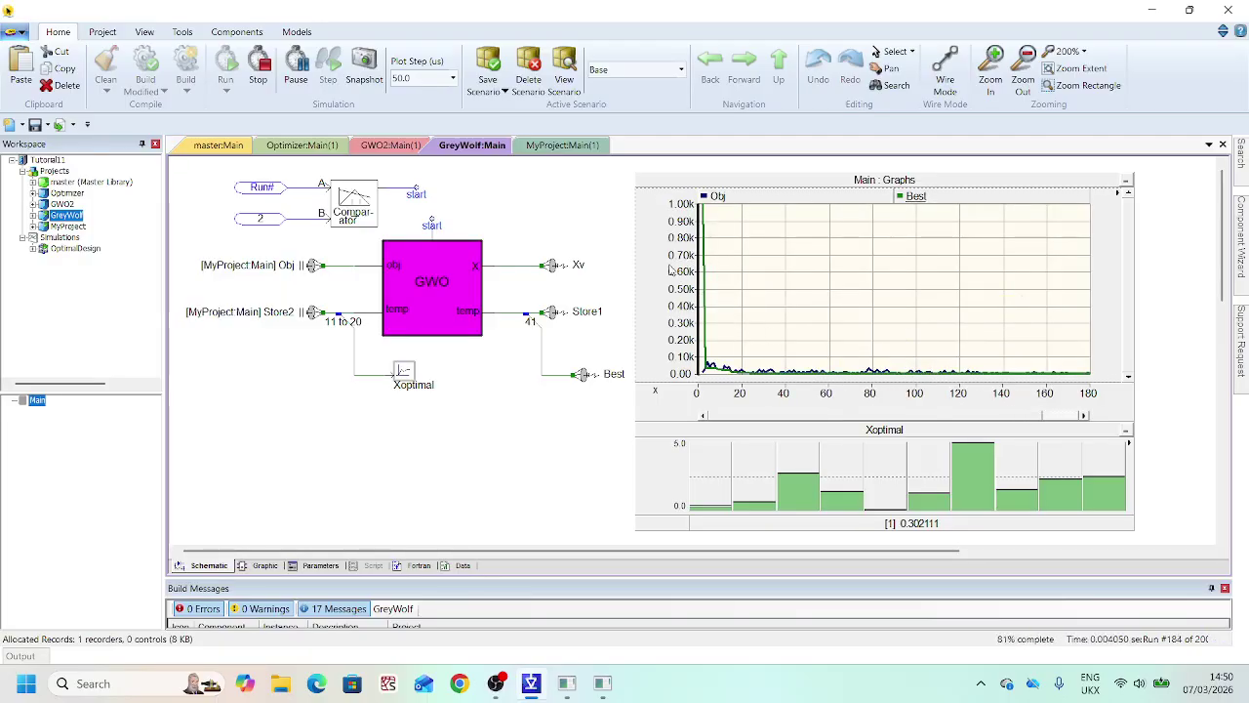
double_click(684, 293)
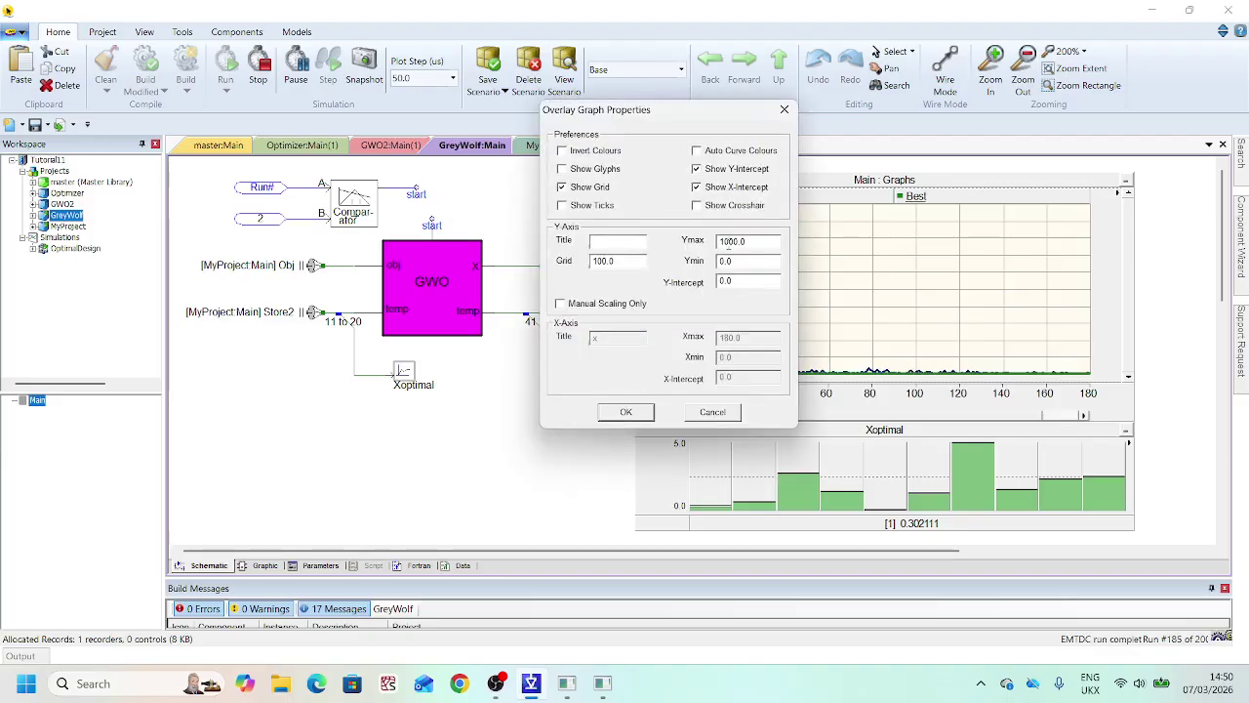
click(633, 306)
click(622, 412)
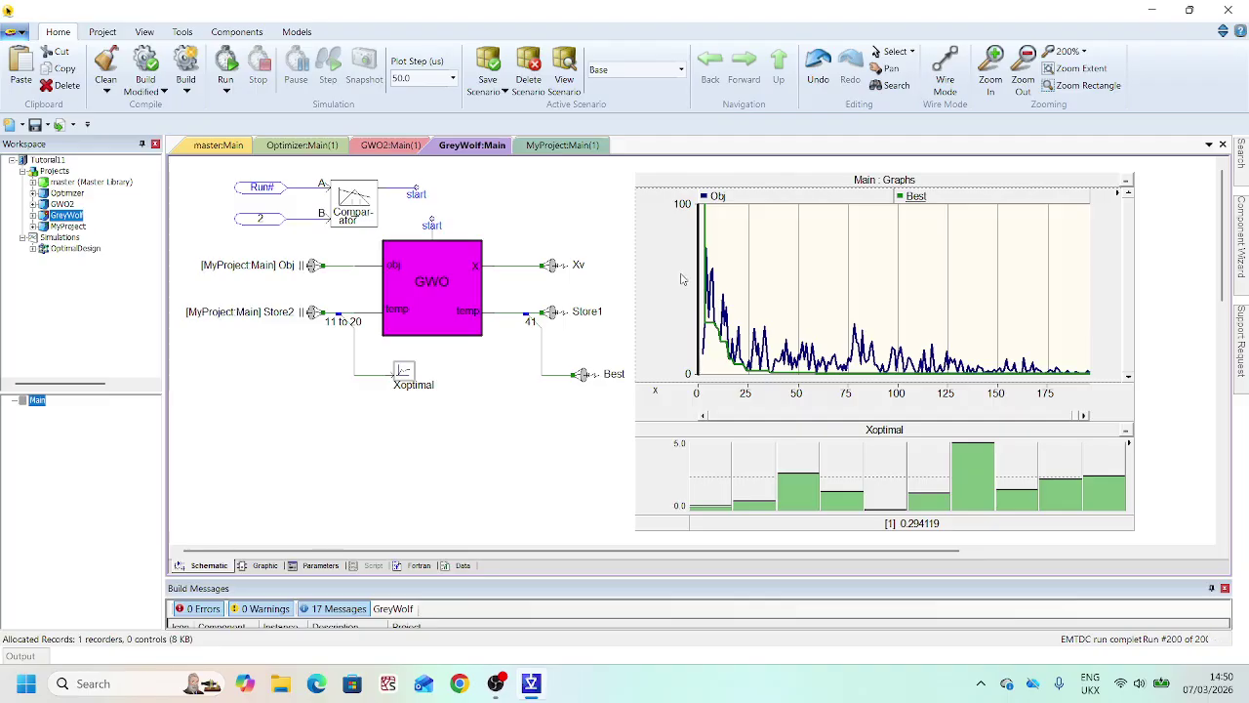
- Set the Obj and Best graph's Y-axis grid spacing to 10 and save the GreyWolf project
double_click(681, 279)
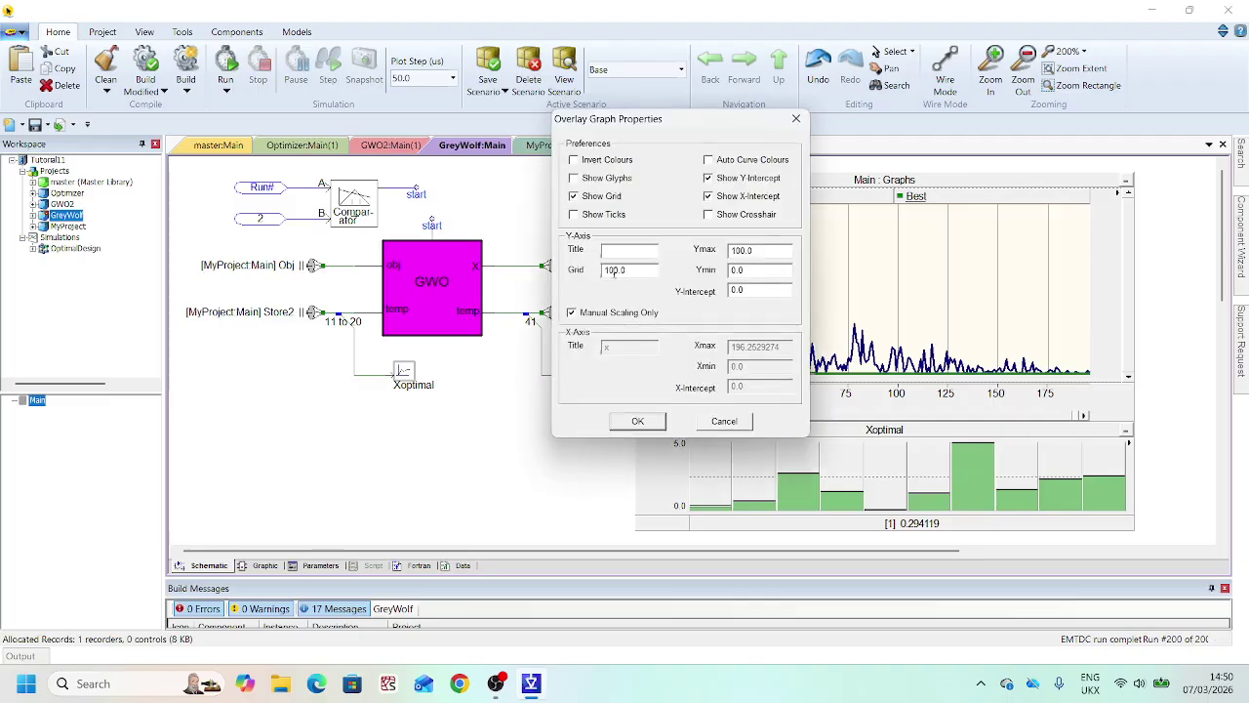
key(BackSpace)
click(637, 421)
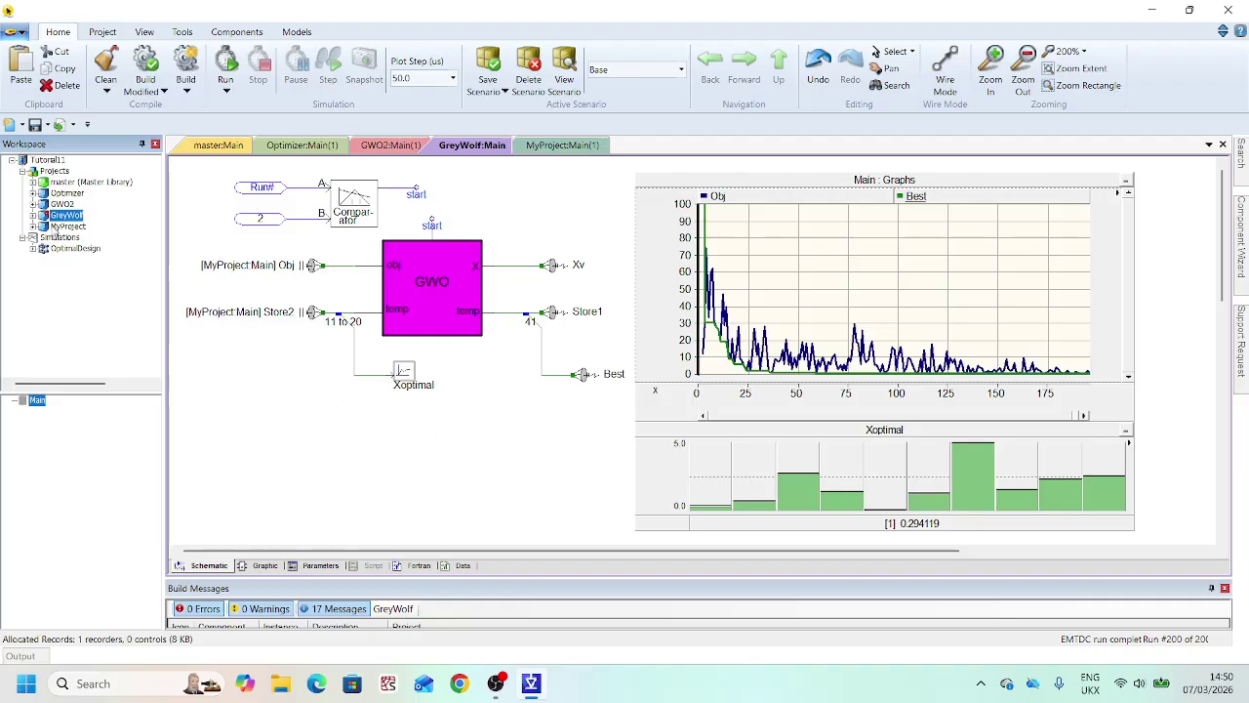
key(ctrl+s)
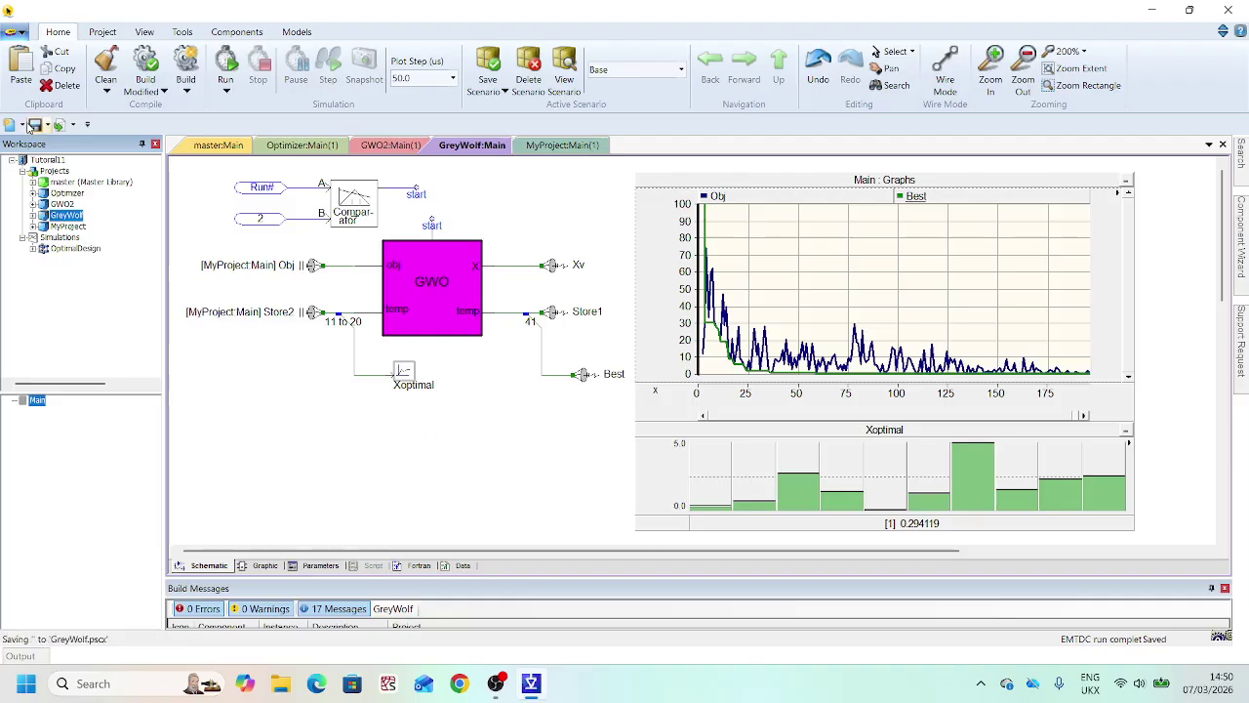
- Open the existing project YourProject.pscx from the Tutorials folder in the current workspace
double_click(67, 226)
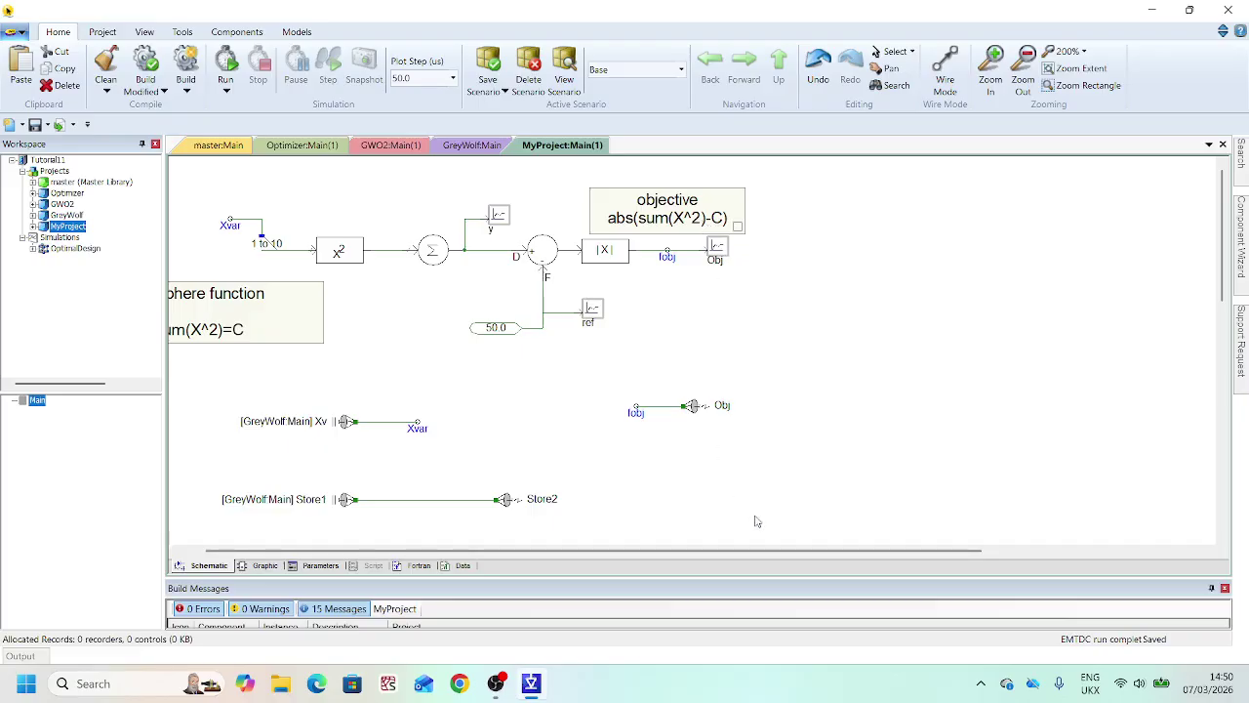
drag(795, 558, 803, 557)
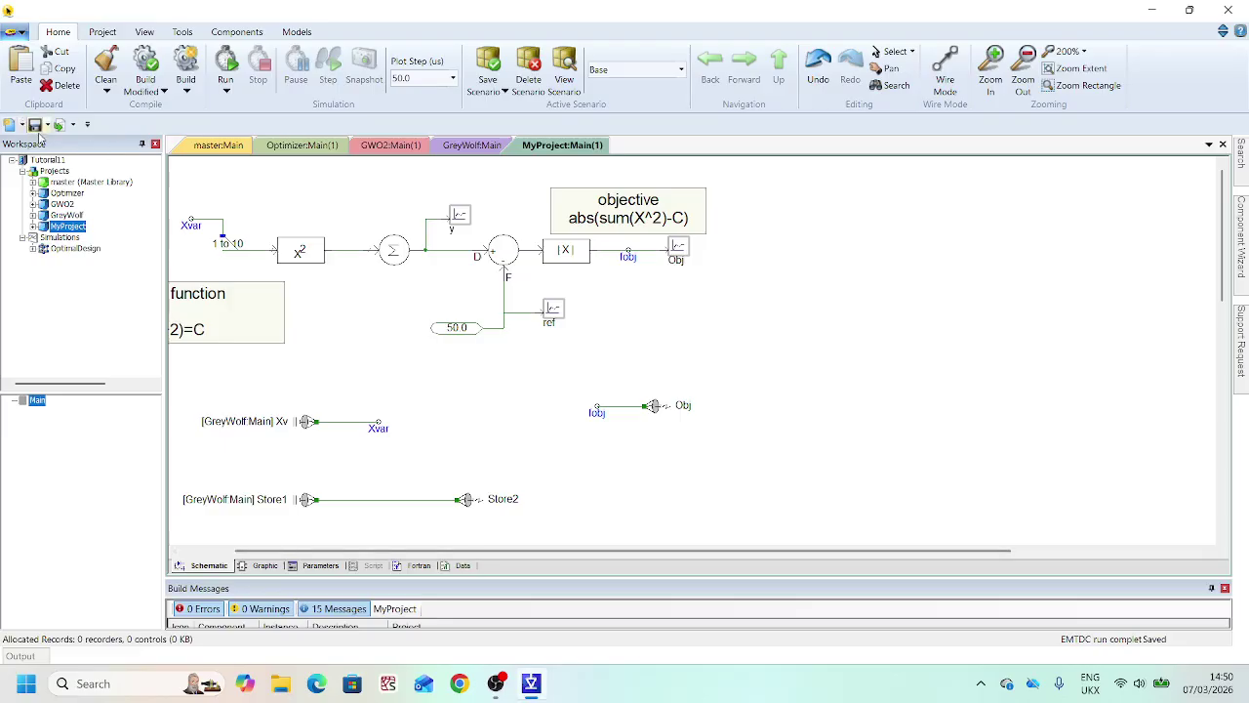
click(21, 126)
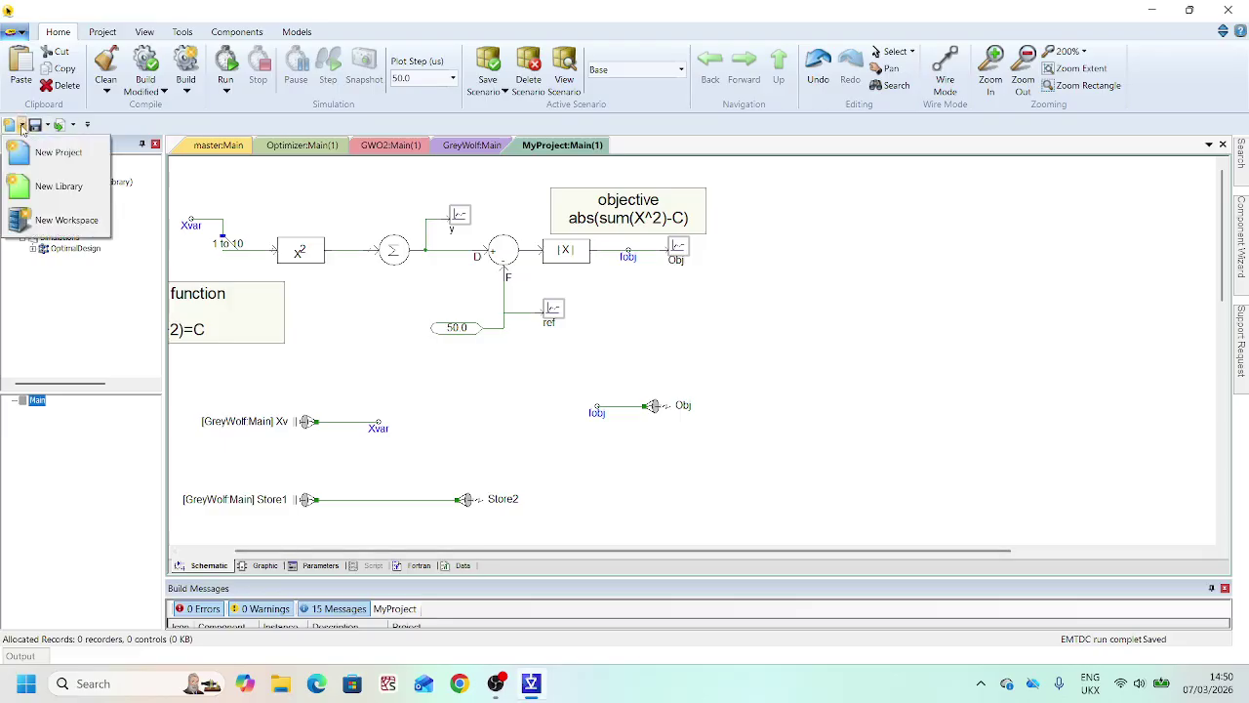
click(17, 32)
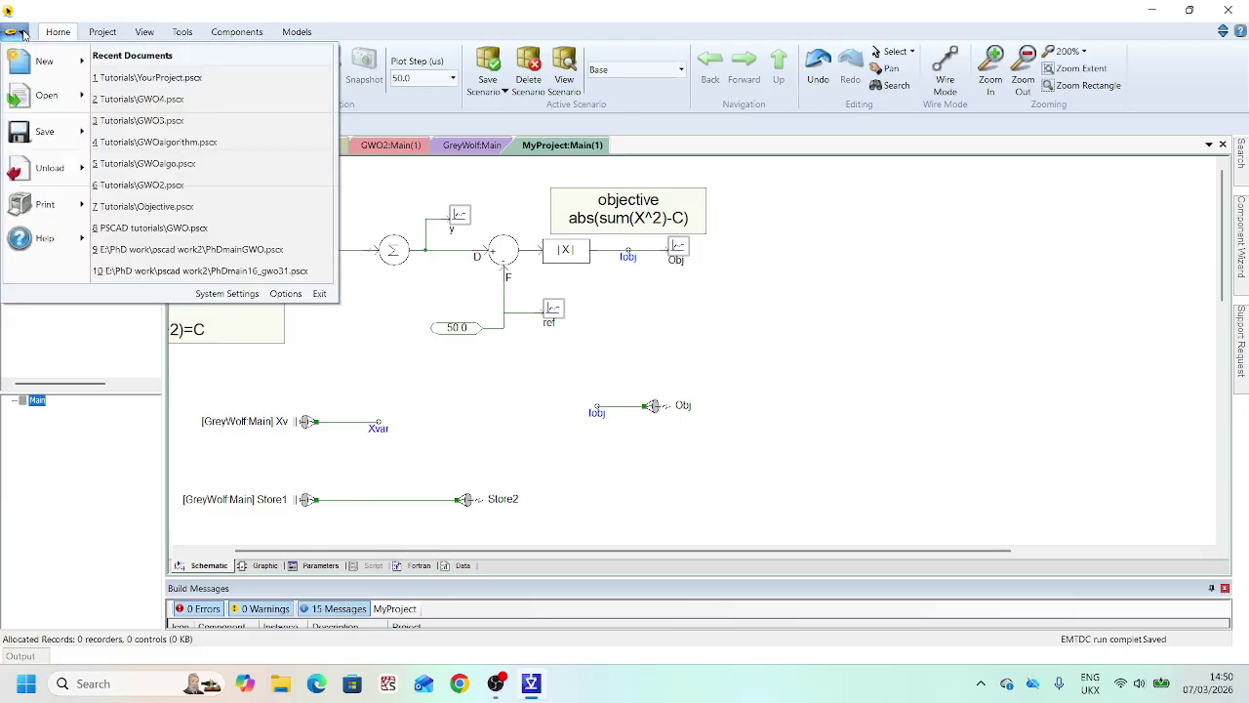
mouse_move(83, 63)
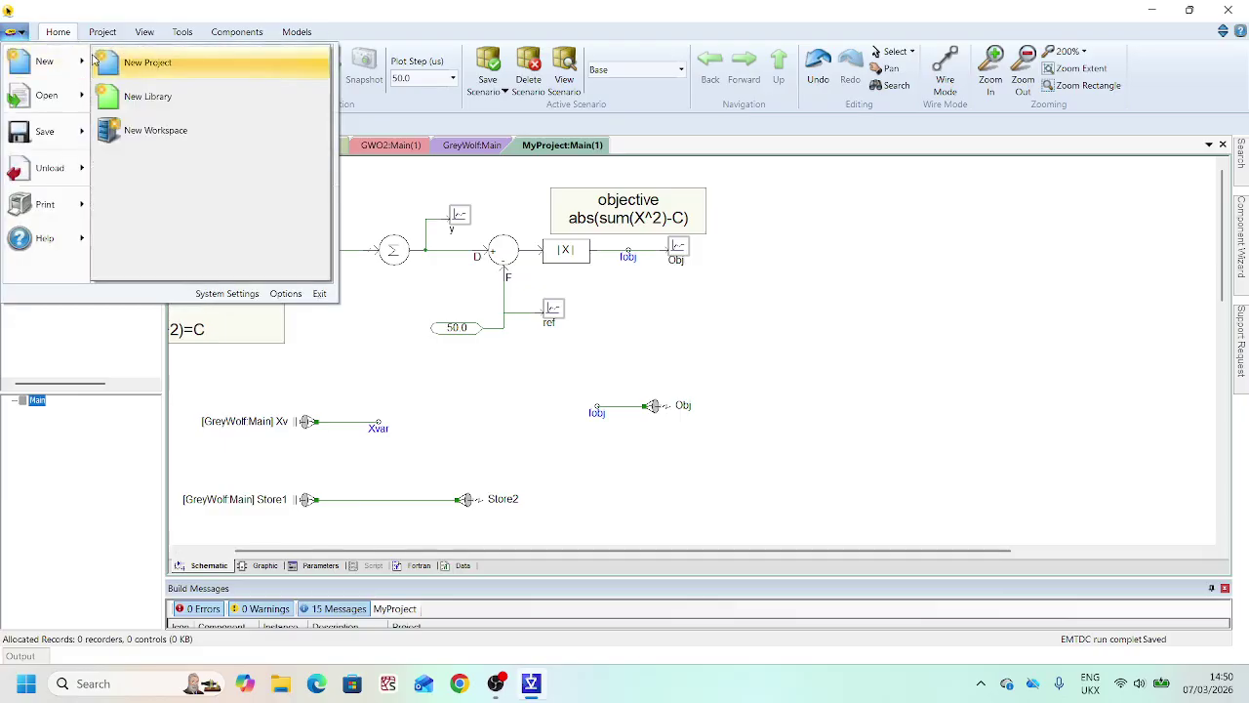
mouse_move(74, 95)
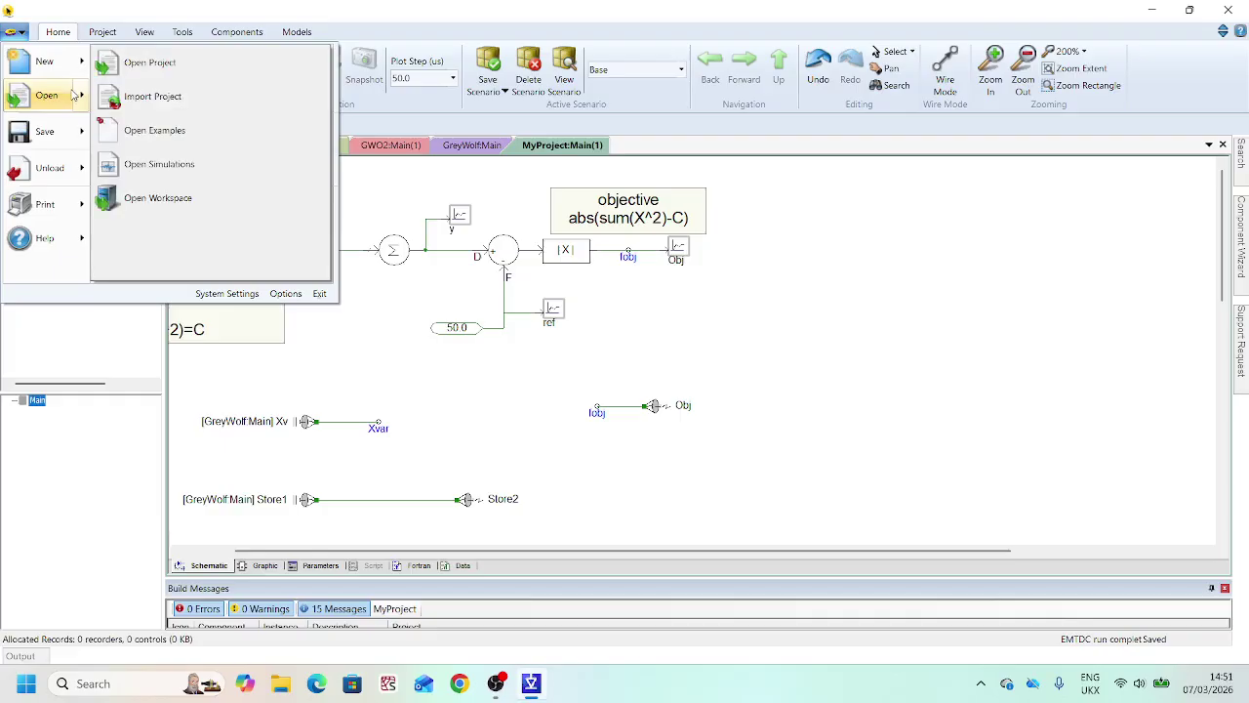
click(141, 64)
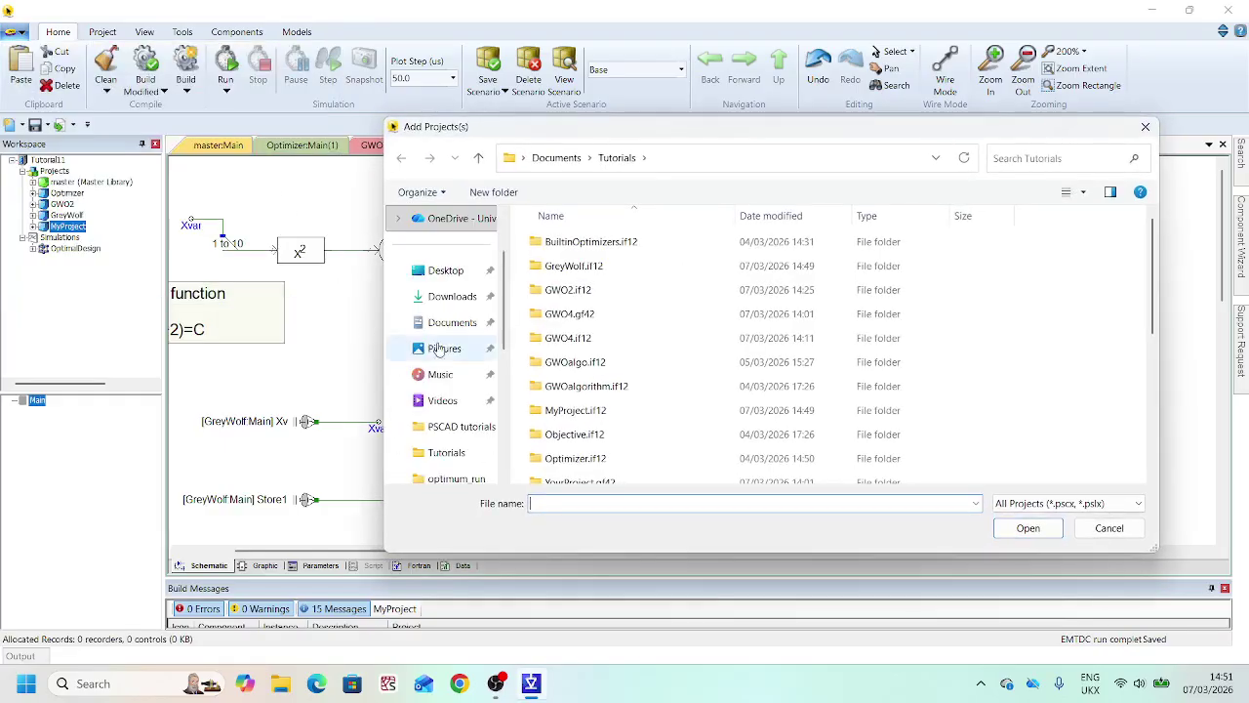
scroll(691, 395, down, 3)
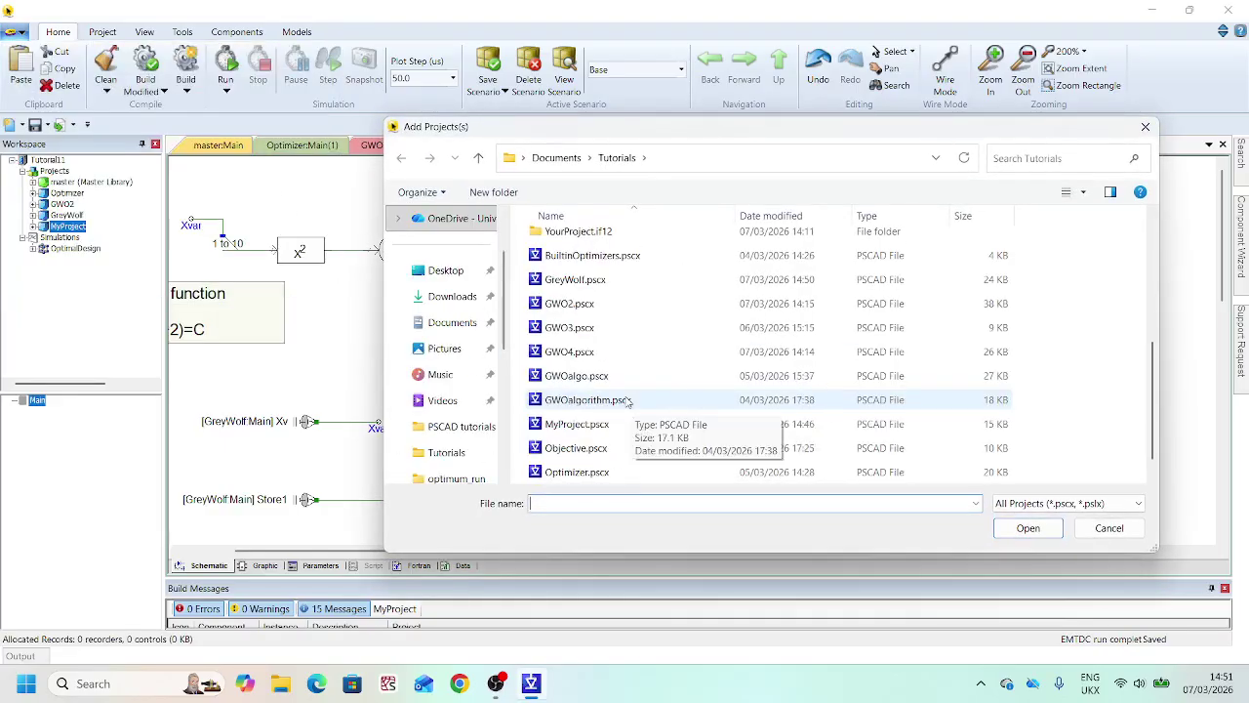
scroll(630, 405, down, 1)
click(581, 474)
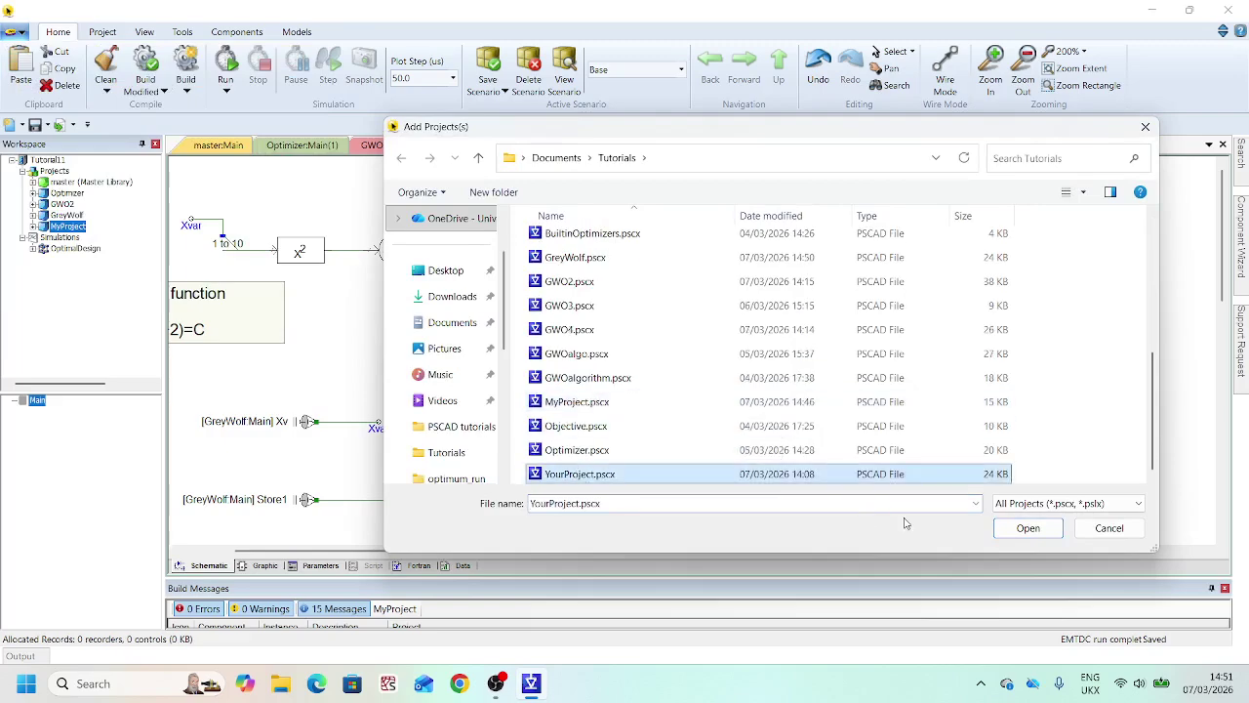
click(1015, 527)
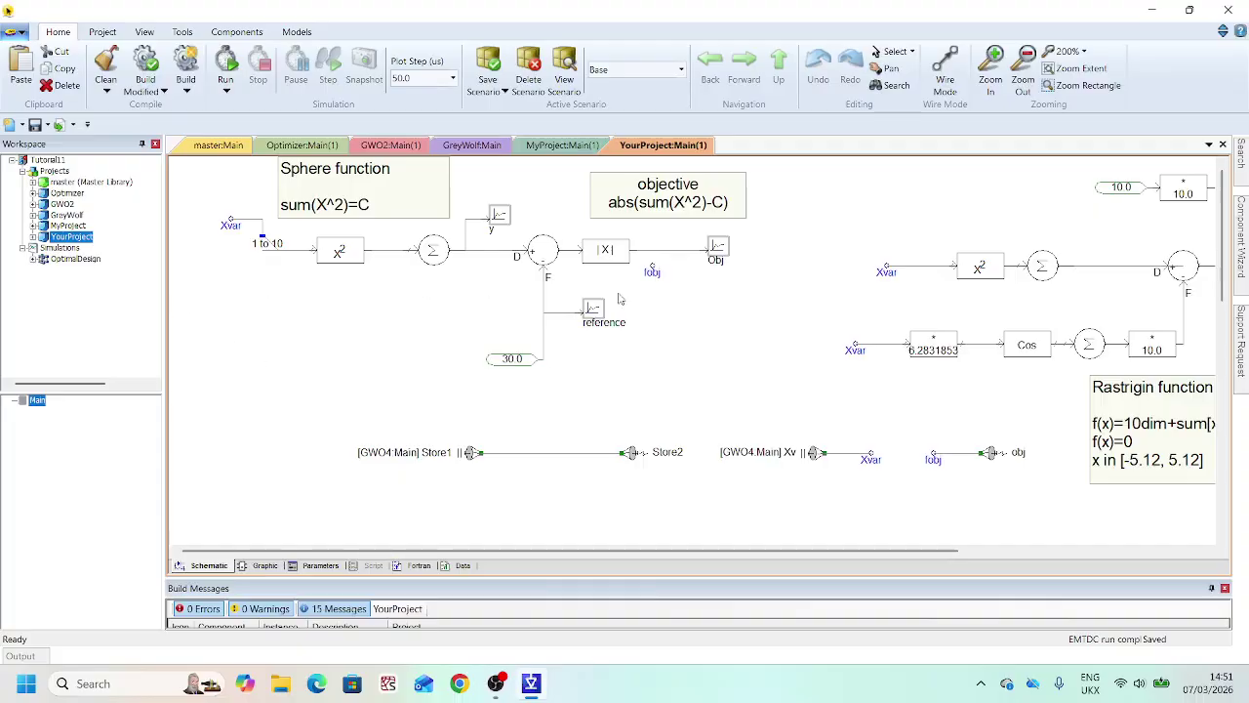
- Copy the Rastrigin function block circuit from YourProject into the empty area beside MyProject's sphere objective circuit
drag(857, 552, 1106, 564)
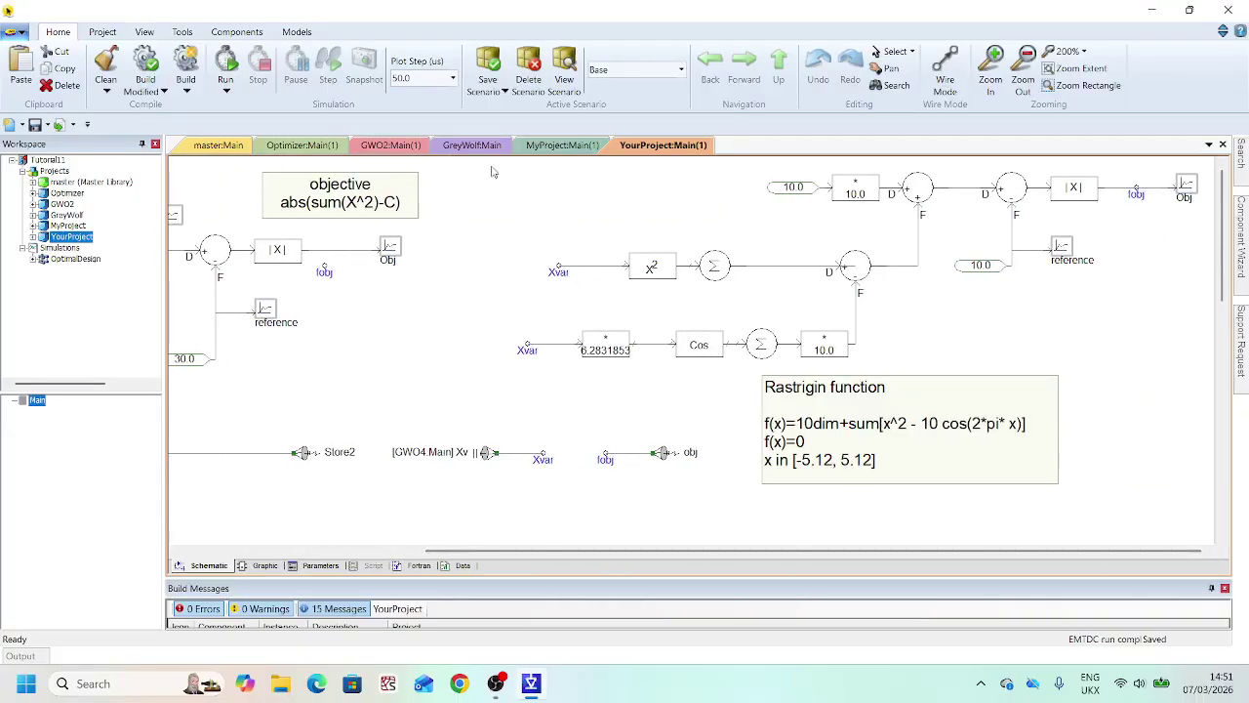
drag(1194, 395, 1212, 394)
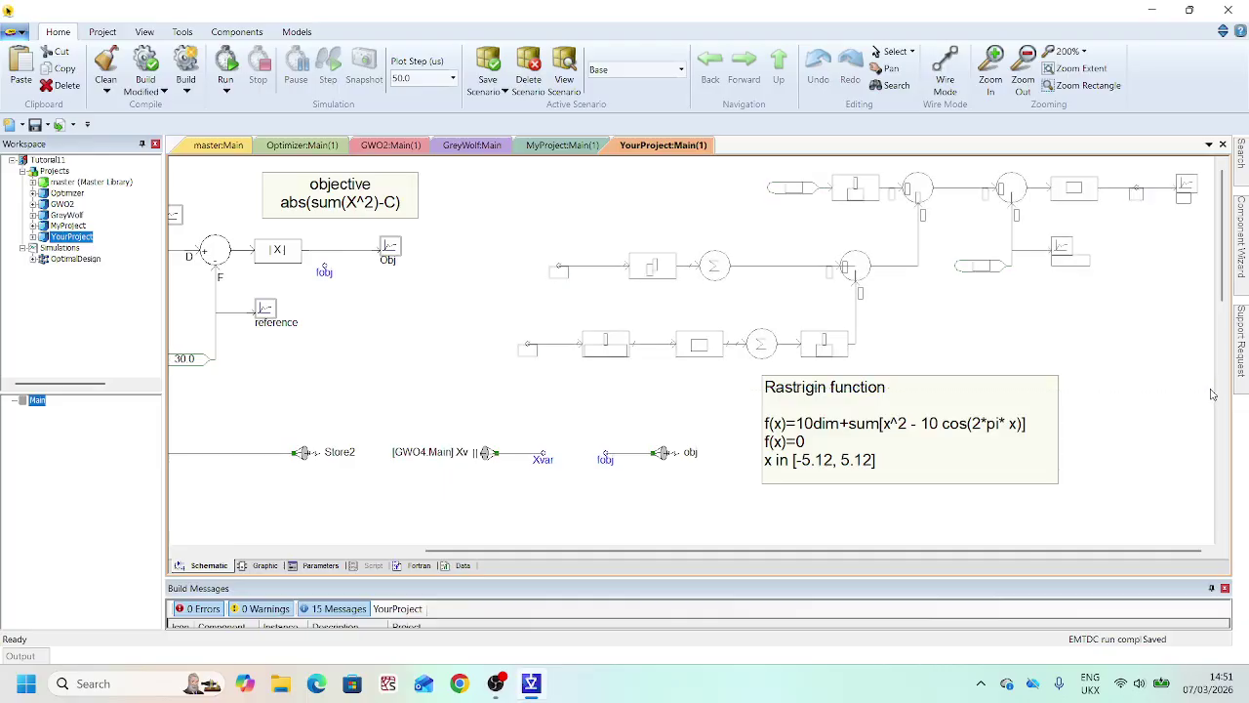
click(1189, 401)
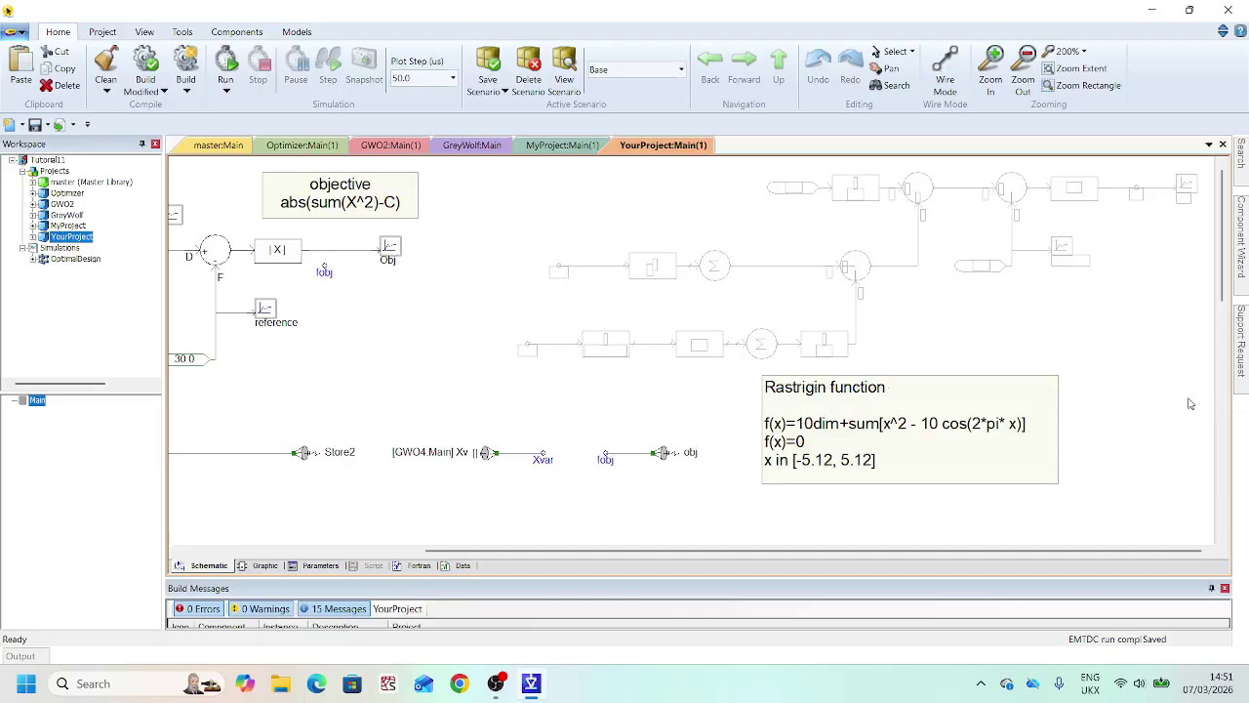
double_click(76, 225)
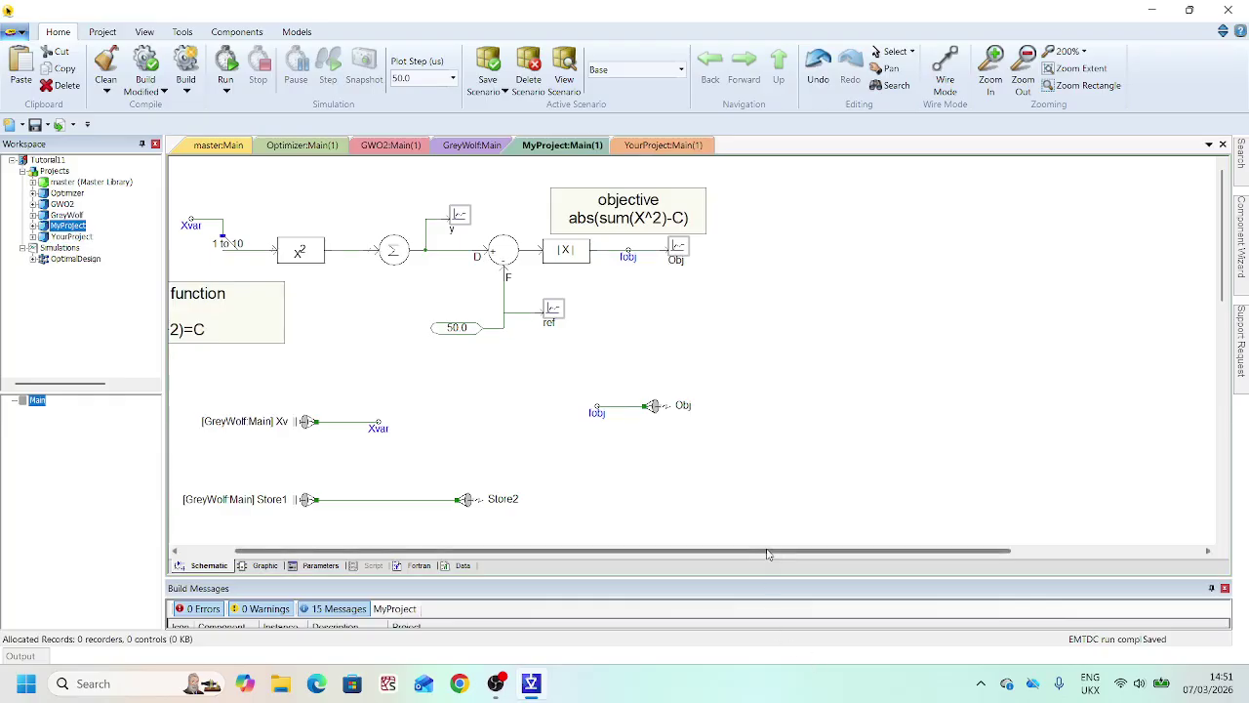
drag(769, 551, 959, 553)
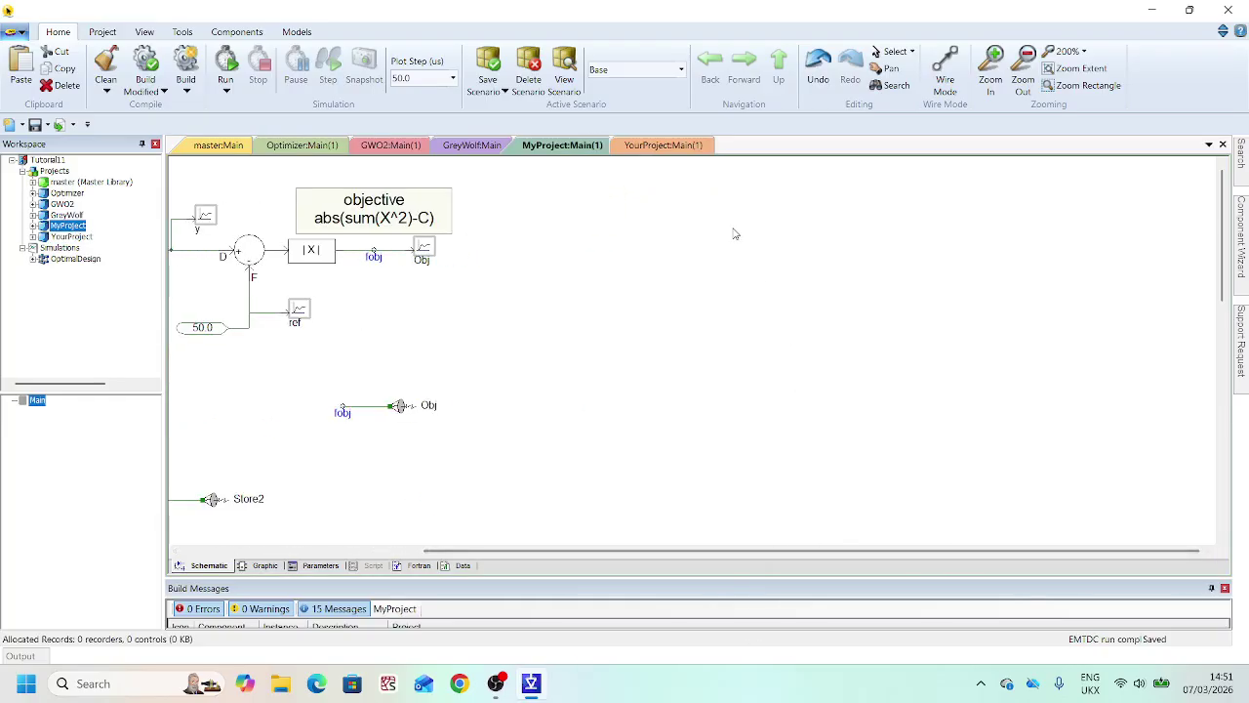
key(ctrl+v)
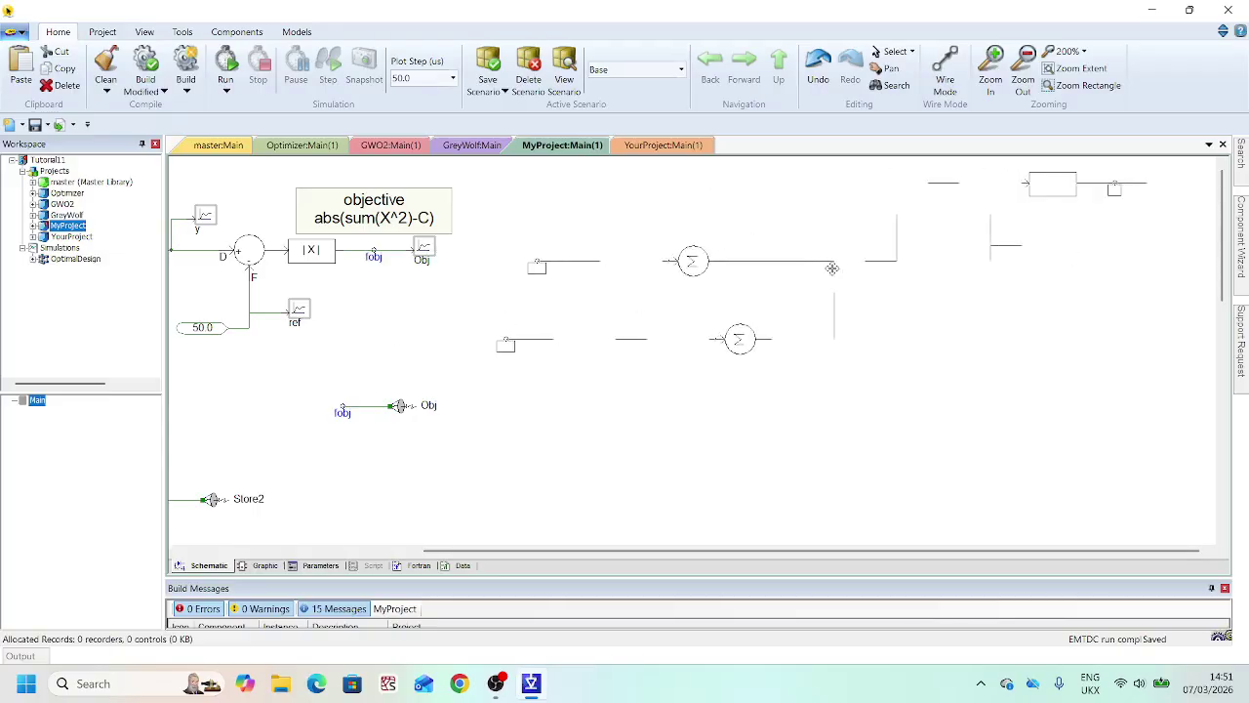
click(424, 441)
- Copy the Rastrigin function note from YourProject into MyProject and place it below the pasted circuit
double_click(72, 237)
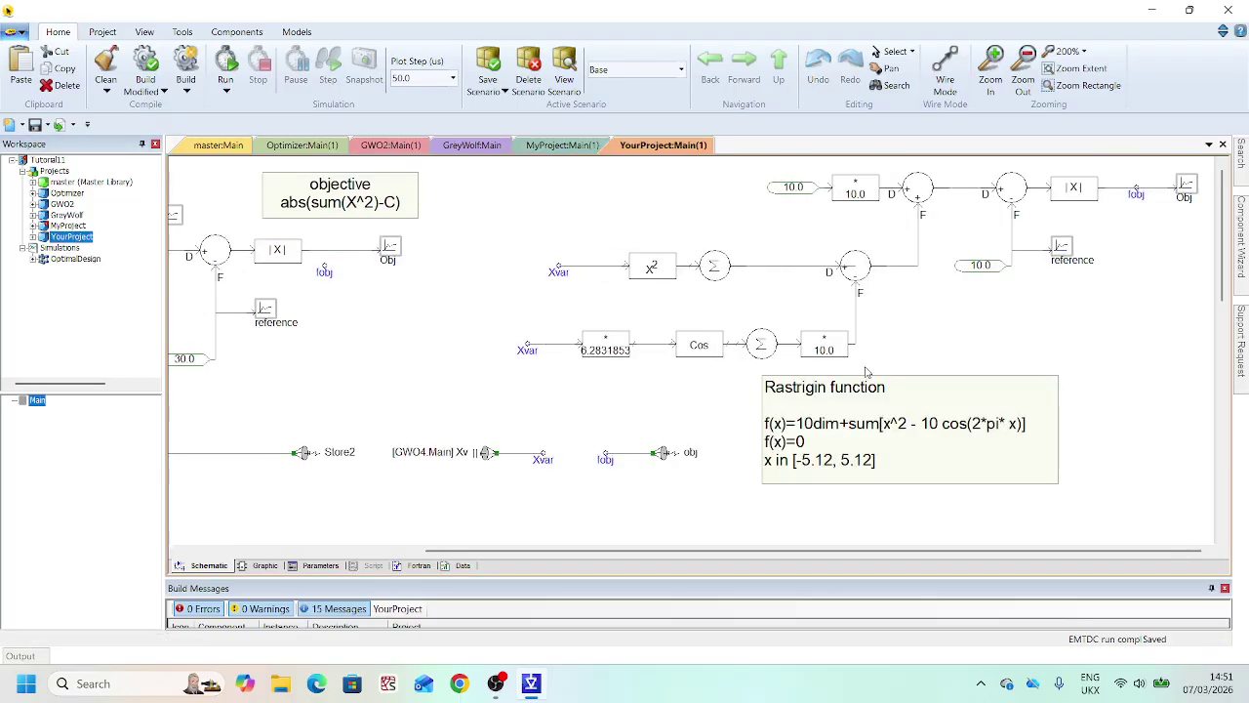
click(935, 414)
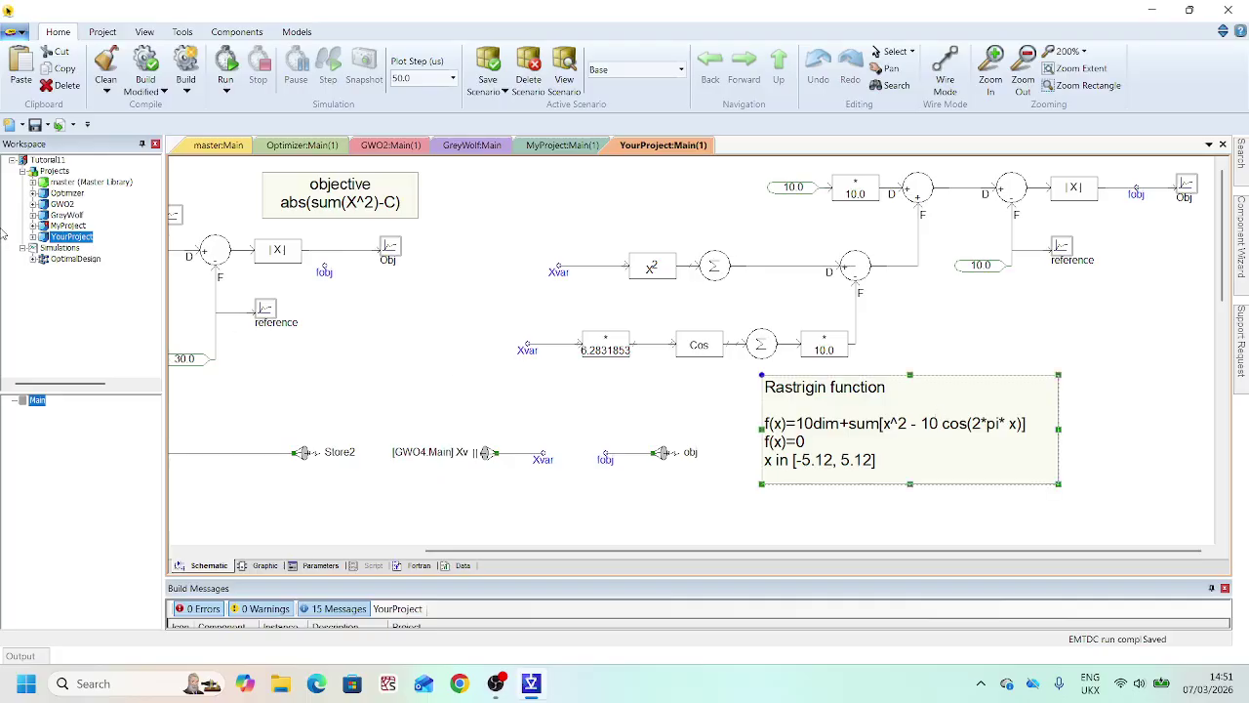
double_click(68, 225)
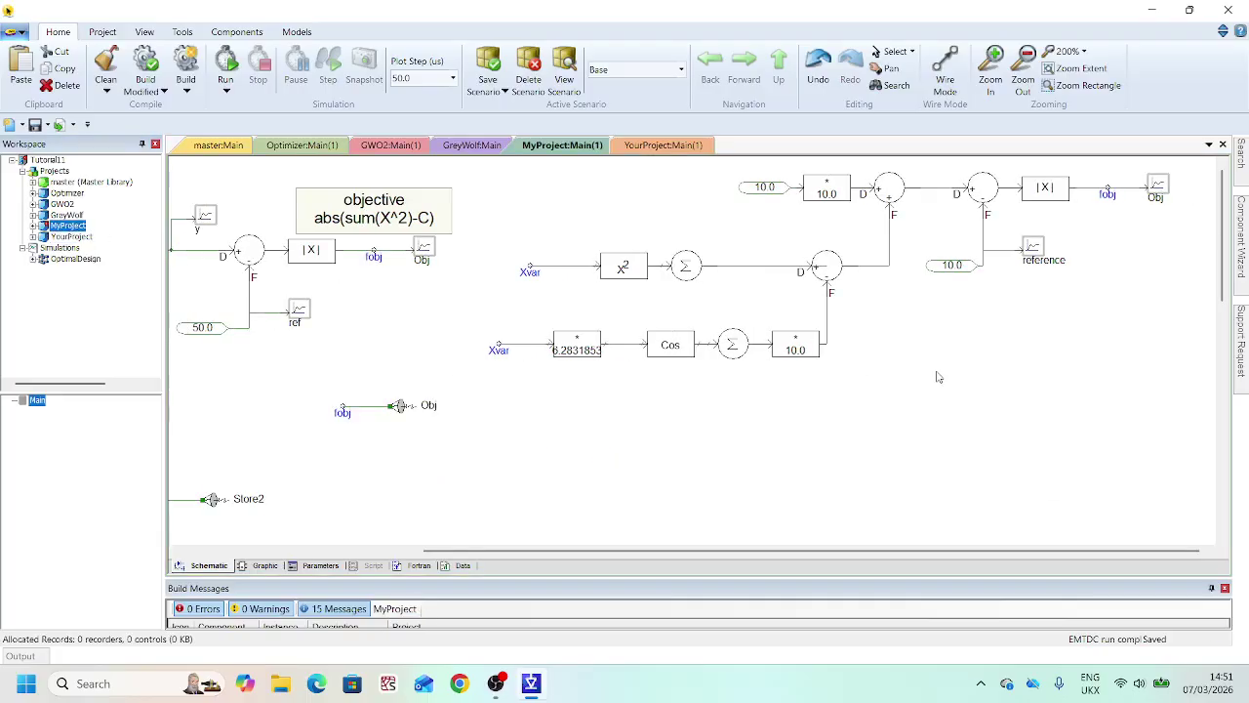
key(ctrl+v)
drag(938, 379, 1005, 391)
click(947, 310)
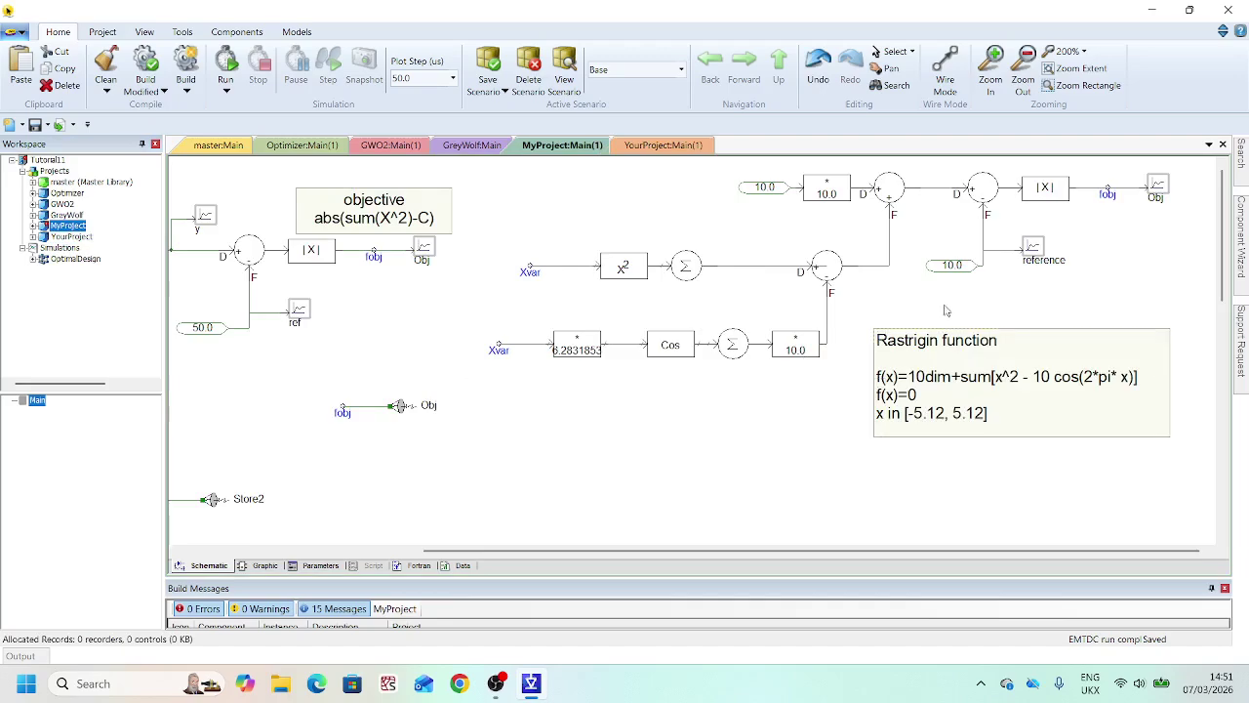
- Set the Rastrigin circuit's reference constant to 0 and detach the fobj label from the sphere objective's output wire
double_click(951, 265)
click(1005, 249)
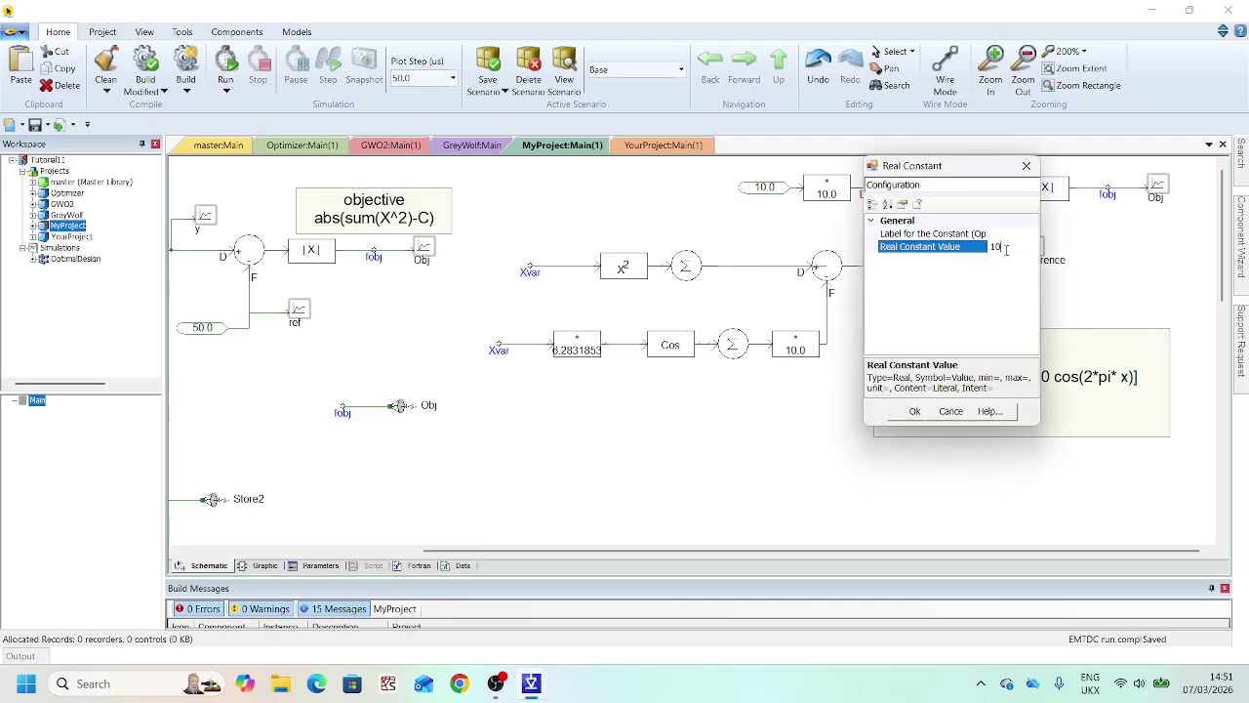
text(0)
click(911, 410)
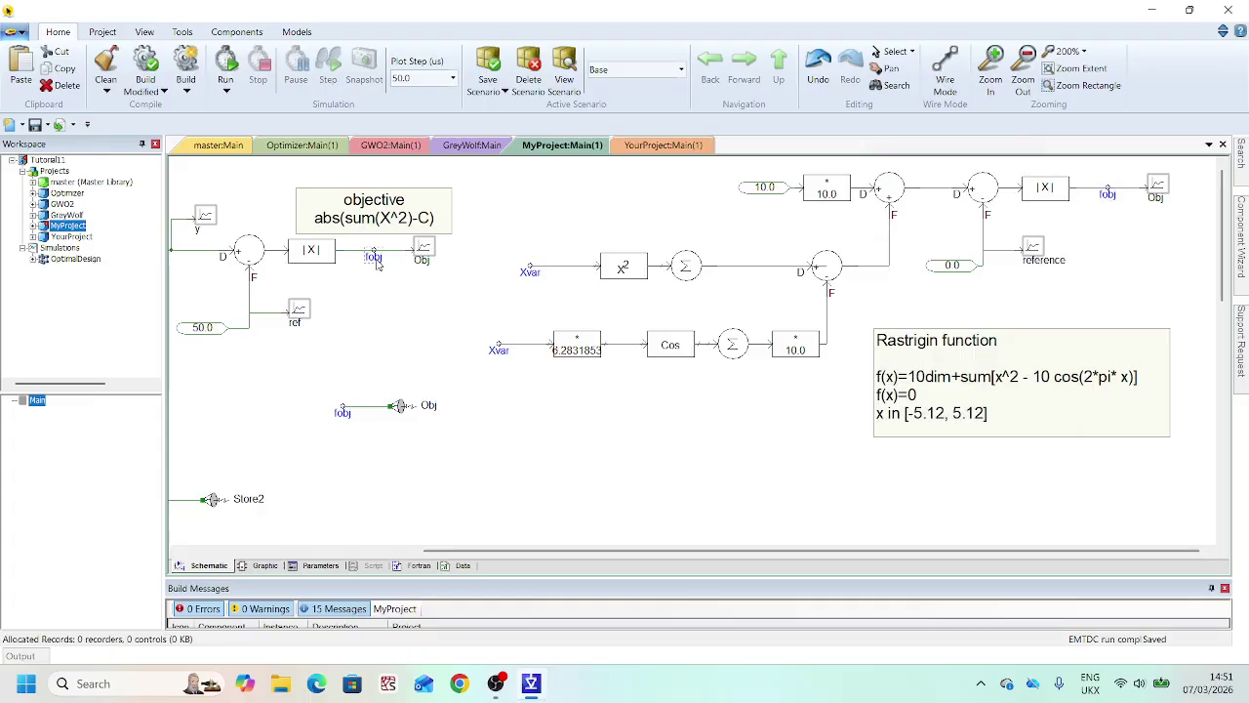
drag(376, 259, 375, 289)
drag(647, 550, 589, 554)
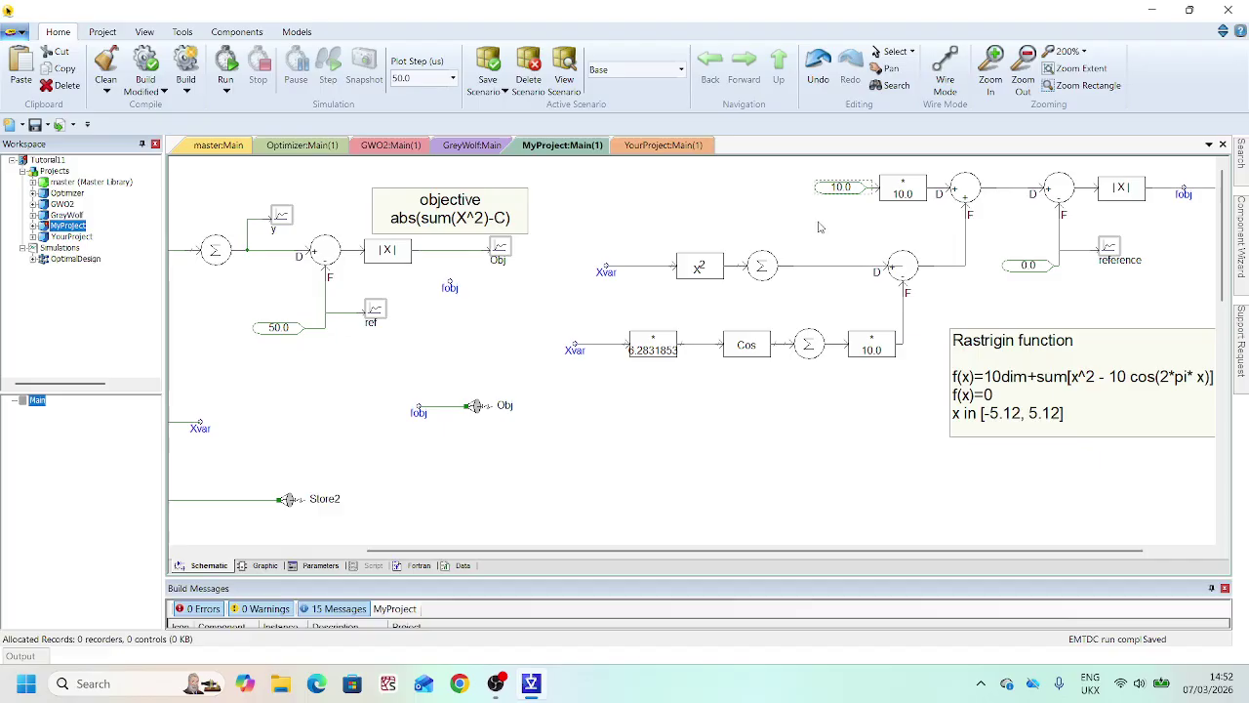
- Add an annotation reading "Dim" beneath the 10.0 constant that feeds the Rastrigin circuit's first multiplier
click(255, 36)
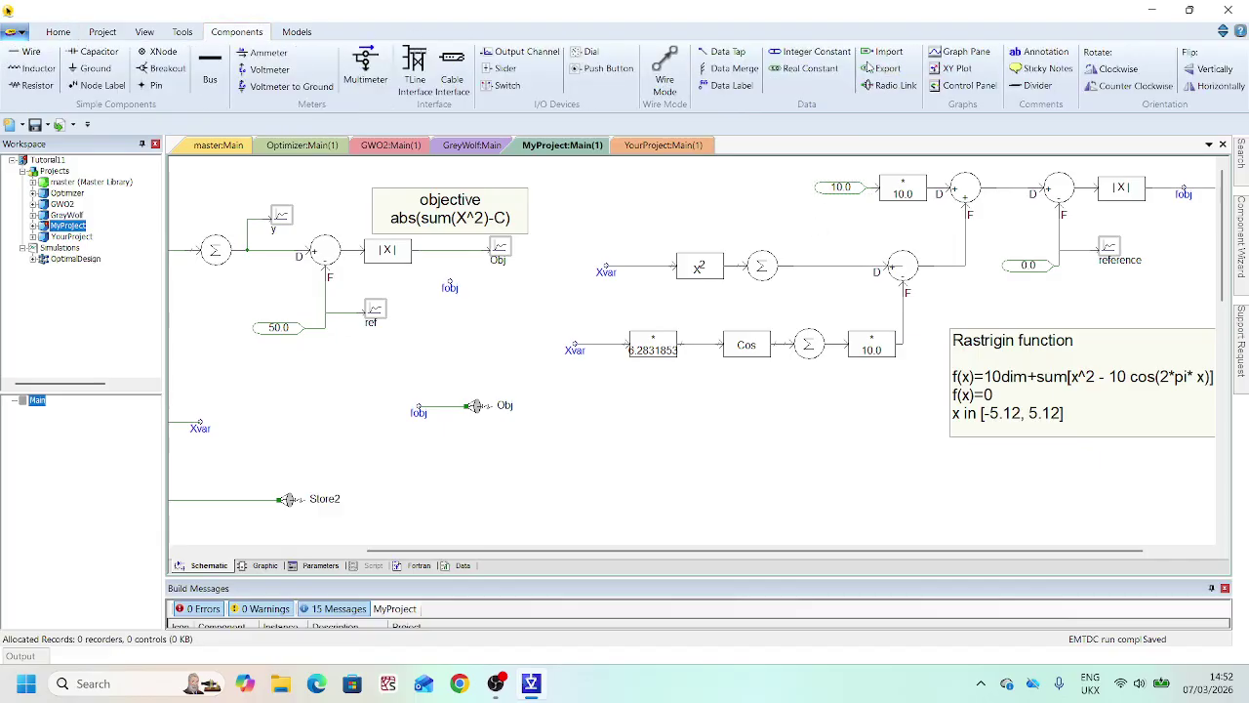
click(1043, 54)
click(838, 206)
click(883, 178)
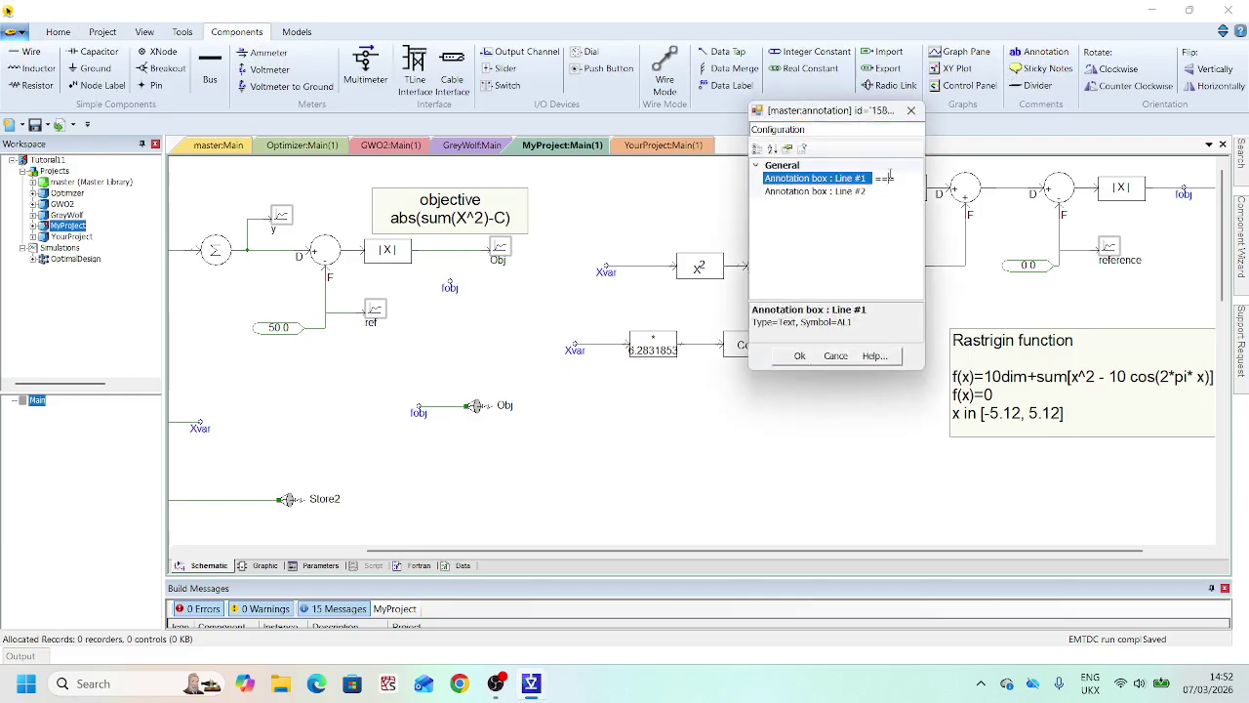
text(Dim)
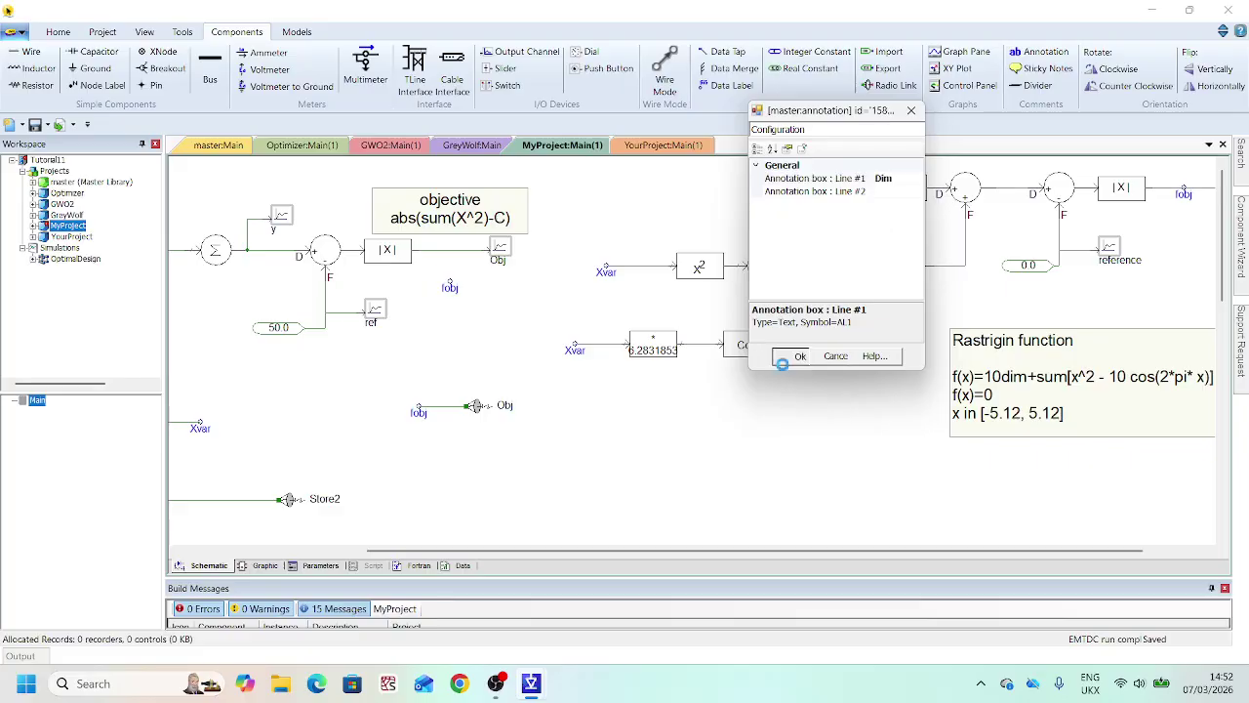
click(796, 356)
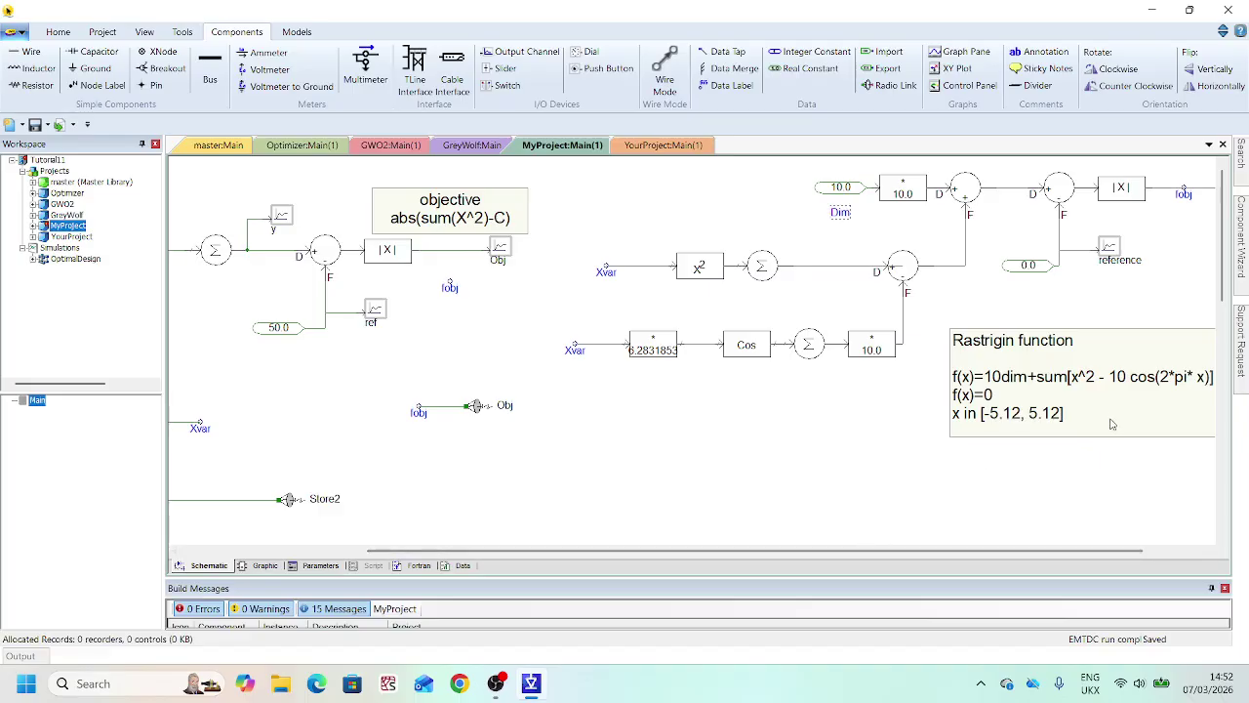
- Move the Rastrigin function note down beneath its circuit and save MyProject
drag(1111, 424, 1000, 470)
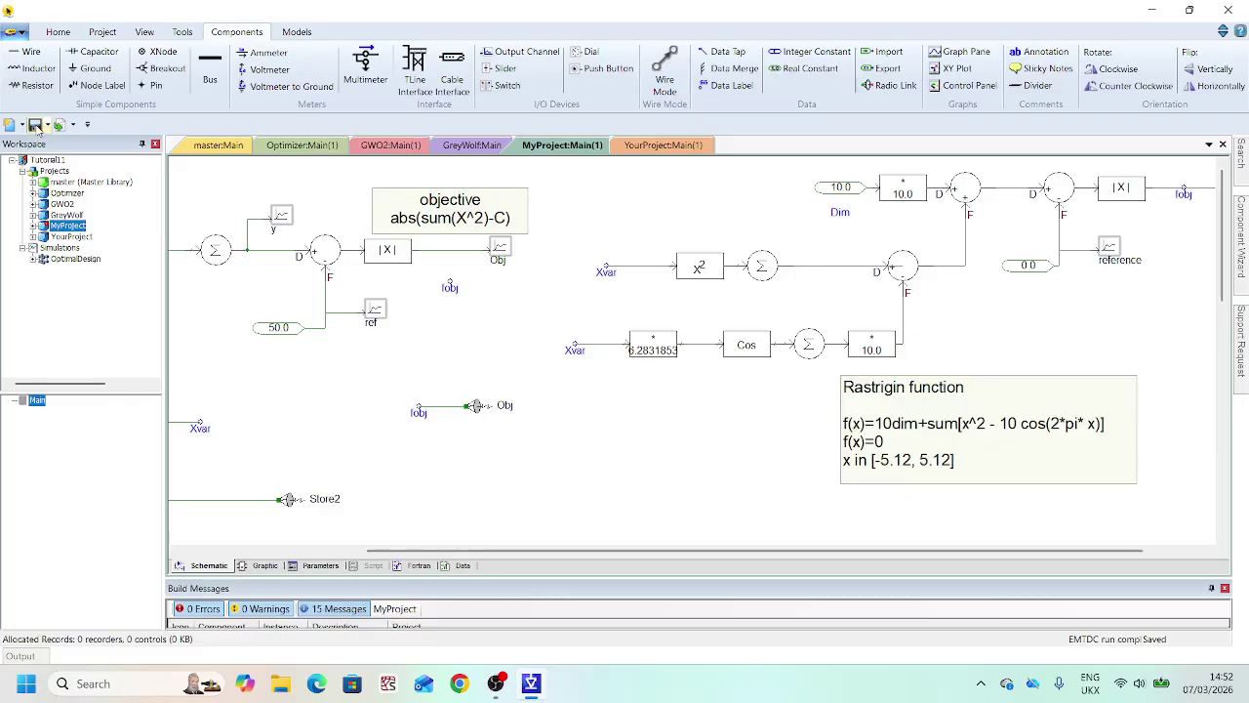
click(35, 125)
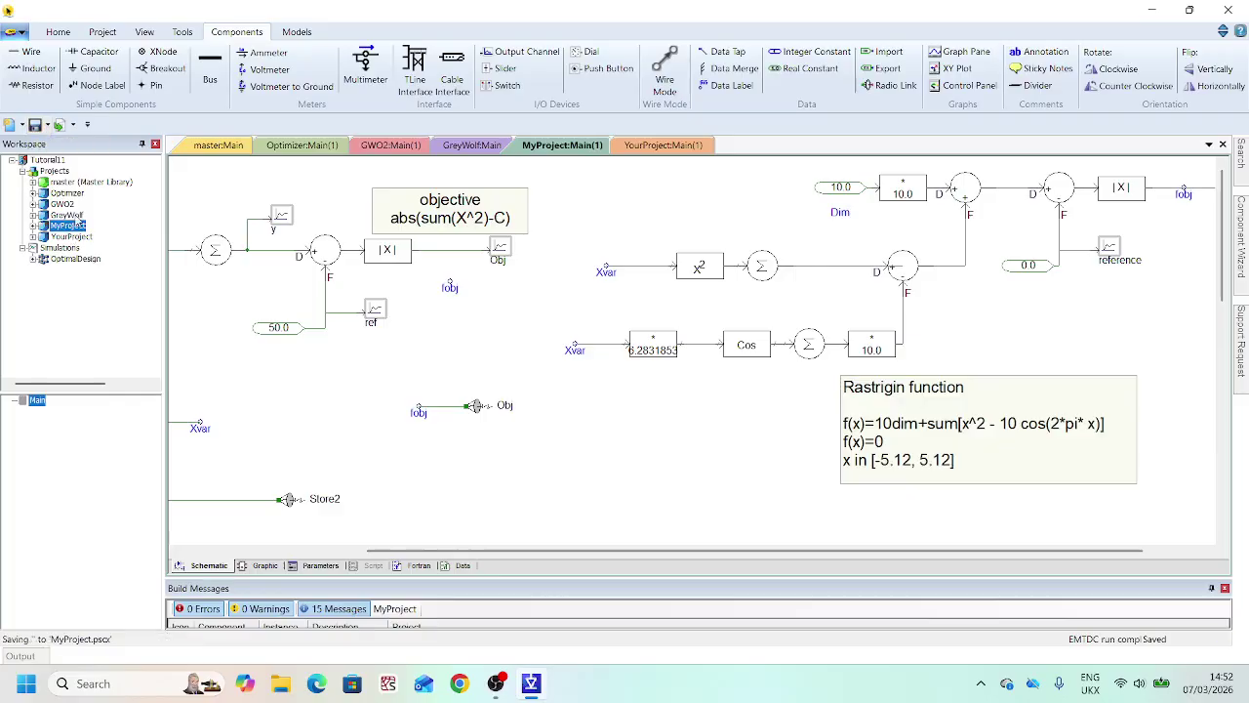
- Open the GreyWolf project's main schematic and run the OptimalDesign simulation set
double_click(68, 214)
click(66, 260)
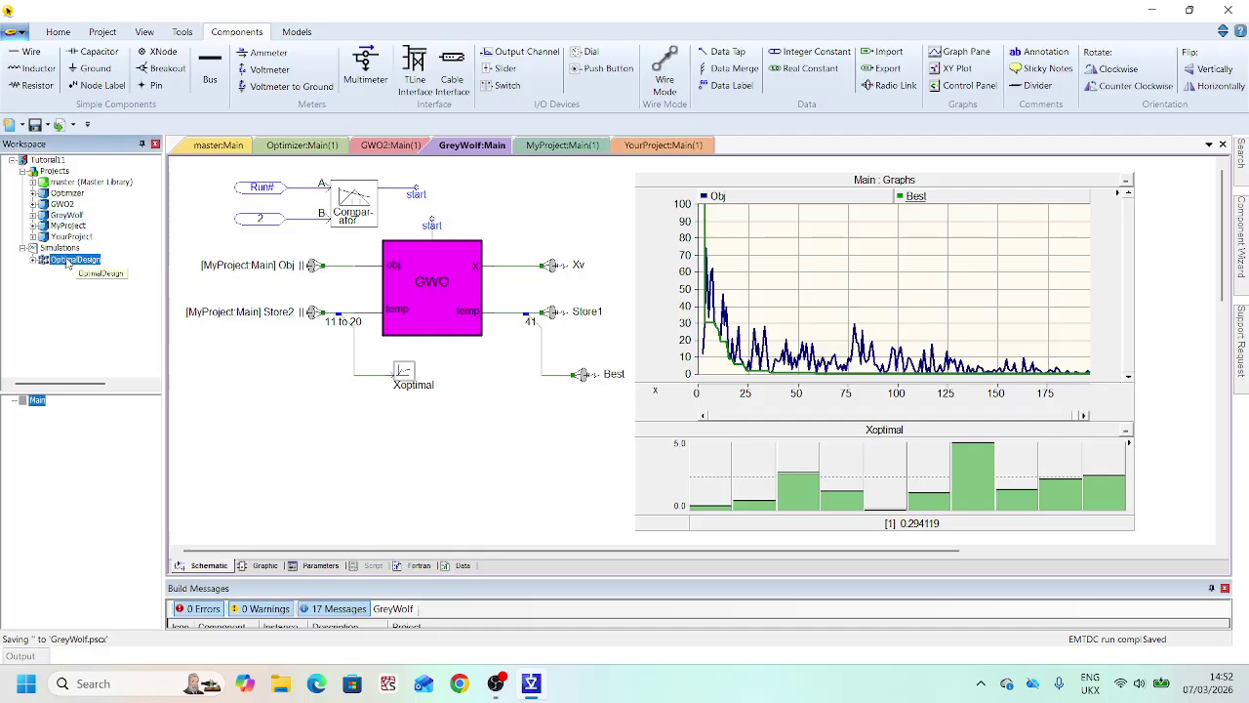
right_click(66, 264)
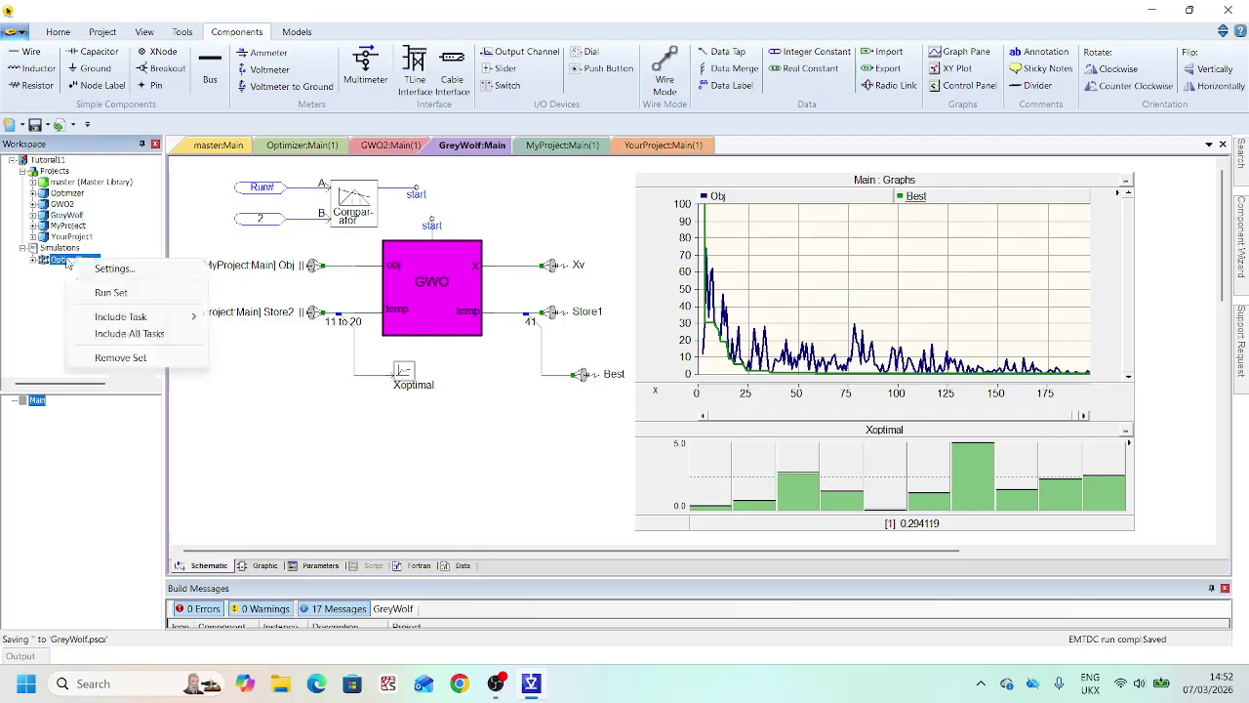
click(111, 293)
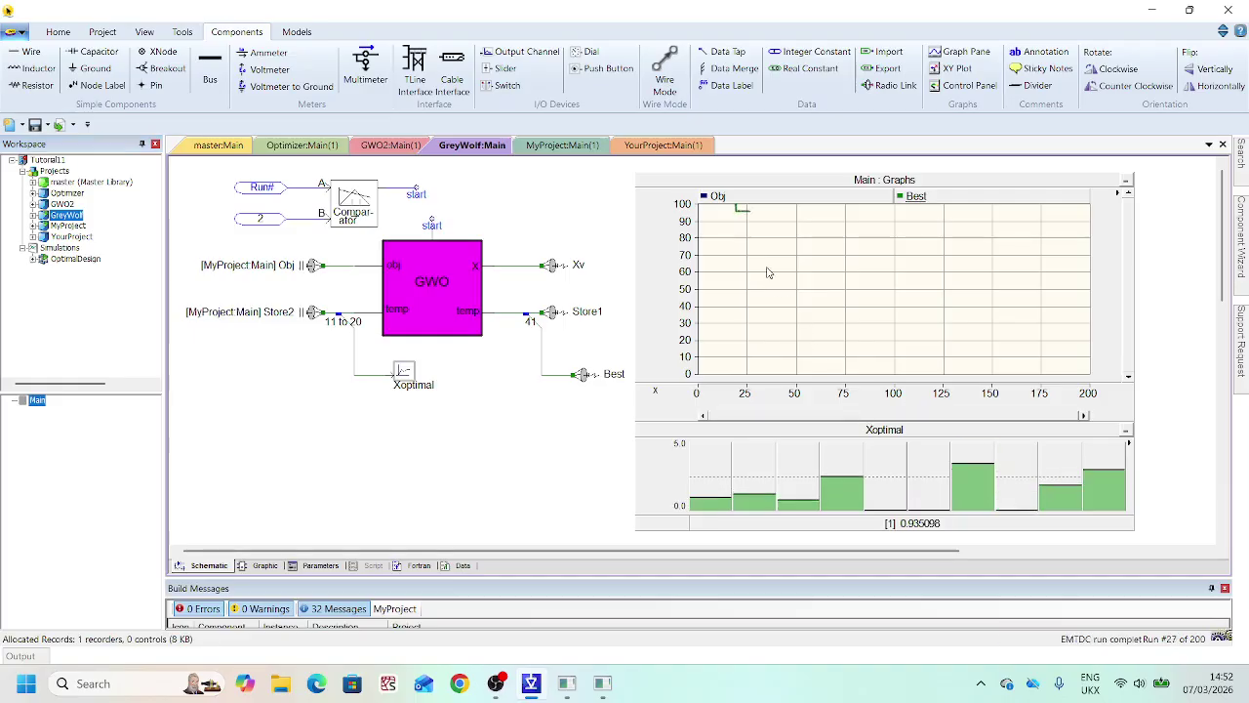
- Set the Y-axis maximum of GreyWolf's Obj and Best graph to 300.0 and its grid spacing to 20.0
mouse_move(766, 272)
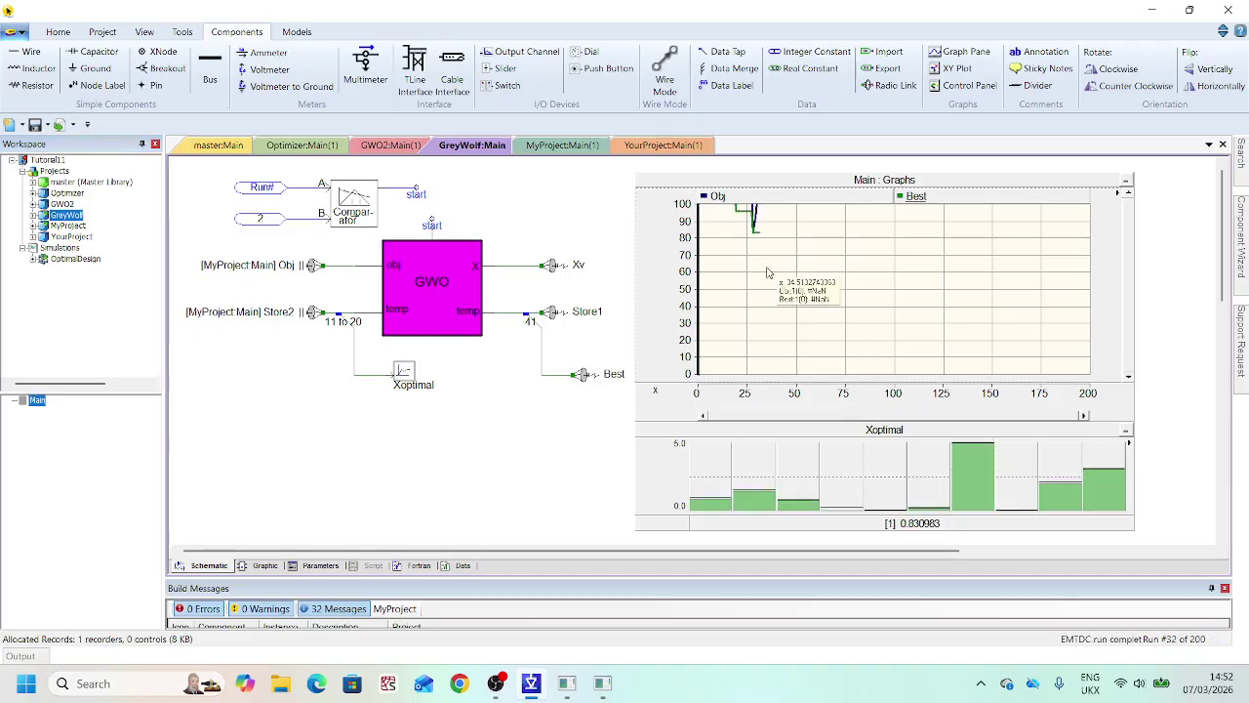
double_click(680, 255)
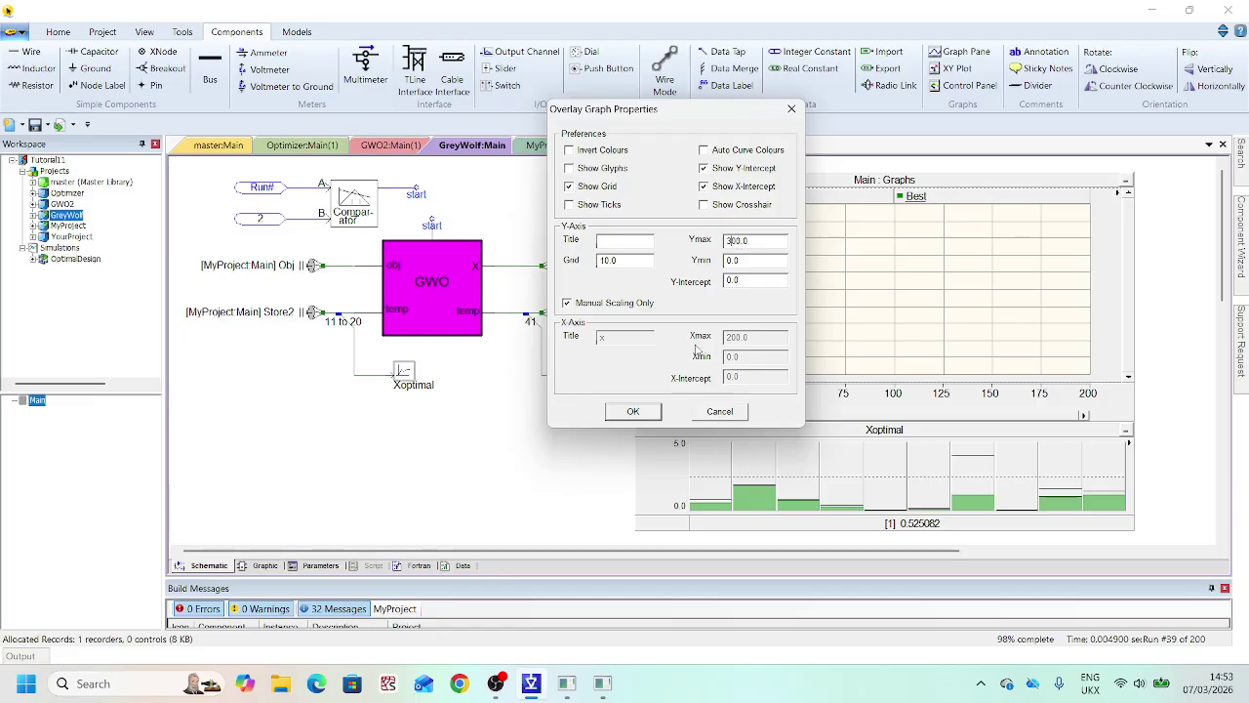
click(632, 411)
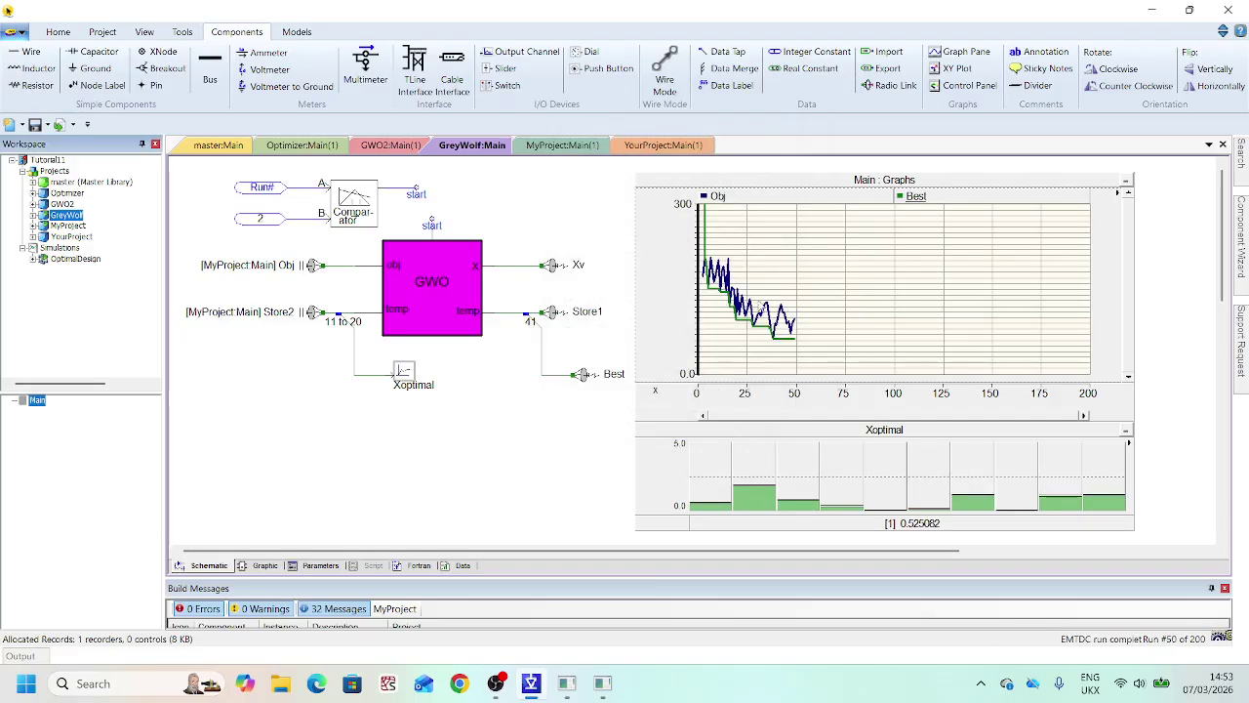
double_click(686, 301)
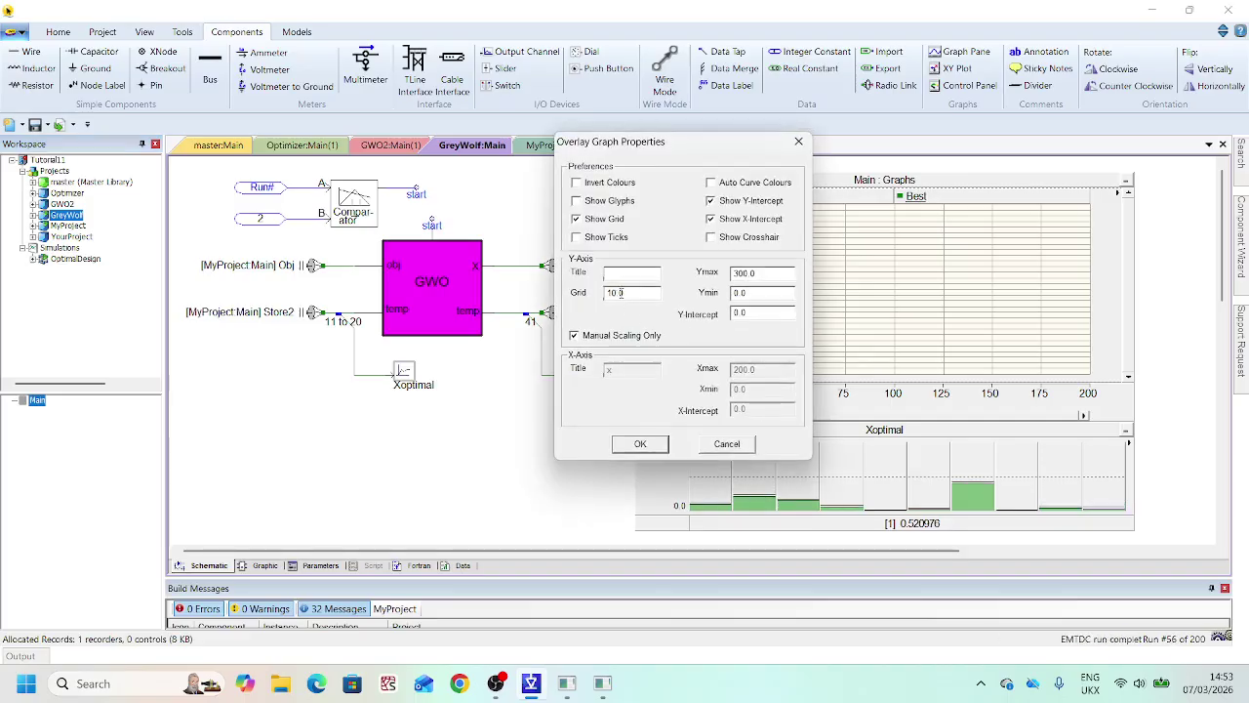
text(20.0)
click(640, 444)
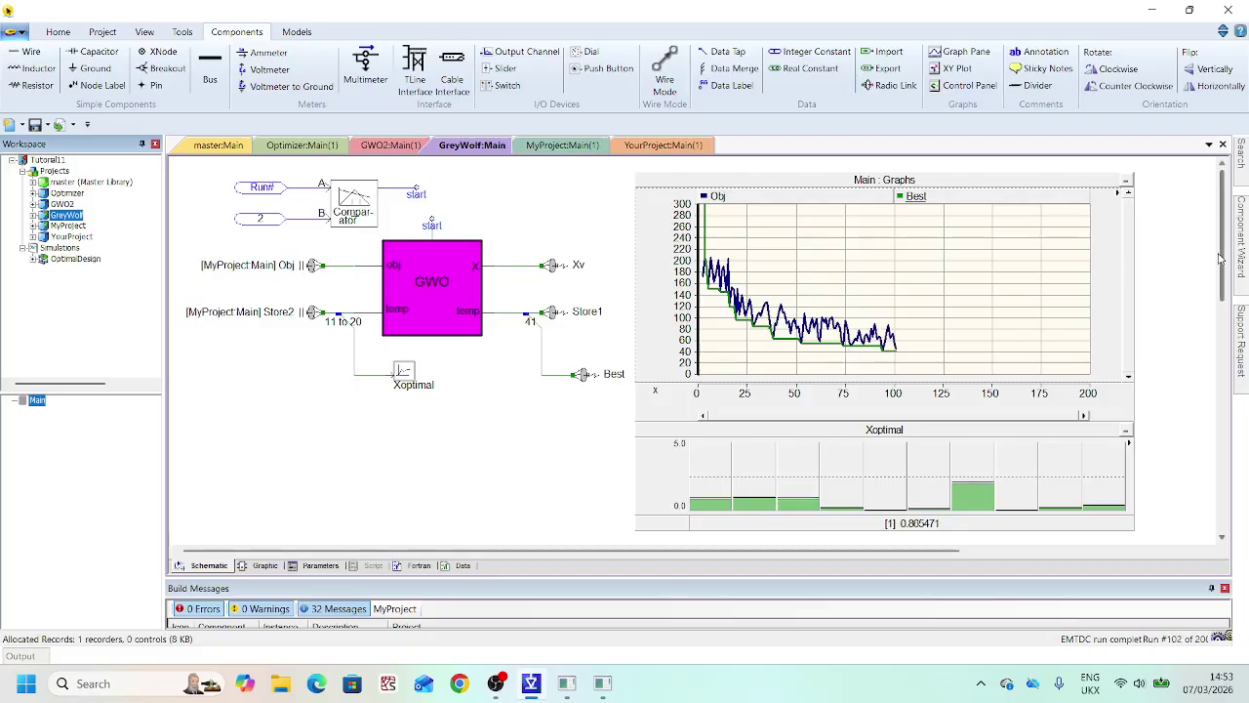
- Set the GWO optimizer's lower variable limit to -5.12 and upper limit to 5.12, matching the Rastrigin note in MyProject
scroll(1202, 268, down, 1)
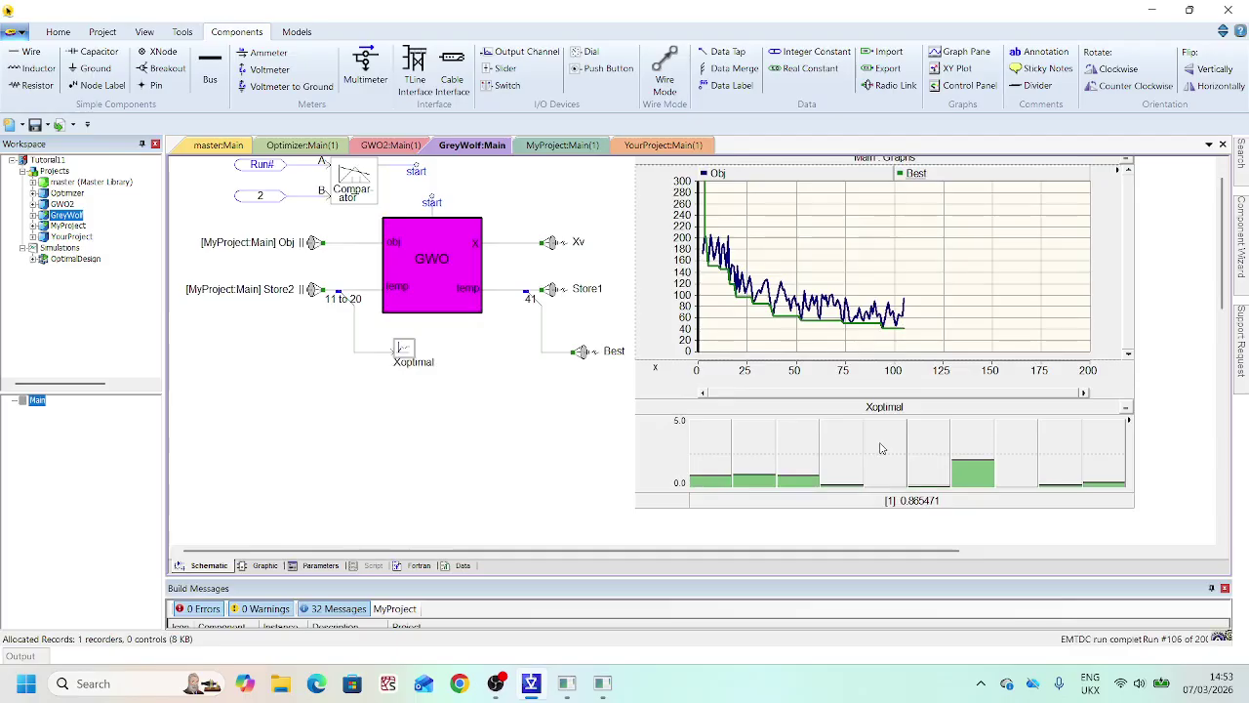
double_click(69, 226)
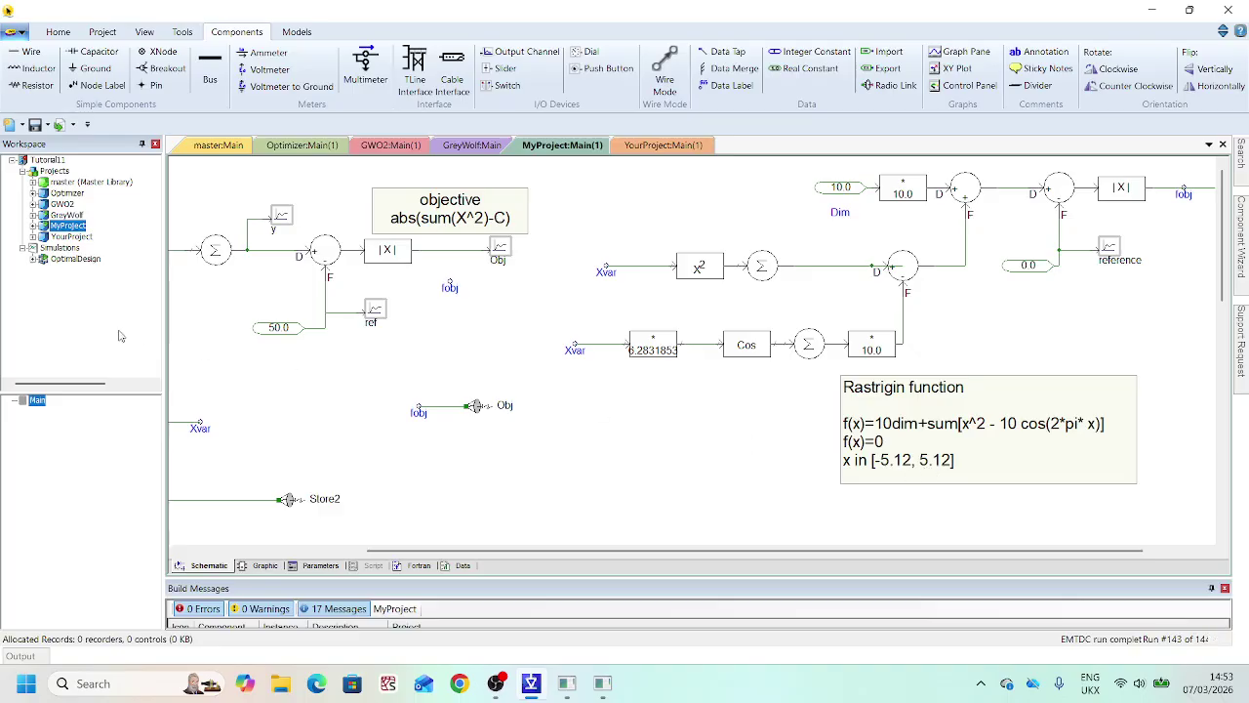
double_click(67, 214)
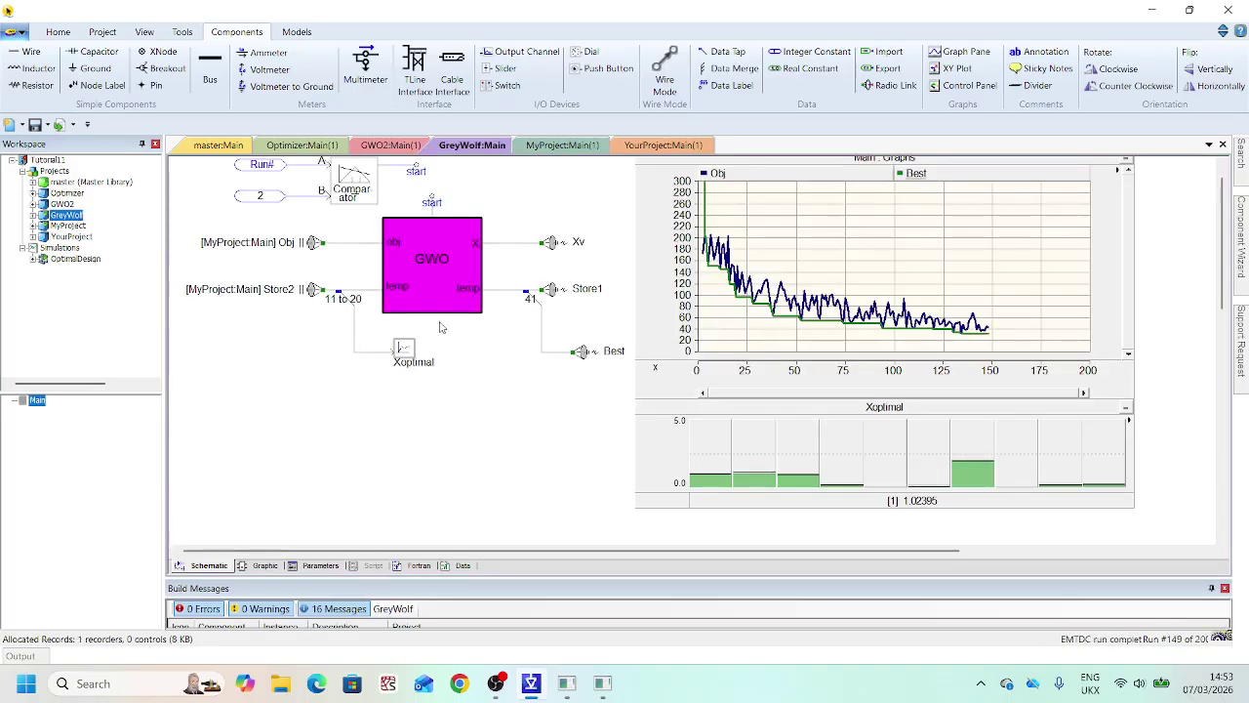
double_click(442, 263)
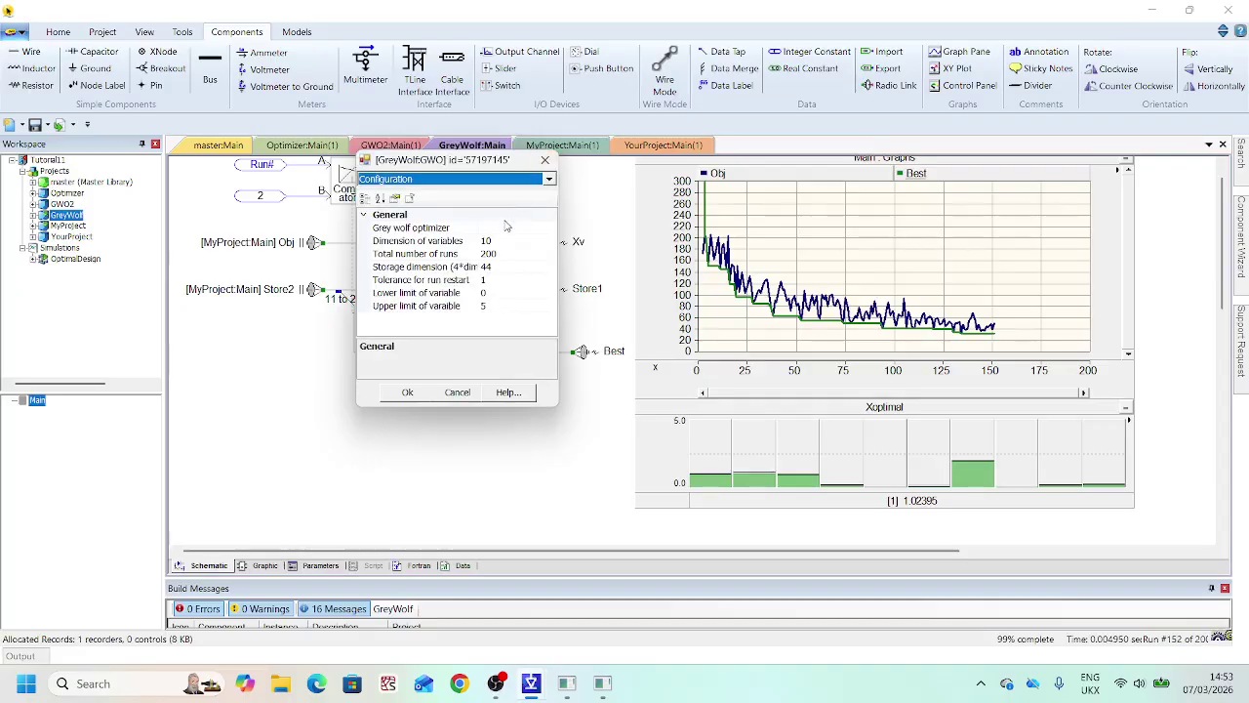
click(495, 293)
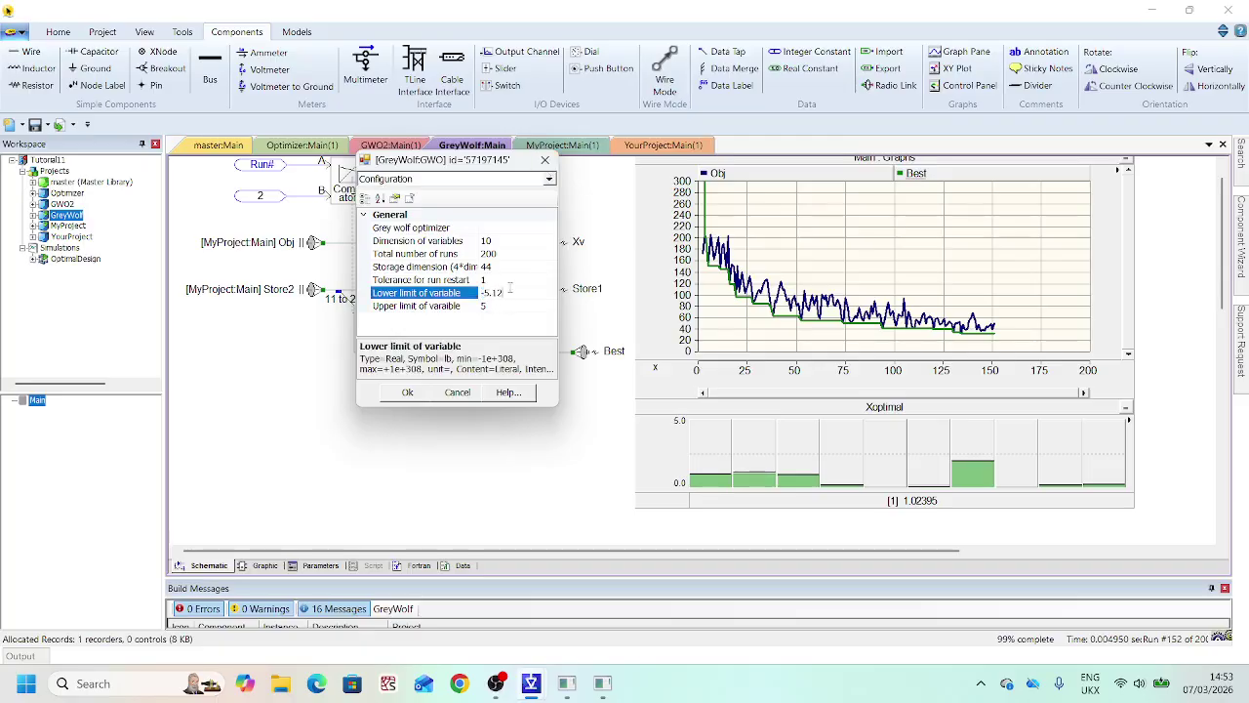
click(491, 306)
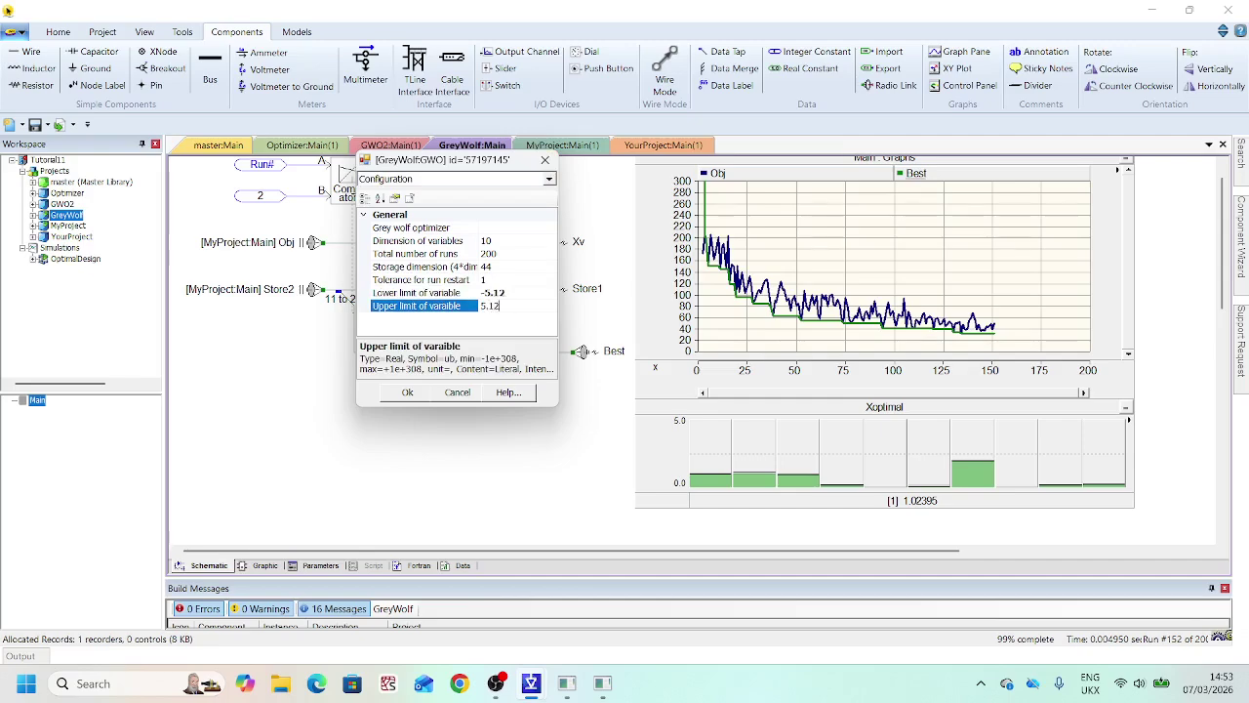
click(407, 392)
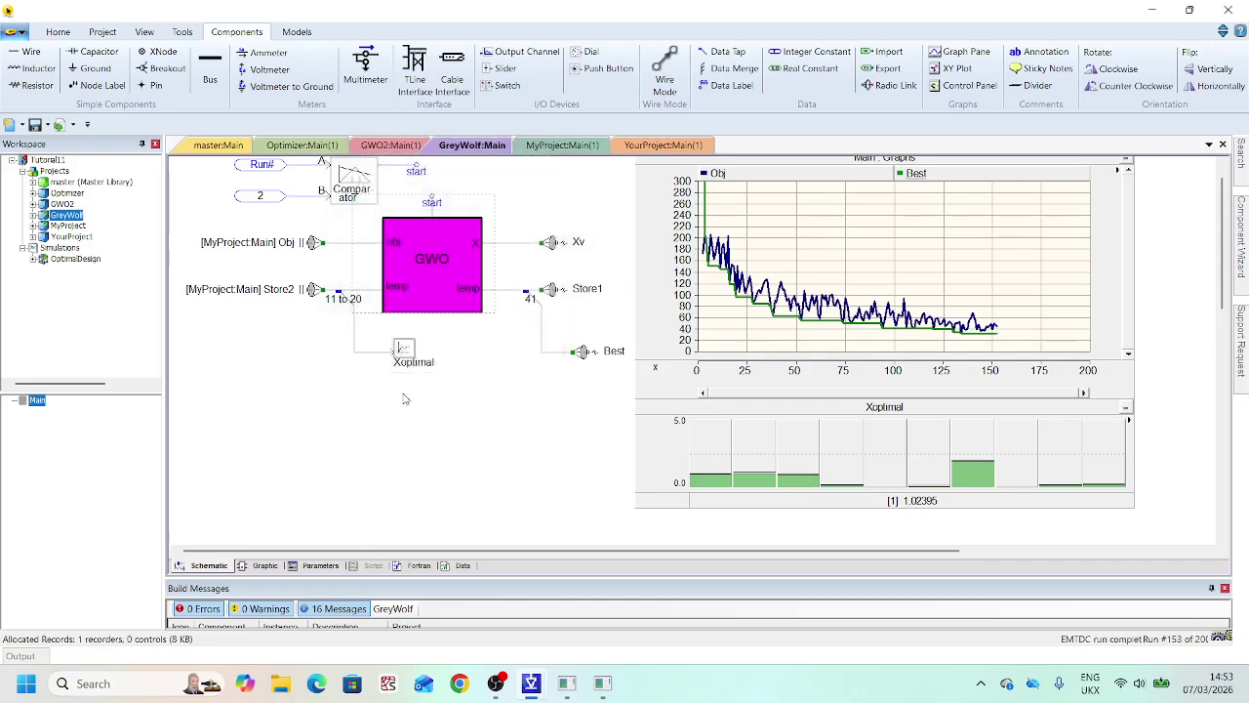
double_click(430, 288)
click(531, 176)
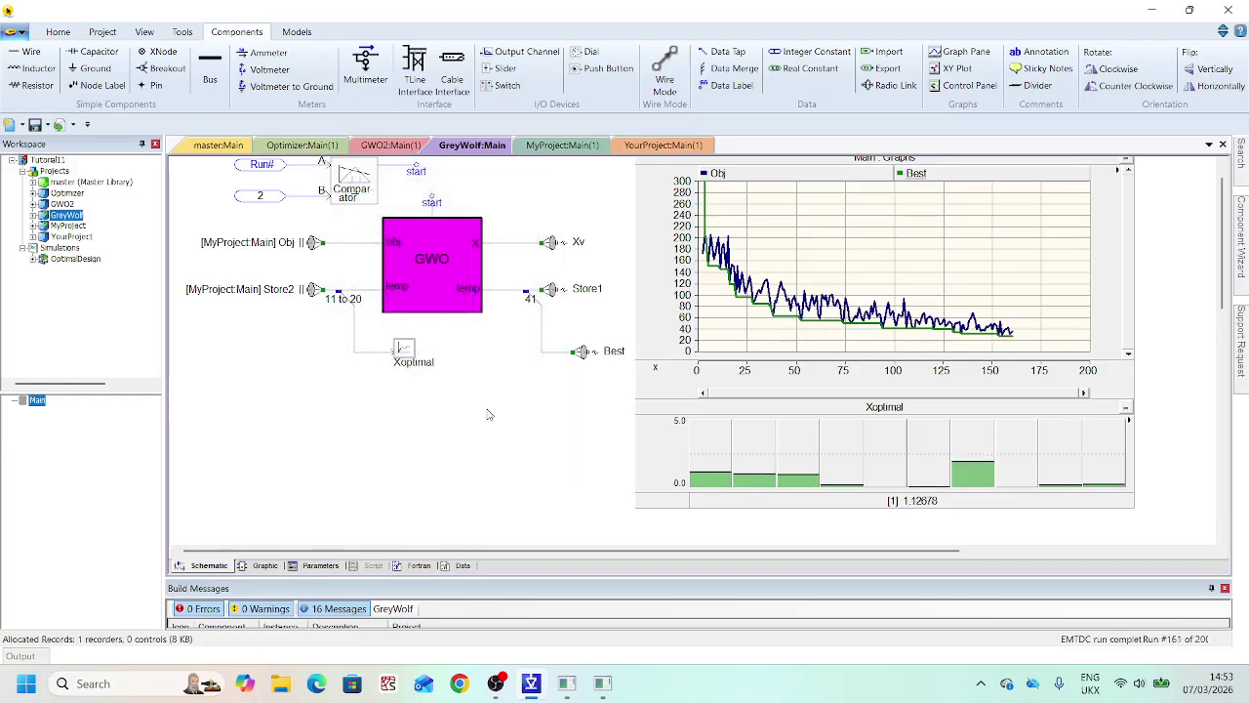
- Stop the running simulation and restart the OptimalDesign set with the GreyWolf project saved
click(58, 33)
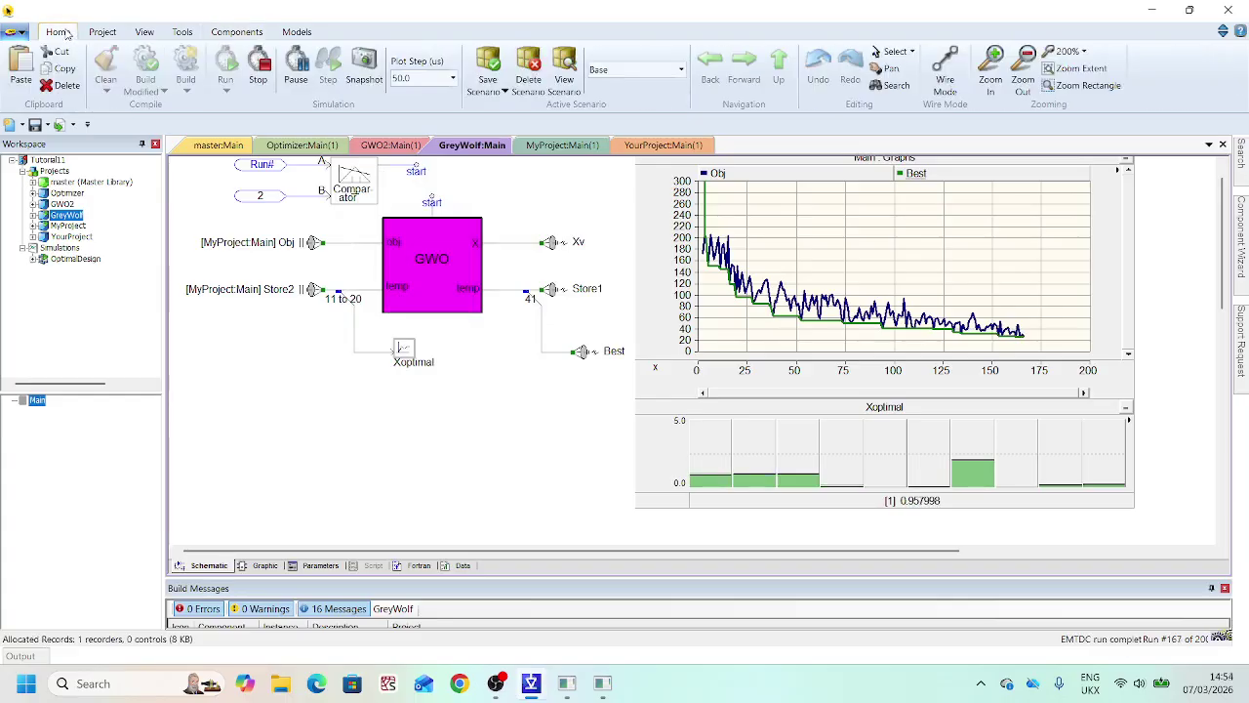
click(257, 70)
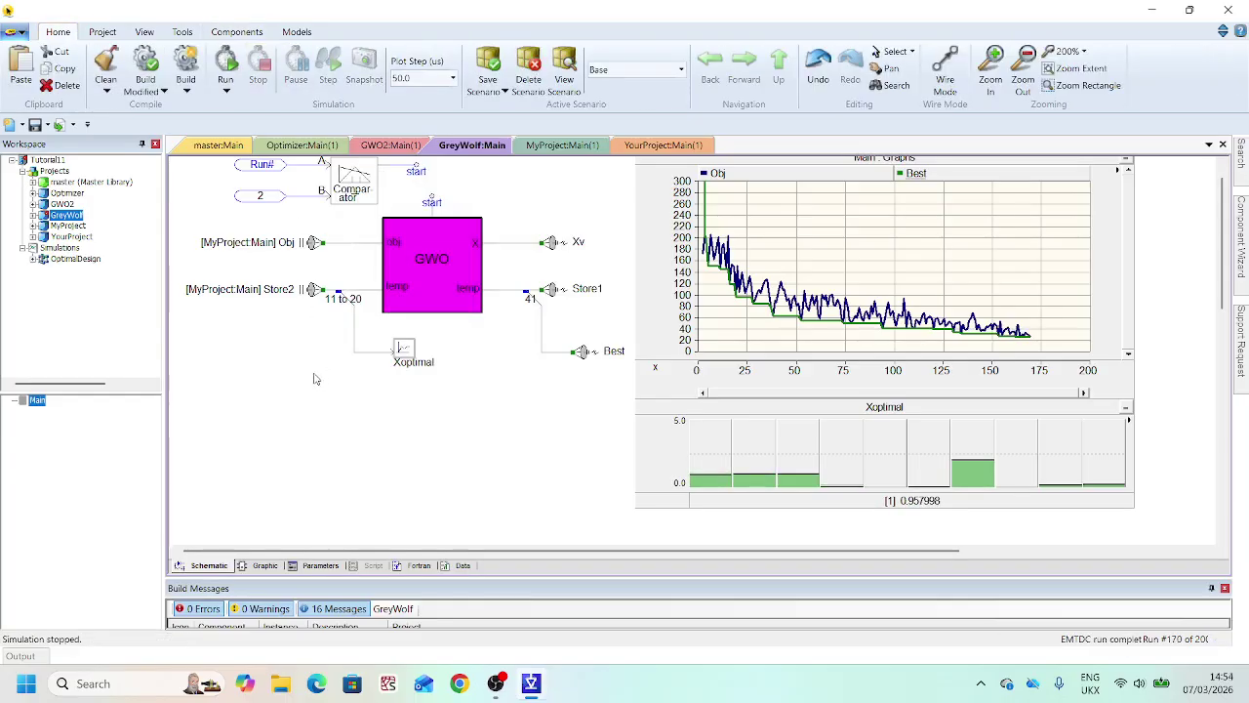
click(75, 259)
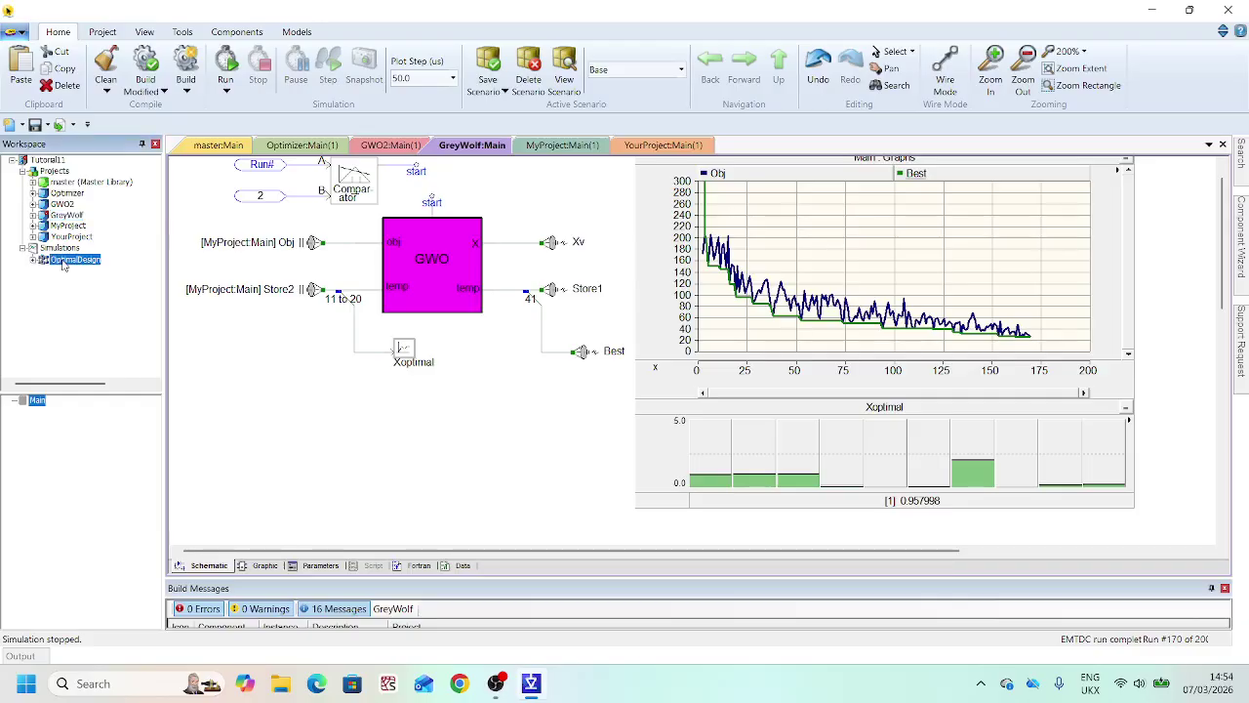
click(62, 204)
click(67, 214)
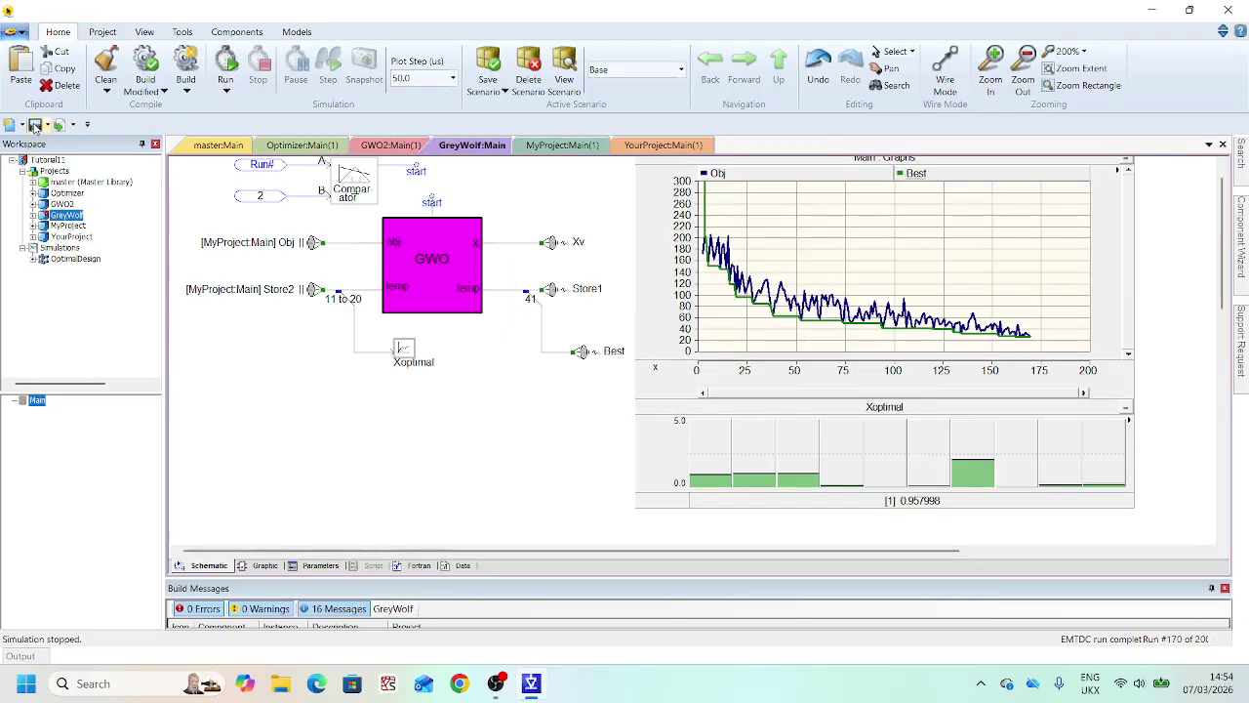
click(34, 125)
right_click(72, 261)
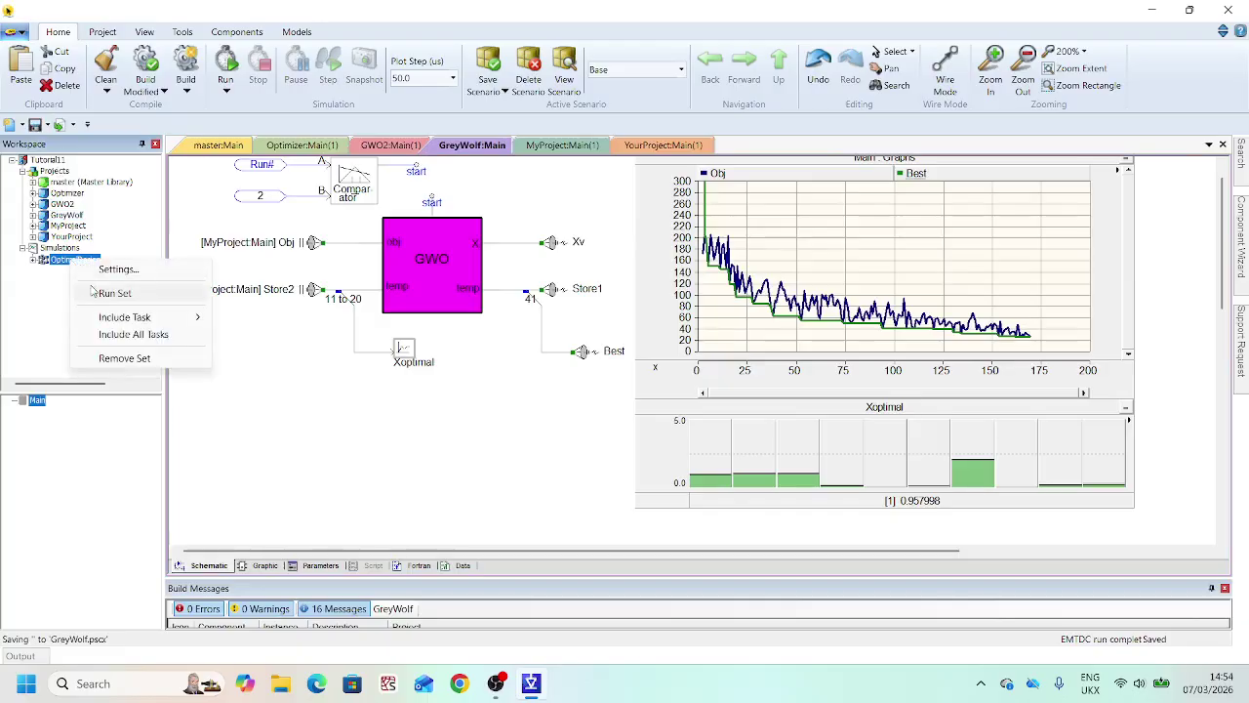
click(109, 293)
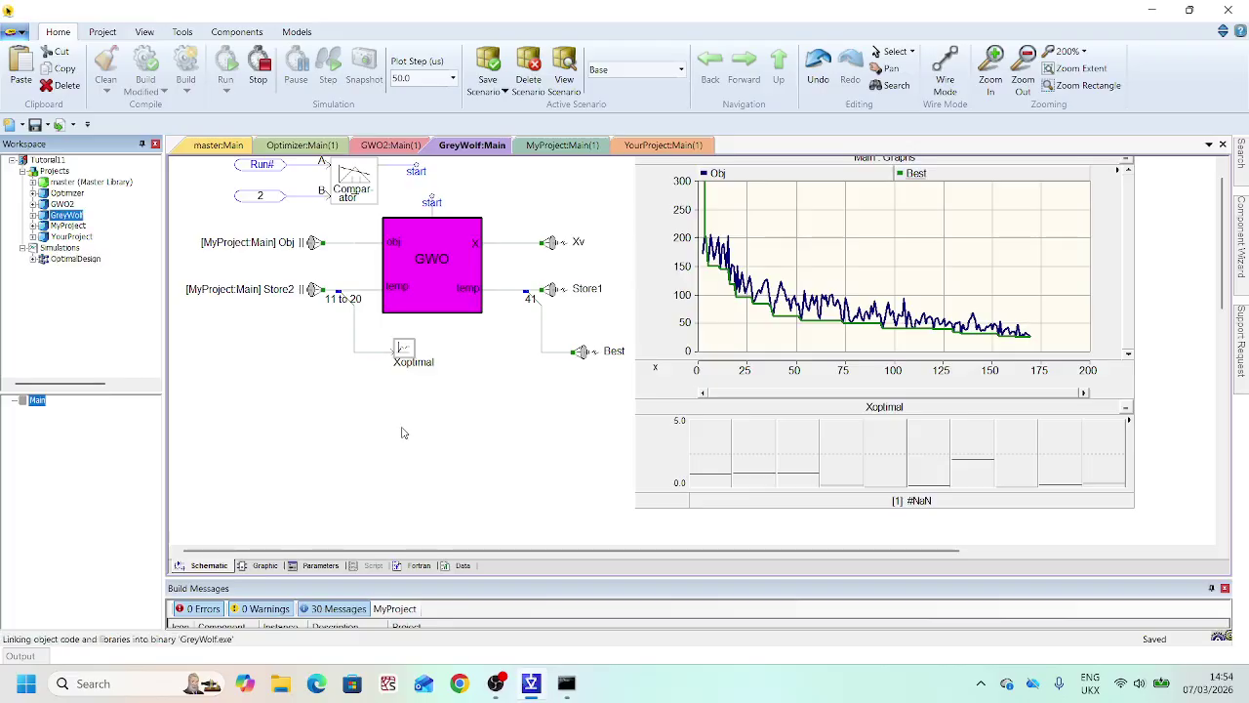
- Set the default minimum display limit of the Xoptimal output channel to -5
double_click(669, 457)
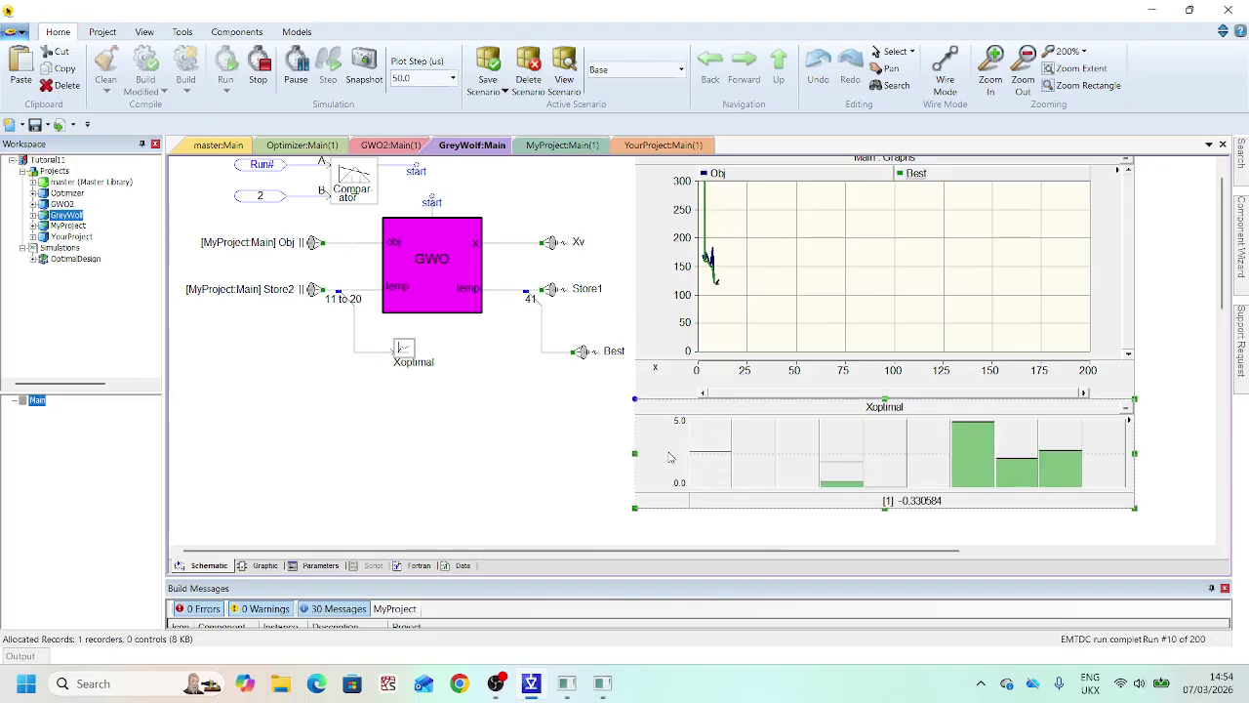
click(750, 518)
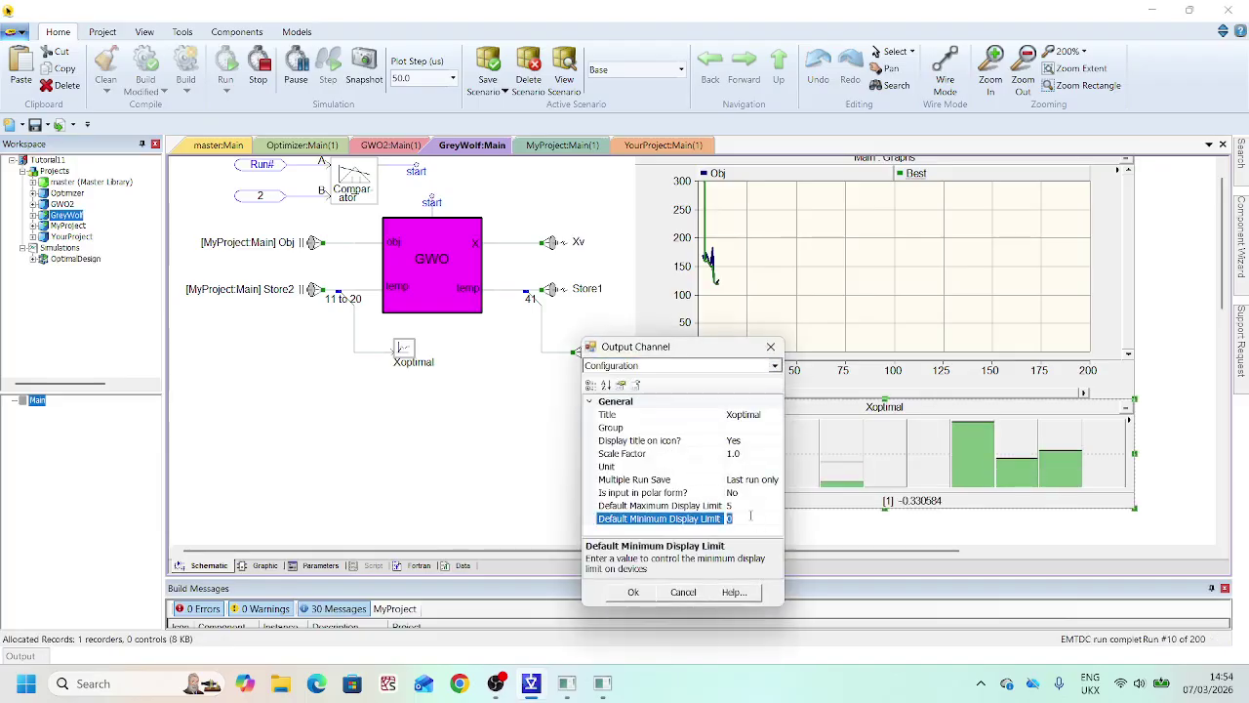
click(629, 592)
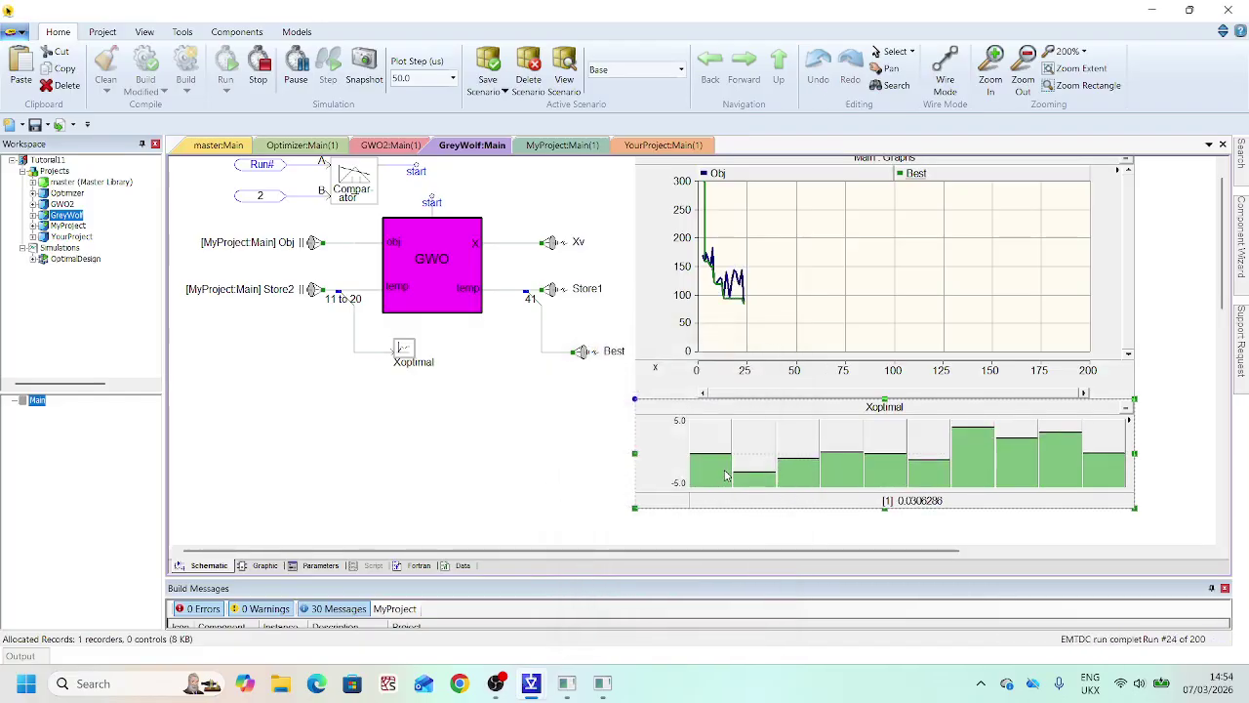
click(753, 481)
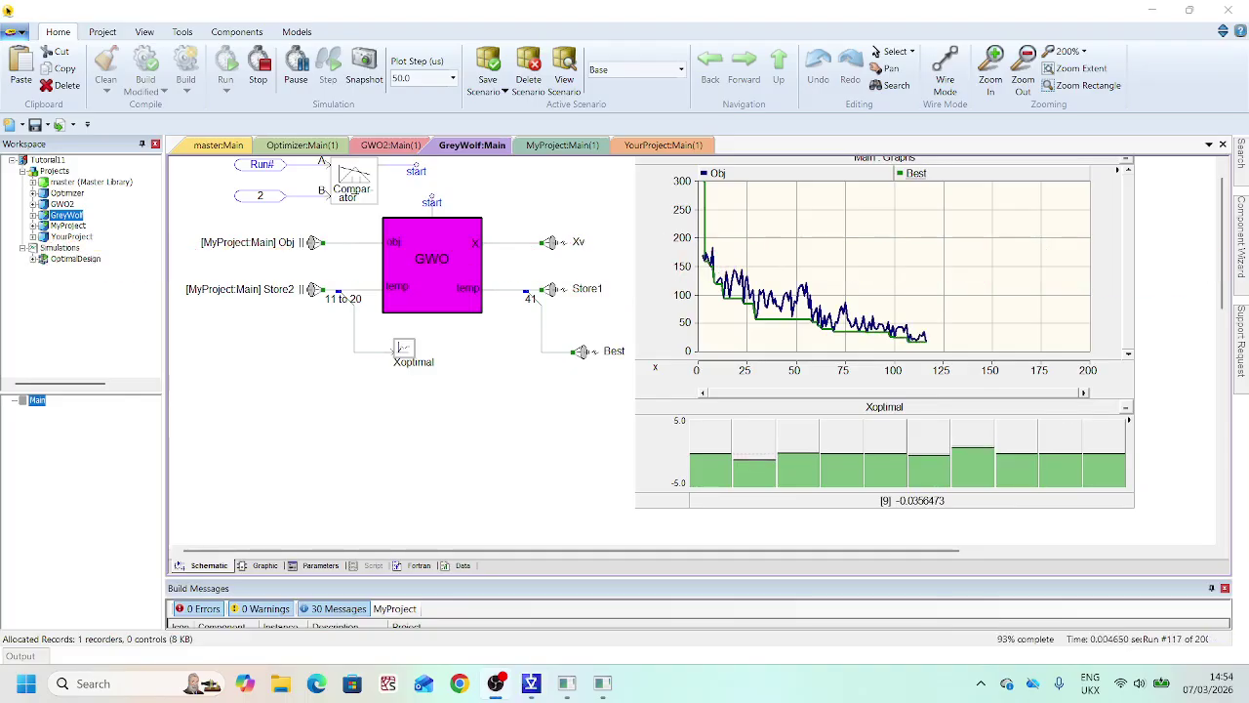
- Examine the Rastrigin circuit and its function note in MyProject, and return to the GreyWolf schematic
double_click(69, 225)
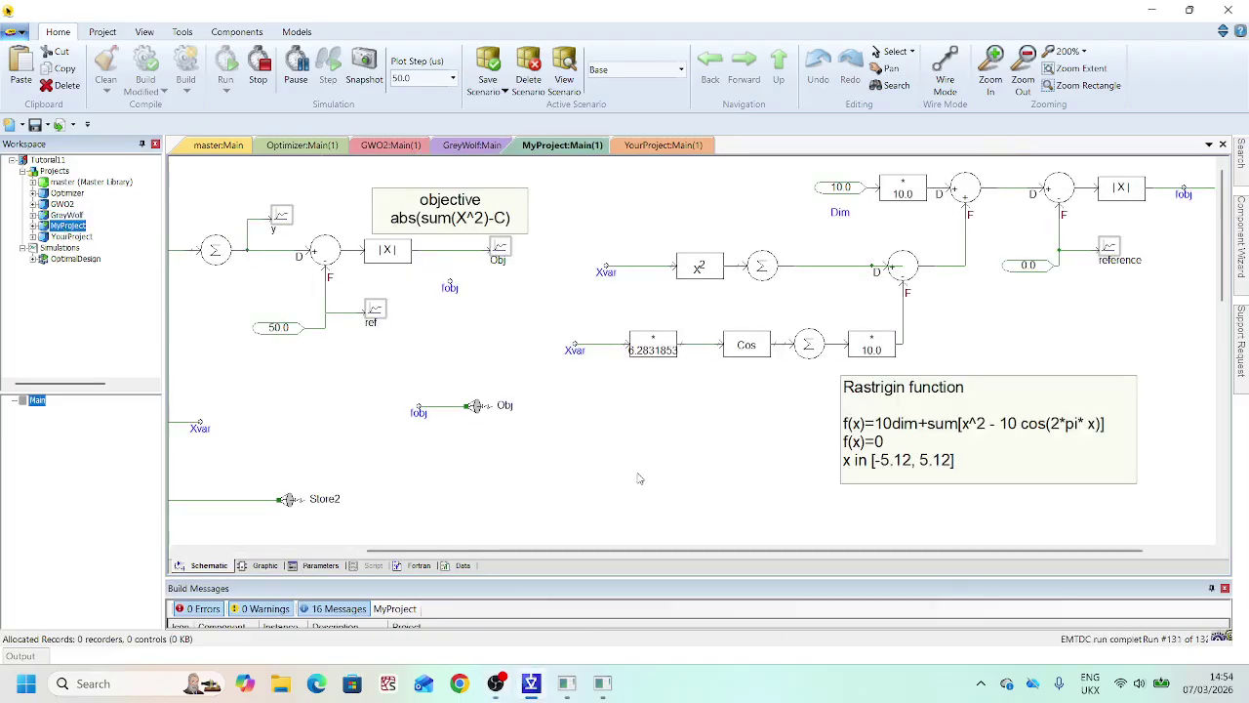
drag(701, 552, 767, 542)
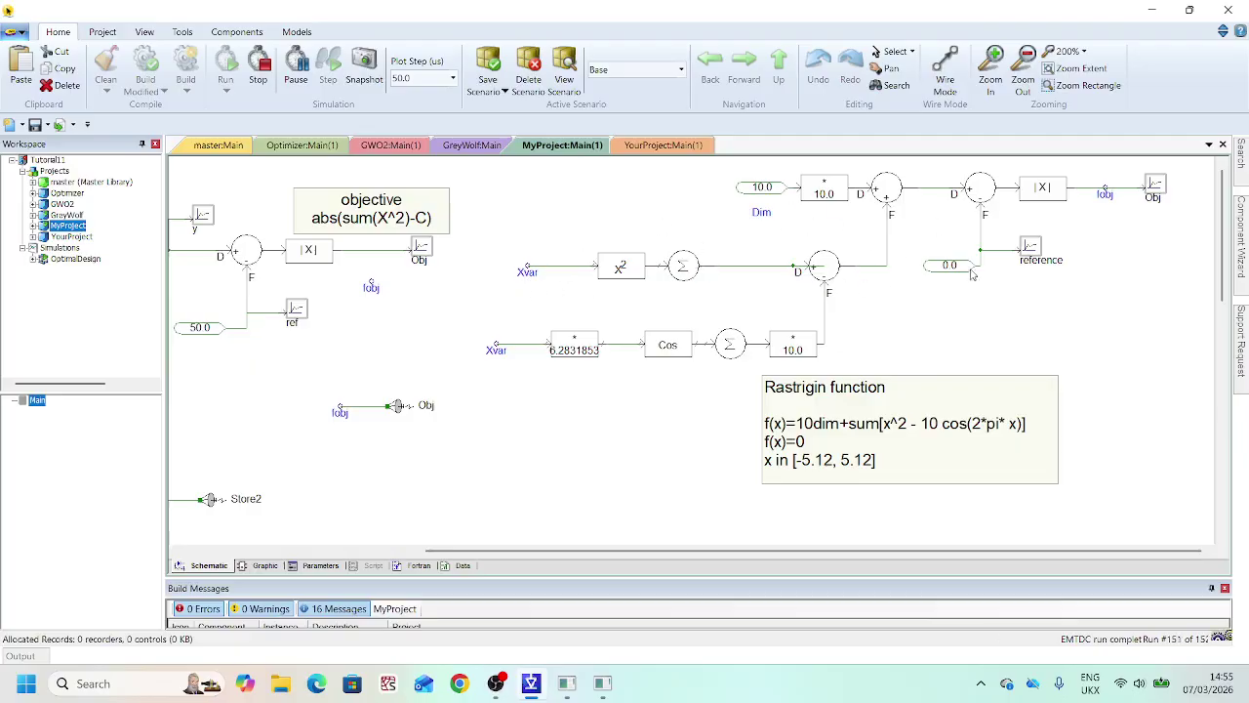
double_click(66, 214)
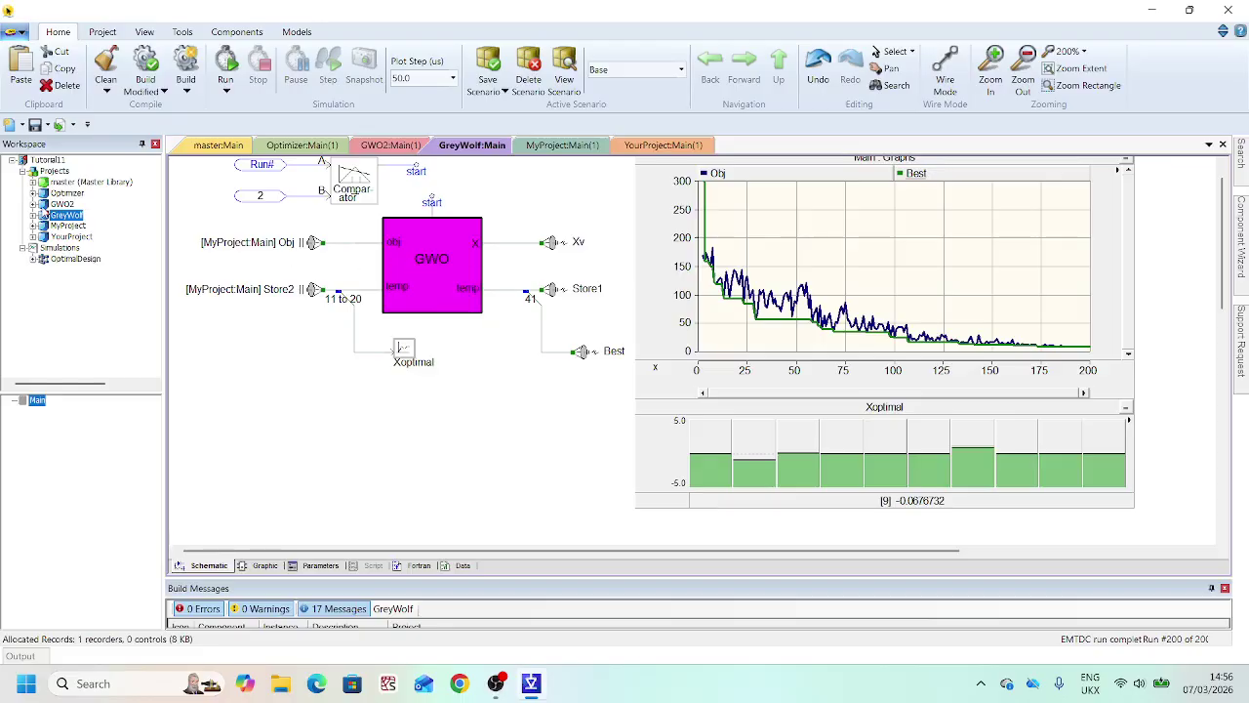
- Copy the GWO definition with its dependents from the GWO2 project
double_click(62, 203)
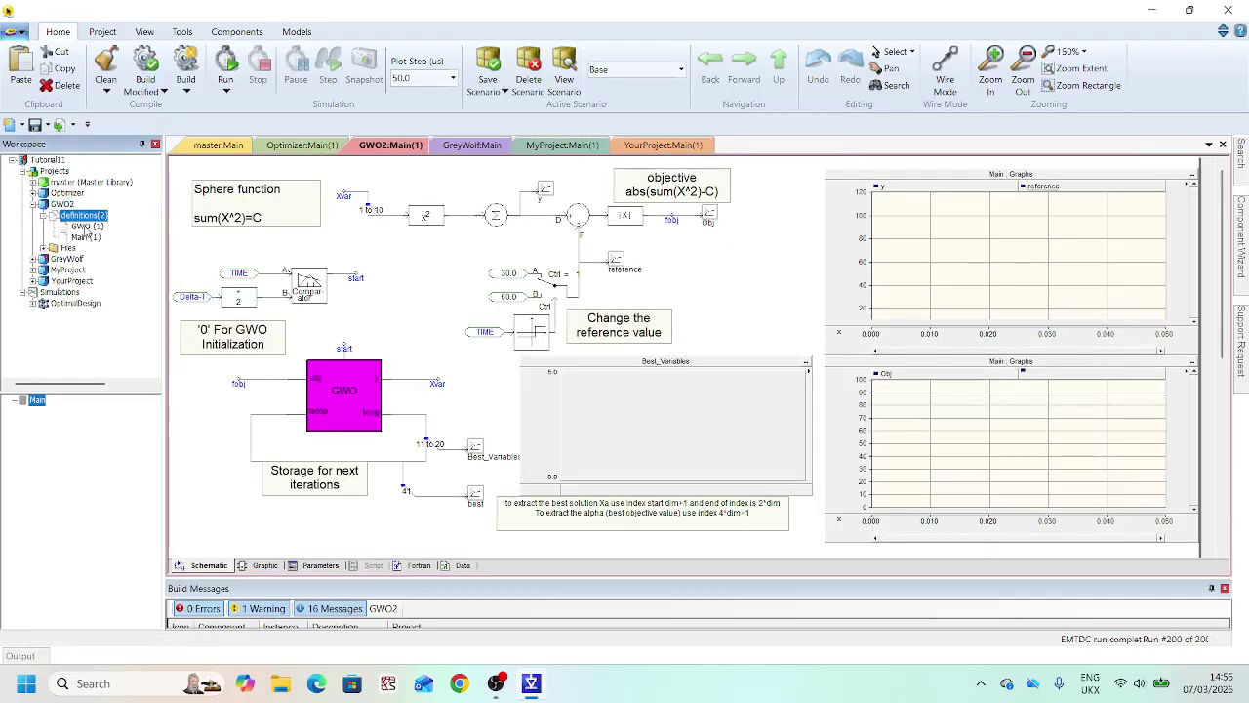
right_click(86, 228)
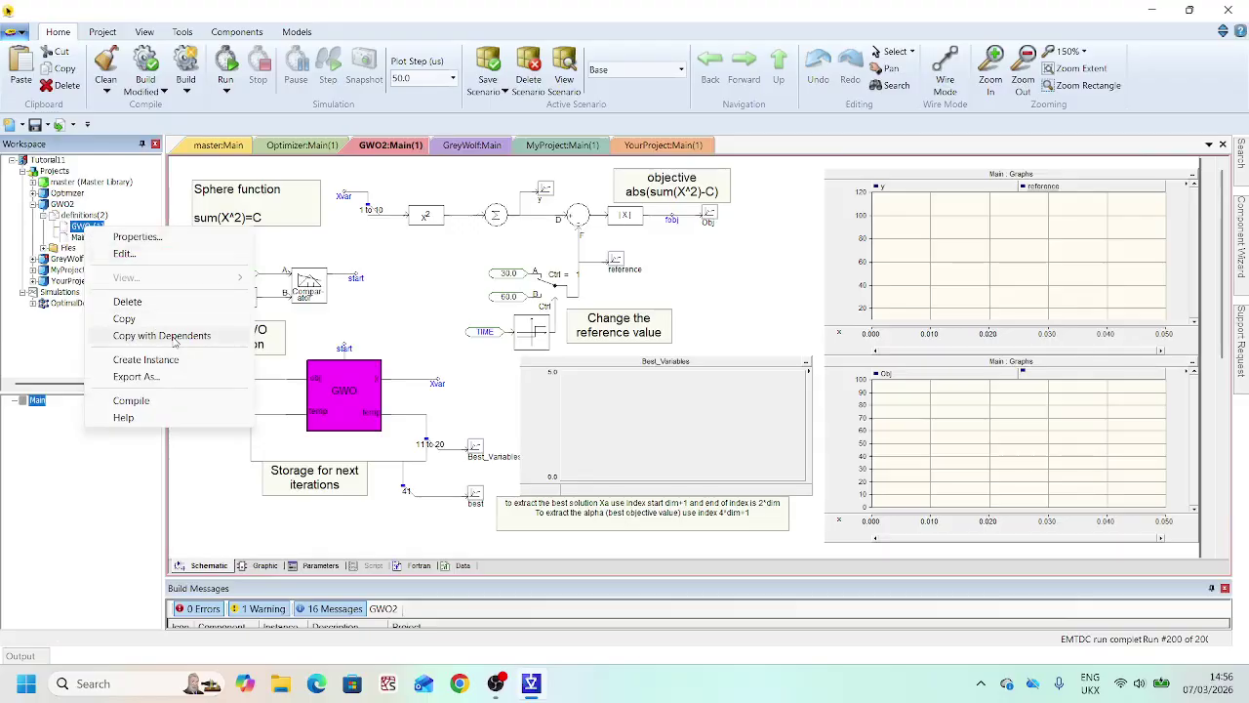
click(219, 335)
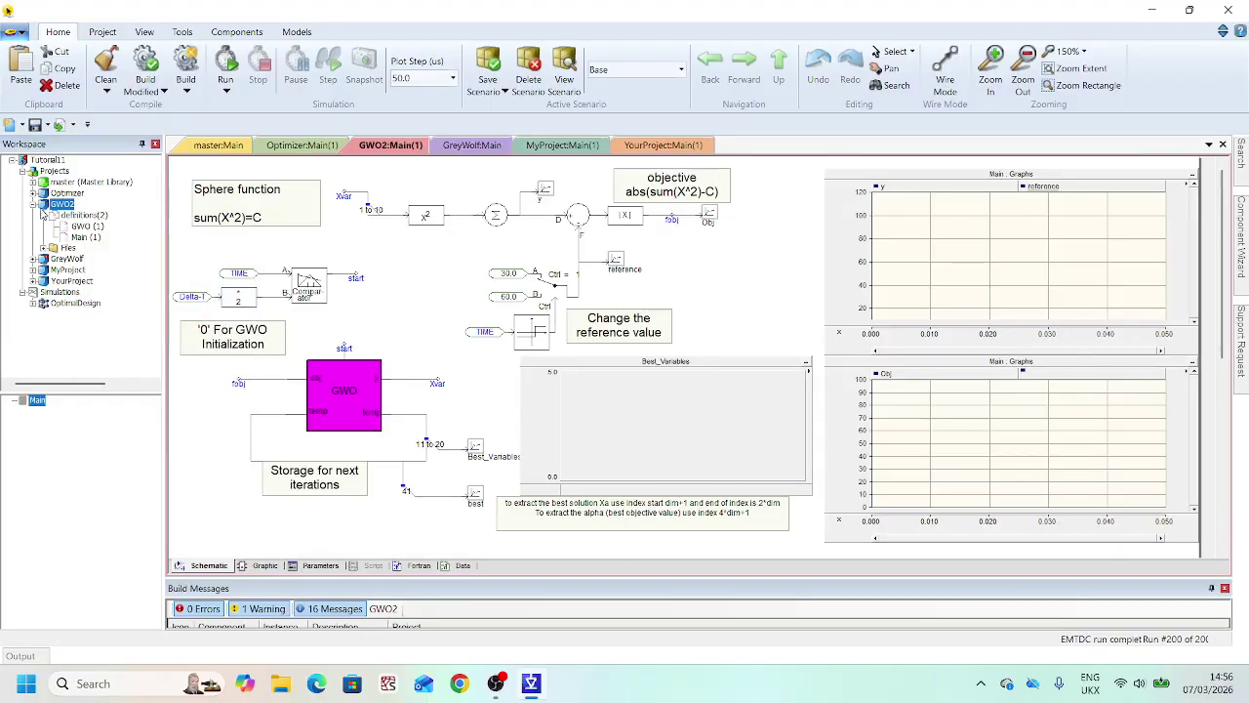
- Collapse the GWO2 project tree, and reopen and save the GreyWolf project
click(33, 204)
double_click(69, 215)
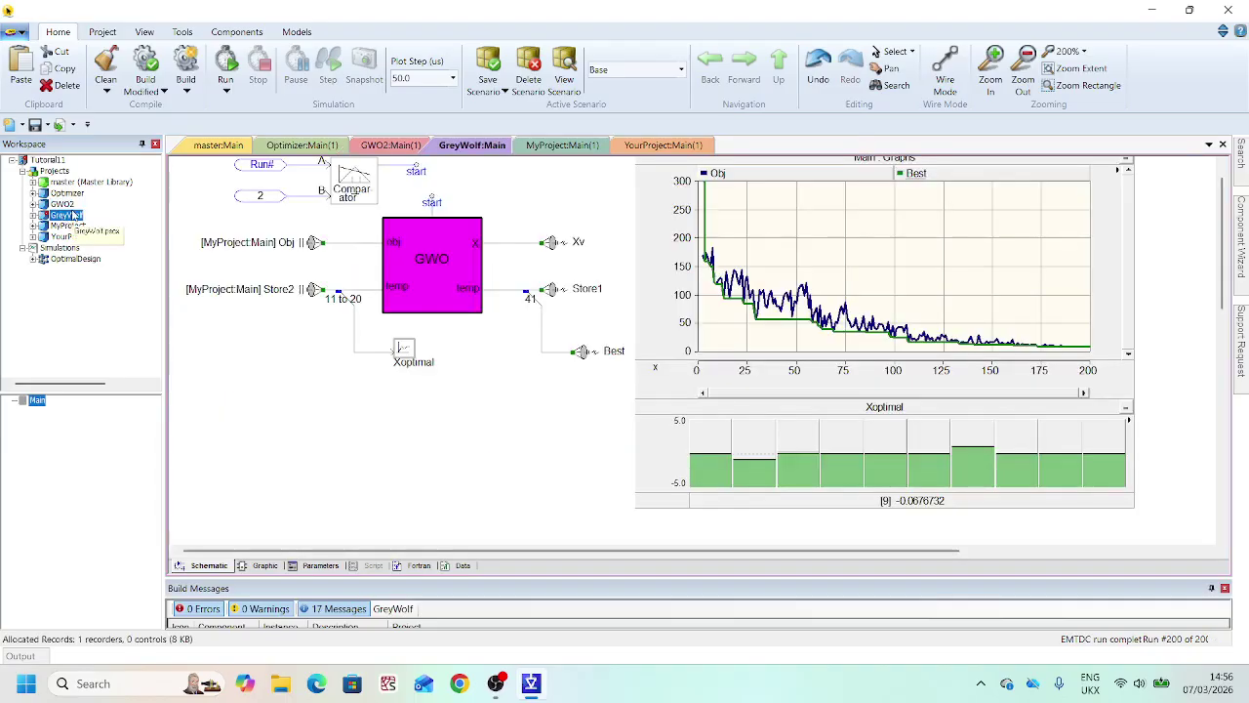
click(35, 124)
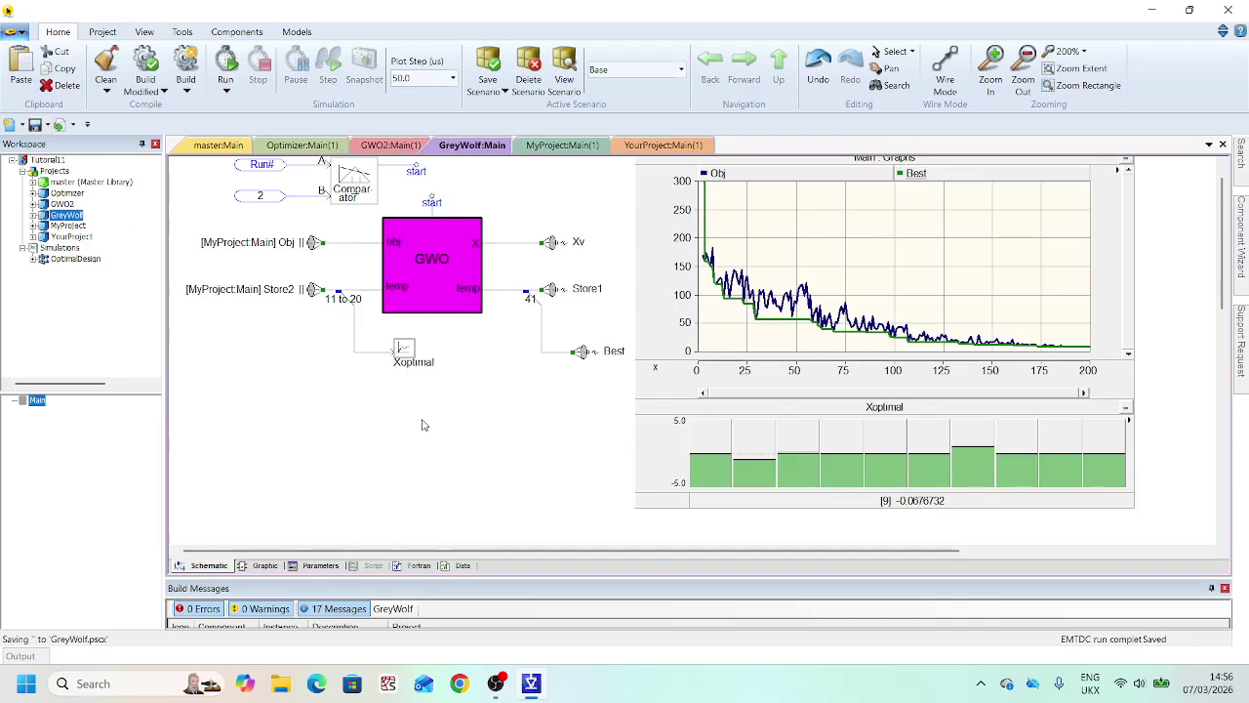